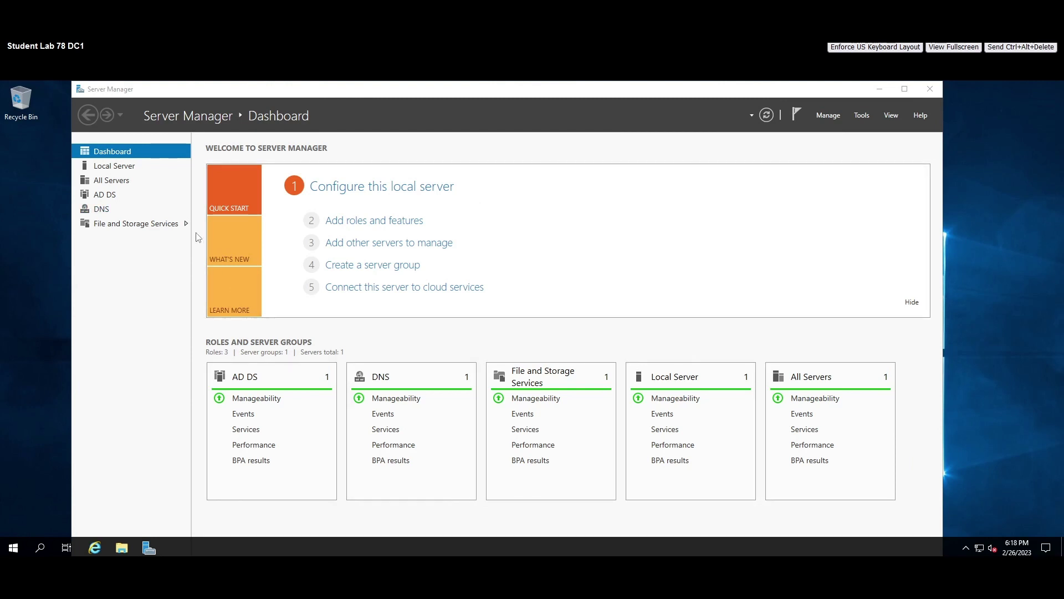
Show the Local Server properties in Server Manager and minimize the browser.
click(115, 166)
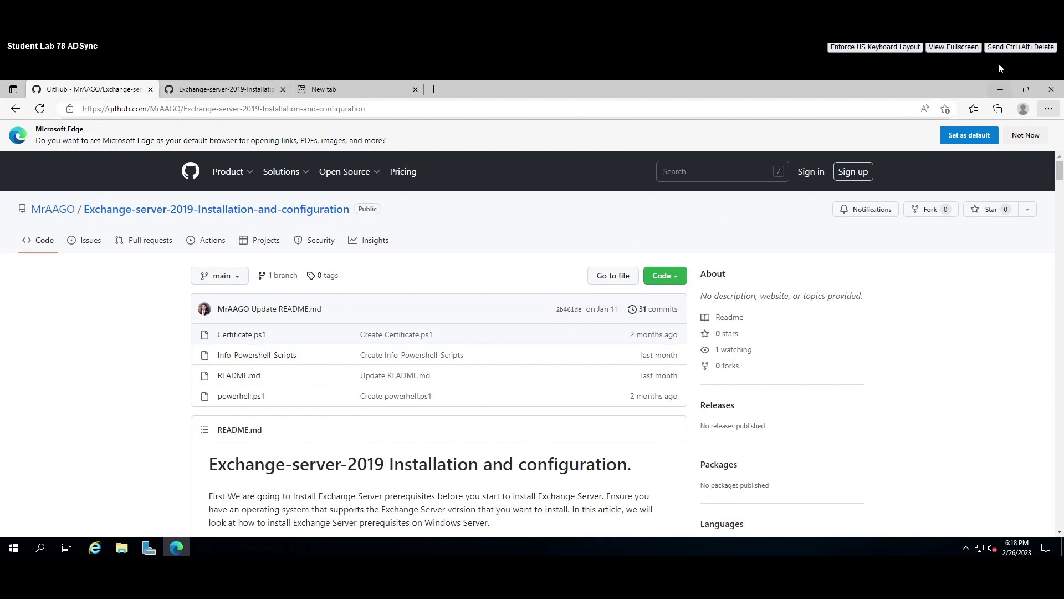
click(1001, 90)
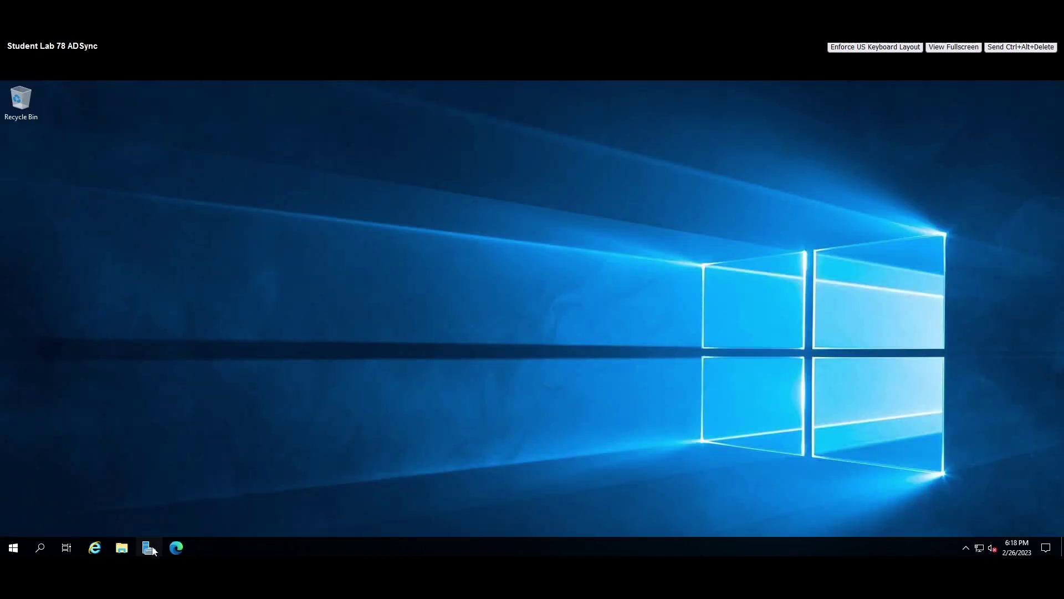
Bring Server Manager back up on the ADsync Local Server page.
click(148, 548)
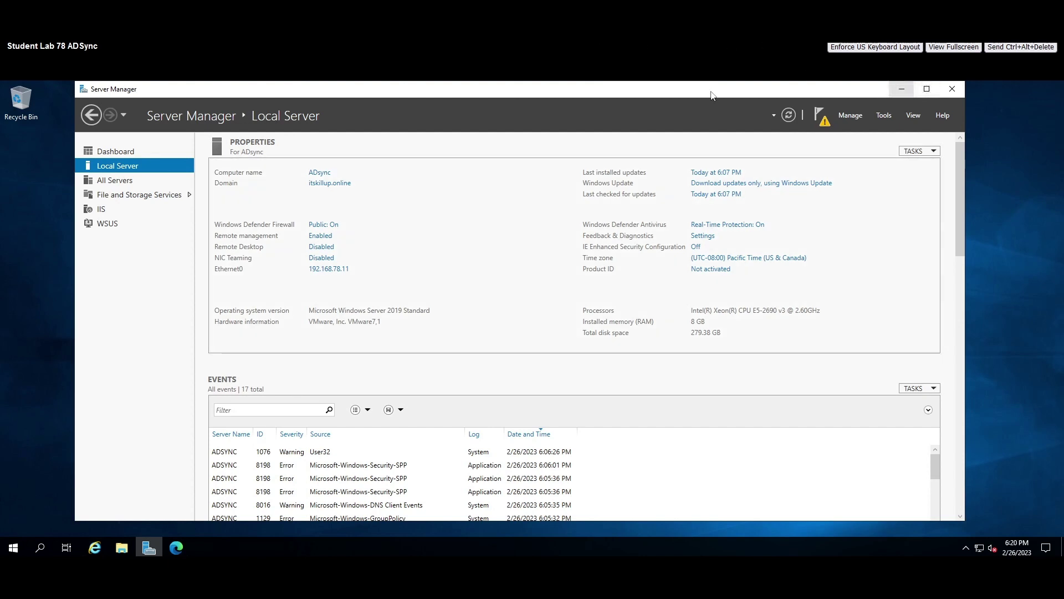
Launch the WSUS post-installation tasks from the notifications, then bring up the GitHub guide.
click(822, 116)
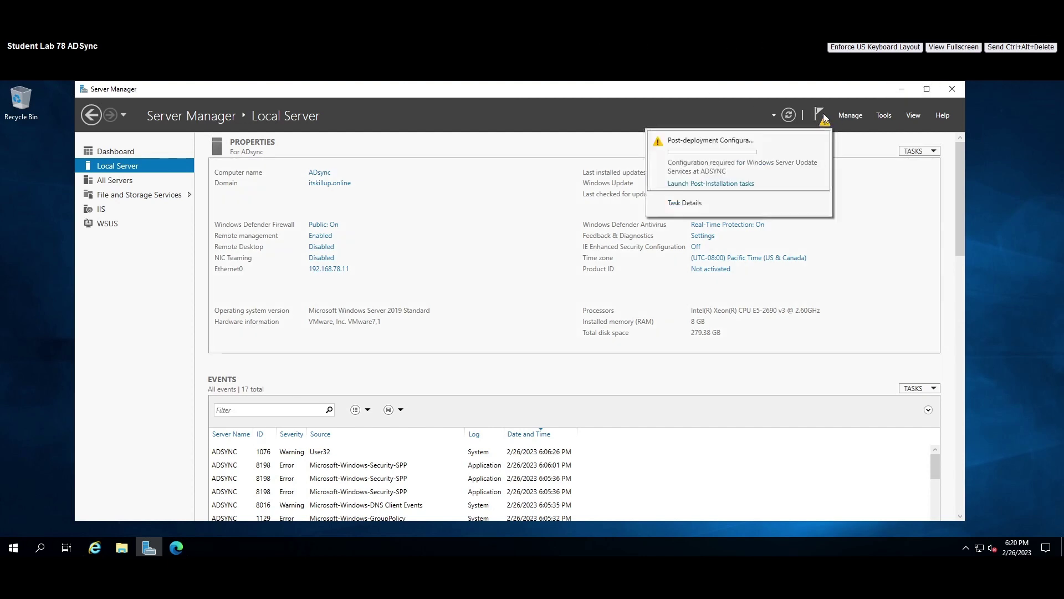
click(716, 186)
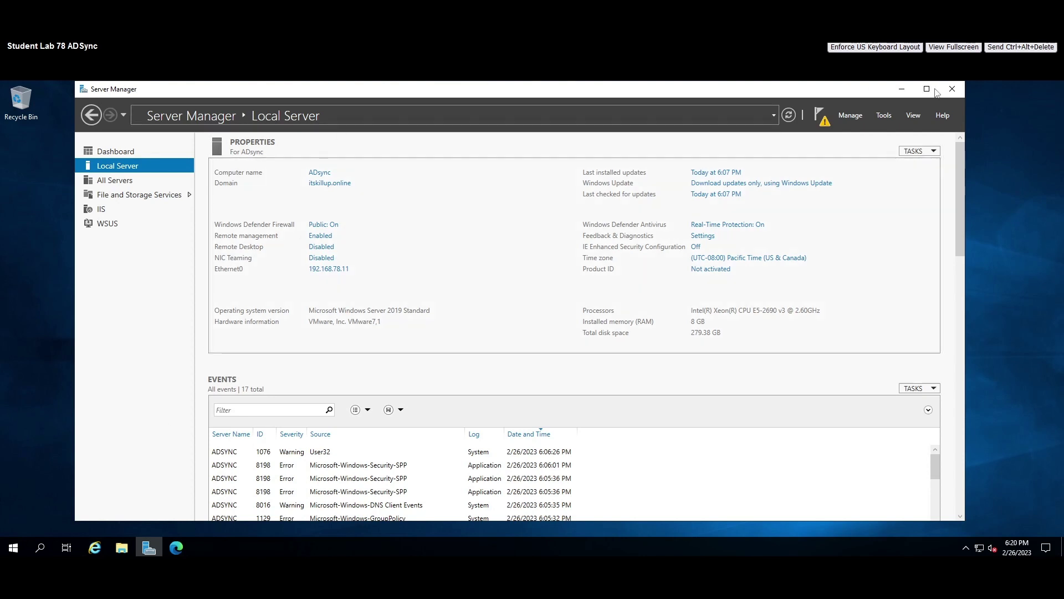
click(901, 88)
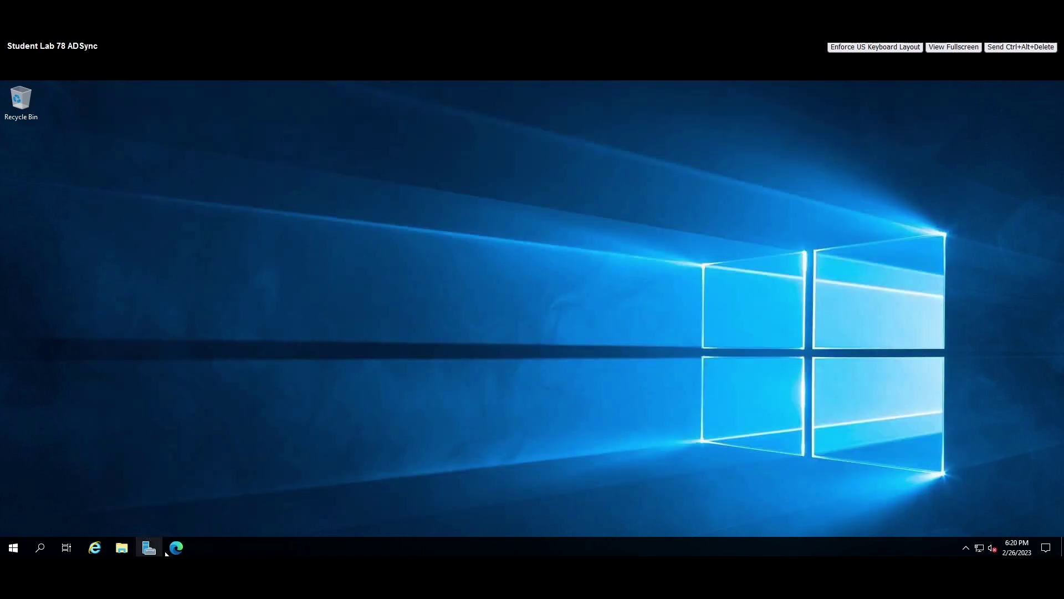
click(176, 547)
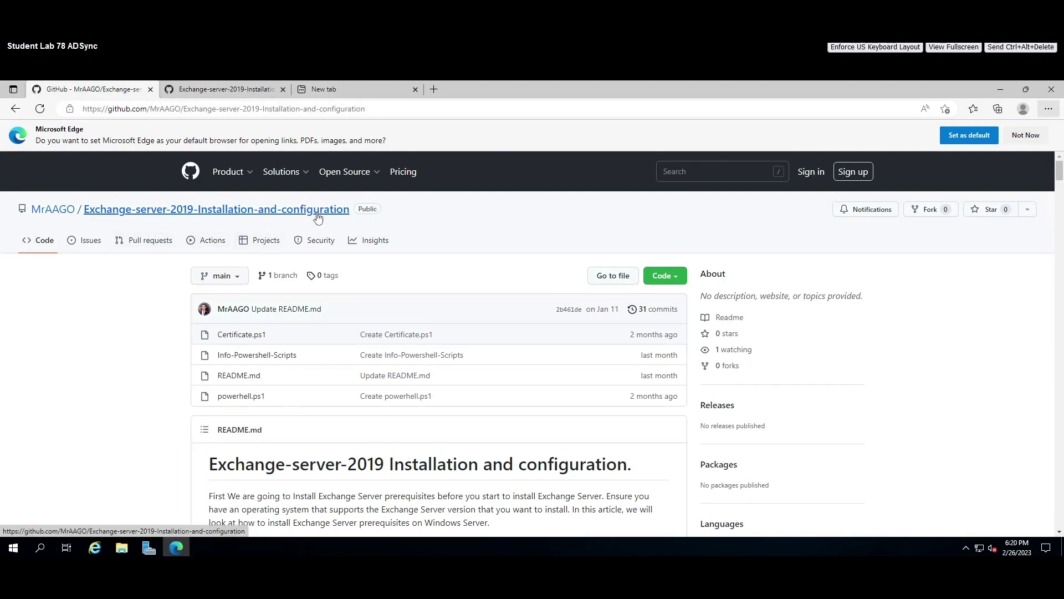
Open the powerhell.ps1 Install-WindowsFeature script on GitHub in a restored, smaller browser window.
scroll(336, 228, down, 5)
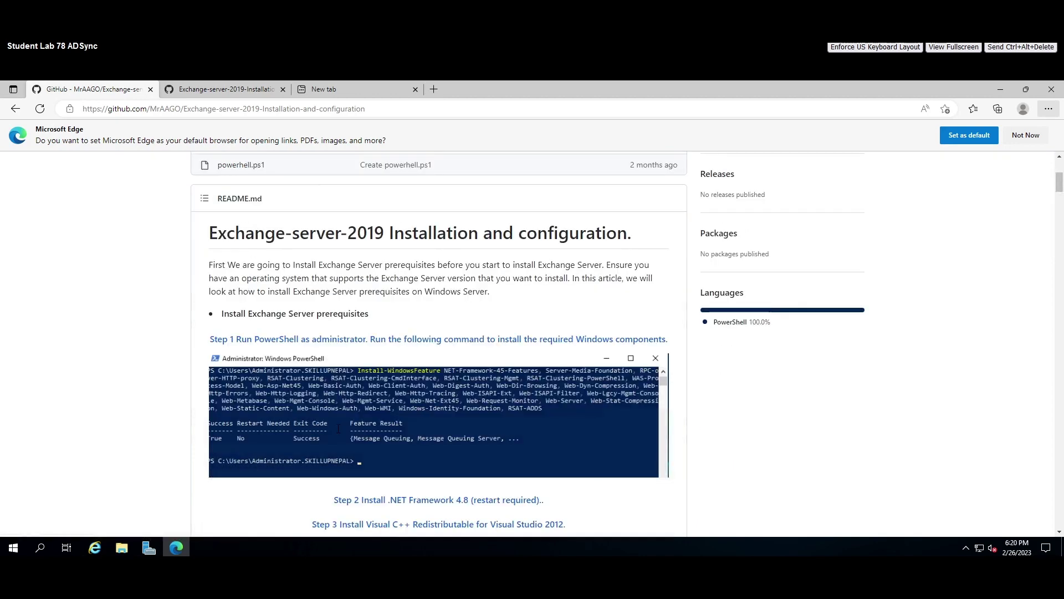
scroll(361, 321, down, 5)
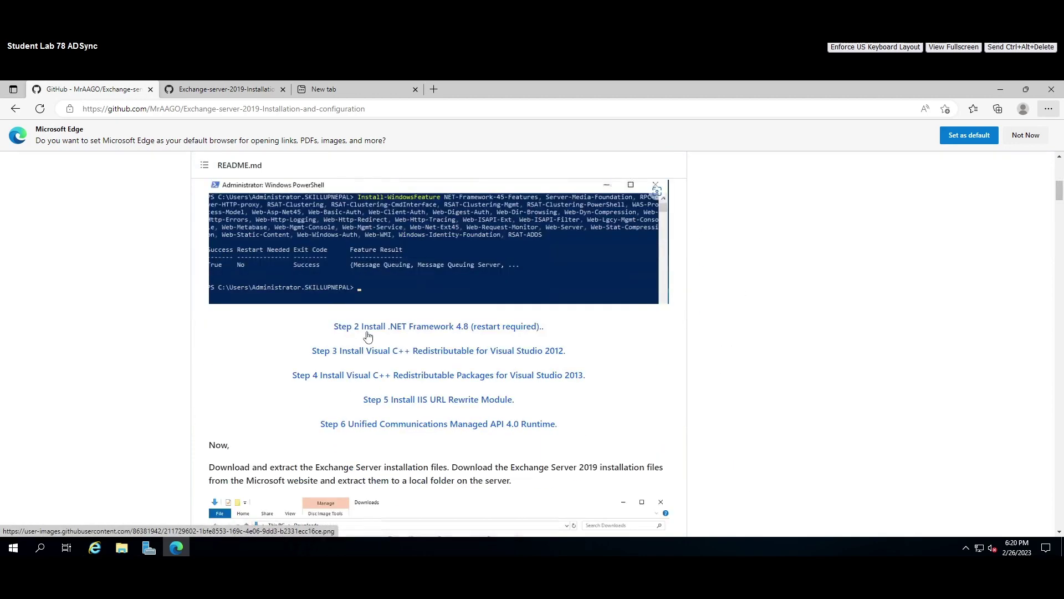
scroll(401, 349, down, 6)
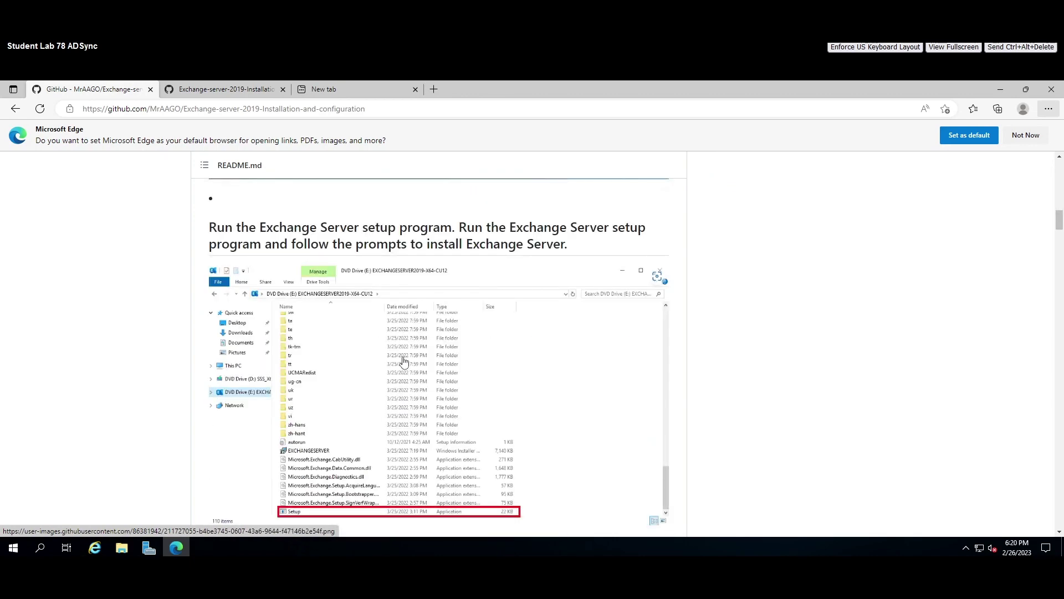
scroll(403, 362, up, 15)
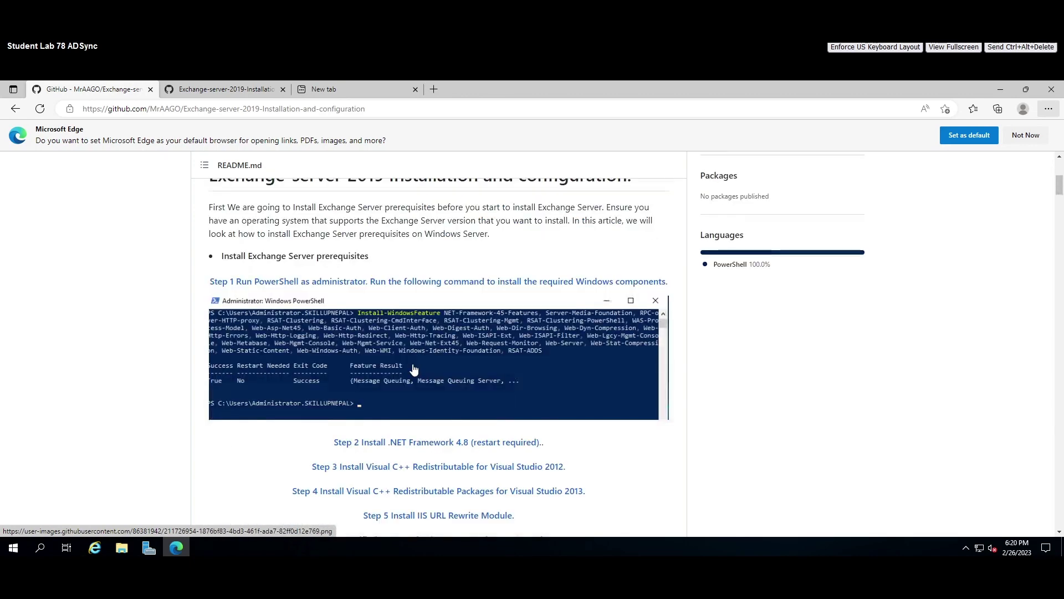
scroll(407, 365, down, 3)
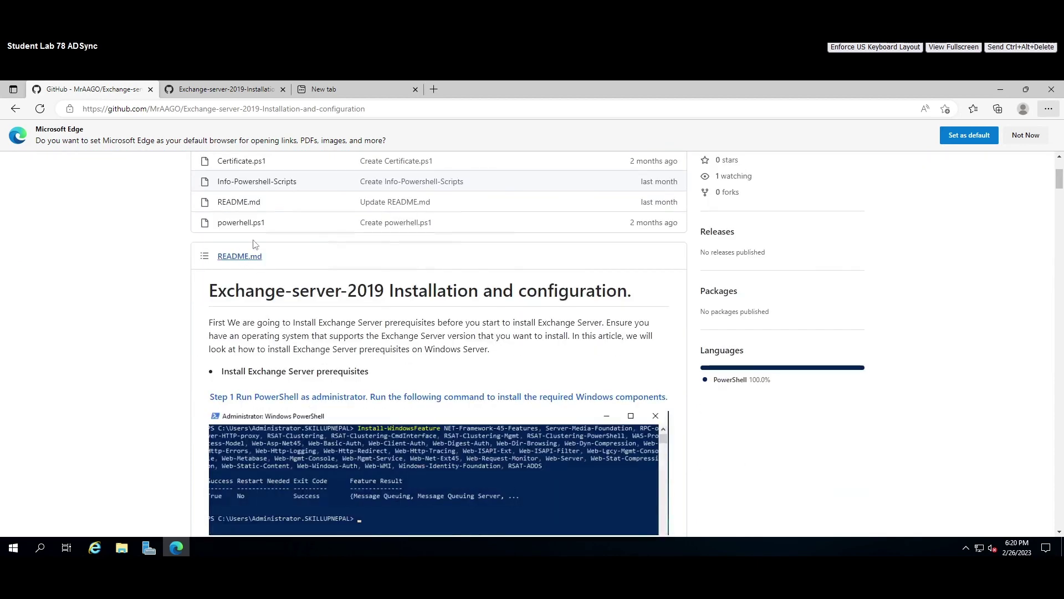
click(217, 86)
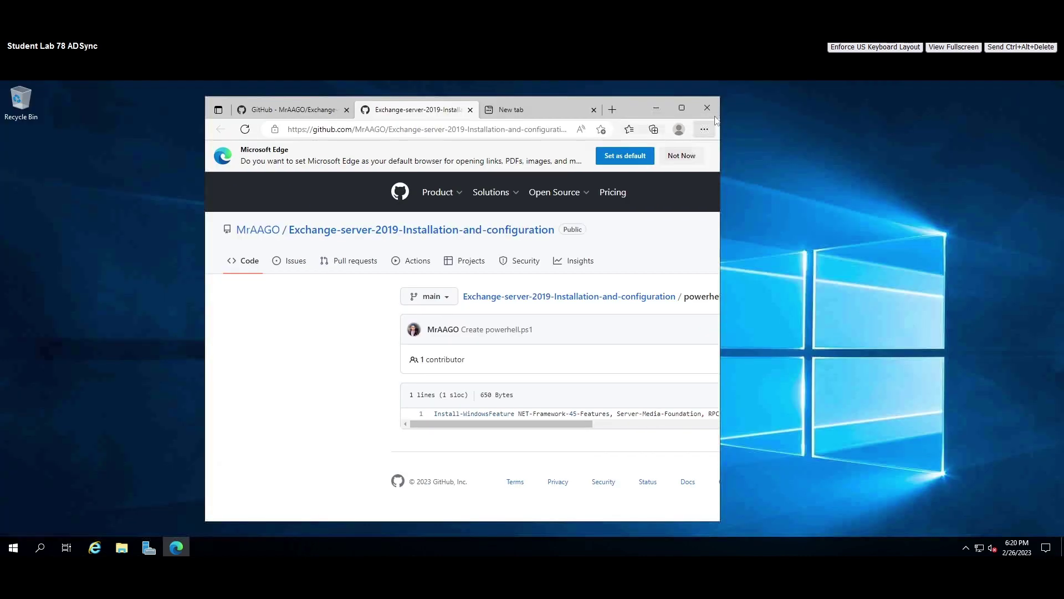
click(1026, 90)
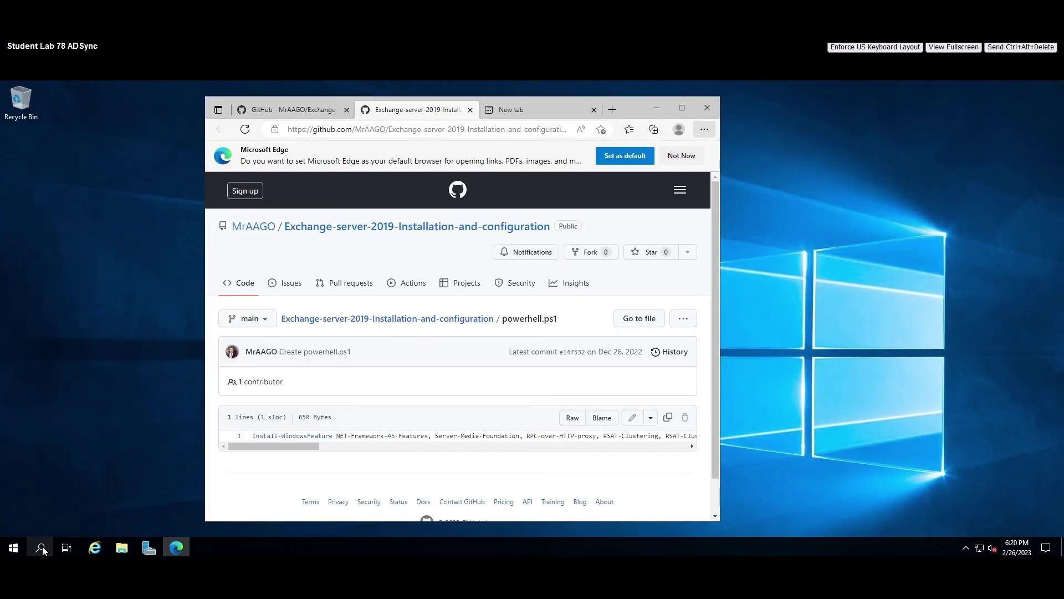
Run a Windows Update check confirming the server is up to date, then close Settings.
click(41, 548)
text(u)
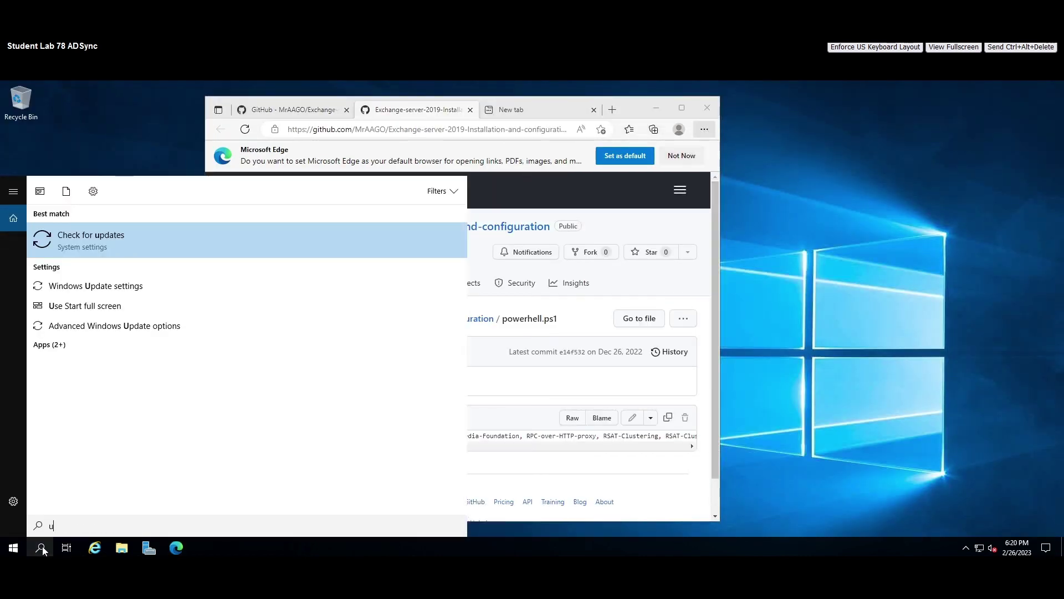
text(pdate)
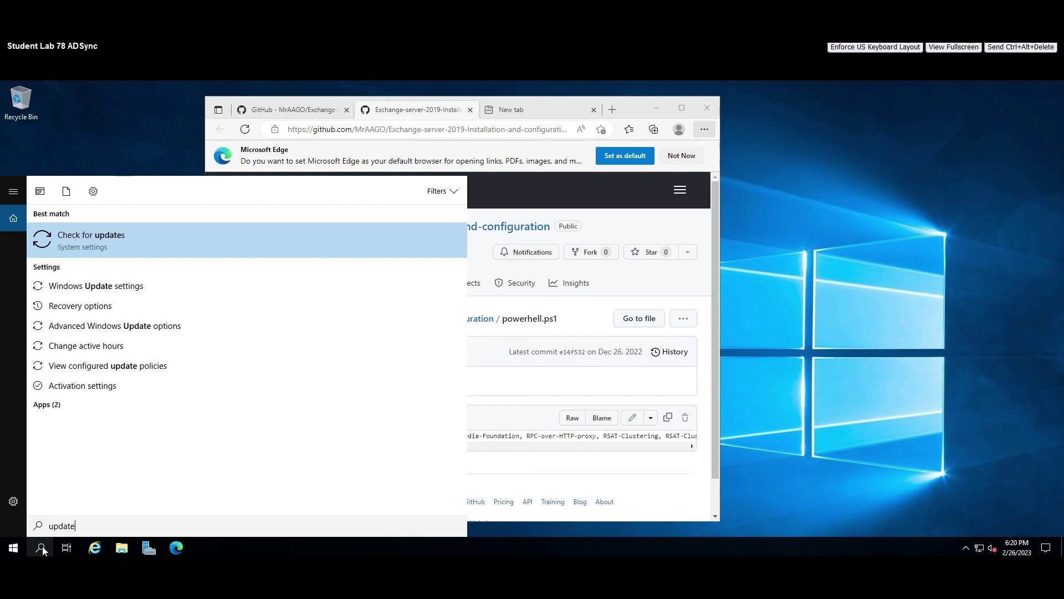
key(Return)
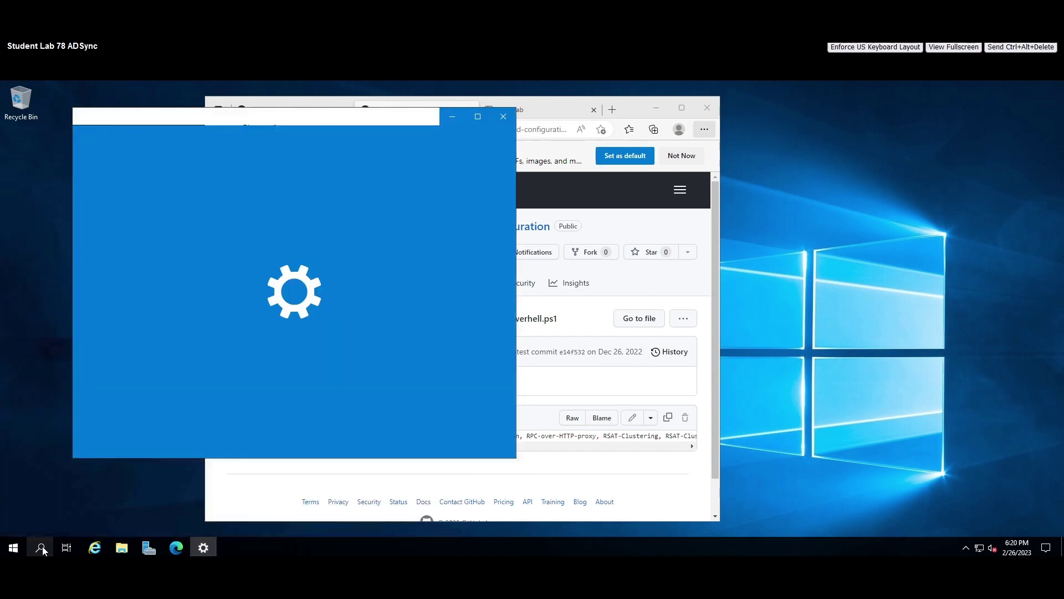
click(318, 250)
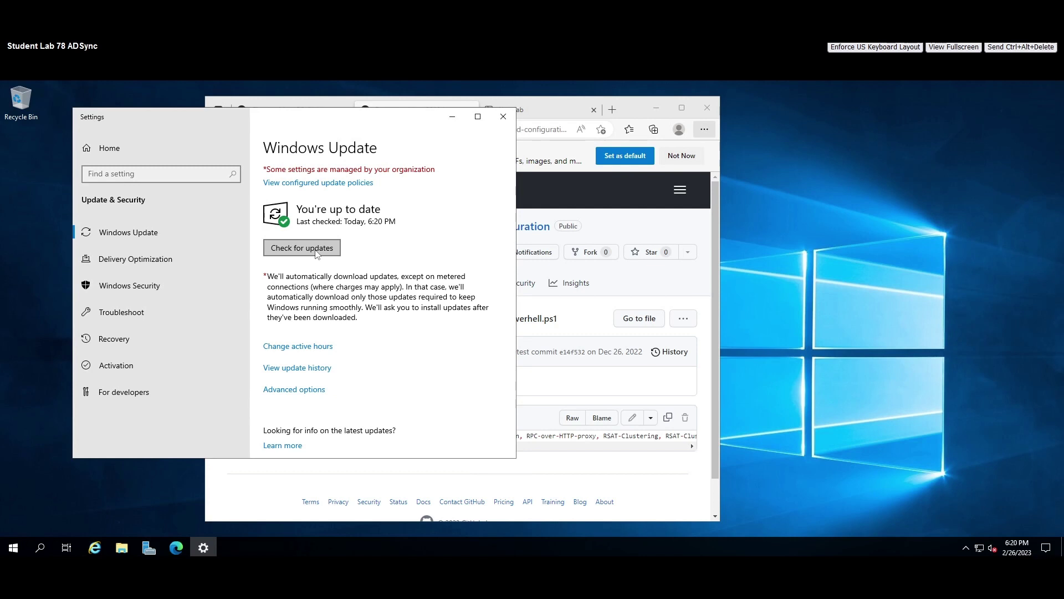
click(503, 116)
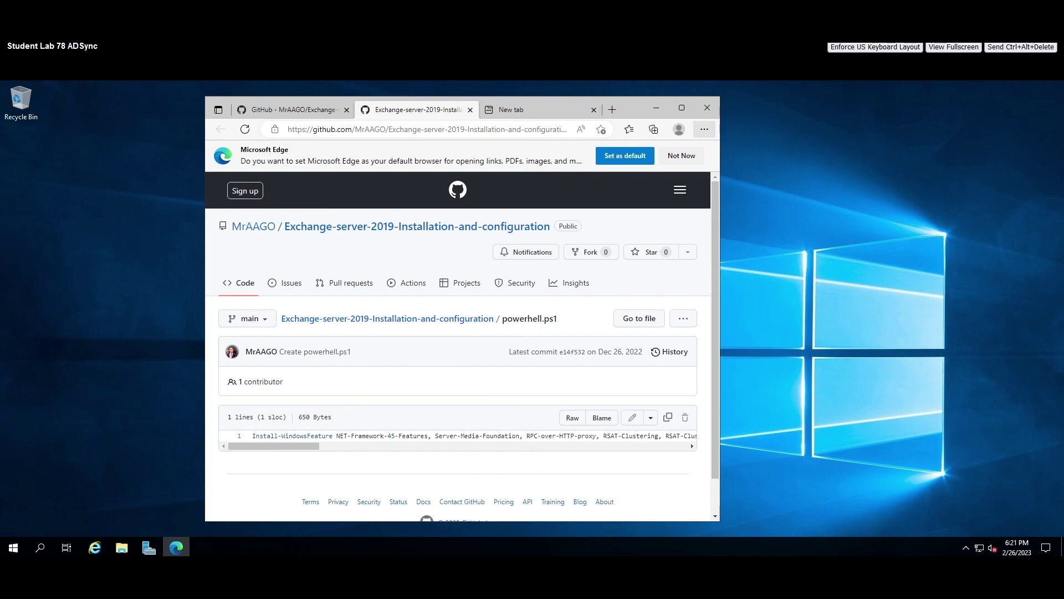
Launch Windows PowerShell as administrator.
click(40, 548)
text(p)
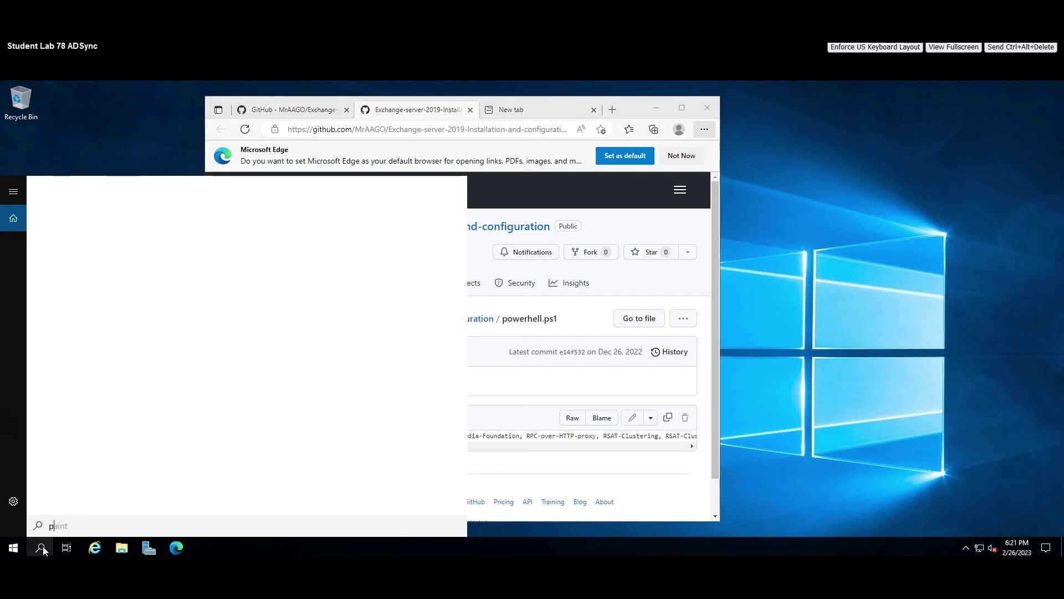
text(owershell)
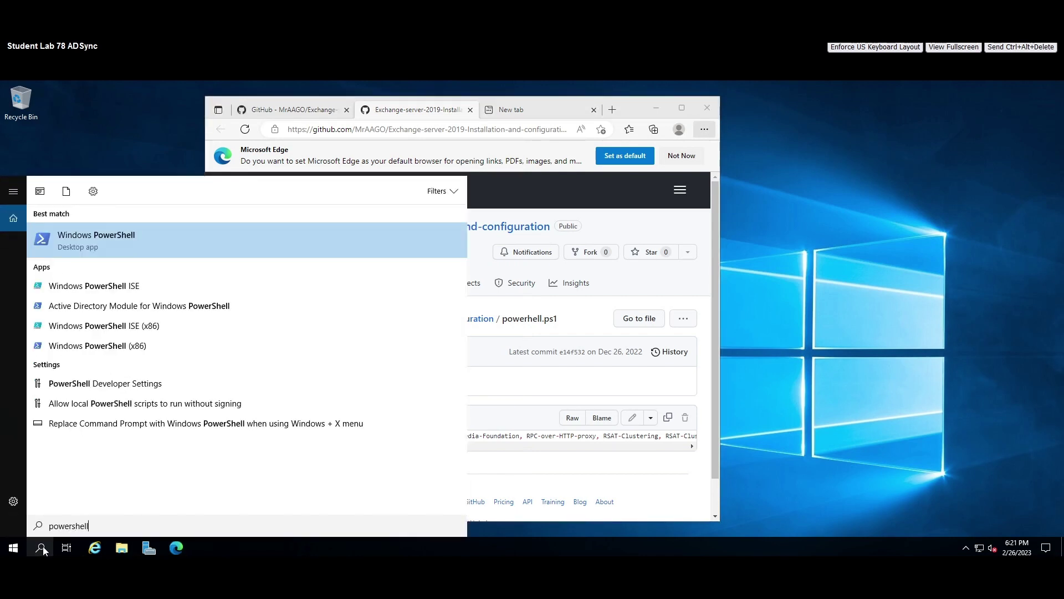
right_click(129, 237)
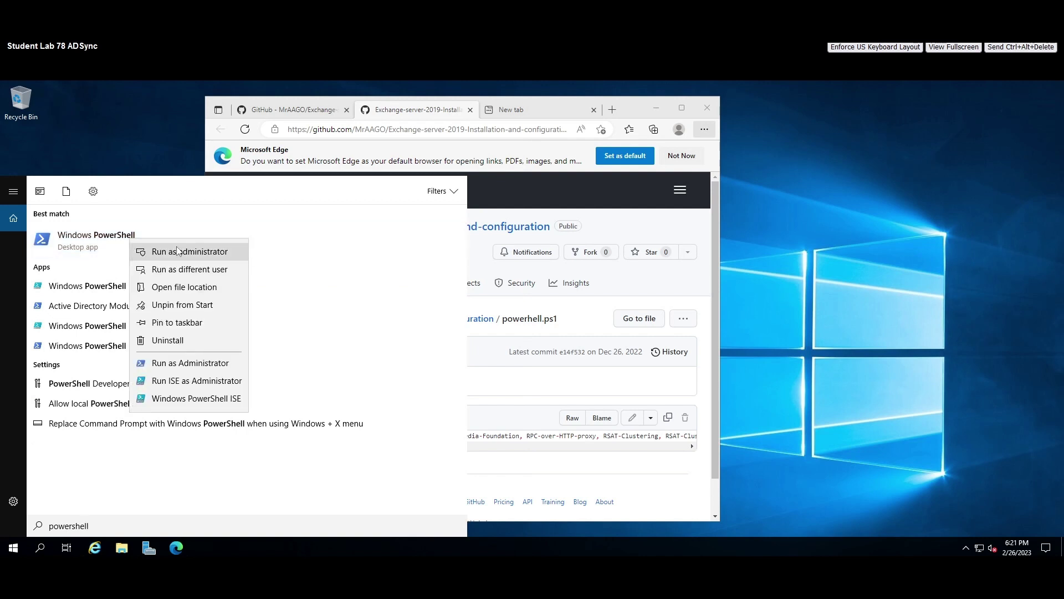
click(176, 247)
Arrange the browser beside PowerShell and copy the Install-WindowsFeature command from powerhell.ps1.
click(640, 111)
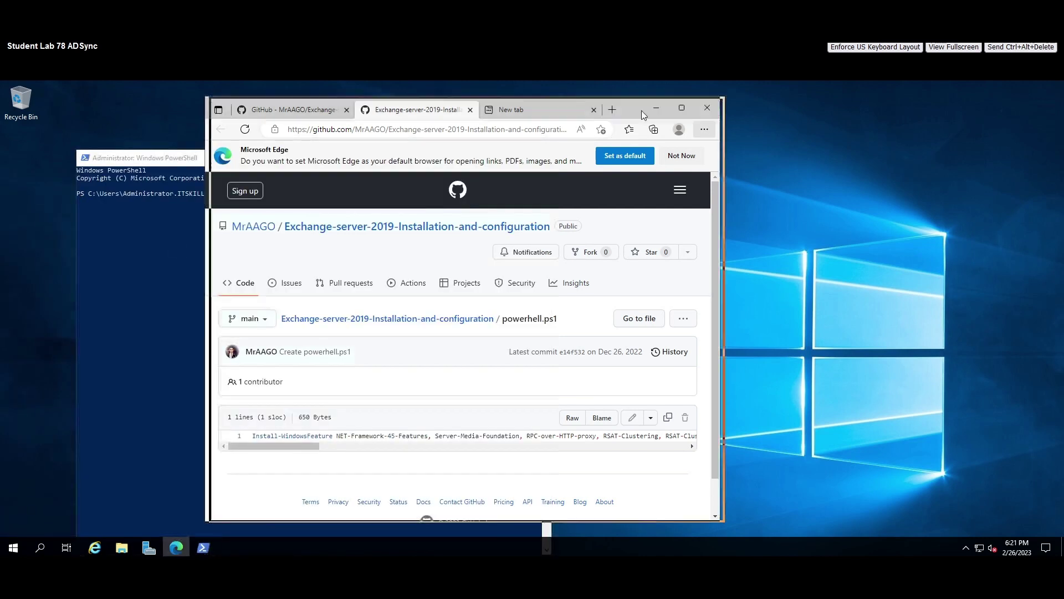
drag(641, 111, 862, 119)
drag(216, 162, 190, 105)
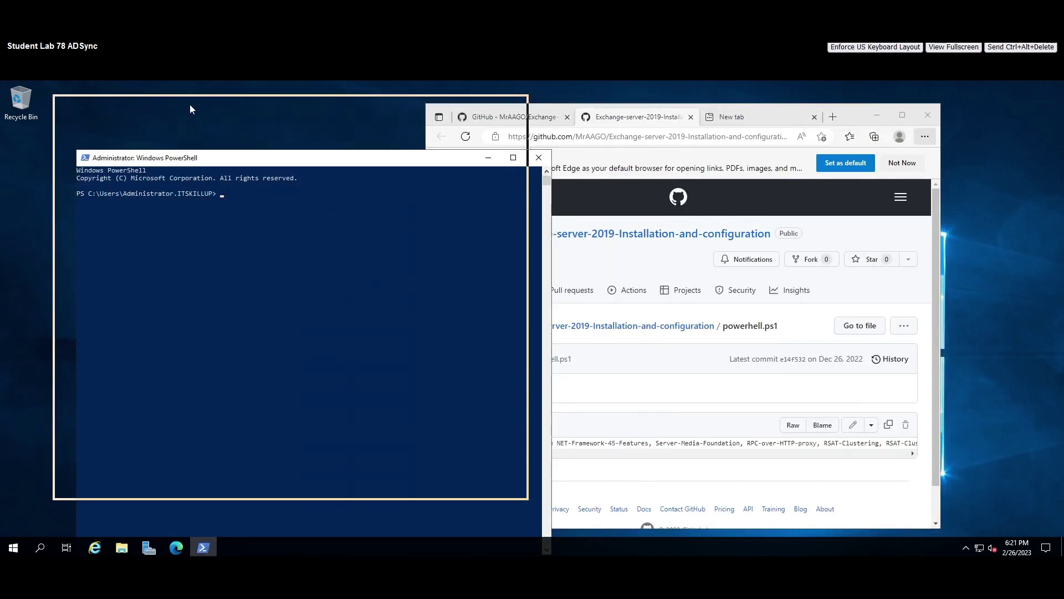
click(854, 115)
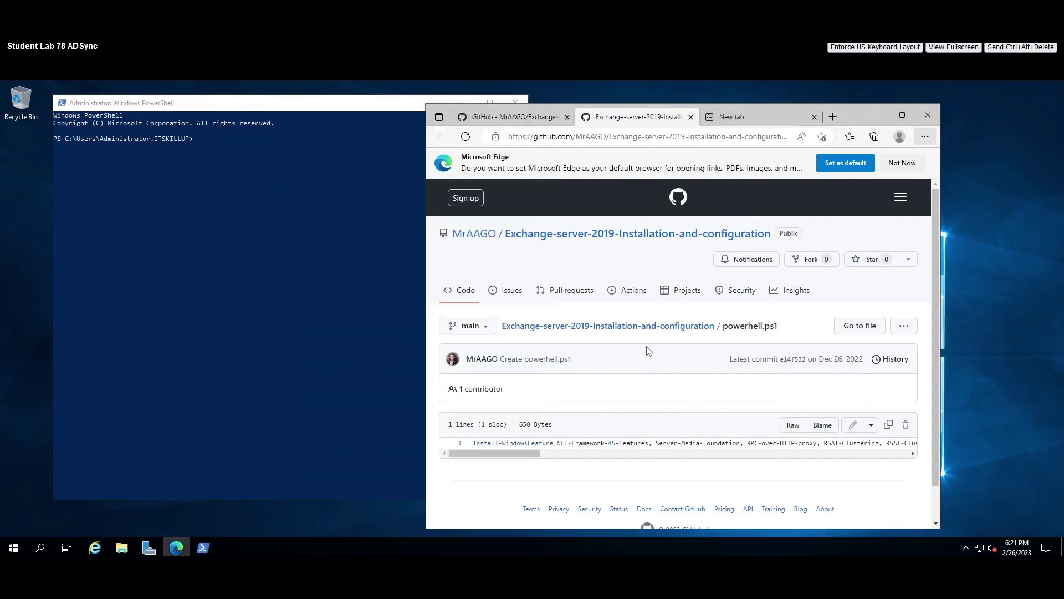
click(665, 453)
drag(662, 453, 876, 453)
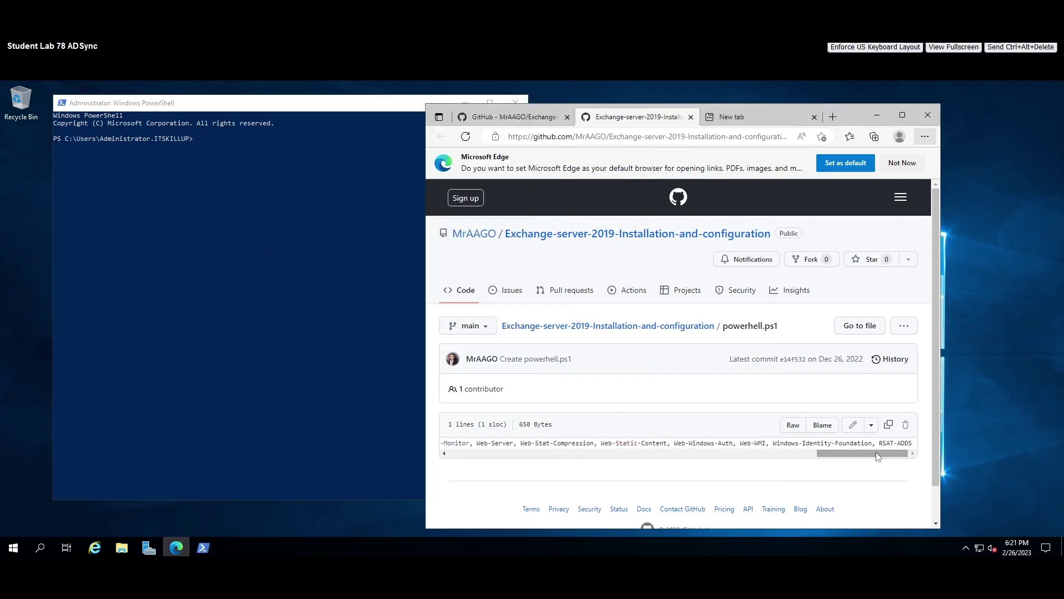
click(889, 426)
Paste and run the Install-WindowsFeature prerequisites command, which finishes with NoChangeNeeded.
click(186, 140)
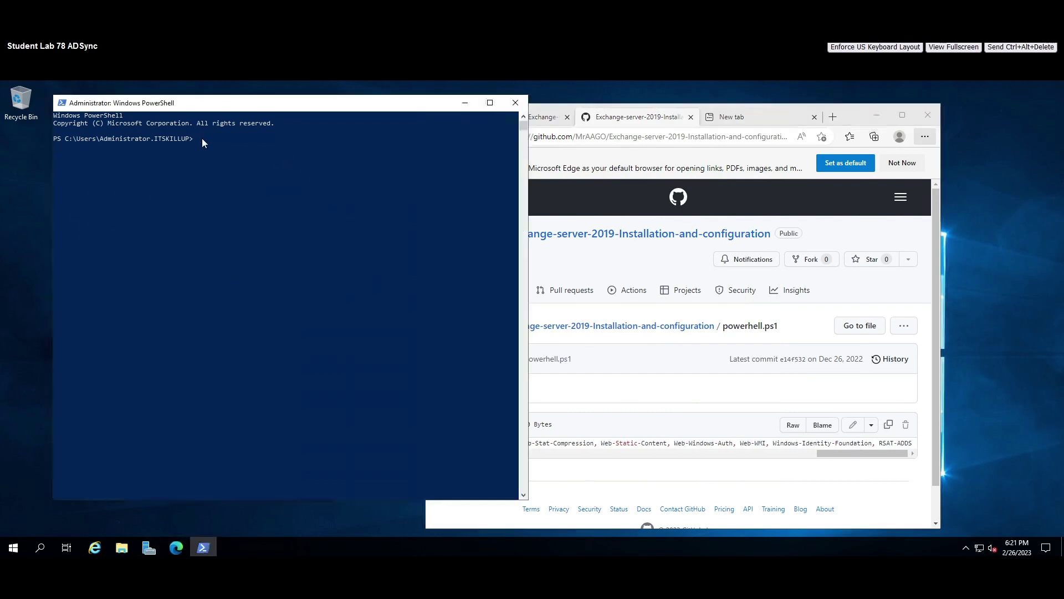
click(196, 145)
right_click(197, 145)
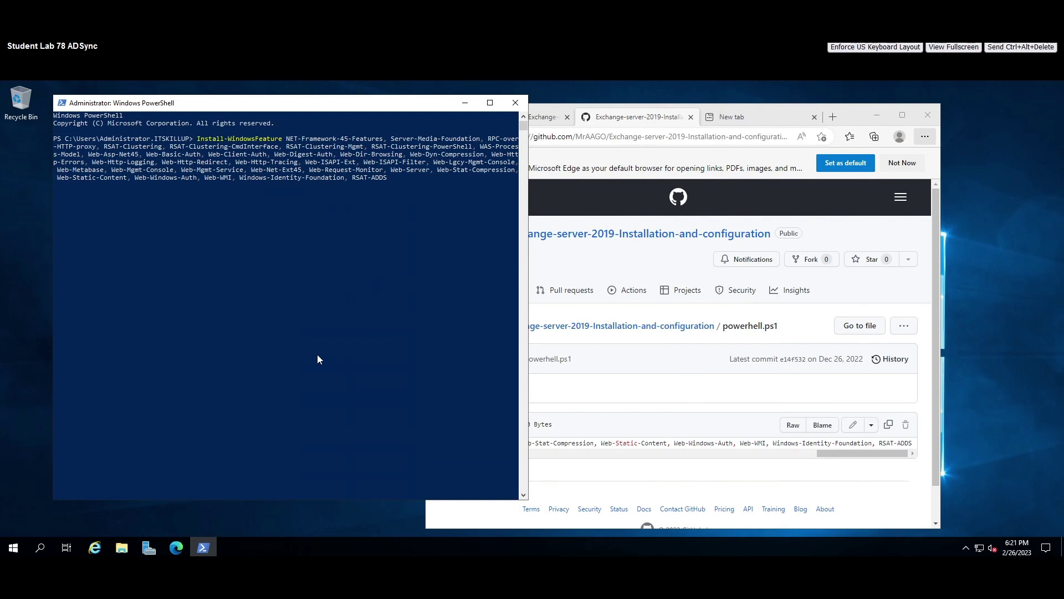
key(Return)
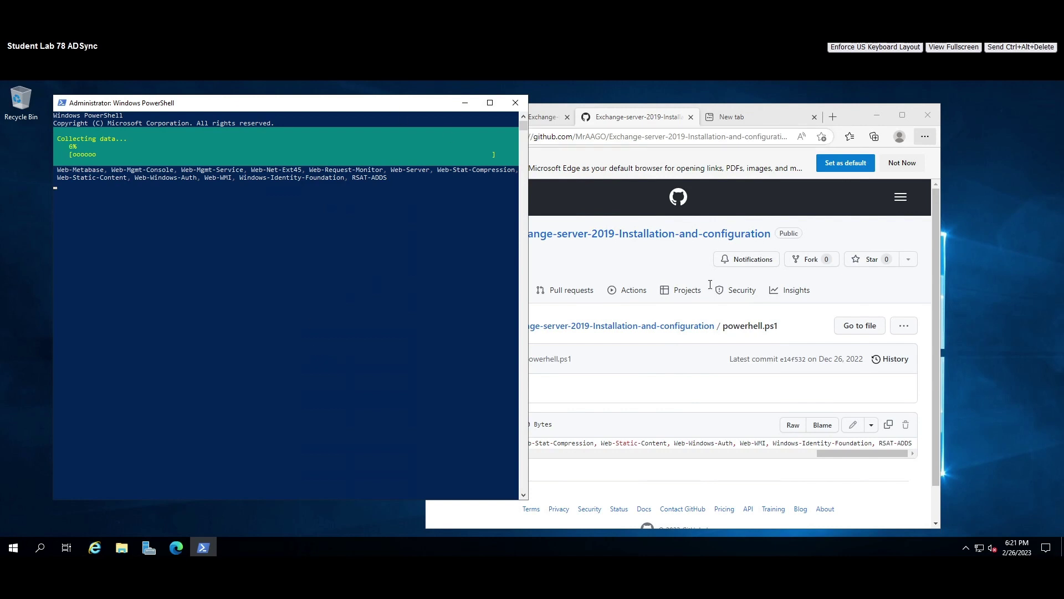
click(674, 413)
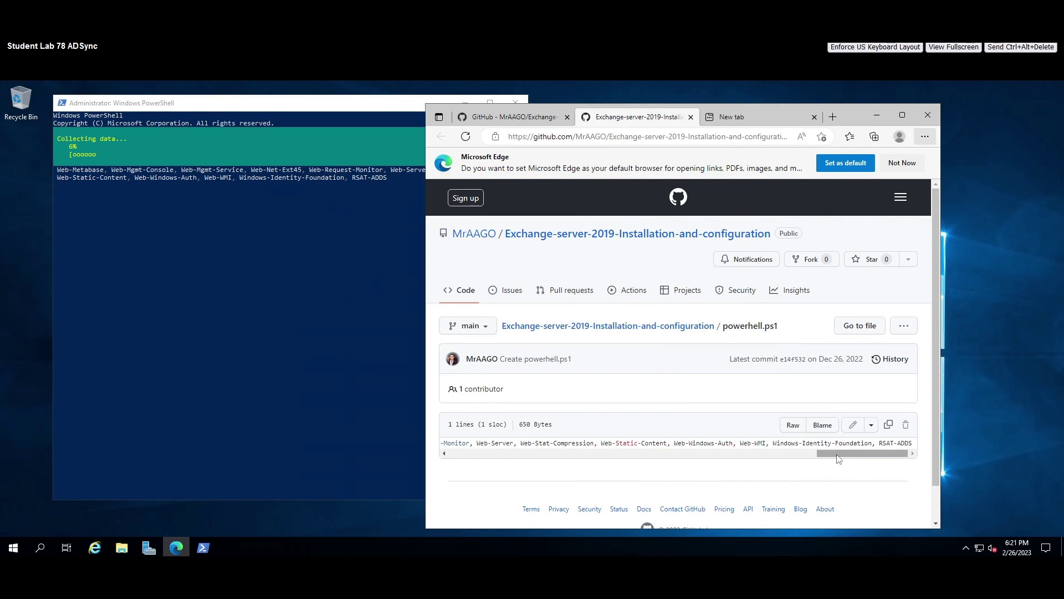
drag(838, 455, 428, 416)
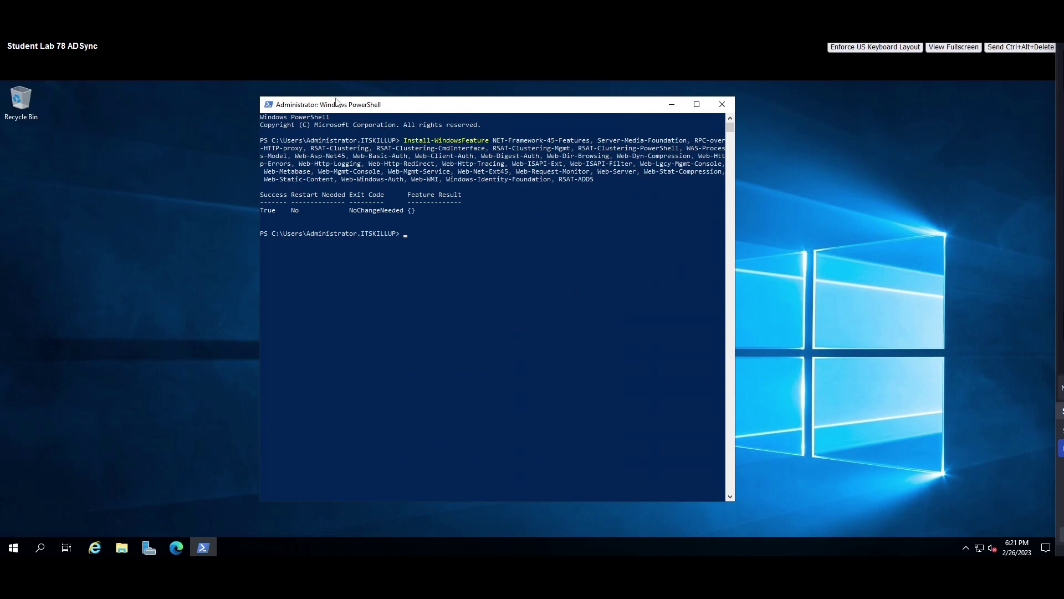
drag(337, 101, 302, 101)
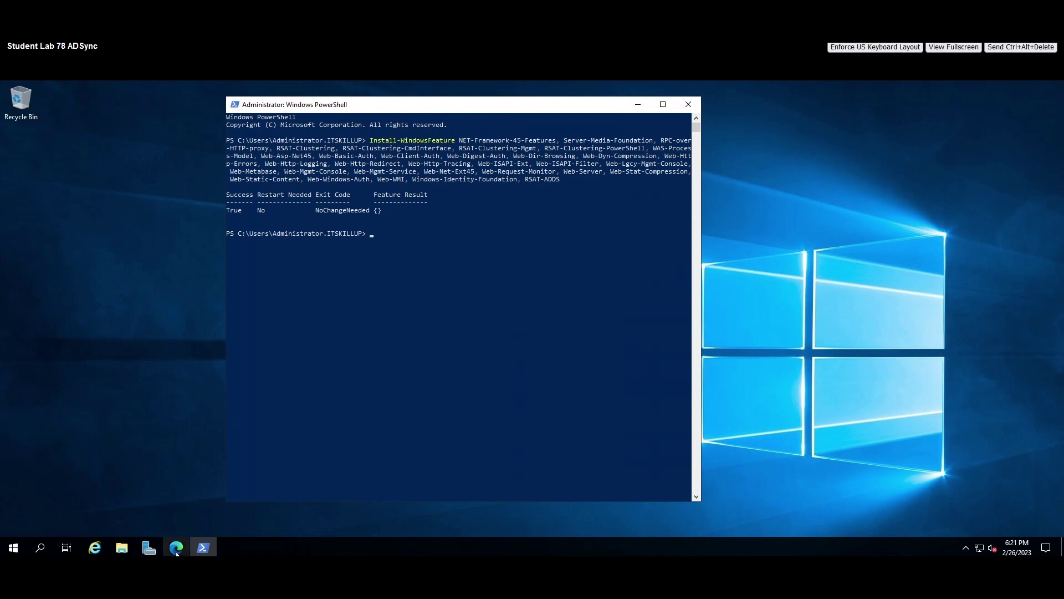
Open the README's Step 2 link in a new tab showing Microsoft's Download .NET Framework page.
click(176, 549)
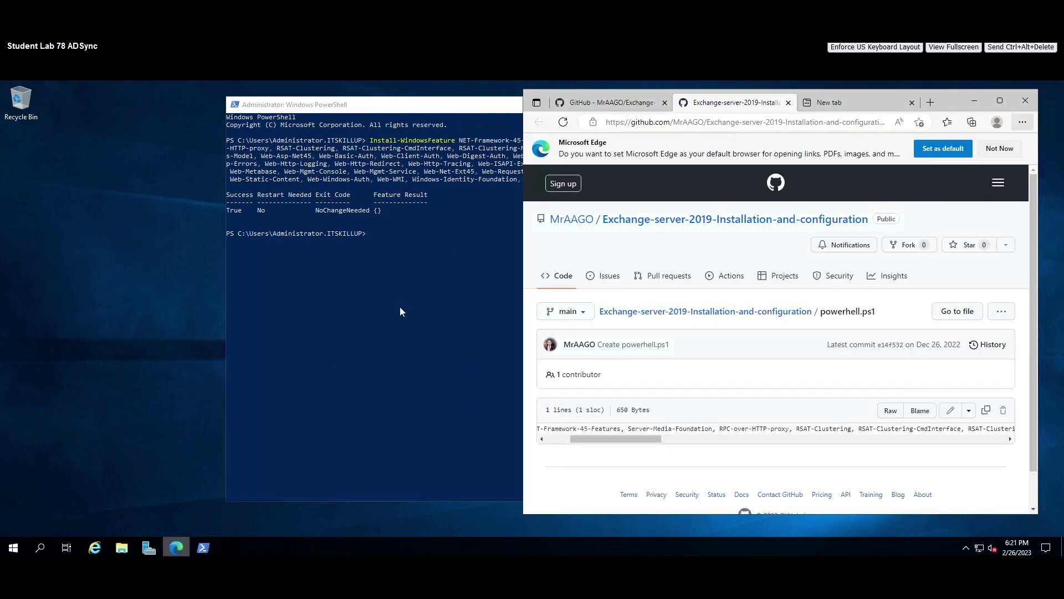
click(619, 100)
scroll(644, 343, down, 1)
scroll(644, 343, up, 1)
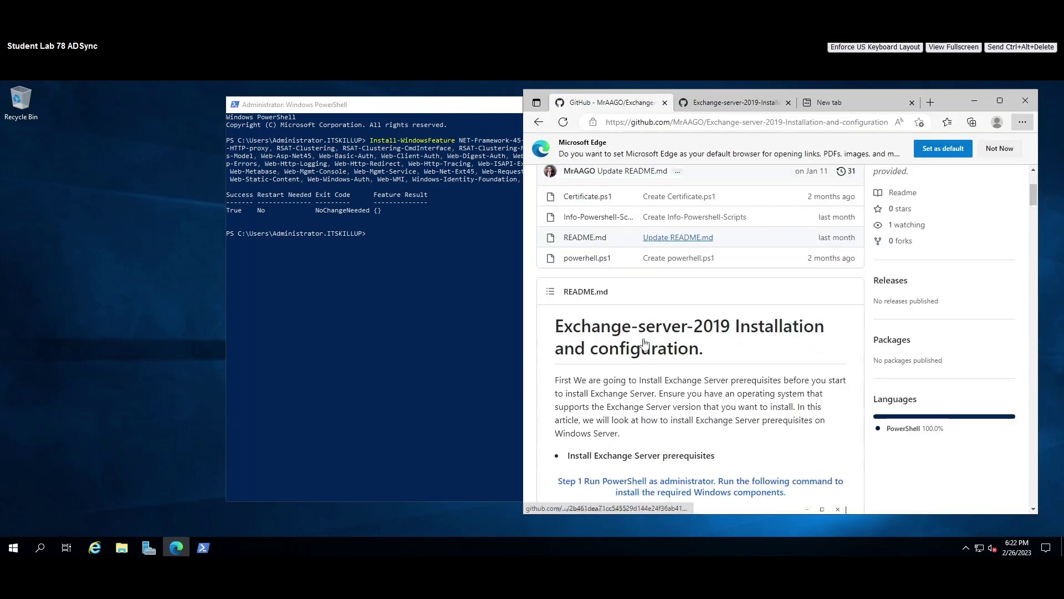
scroll(645, 344, down, 2)
click(999, 100)
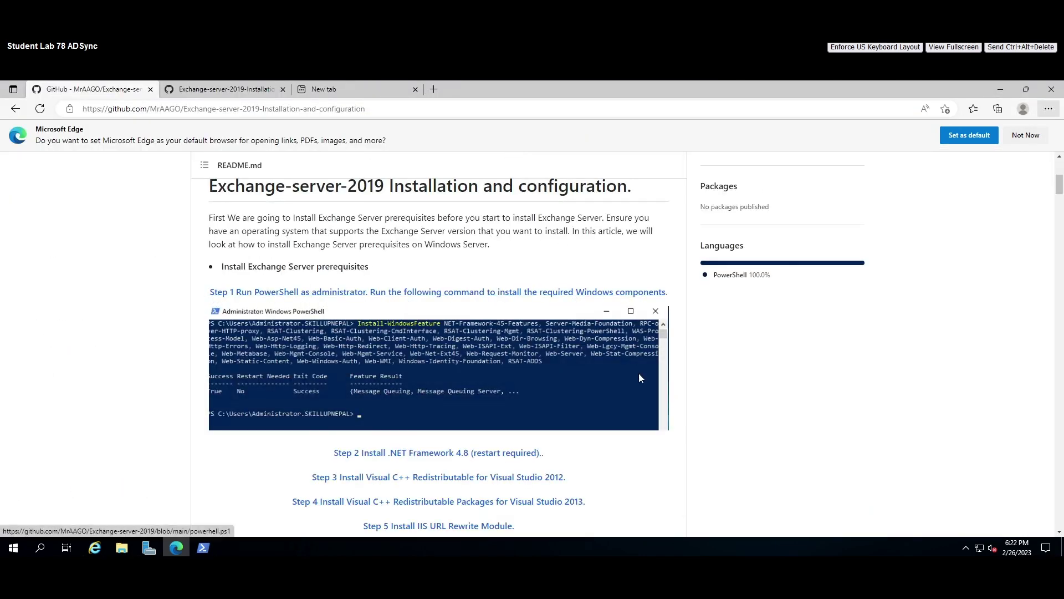
scroll(831, 388, down, 2)
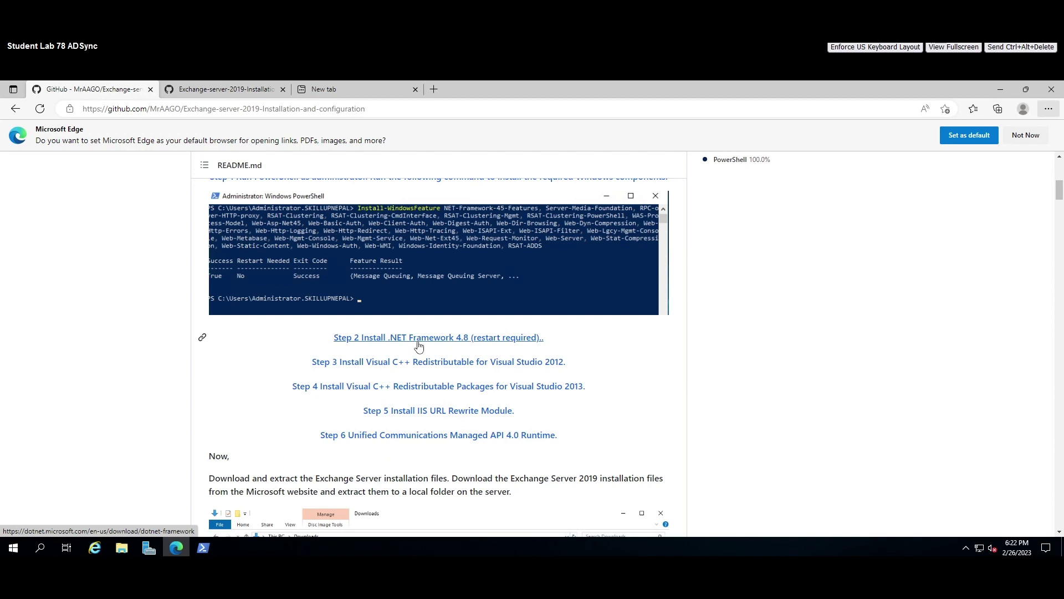
right_click(423, 340)
click(469, 348)
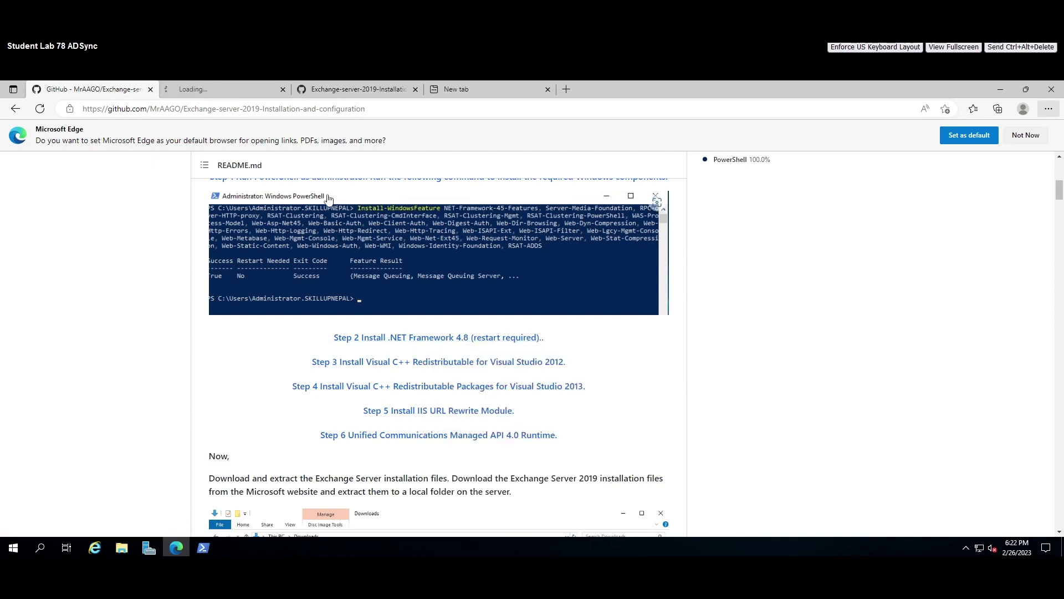
click(221, 87)
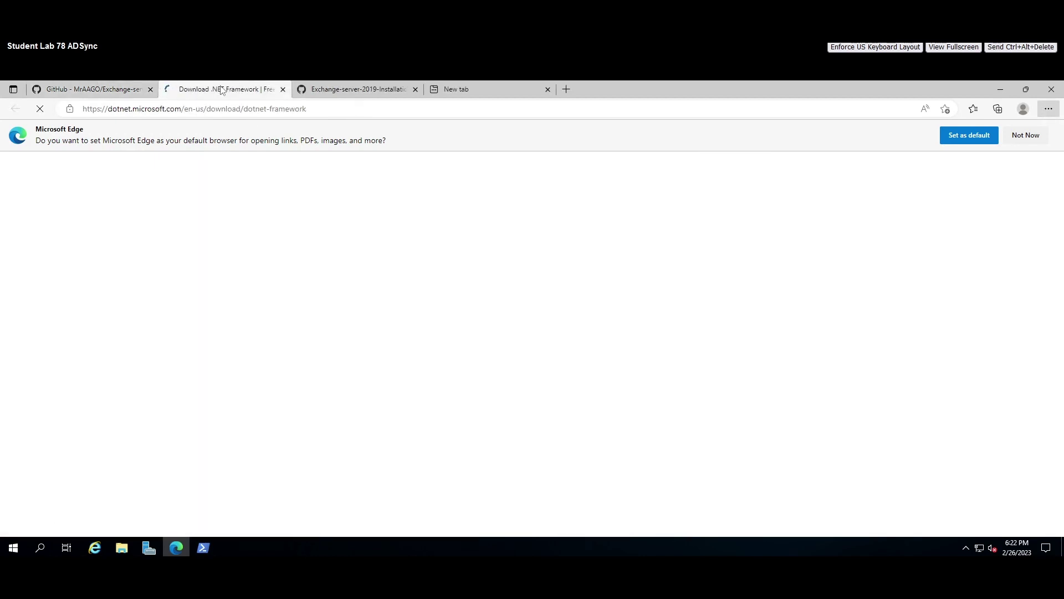
Dismiss the default-browser prompt and place the Downloads folder beside the .NET versions list.
click(1025, 135)
scroll(347, 266, down, 5)
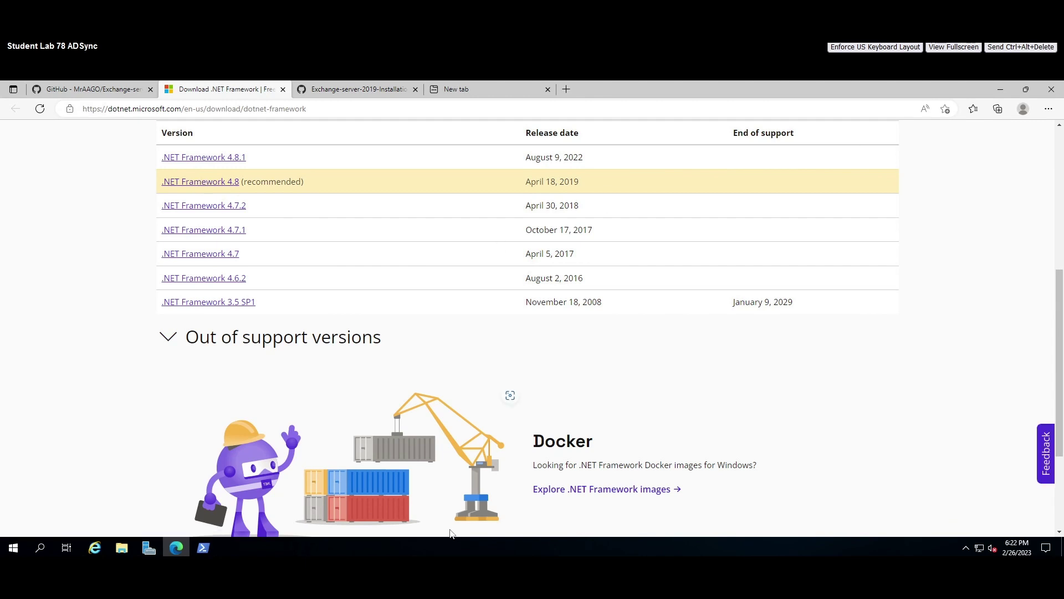
click(121, 550)
click(124, 549)
click(122, 549)
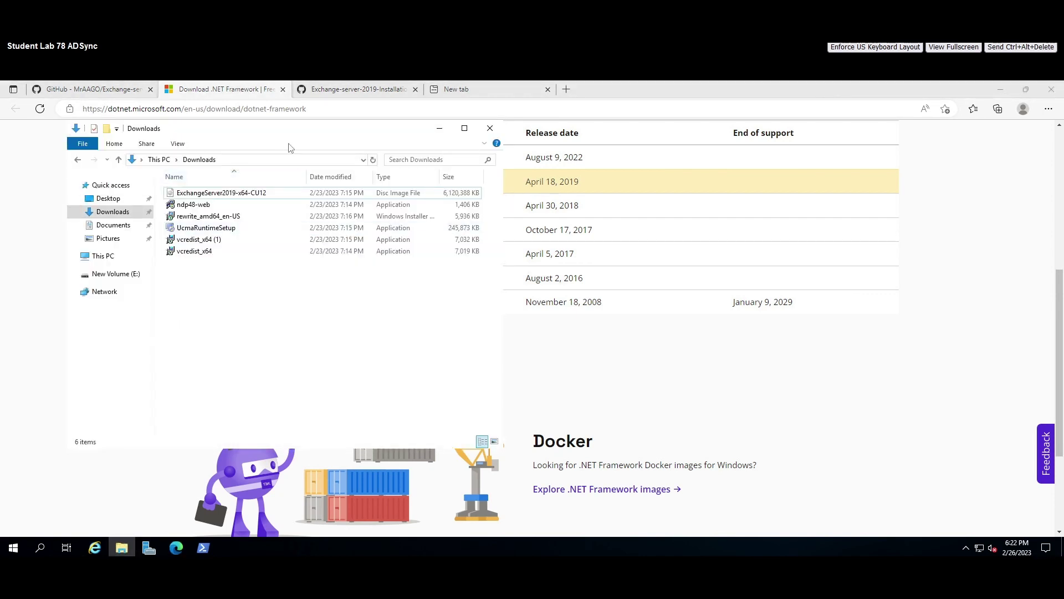
drag(266, 130, 607, 168)
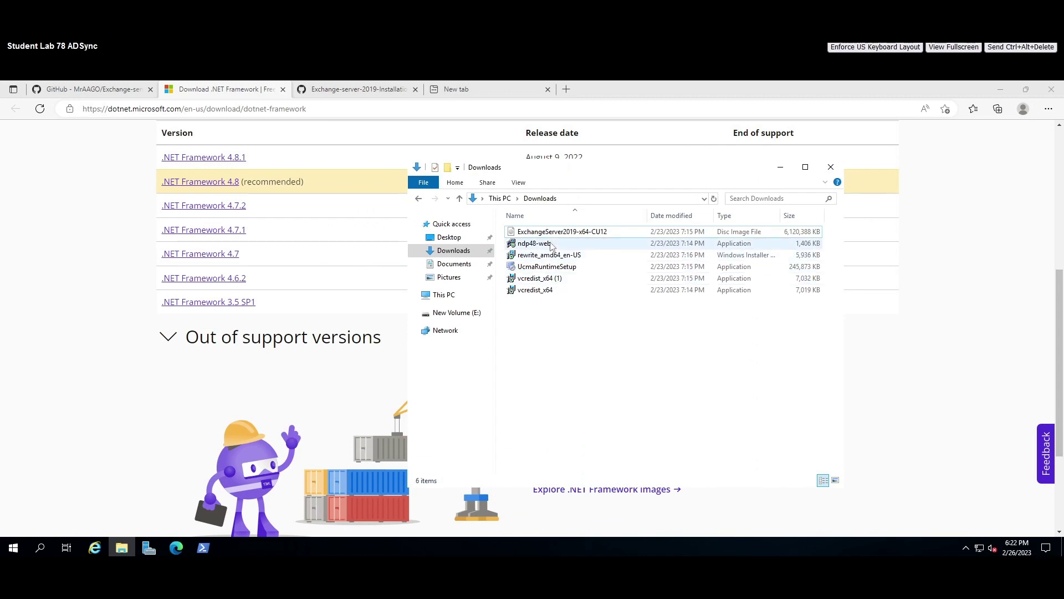
Check the ndp48-web file's properties, then launch the ndp48-web installer.
click(535, 247)
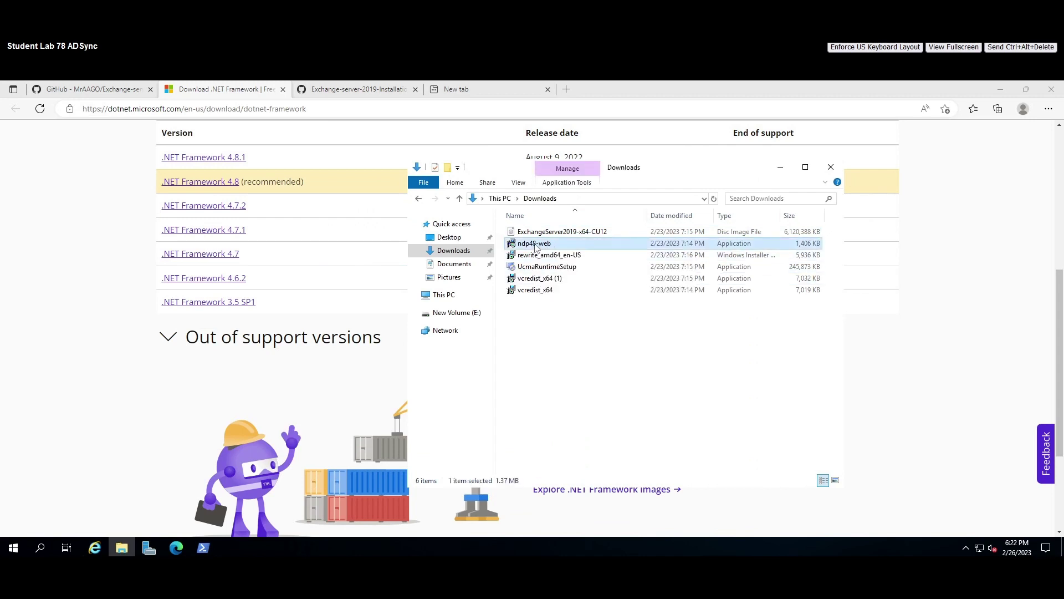
right_click(535, 248)
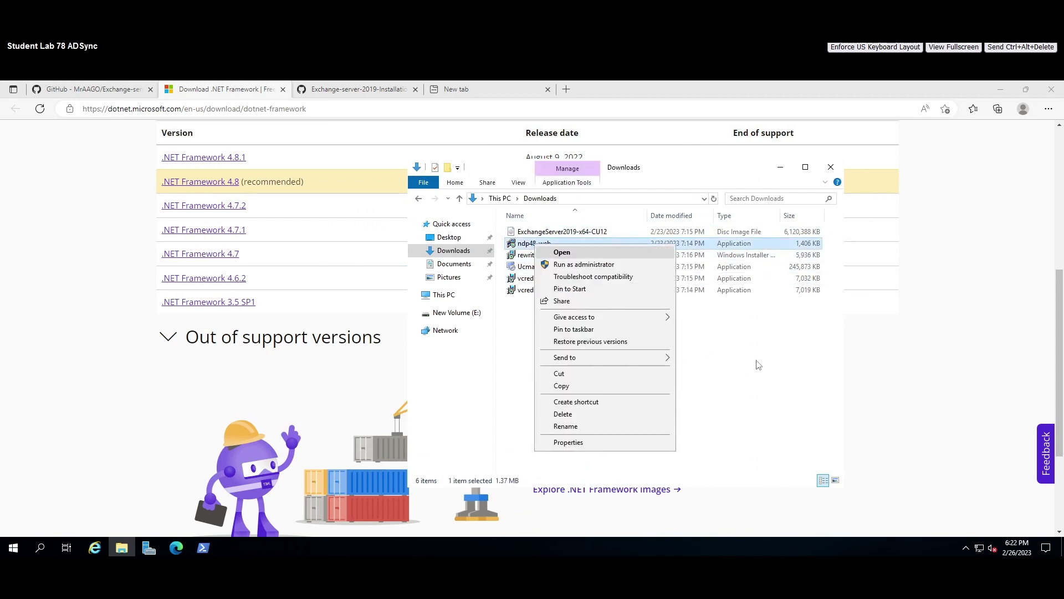
click(757, 361)
right_click(540, 242)
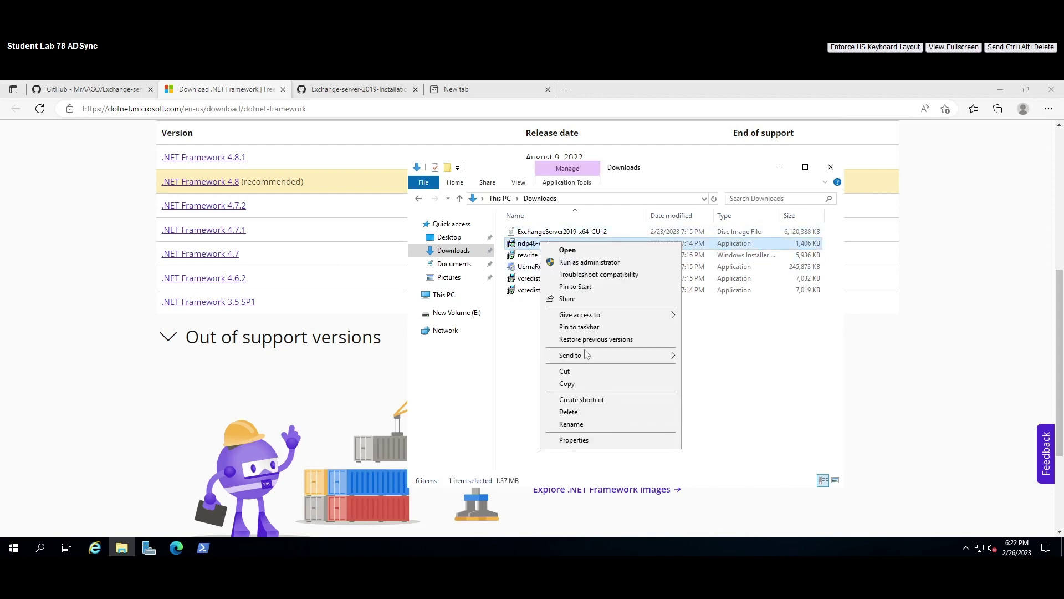
click(589, 440)
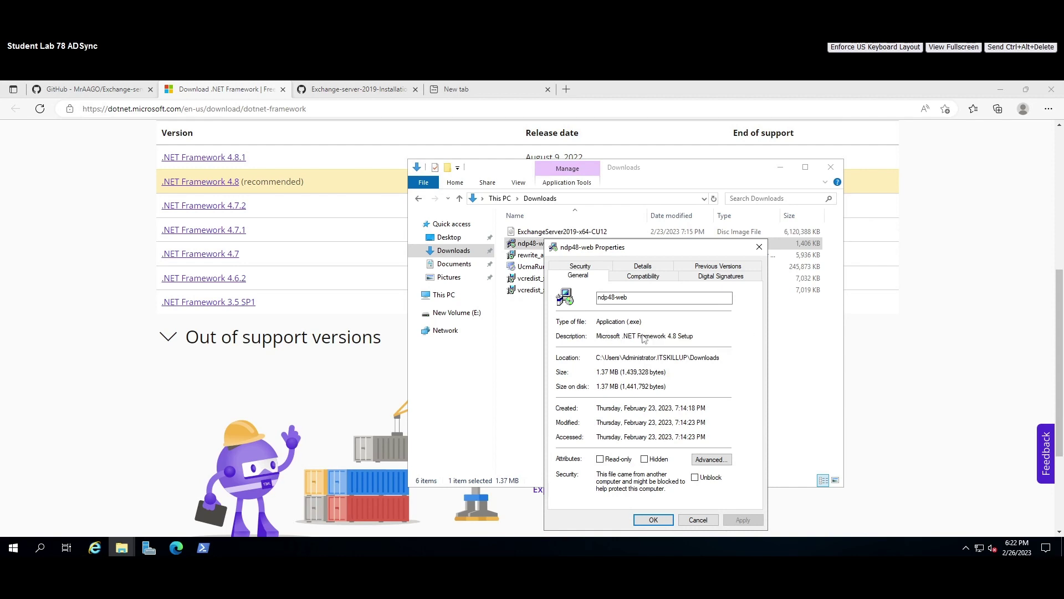
click(758, 246)
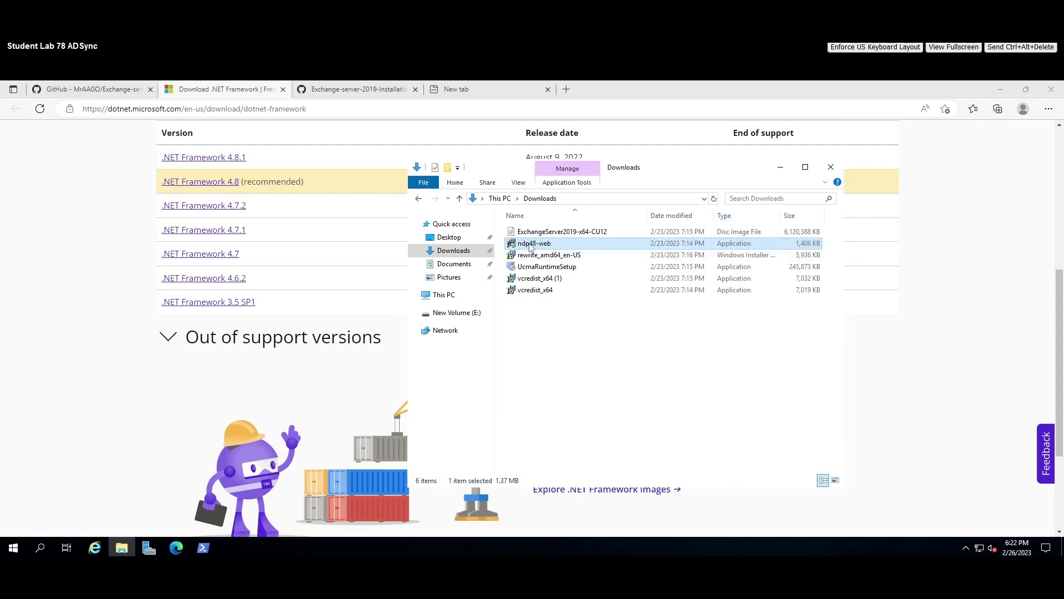
right_click(530, 247)
click(568, 254)
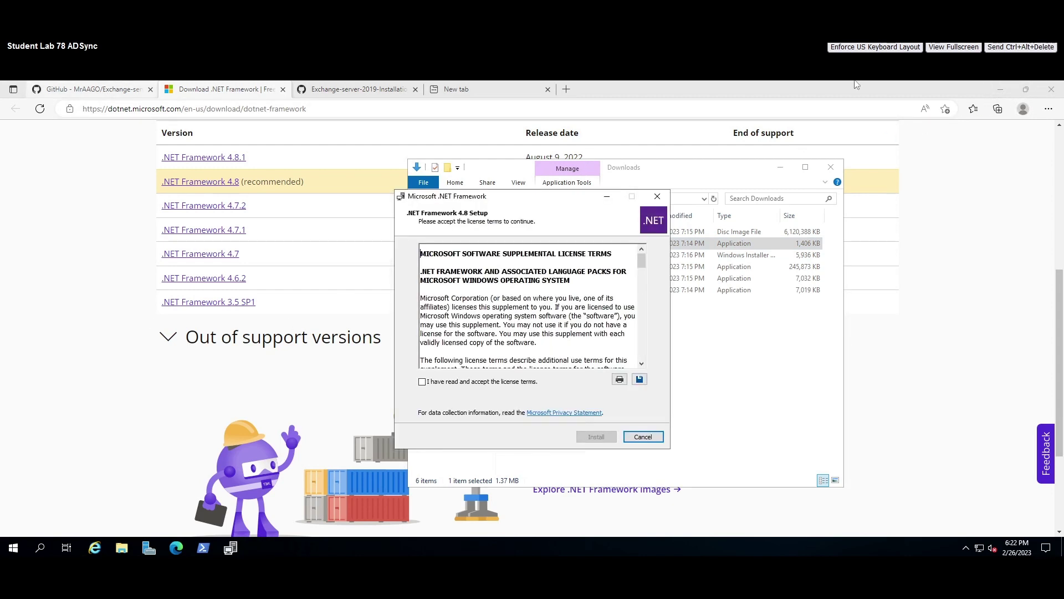
Accept the license terms and install .NET Framework 4.8, closing the completion screen.
click(779, 166)
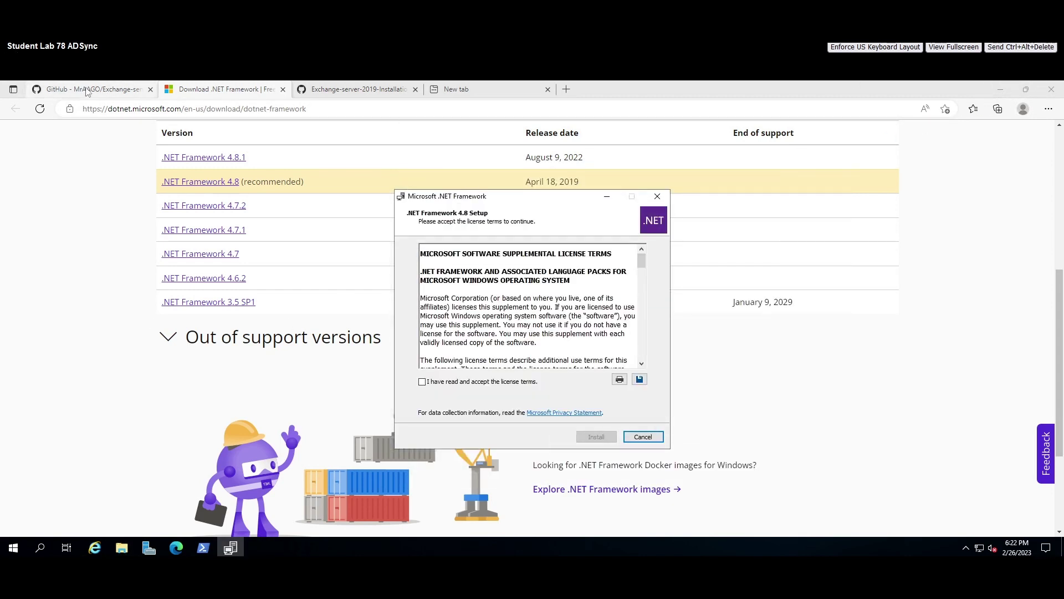
click(89, 90)
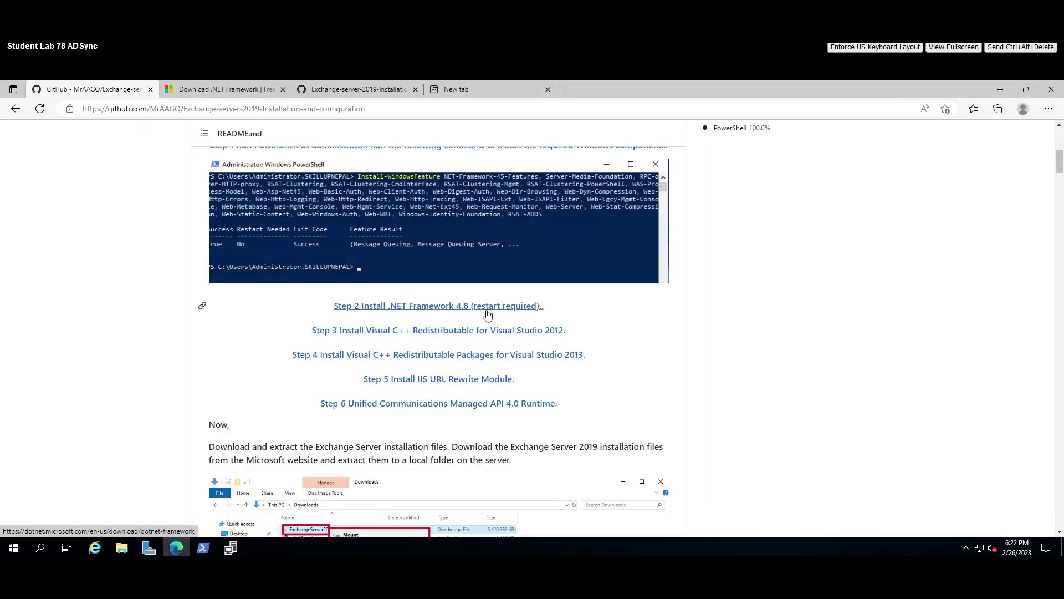
click(1002, 89)
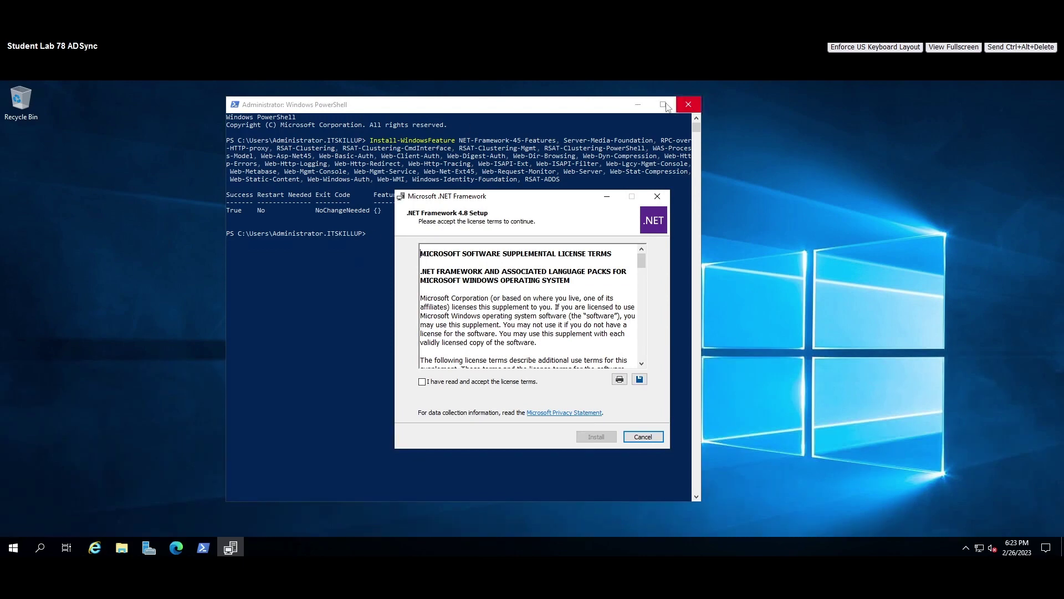
click(638, 105)
drag(478, 196, 334, 124)
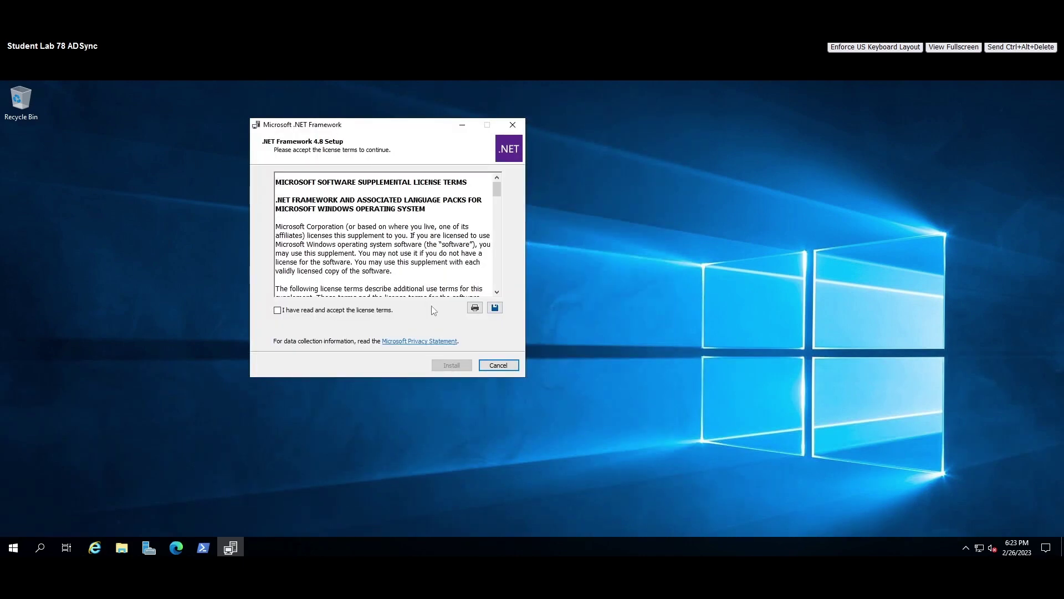
click(278, 310)
click(452, 365)
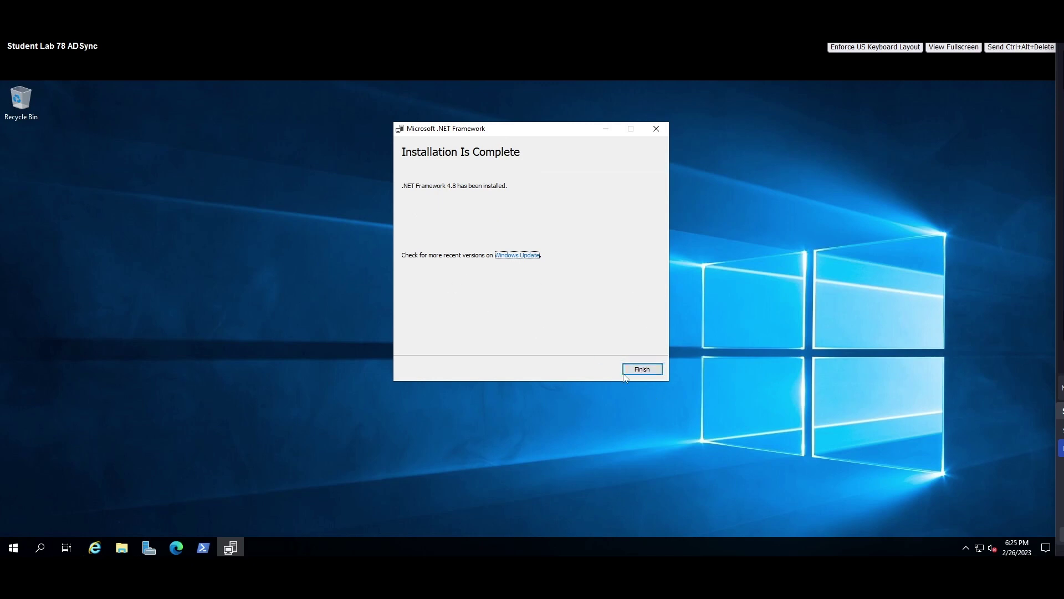
click(642, 369)
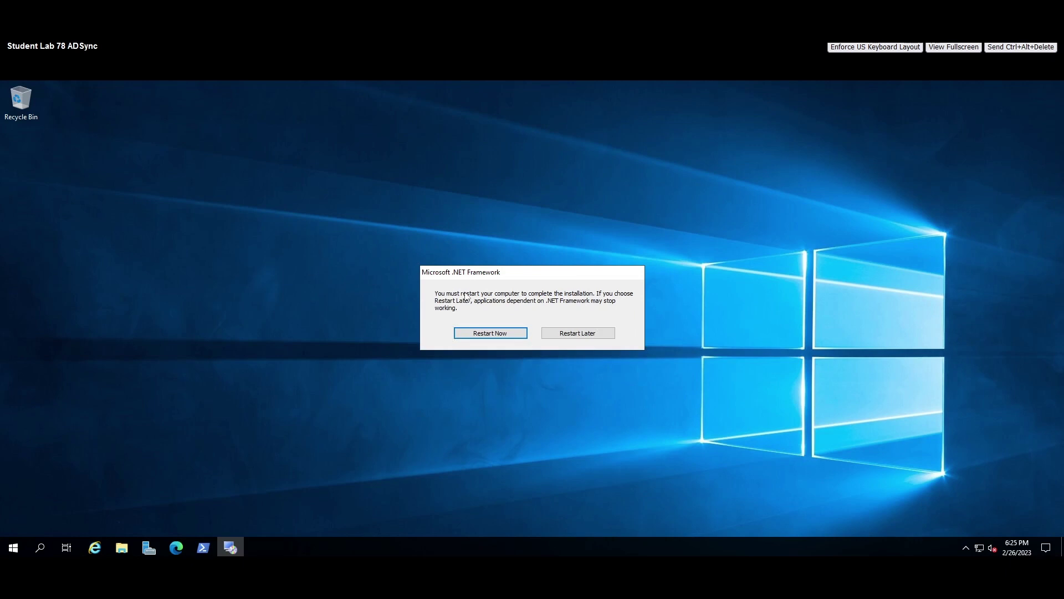
Rename the computer from ADsync to MS1 in System Properties and restart immediately.
click(149, 547)
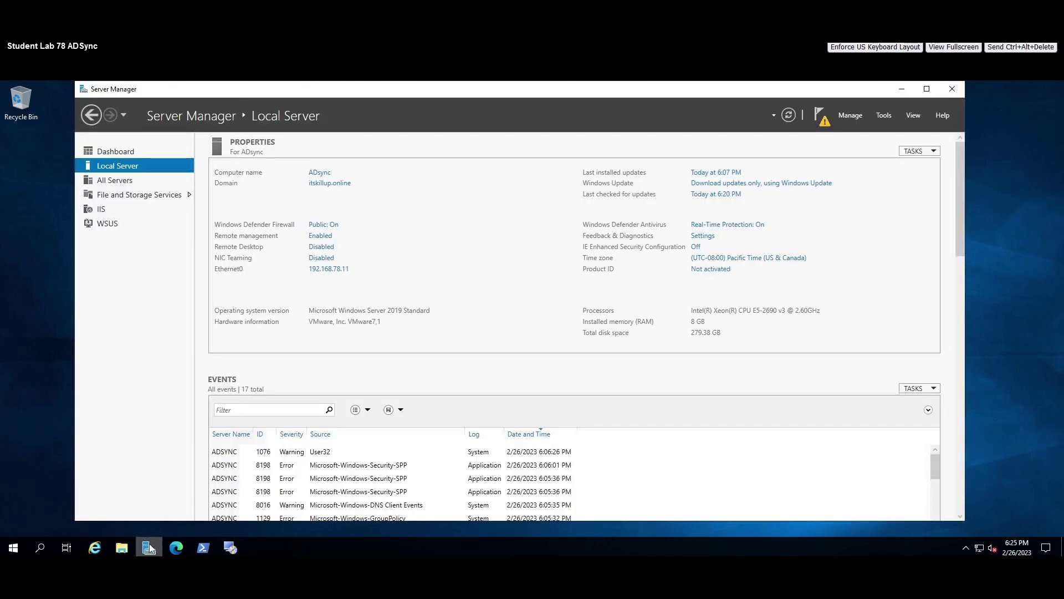
click(324, 175)
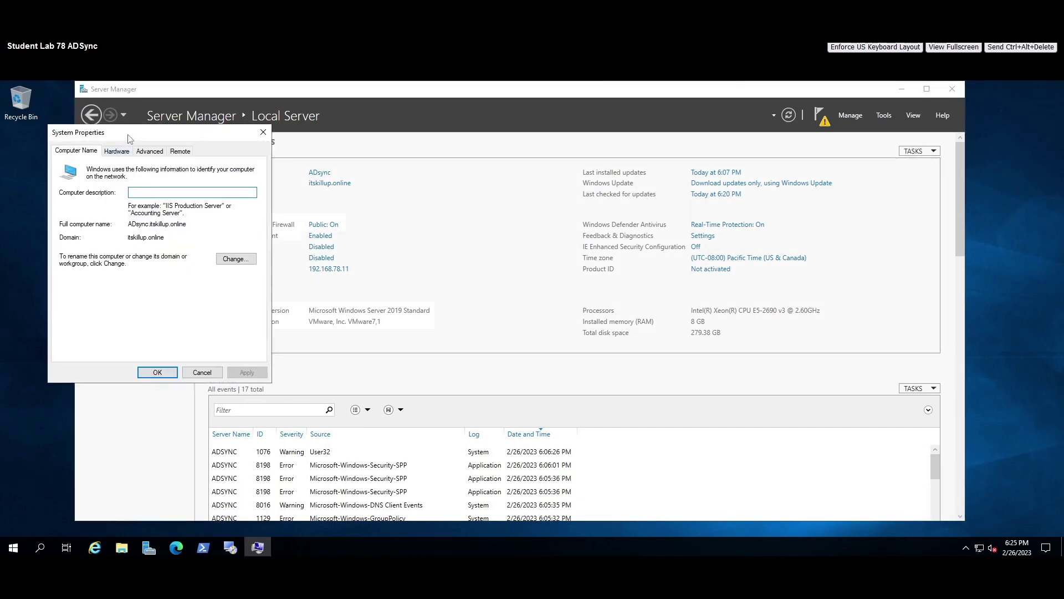
drag(130, 136, 239, 137)
click(342, 257)
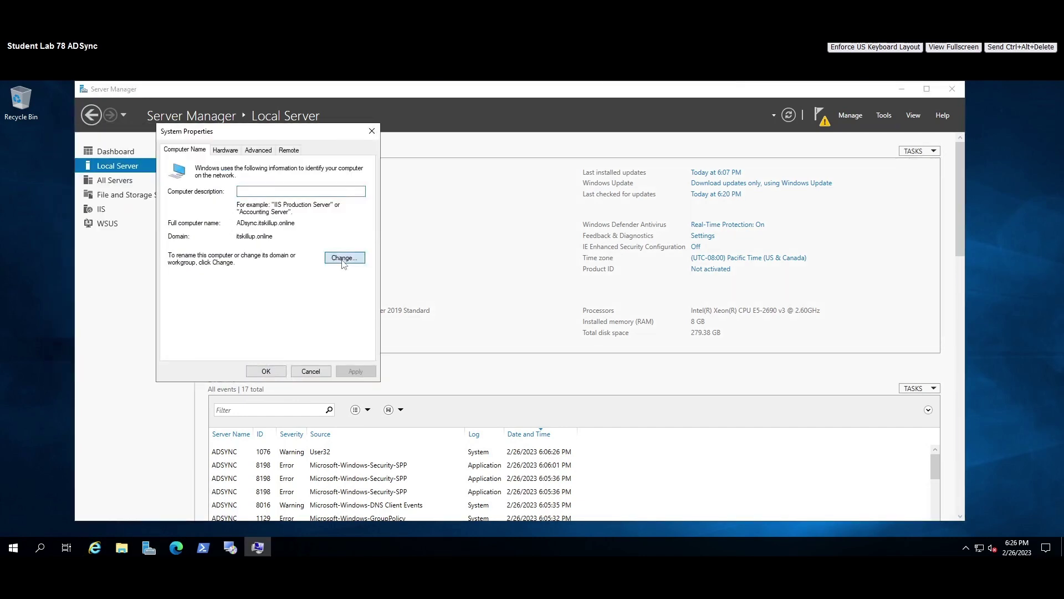
key(BackSpace)
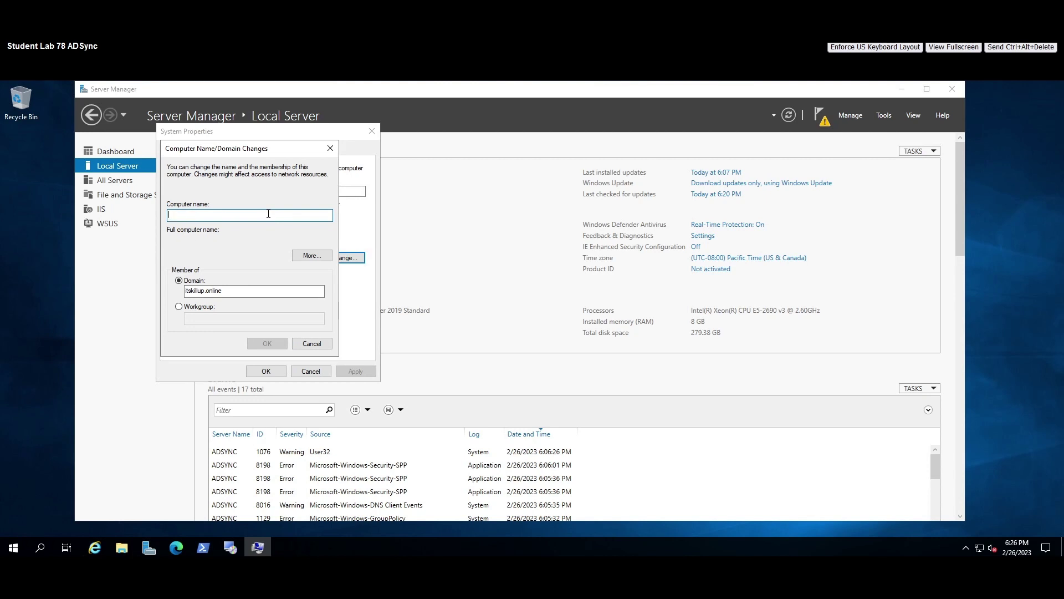
text(MS)
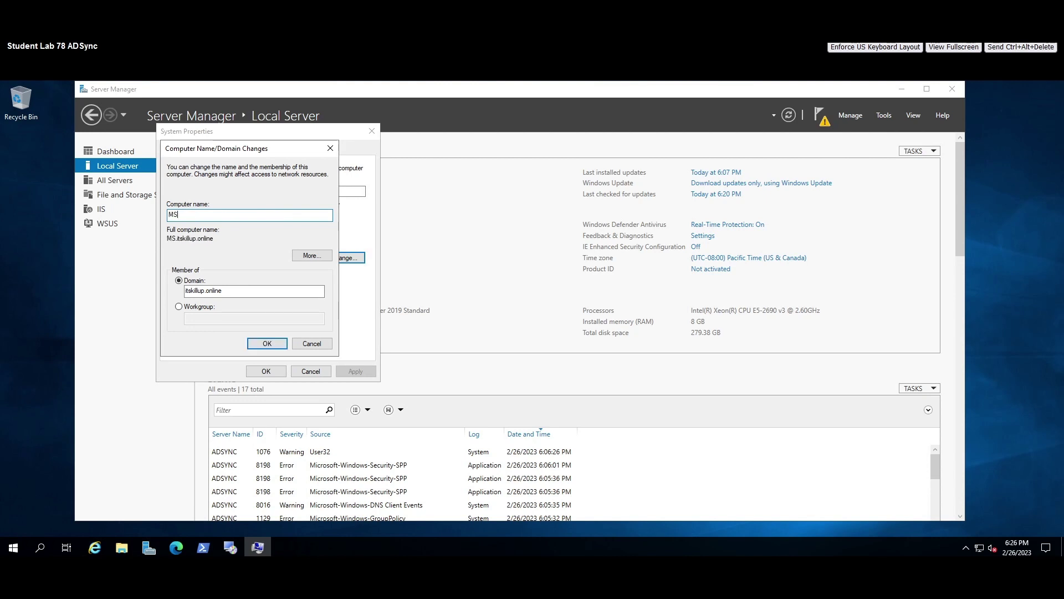
text(1)
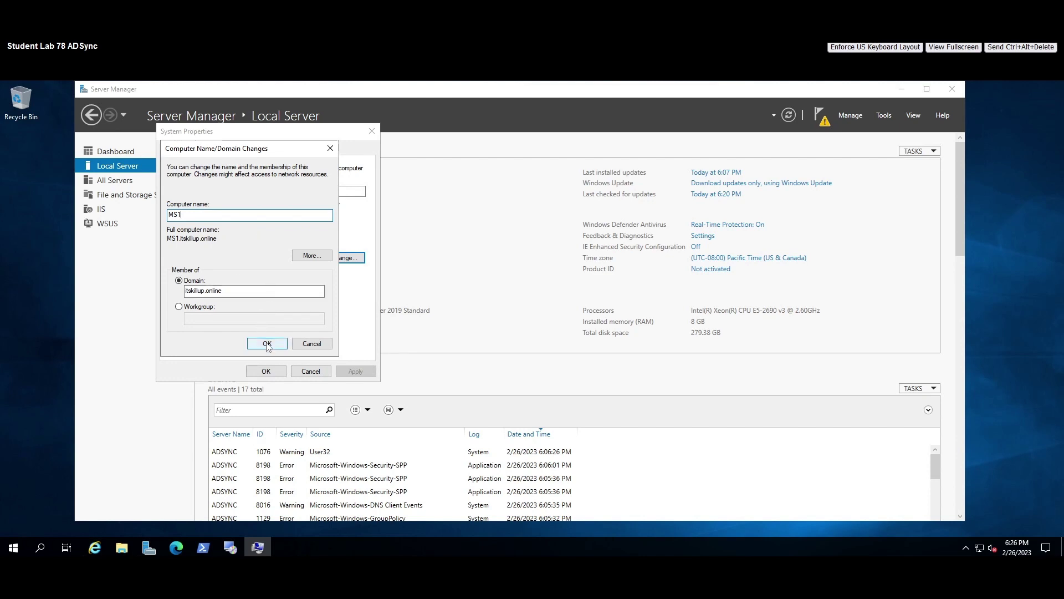
click(267, 344)
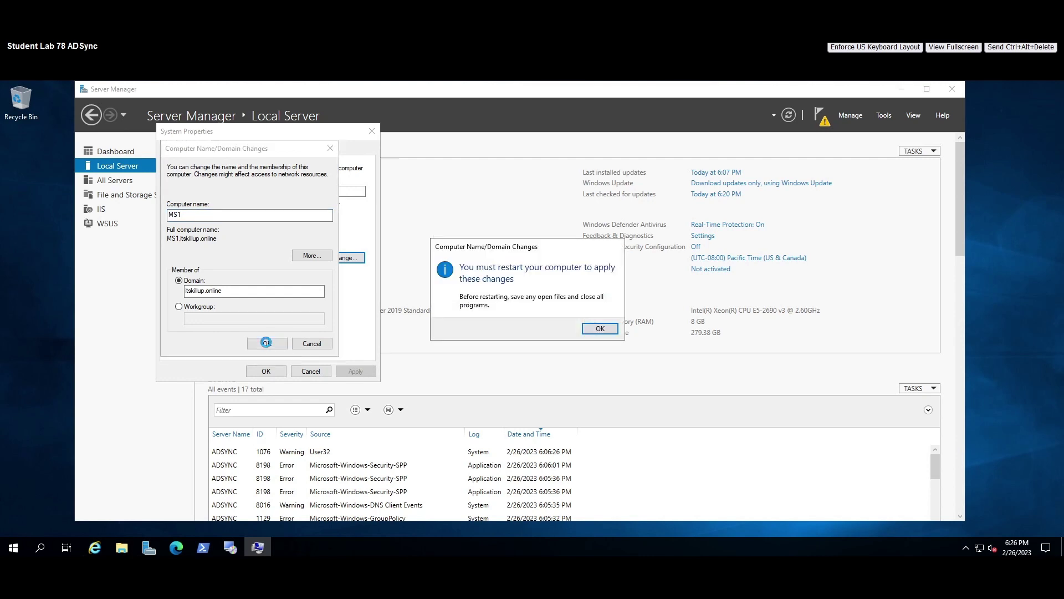
click(599, 329)
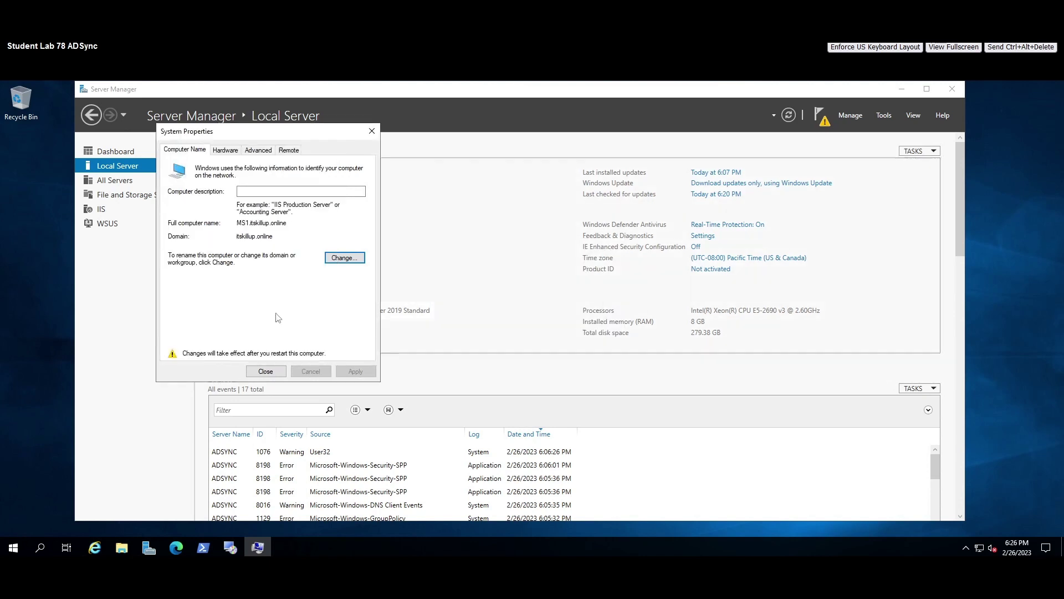
click(250, 373)
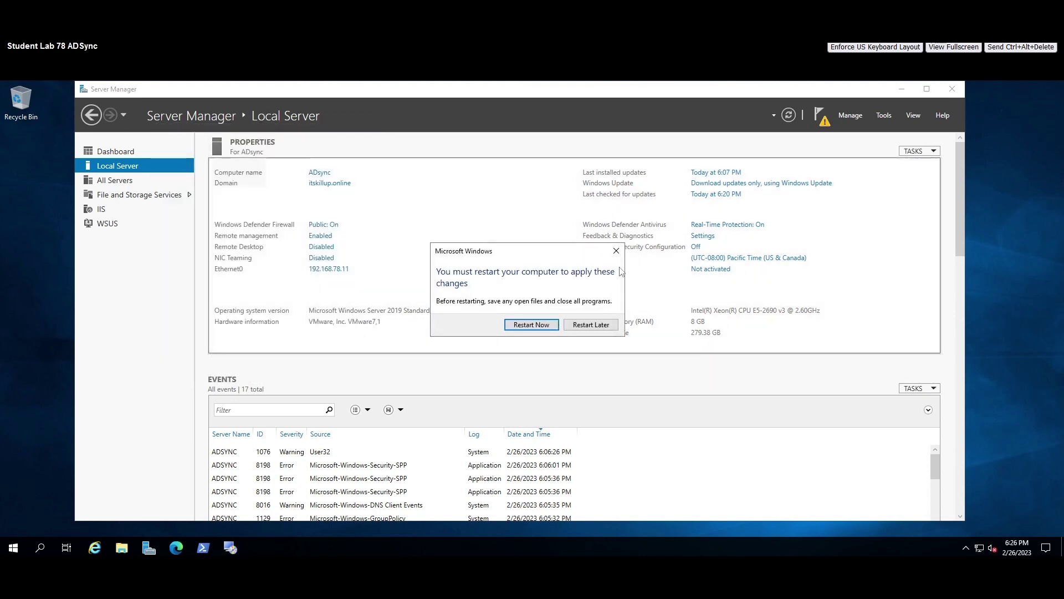
click(530, 326)
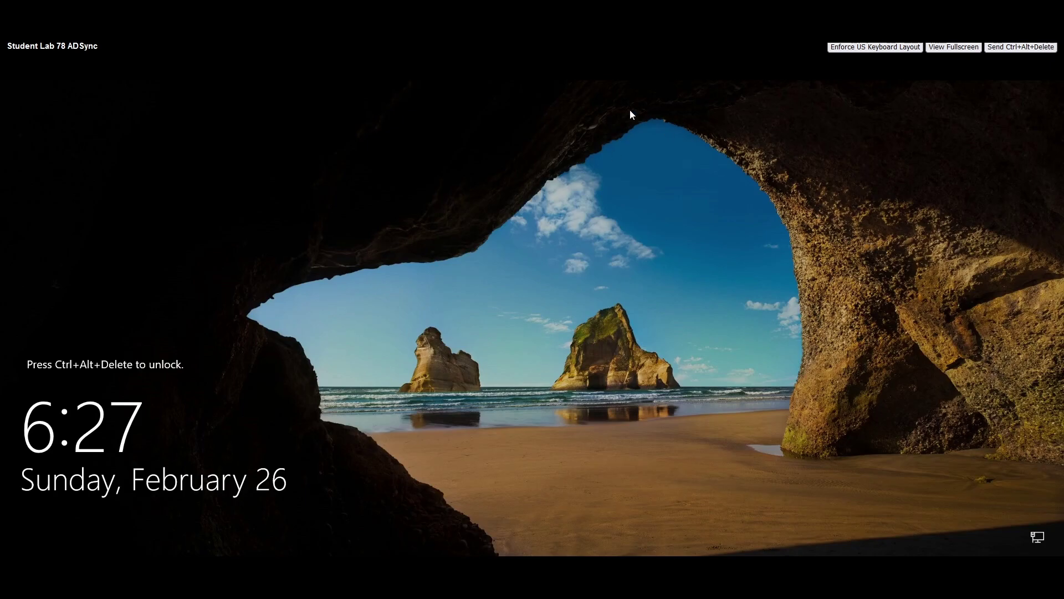
Sign back in as the domain administrator, retyping the password with Caps Lock off after the error.
click(1021, 47)
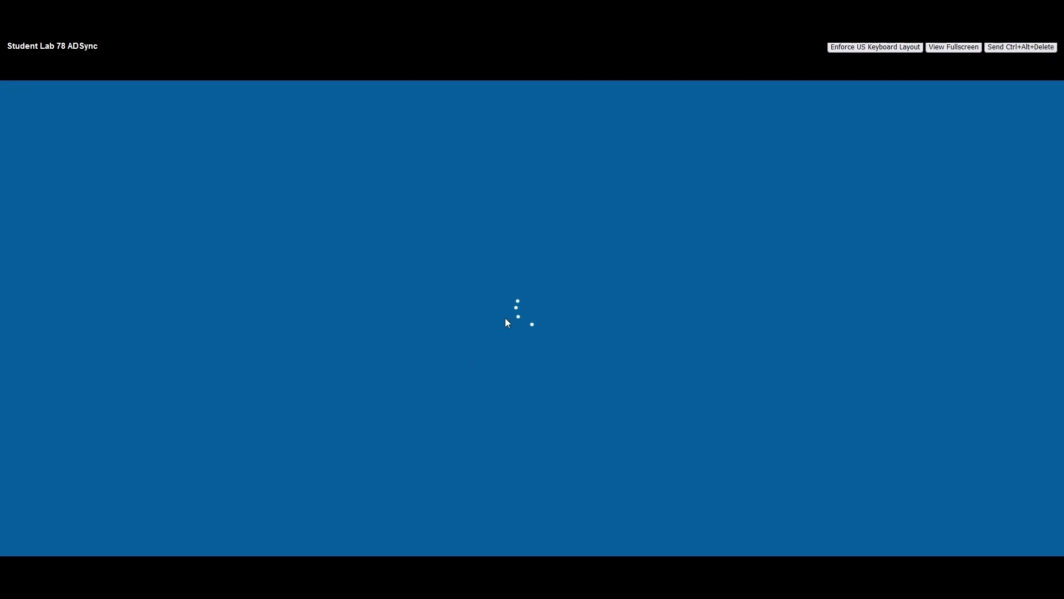
text(•)
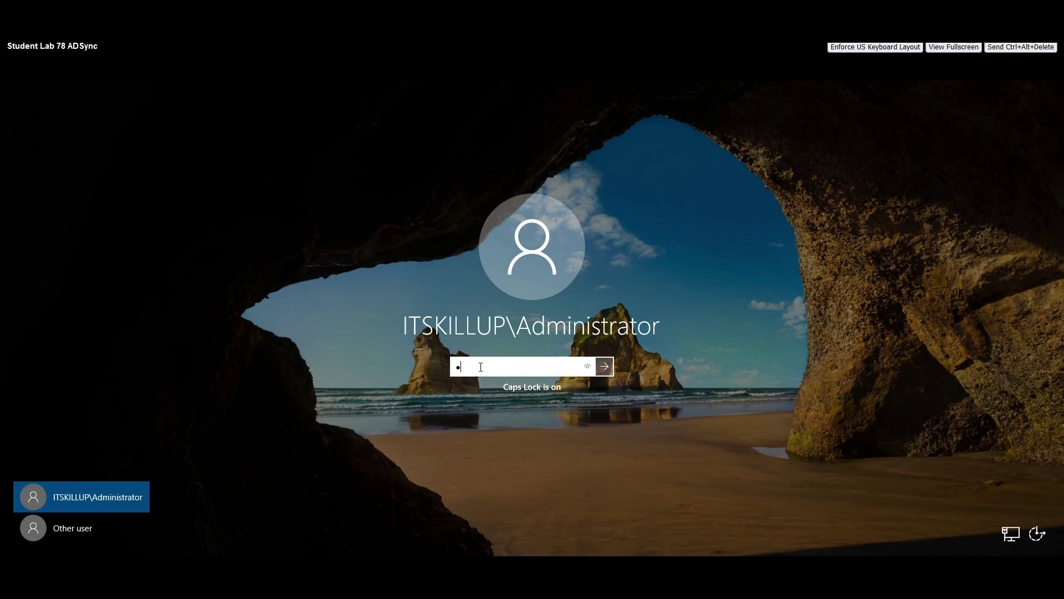
text(•••••••)
key(Return)
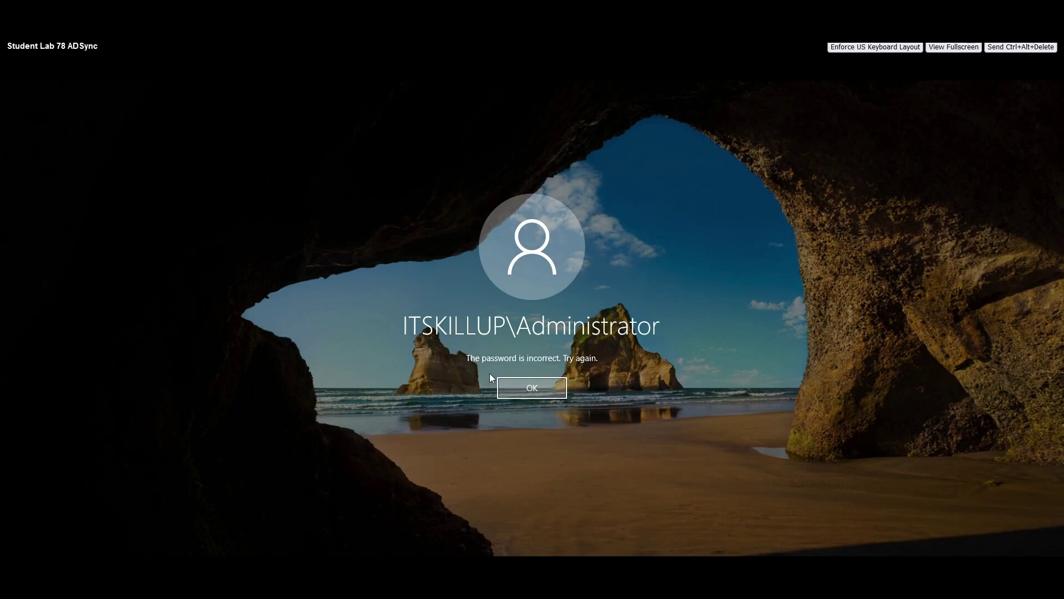
click(516, 388)
key(Caps_Lock)
text(••••••••)
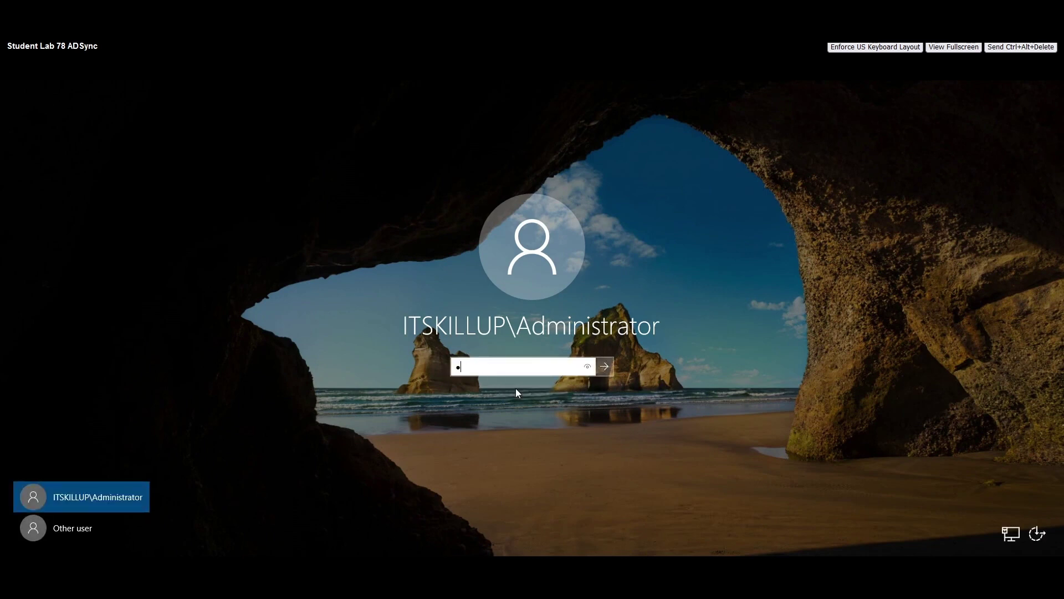
key(Return)
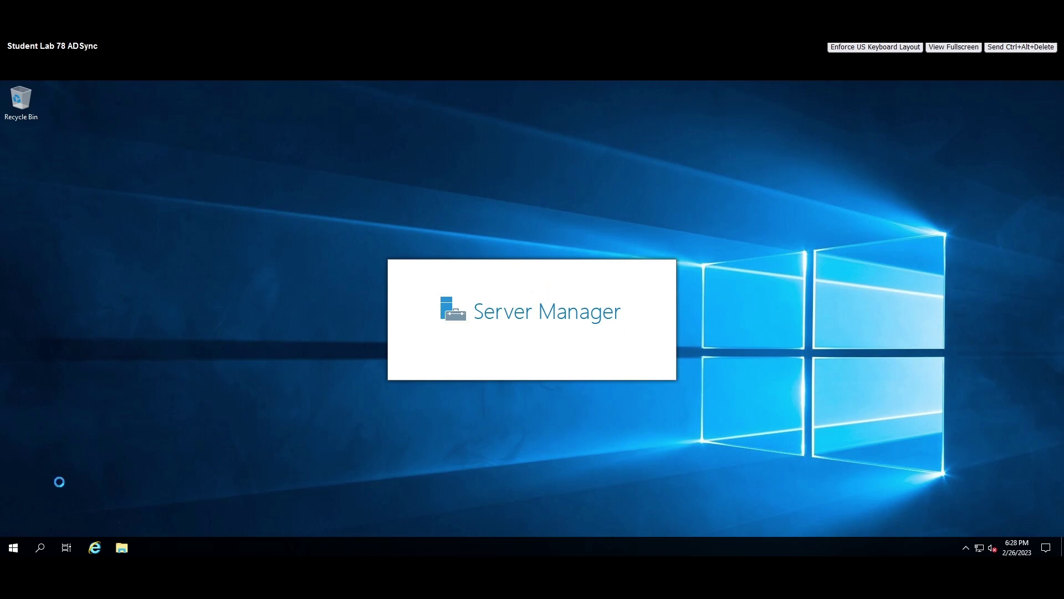
Launch Microsoft Edge from Windows search and dismiss the restore-pages prompt.
click(41, 548)
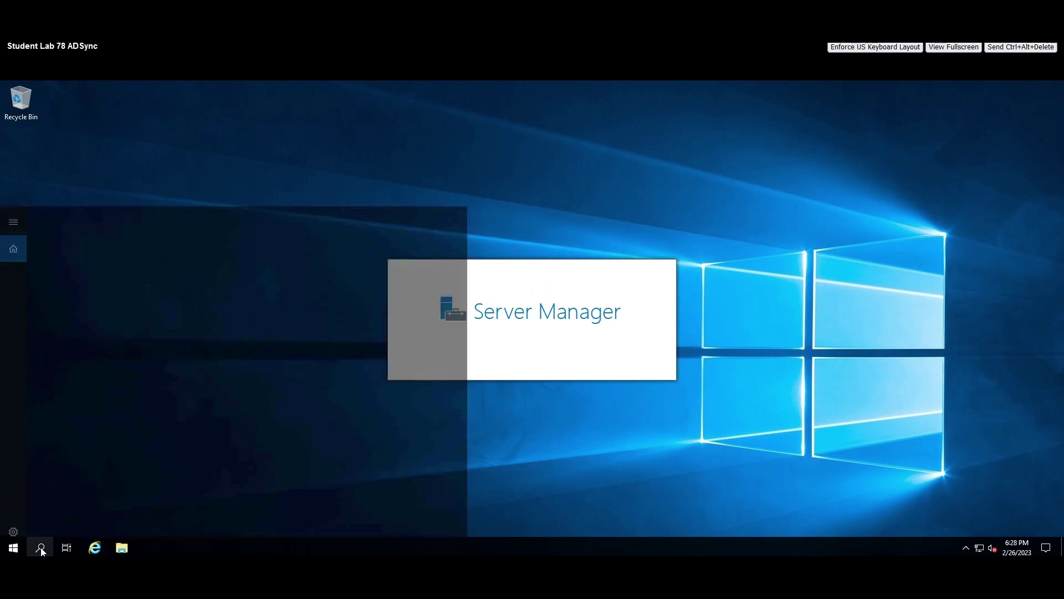
text(edg)
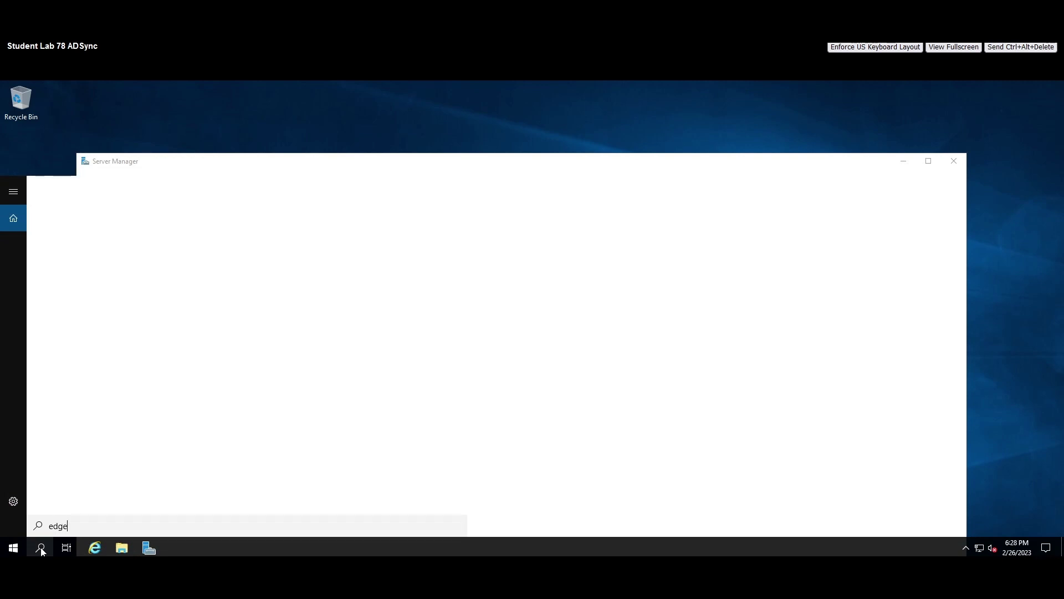
text(e)
key(Return)
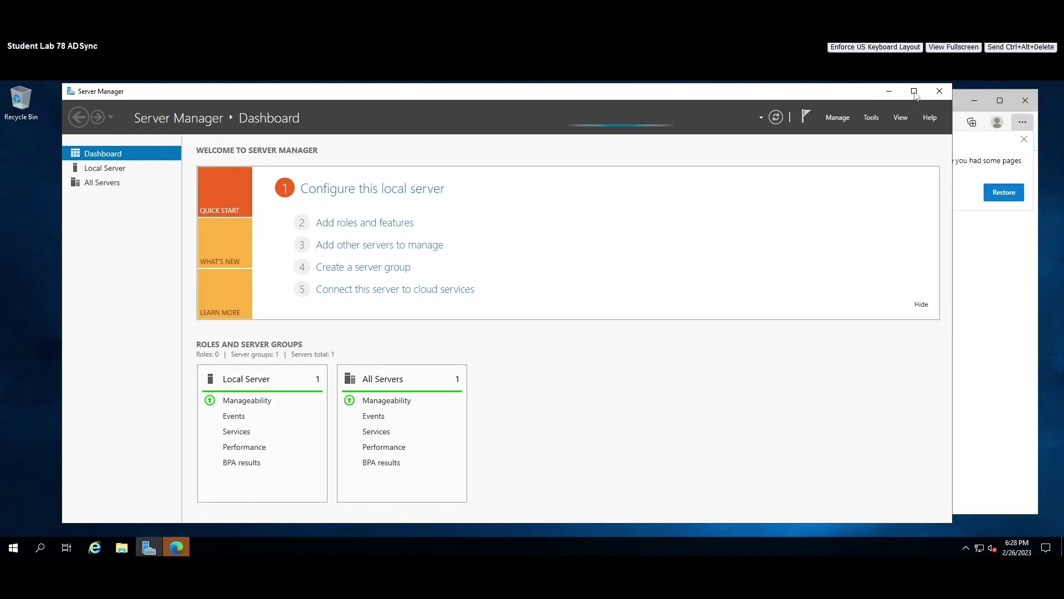
click(994, 332)
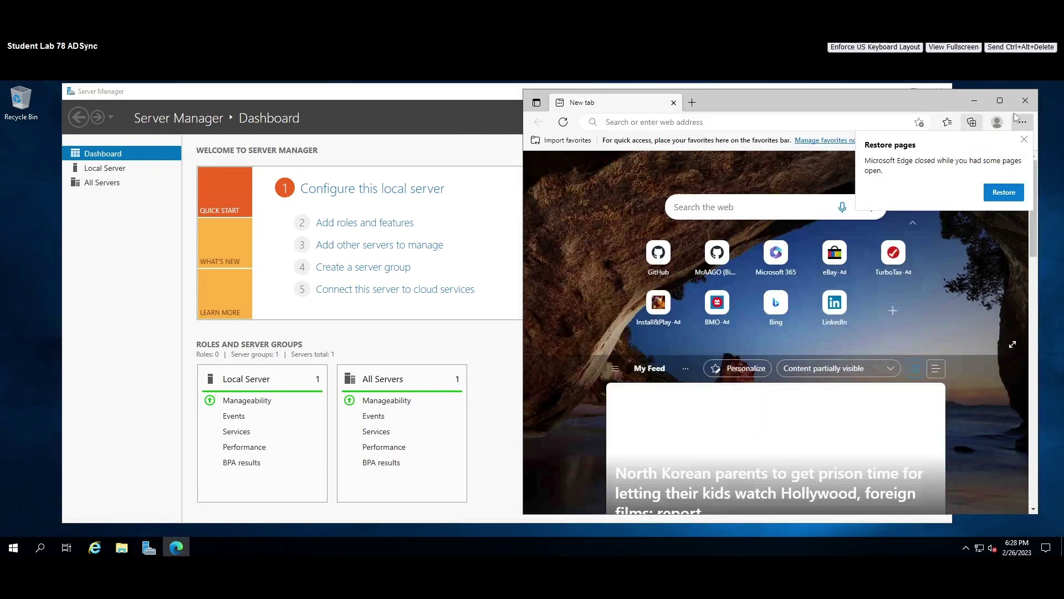
click(1025, 139)
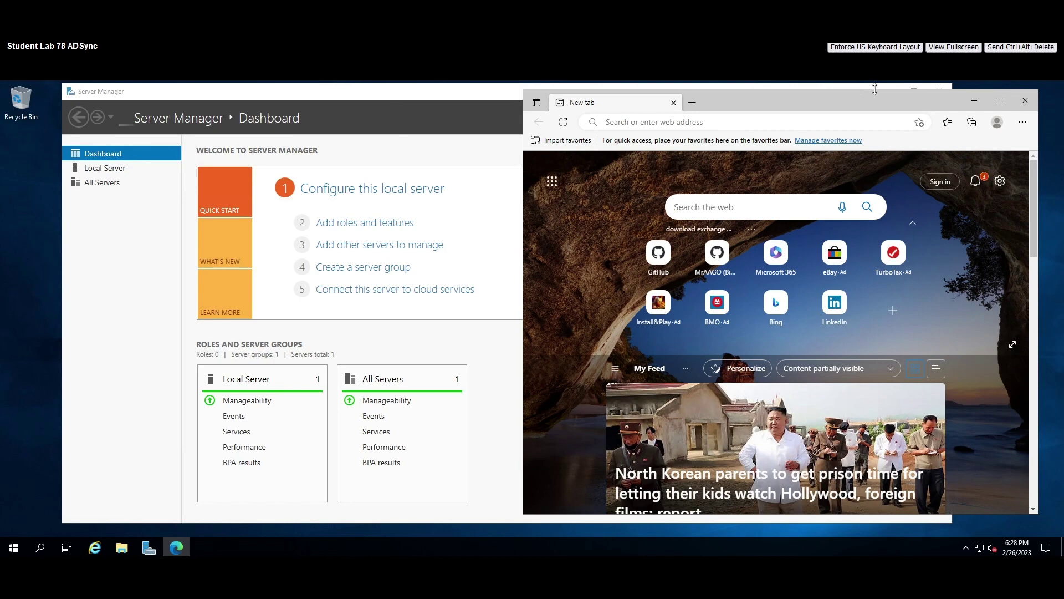
Minimize Server Manager and move the Edge window to the left.
click(912, 89)
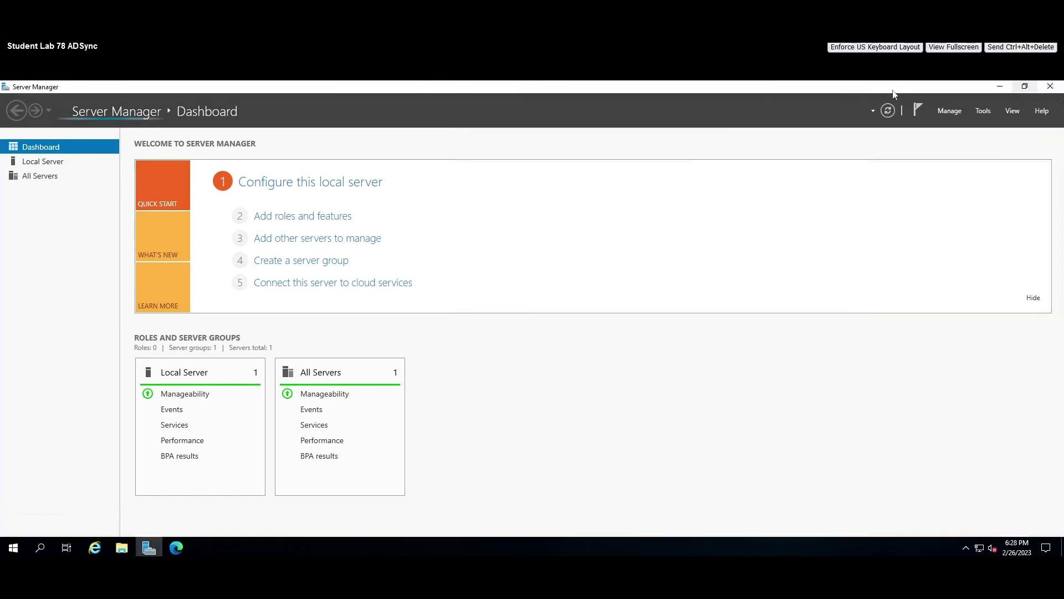
click(997, 88)
drag(734, 108, 531, 102)
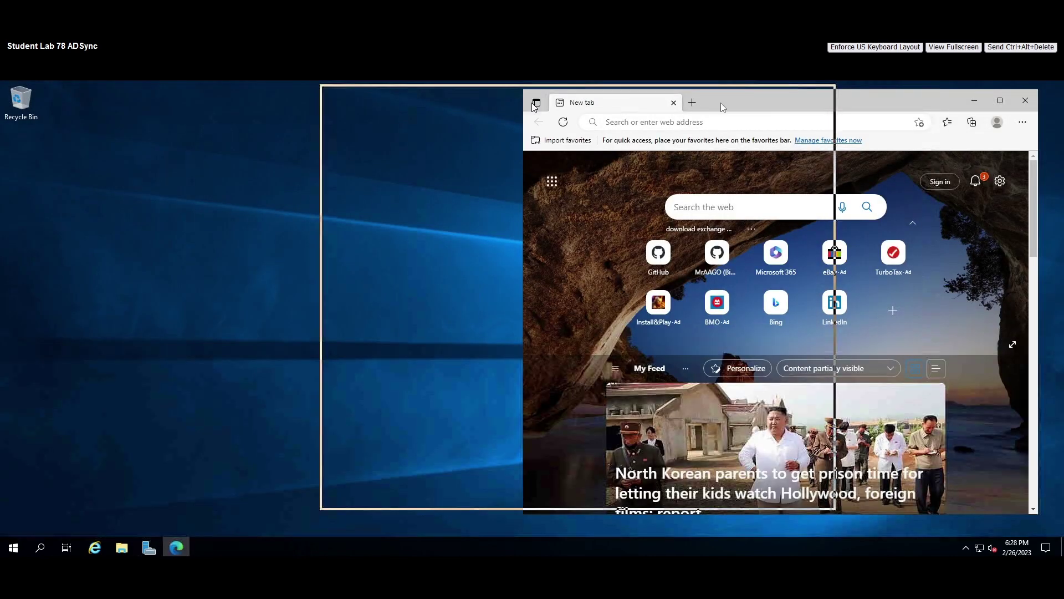
Reopen the Exchange-server-2019-Installation-and-configuration GitHub README from Edge history and scroll to the prerequisite steps.
click(798, 97)
click(1048, 109)
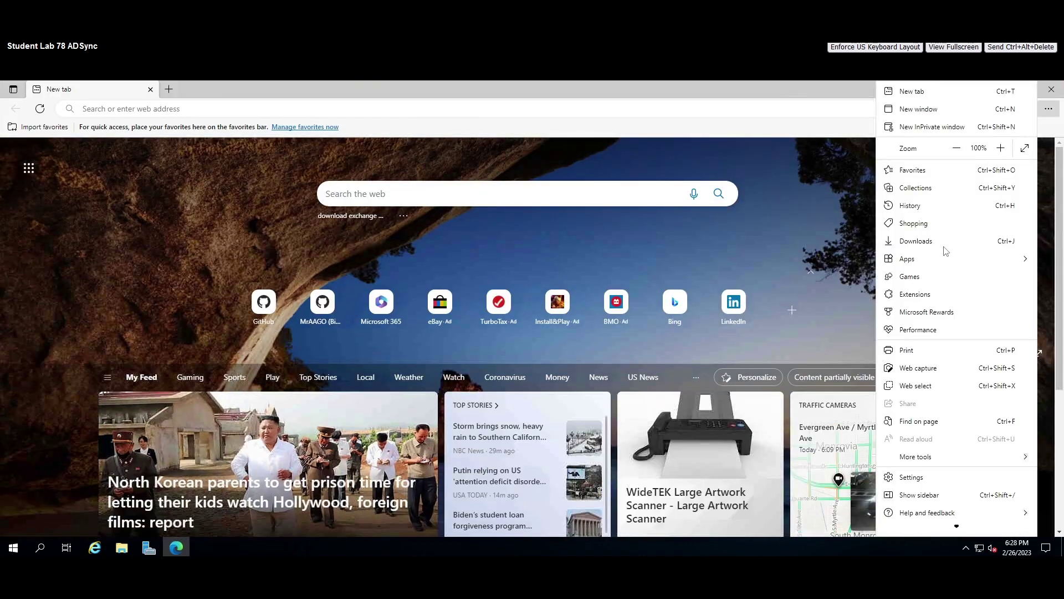
click(929, 206)
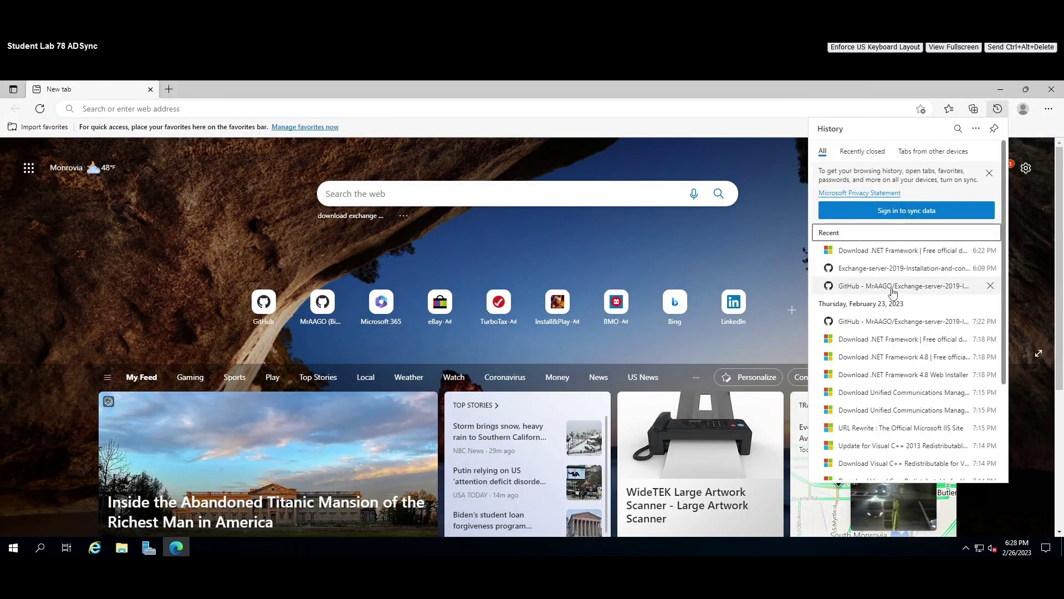
click(889, 269)
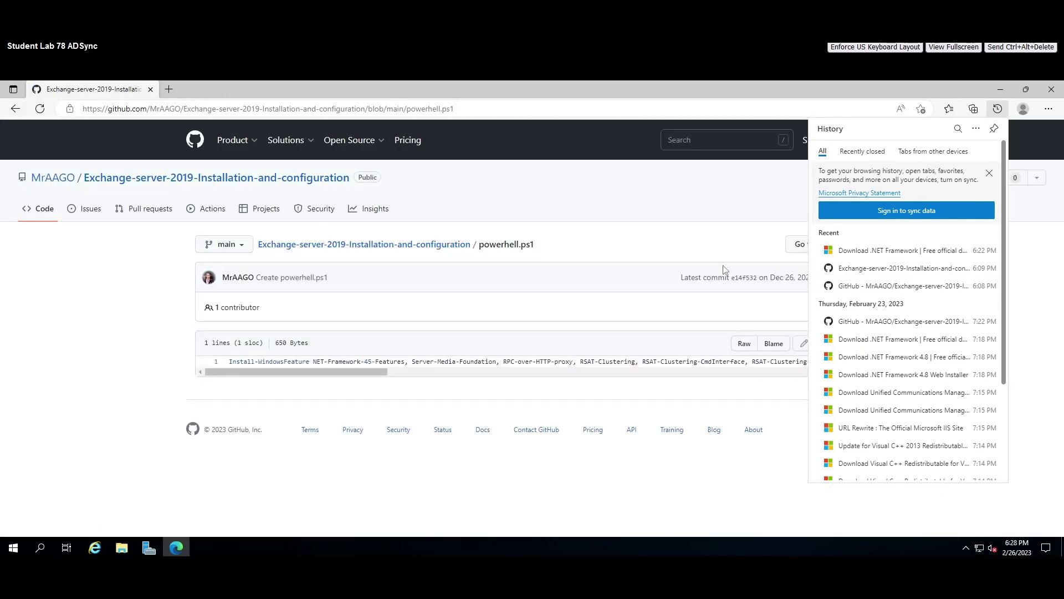
click(921, 286)
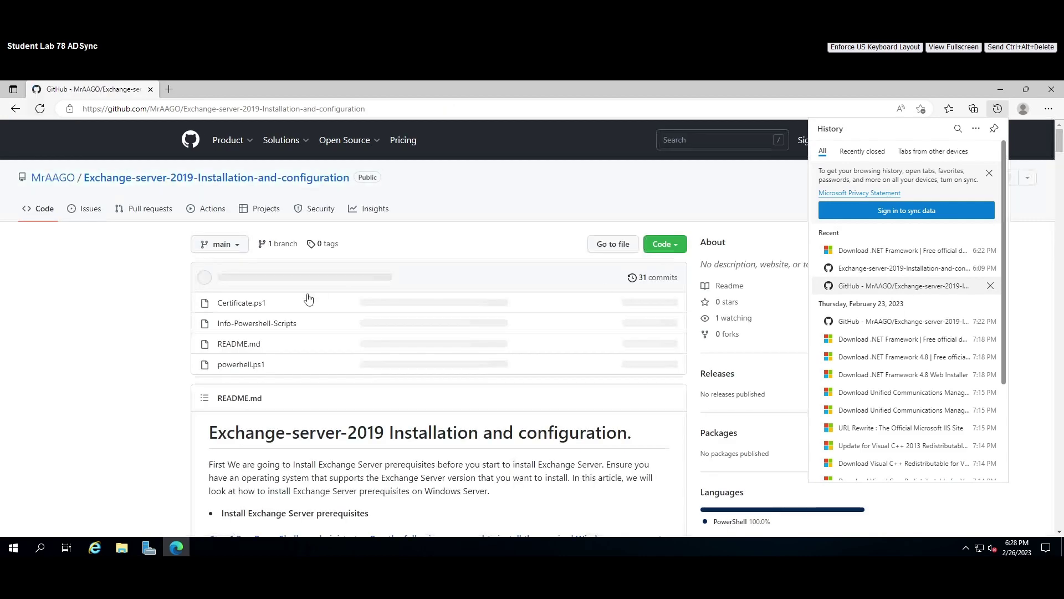
click(988, 175)
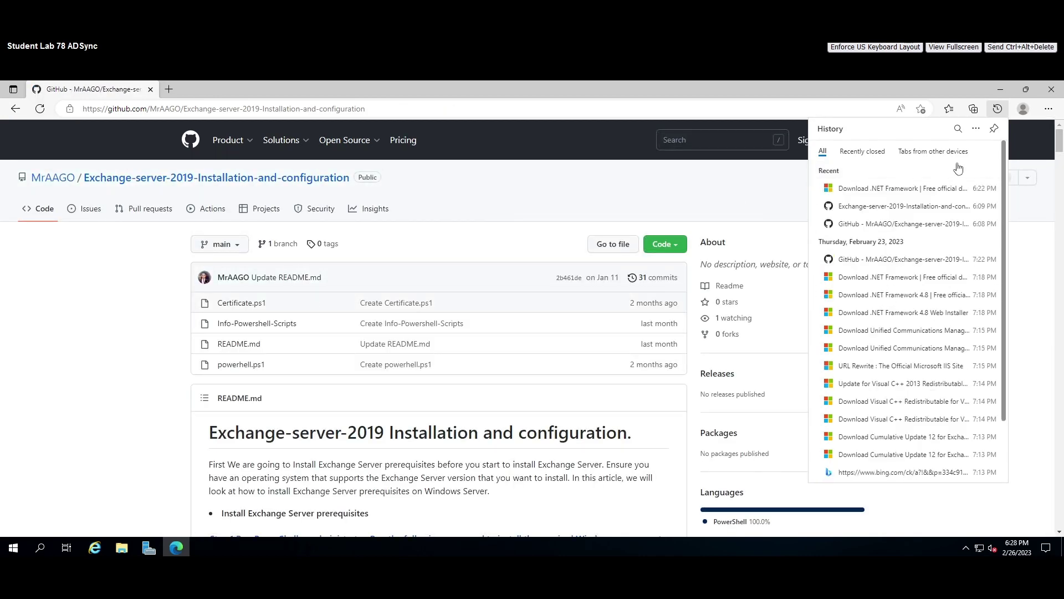
click(993, 171)
scroll(267, 338, down, 3)
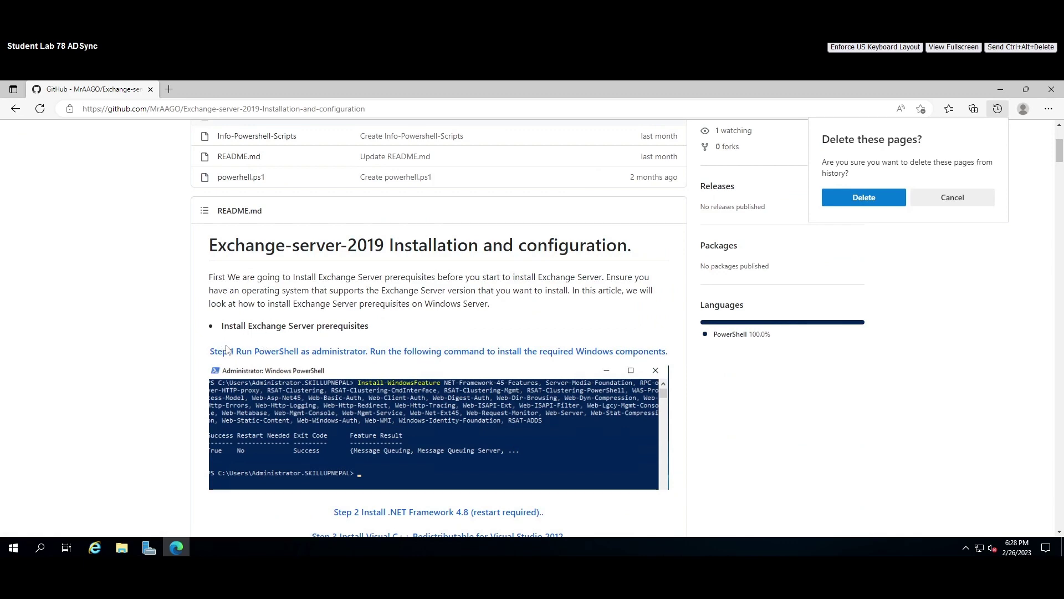
scroll(447, 333, down, 3)
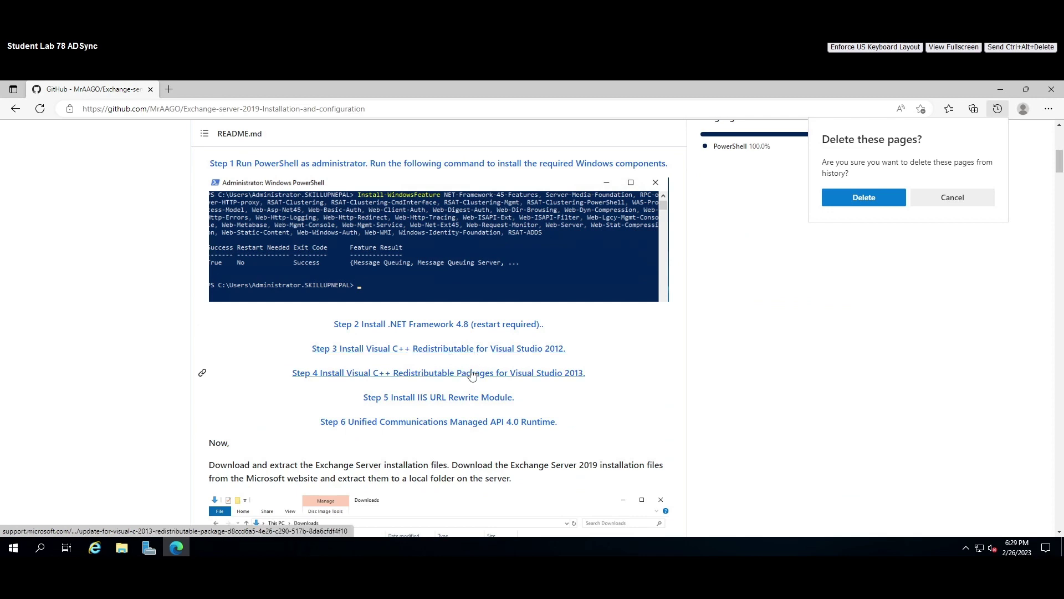
Open the Step 3 Visual C++ 2012 Update 4 download page in a new tab, then minimize Edge.
click(122, 548)
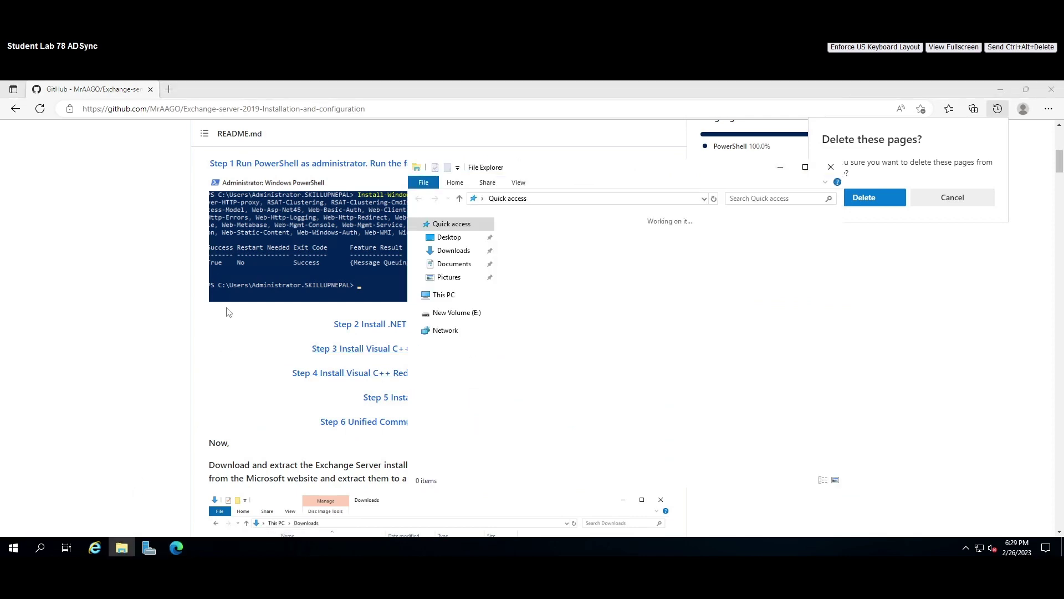
click(148, 316)
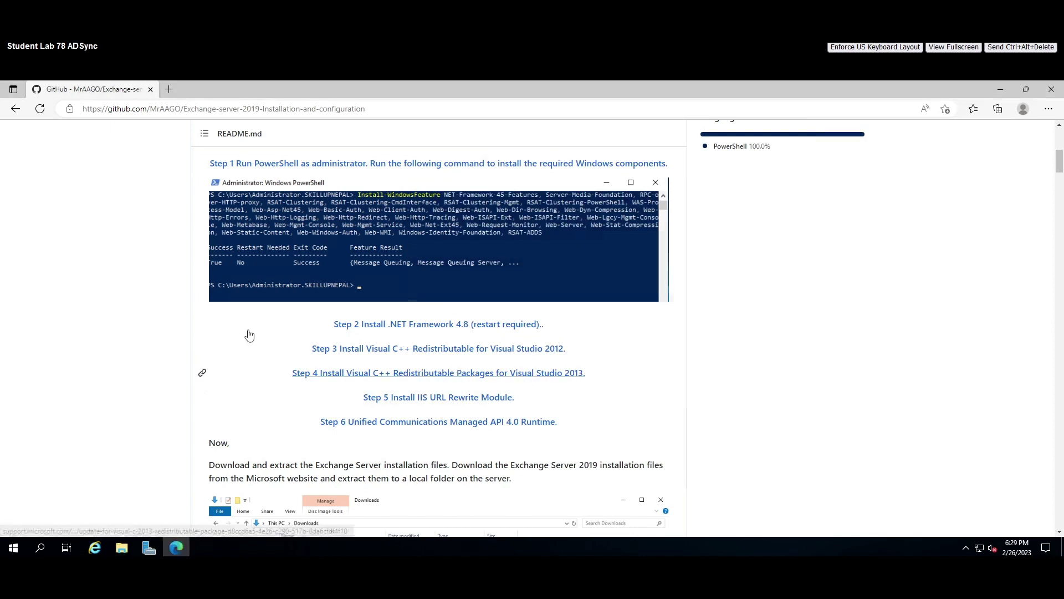
right_click(403, 351)
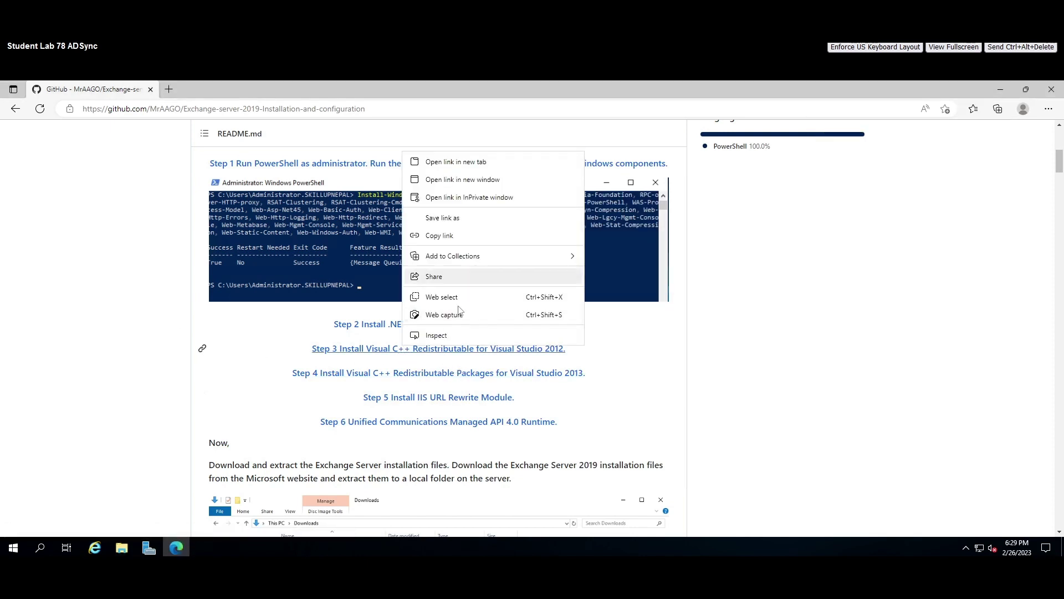
click(468, 167)
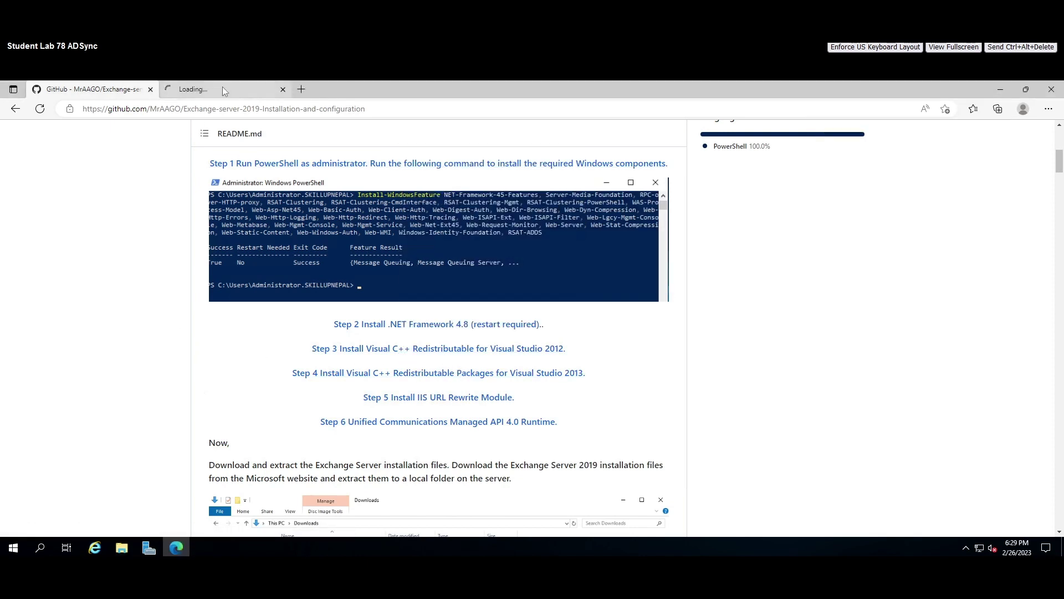
click(221, 88)
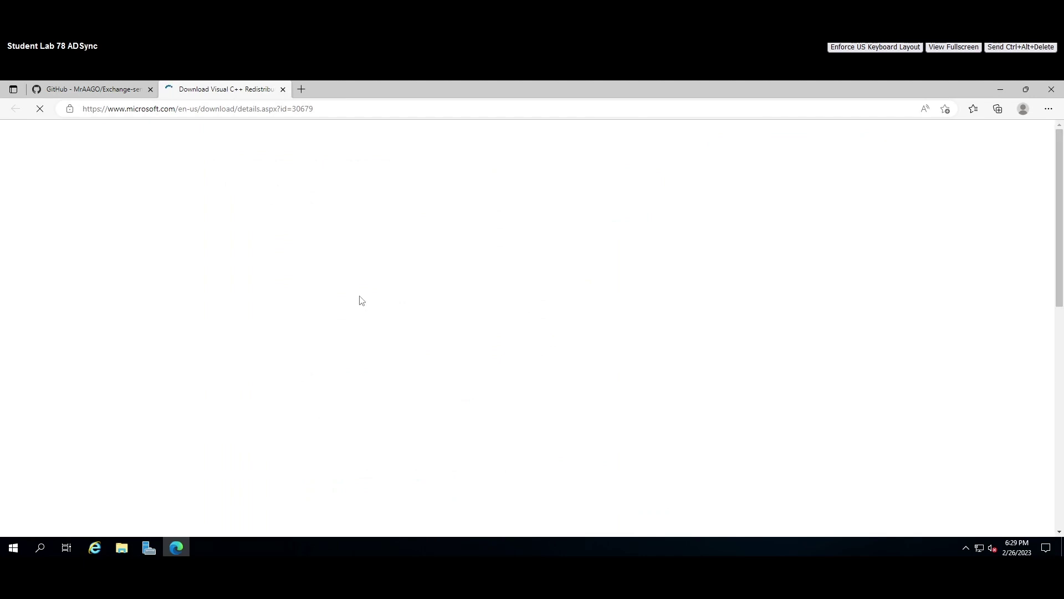
scroll(421, 317, down, 5)
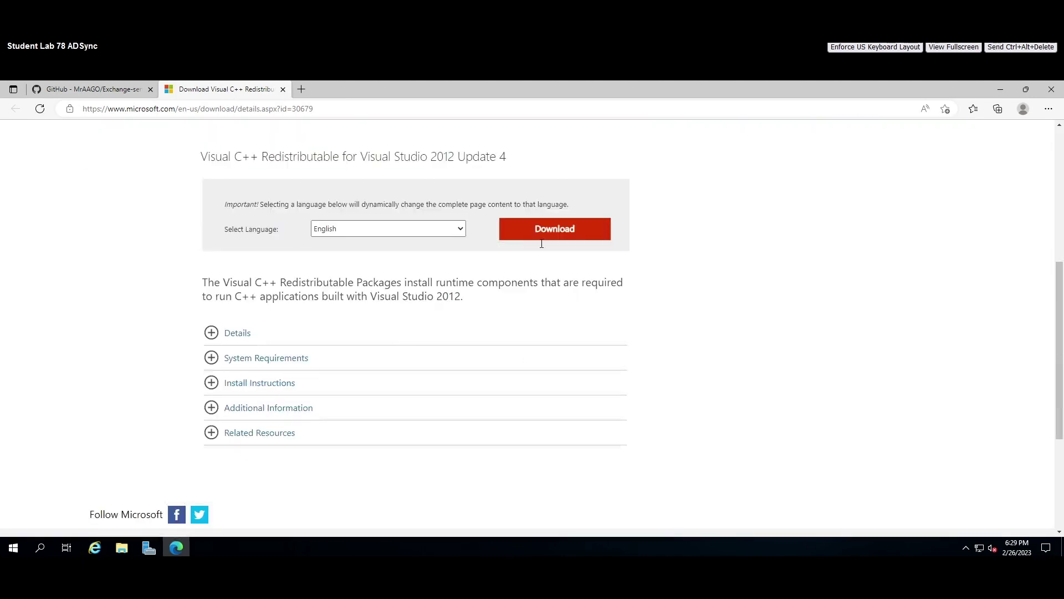
click(1001, 90)
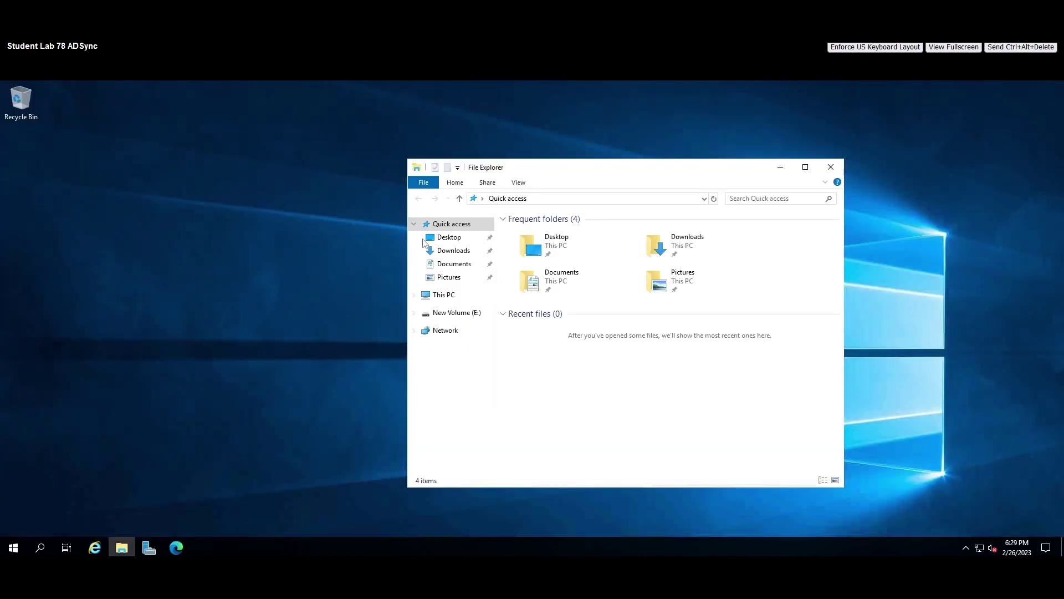
Install Visual C++ 2012 Redistributable (x64) from vcredist_x64 in Downloads, accepting the license.
click(454, 251)
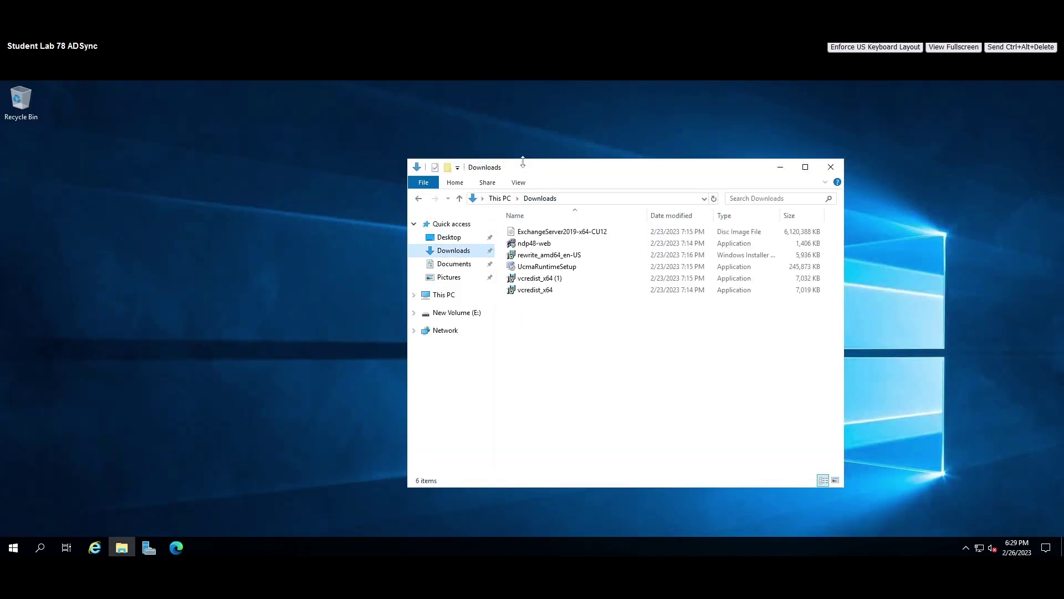
drag(433, 159, 433, 142)
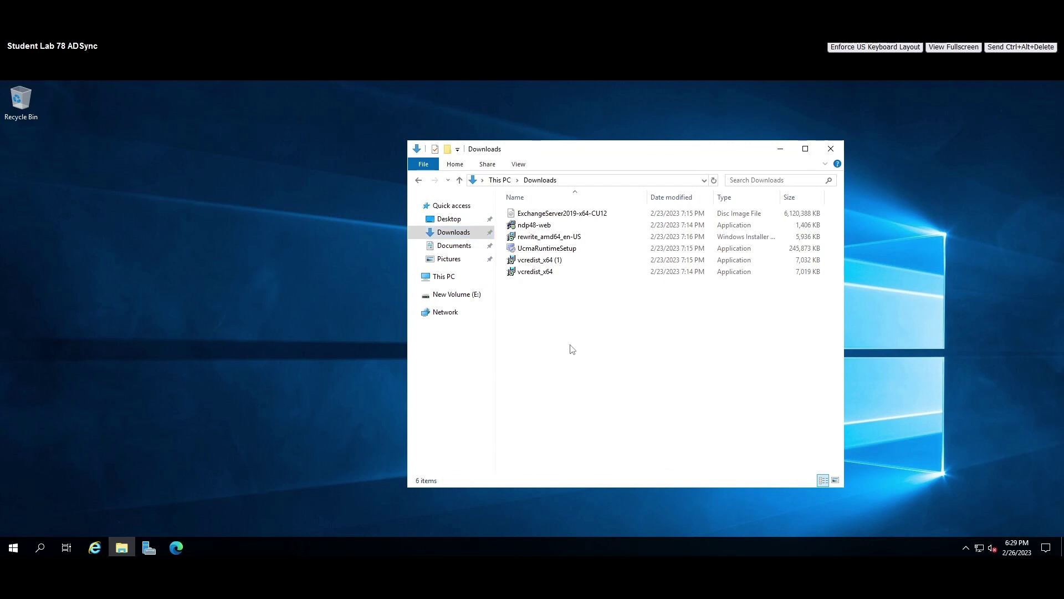
click(540, 276)
right_click(539, 273)
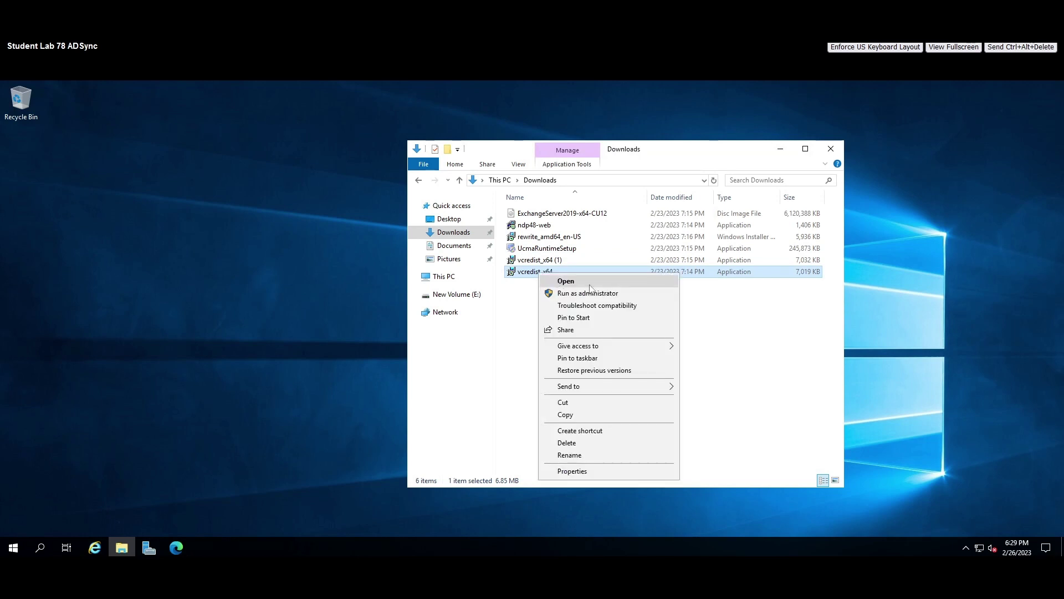
click(590, 282)
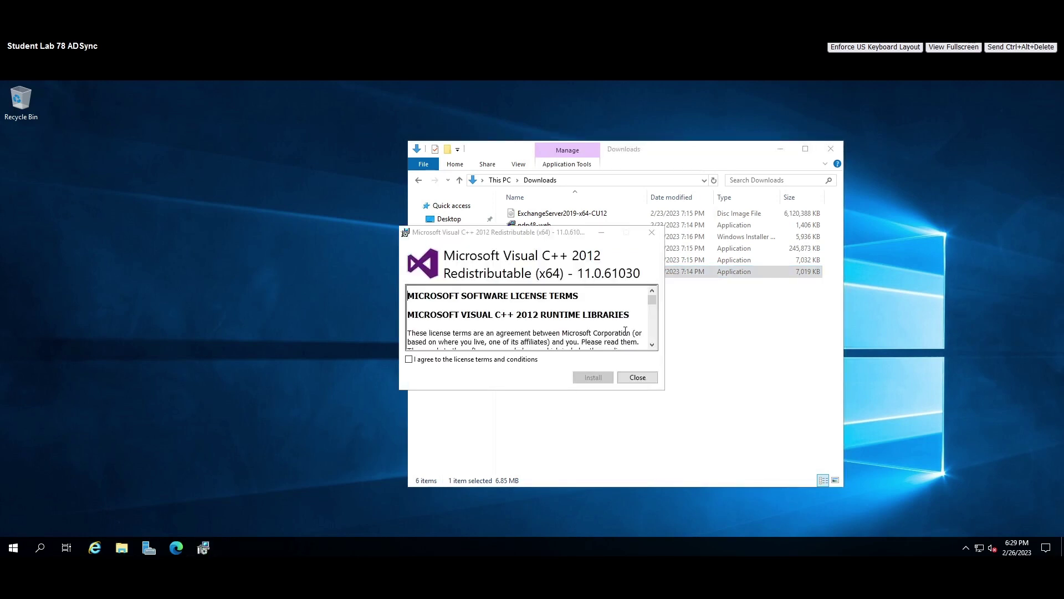
click(409, 359)
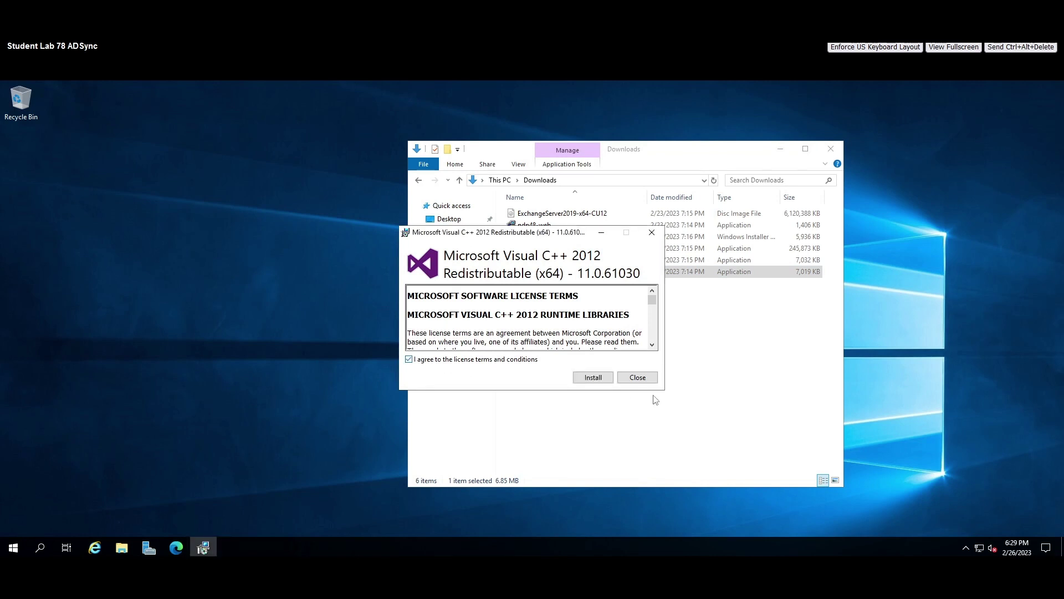
click(593, 378)
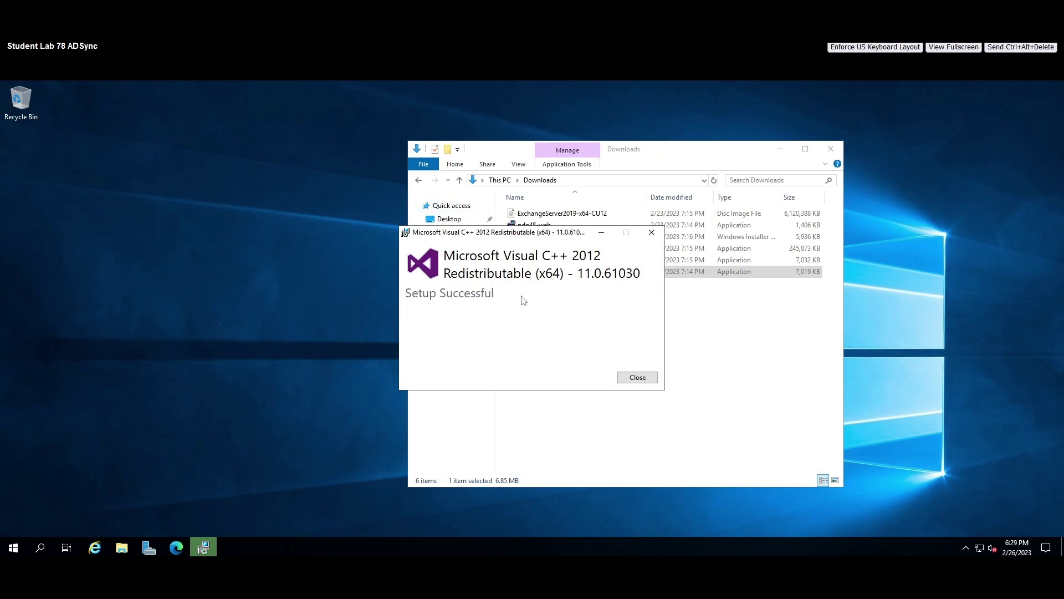
click(638, 378)
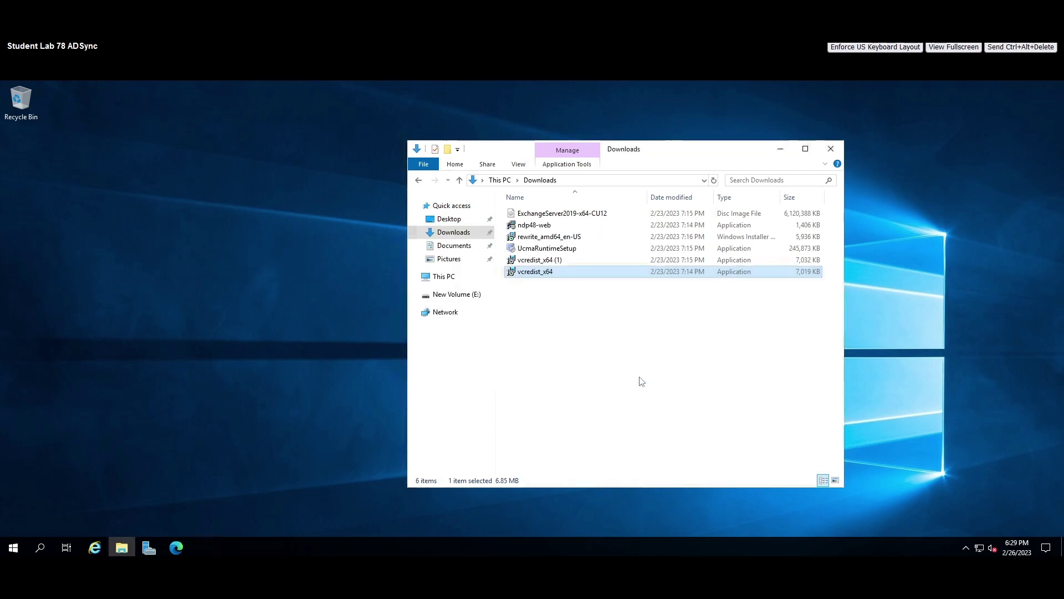
Run vcredist_x64 (1) and install Visual C++ 2013 Redistributable (x64), accepting the license.
click(554, 261)
right_click(553, 261)
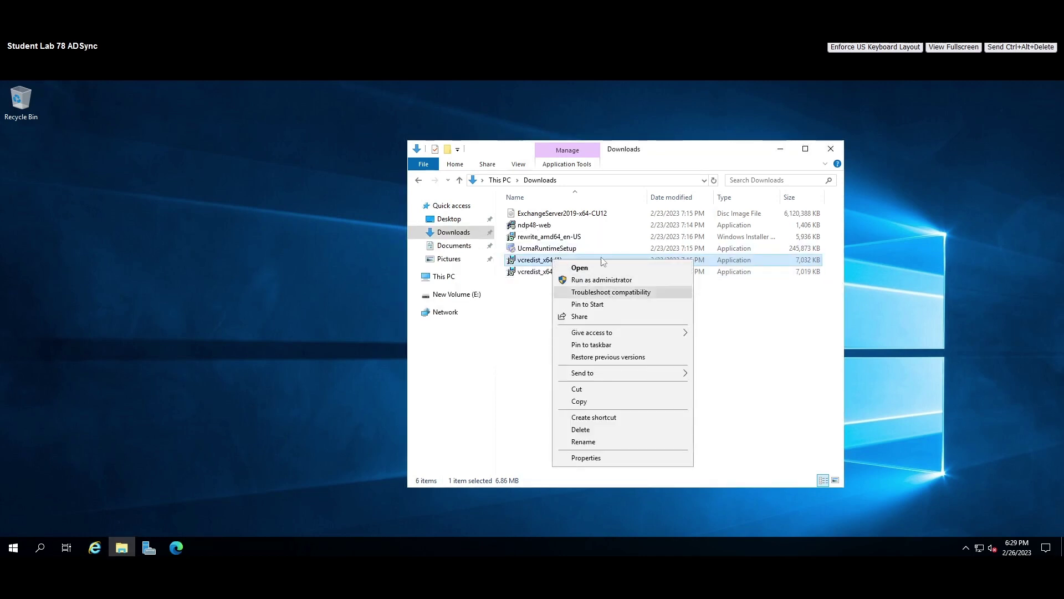
click(598, 267)
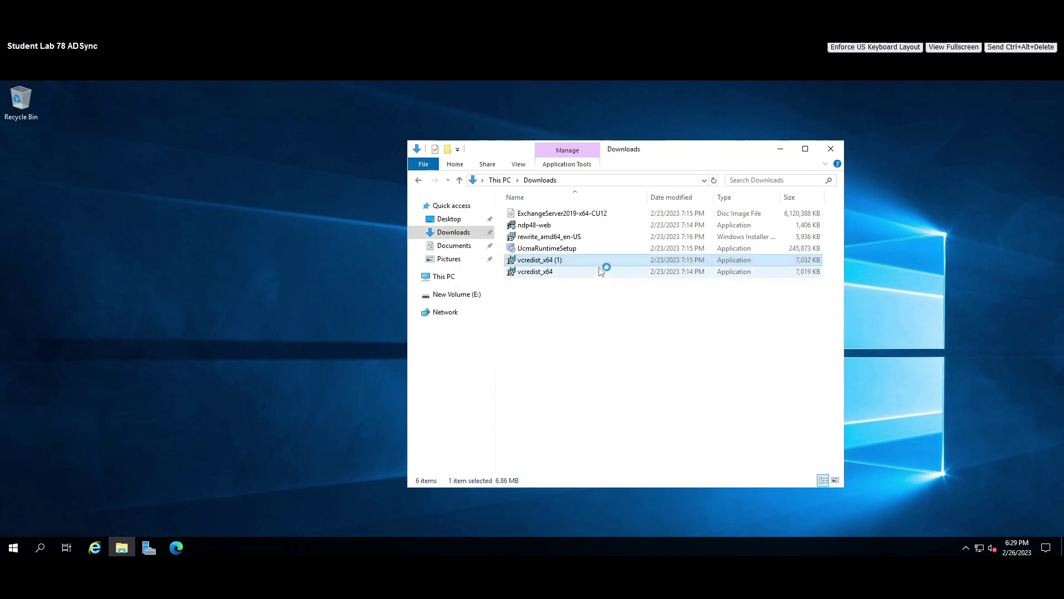
click(409, 359)
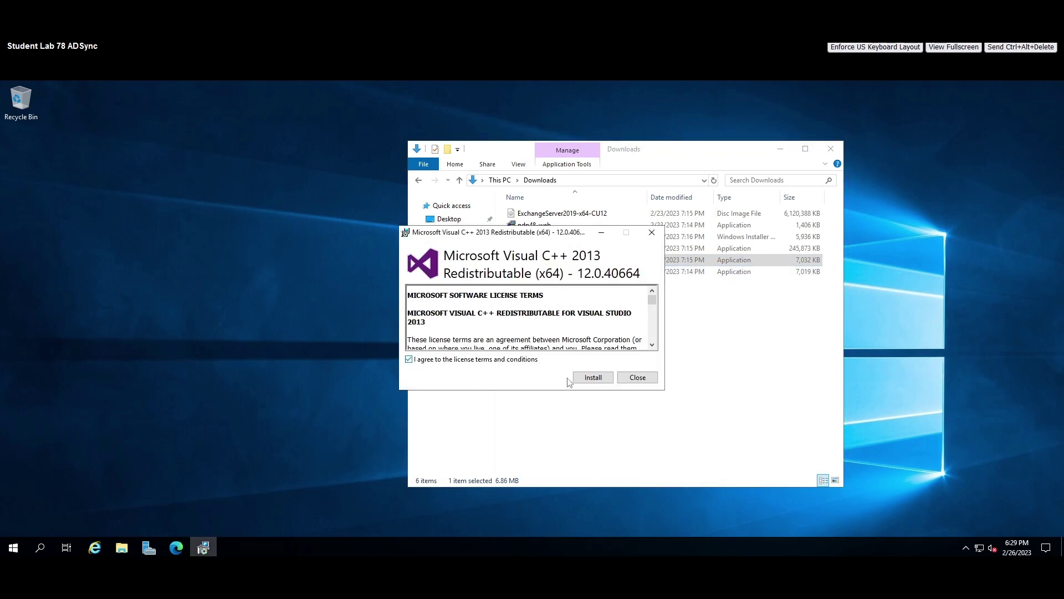
click(592, 378)
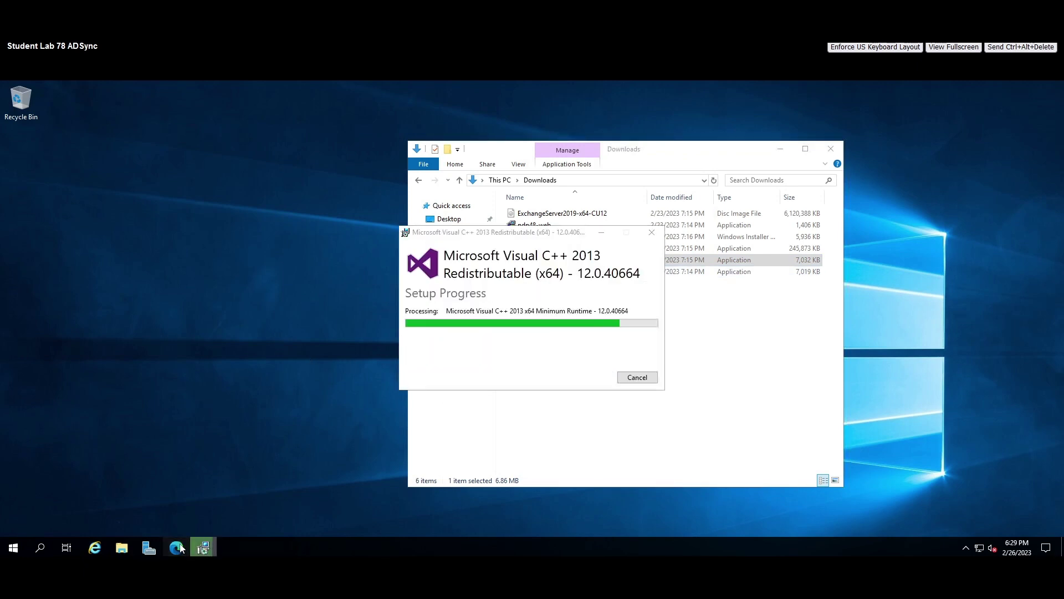
Close the finished Visual C++ 2013 setup and bring back the GitHub guide in Edge.
click(176, 548)
scroll(402, 344, up, 3)
click(91, 92)
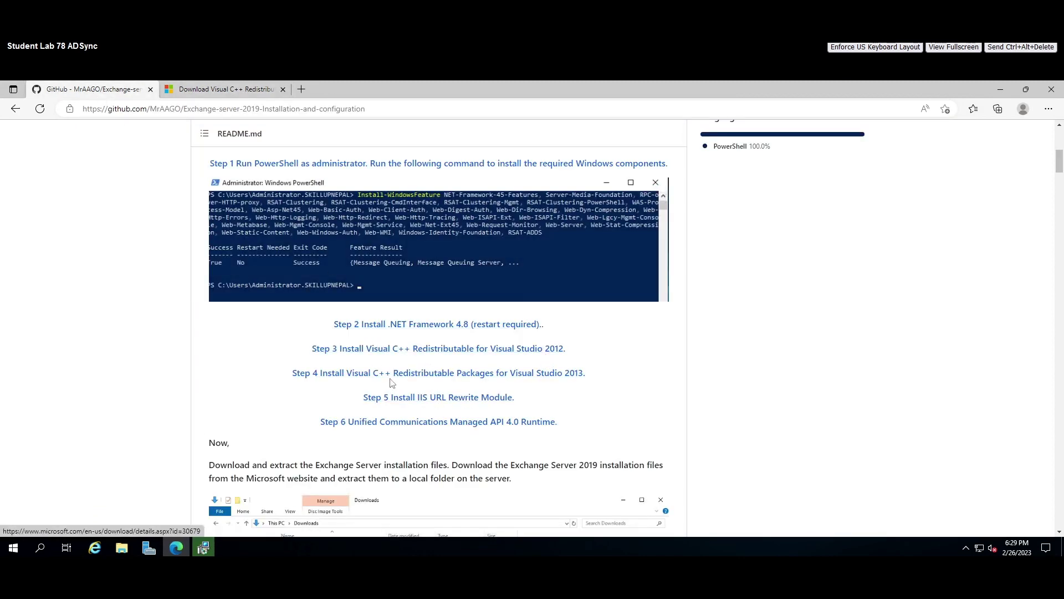
click(1000, 92)
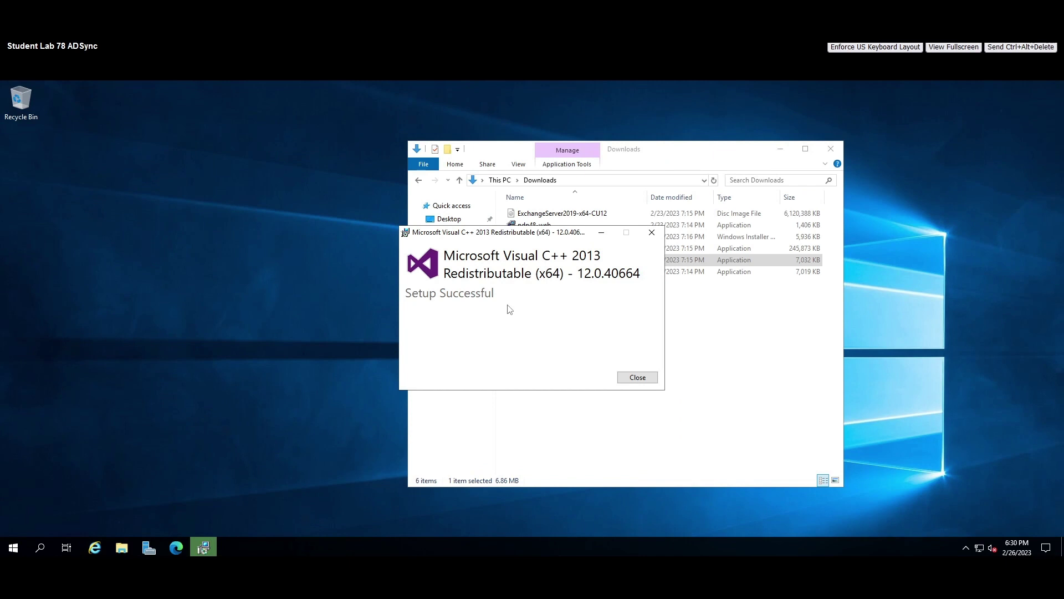
click(638, 377)
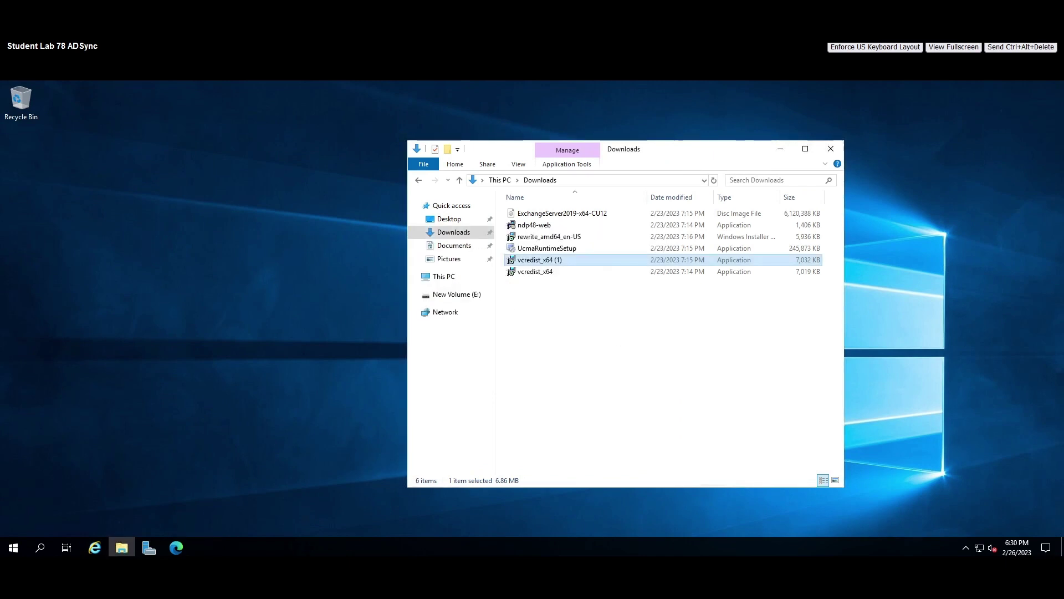
click(176, 548)
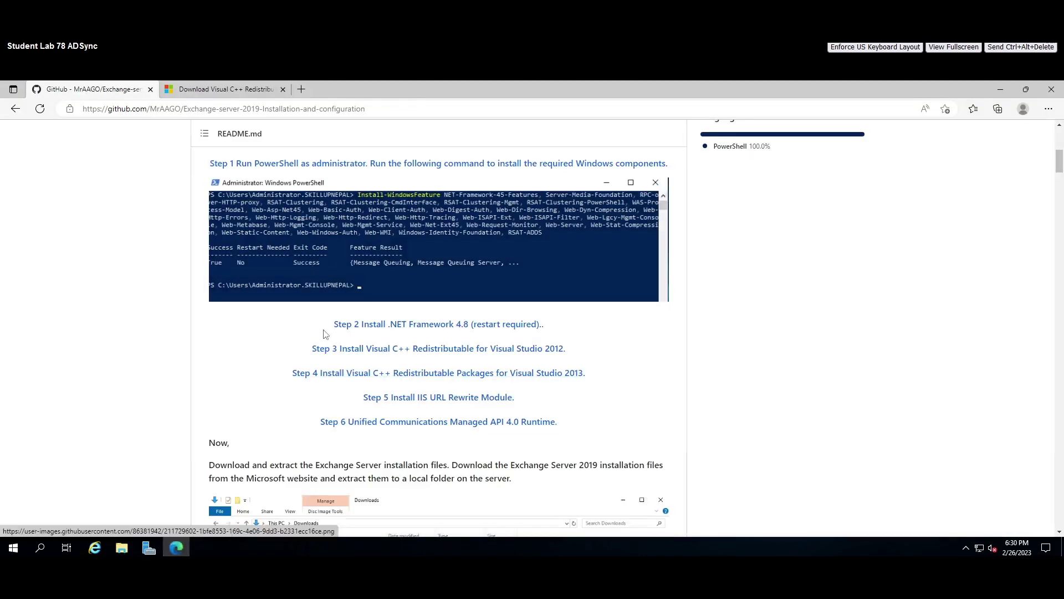
Open the Step 5 IIS URL Rewrite download page in a new tab, closing the Visual C++ tab.
scroll(280, 347, down, 1)
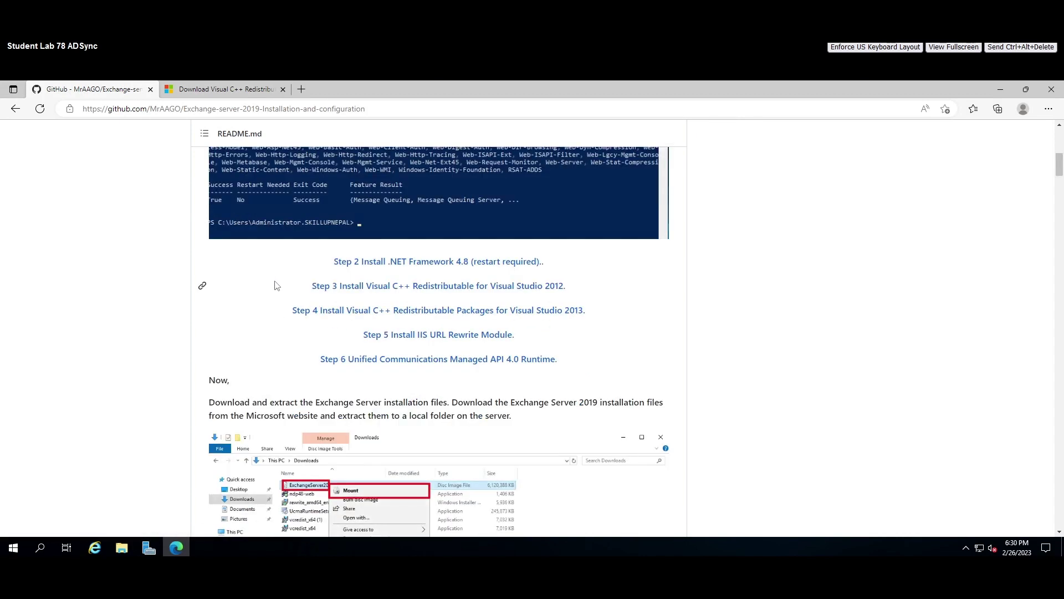
scroll(344, 277, down, 1)
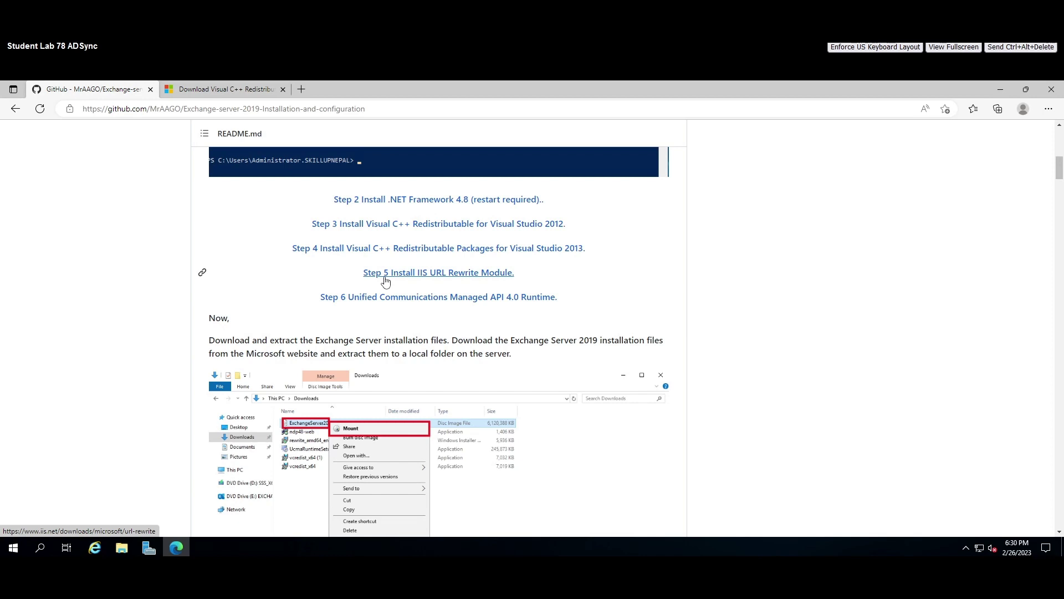
click(122, 547)
click(139, 257)
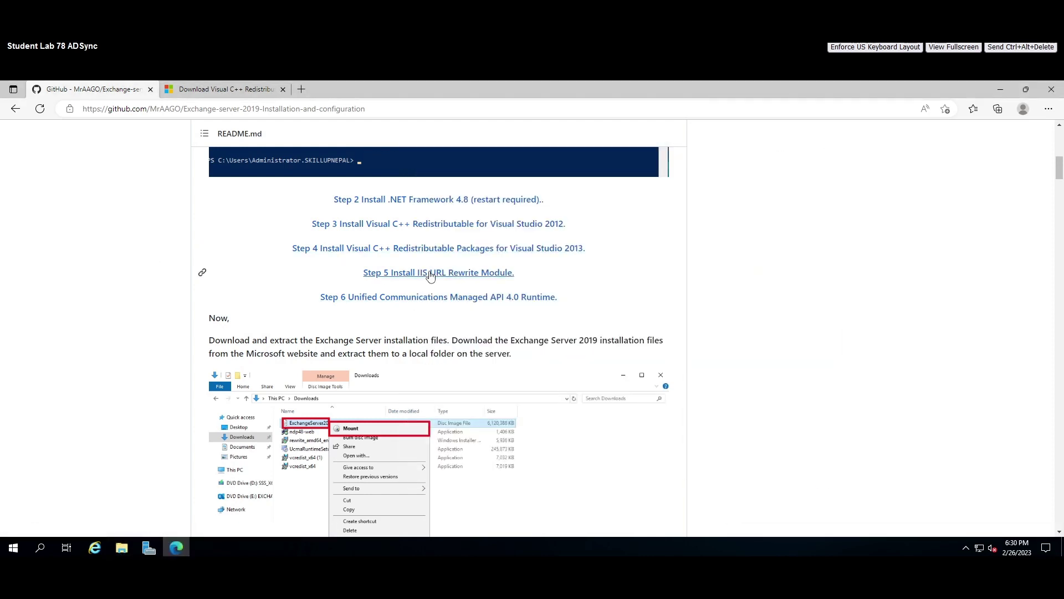
right_click(433, 273)
click(466, 279)
click(283, 89)
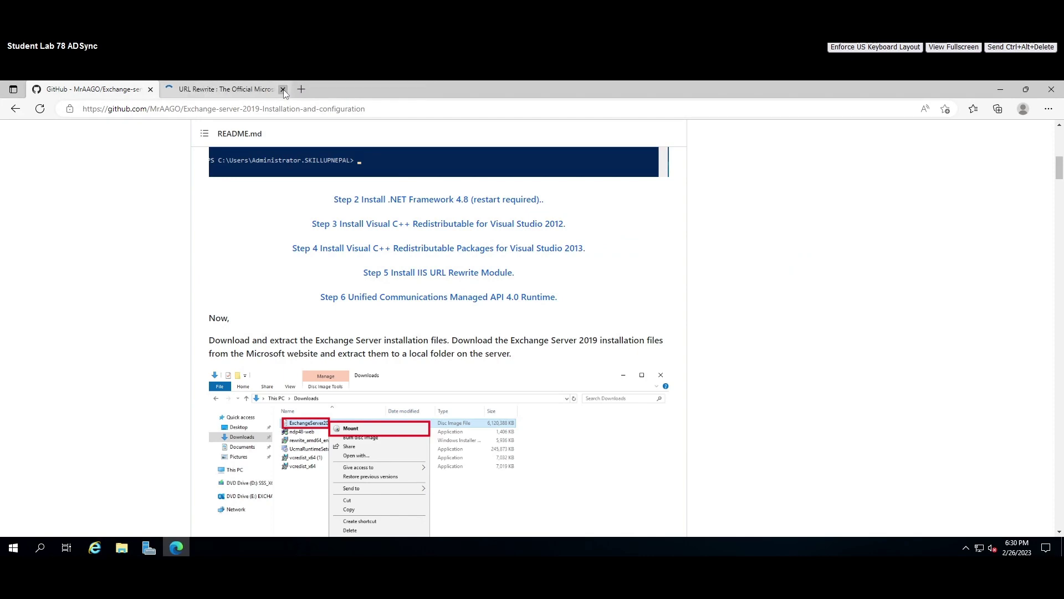
click(235, 90)
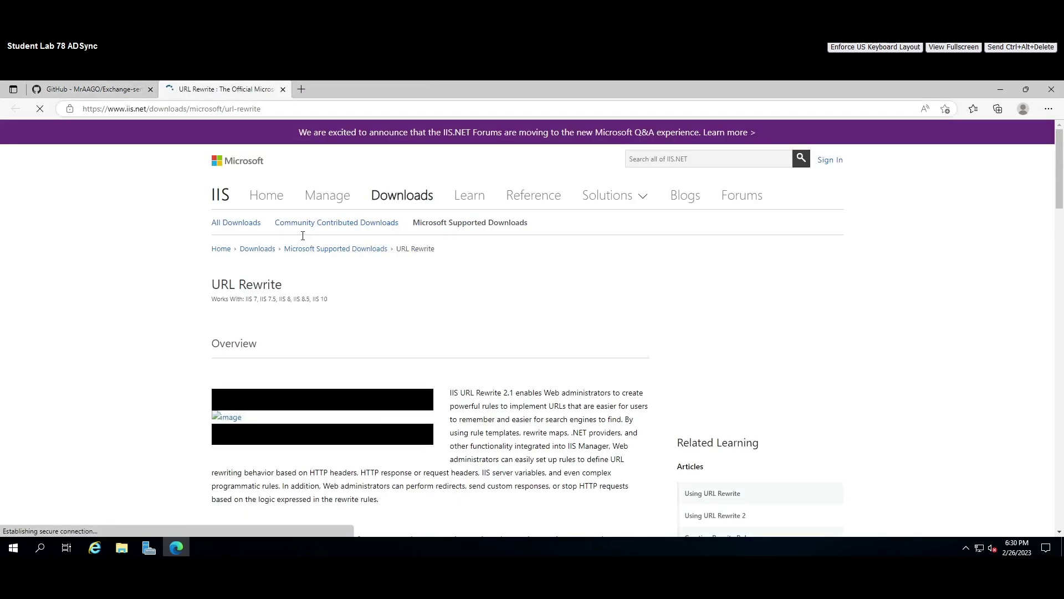
Return to the GitHub README tab and minimize Edge to reveal the Downloads folder.
scroll(366, 359, down, 6)
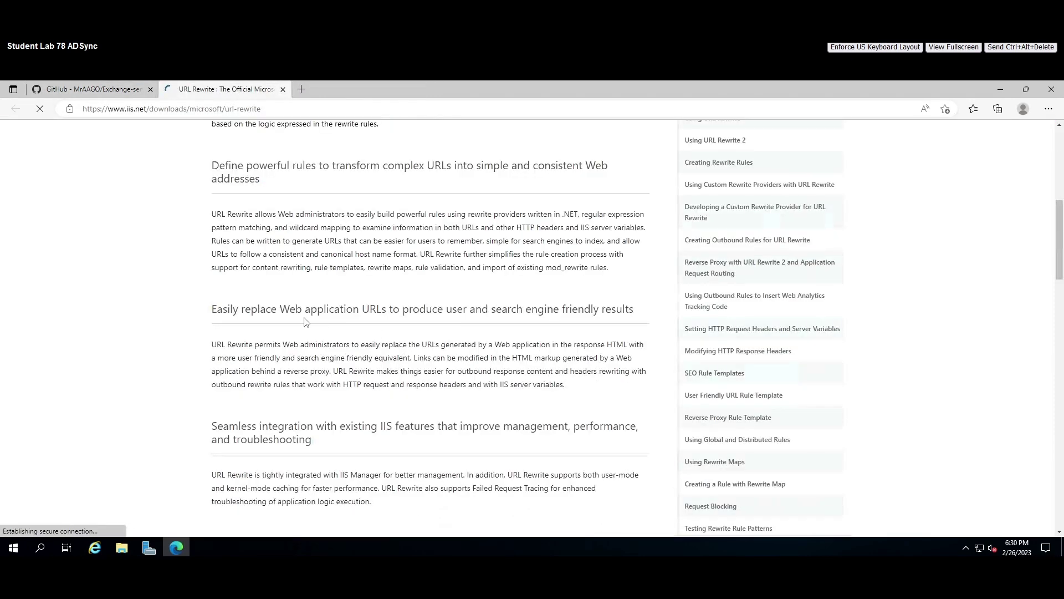
scroll(304, 322, down, 20)
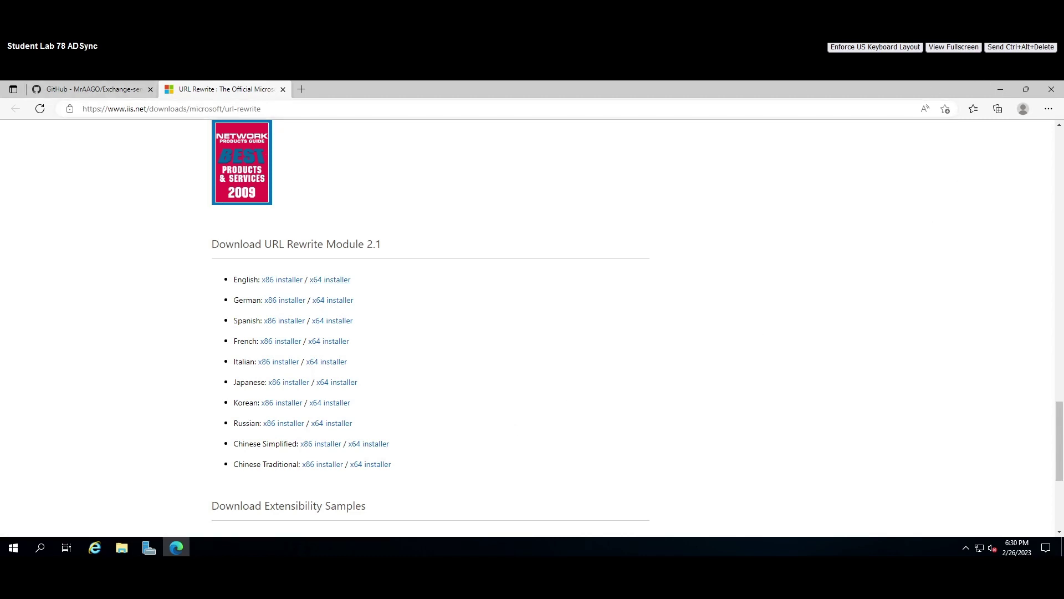
click(124, 549)
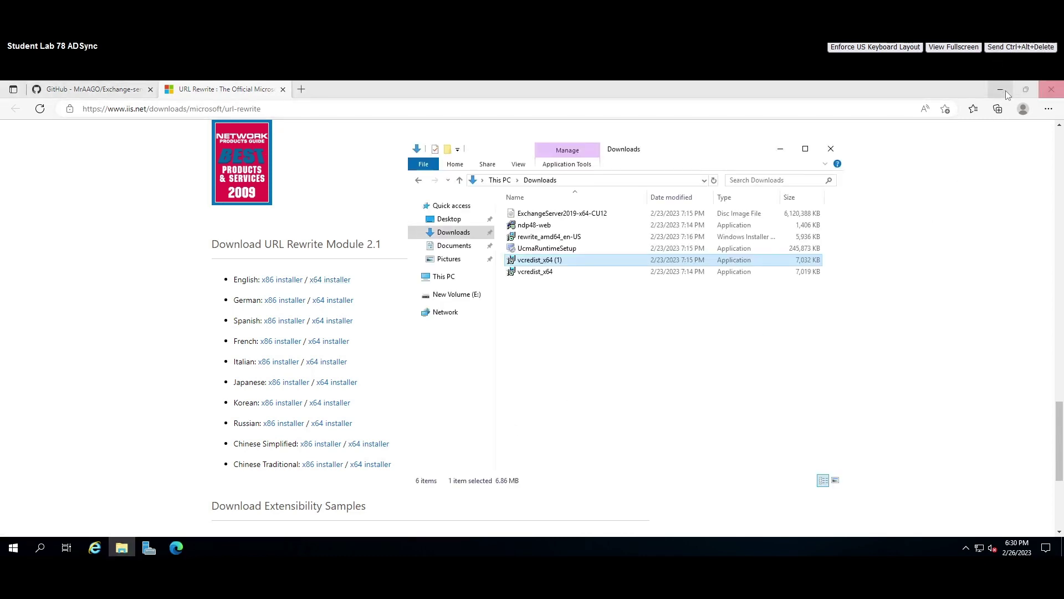
click(1004, 92)
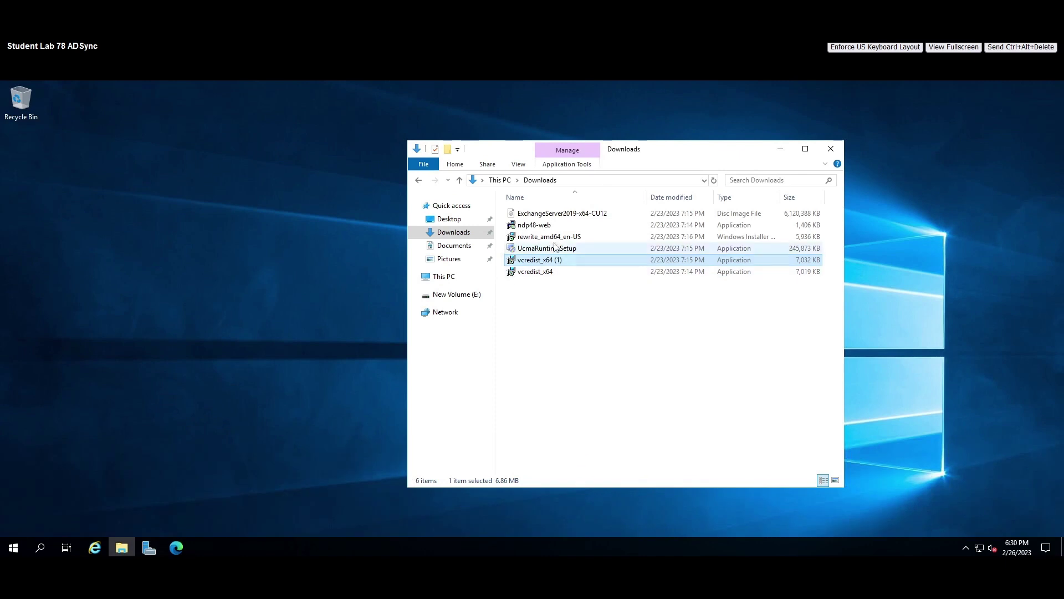
click(177, 548)
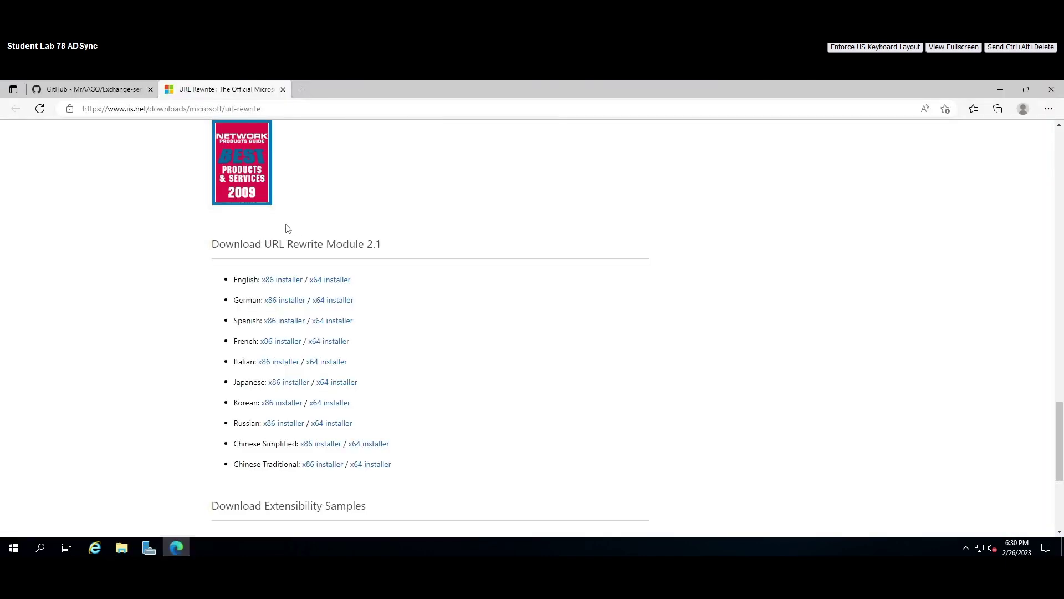
click(92, 89)
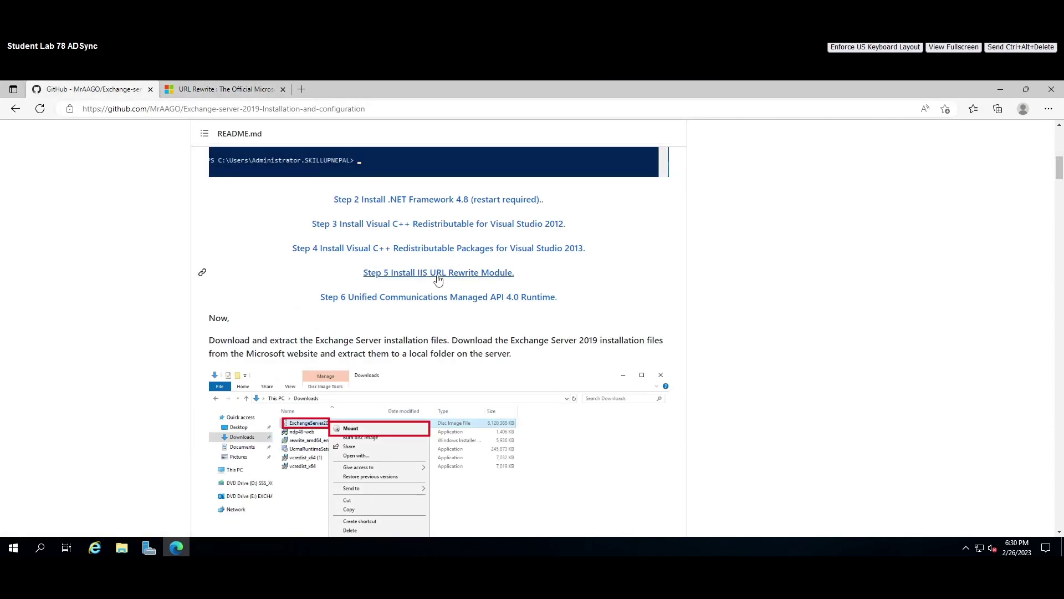
click(1001, 90)
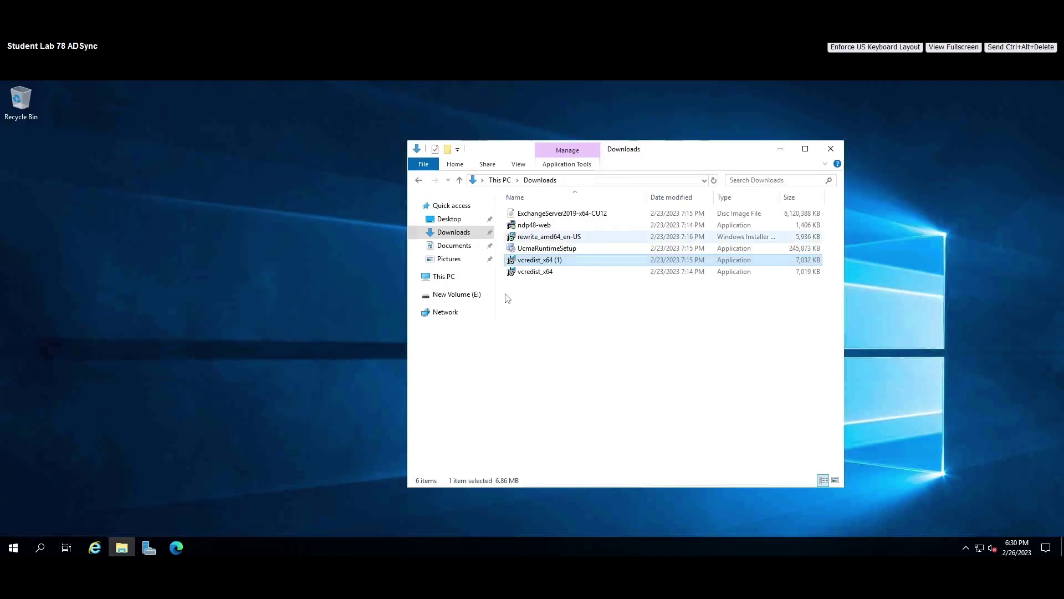
Check the rewrite_amd64_en-US installer's file properties in the Downloads folder.
click(551, 237)
right_click(552, 240)
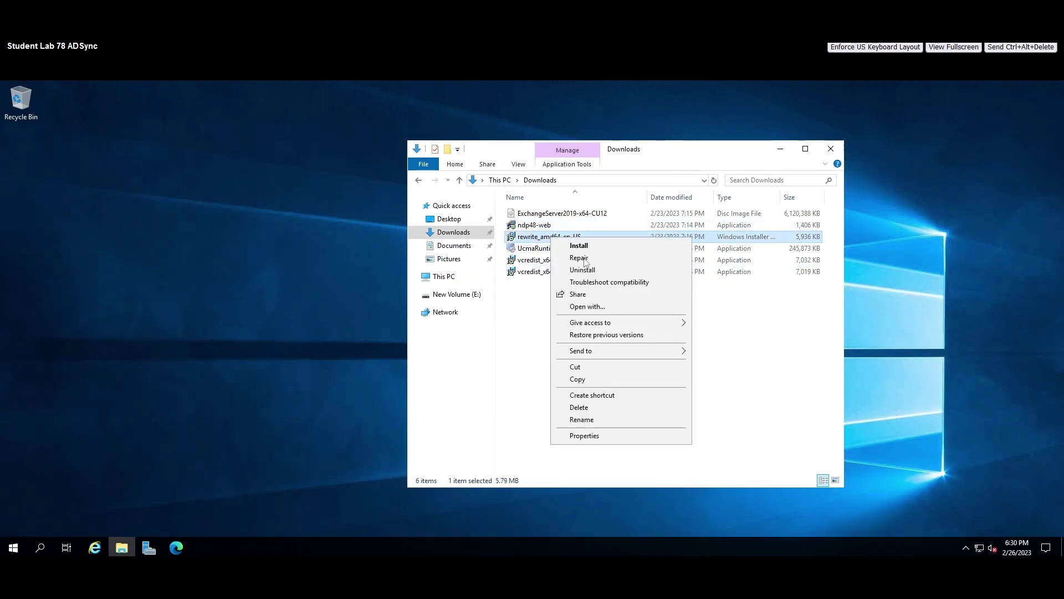
click(593, 436)
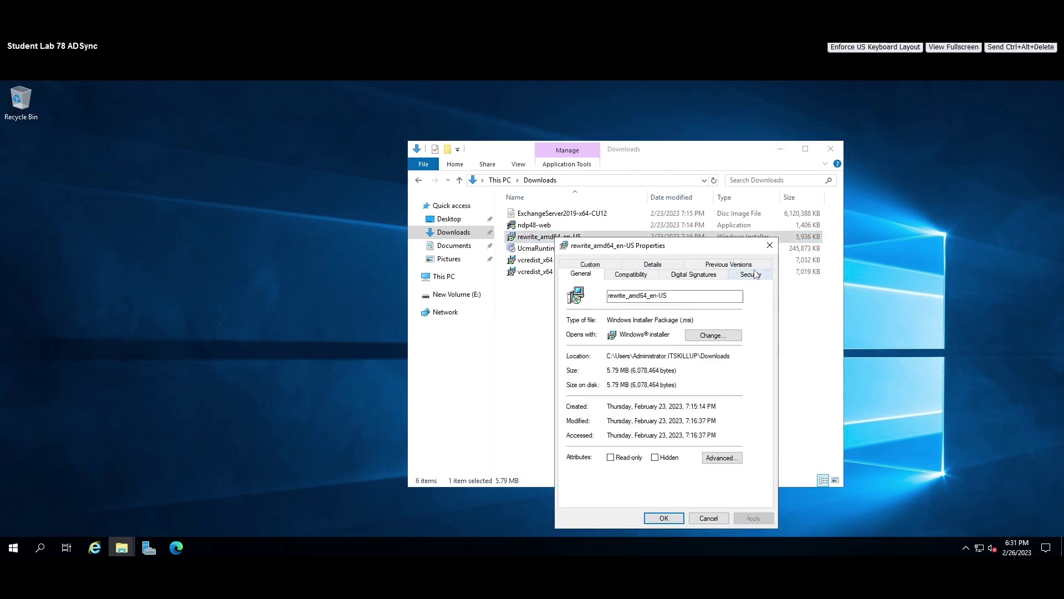
click(769, 245)
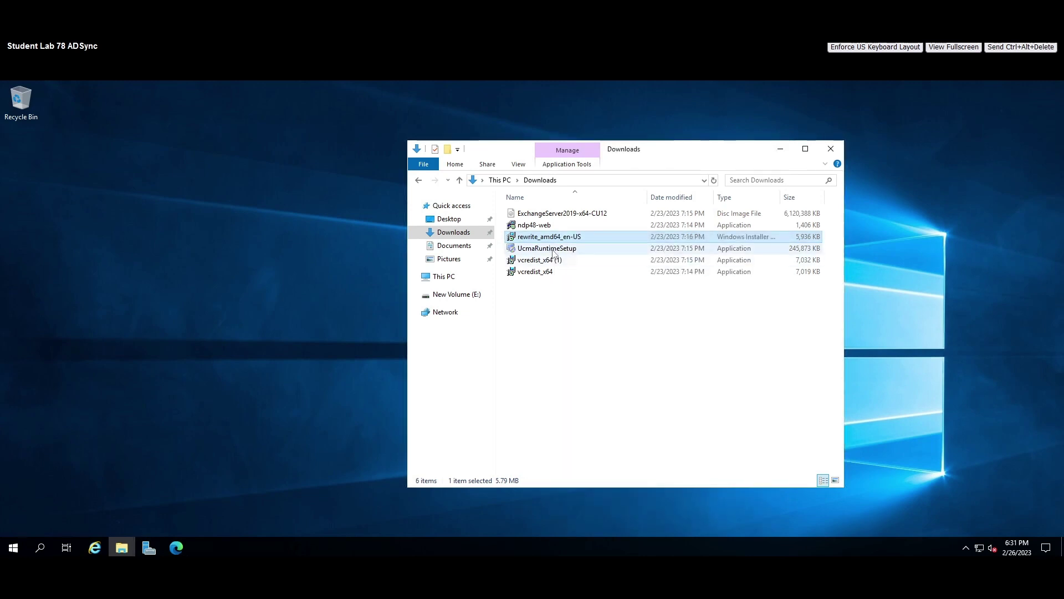
click(554, 249)
click(176, 548)
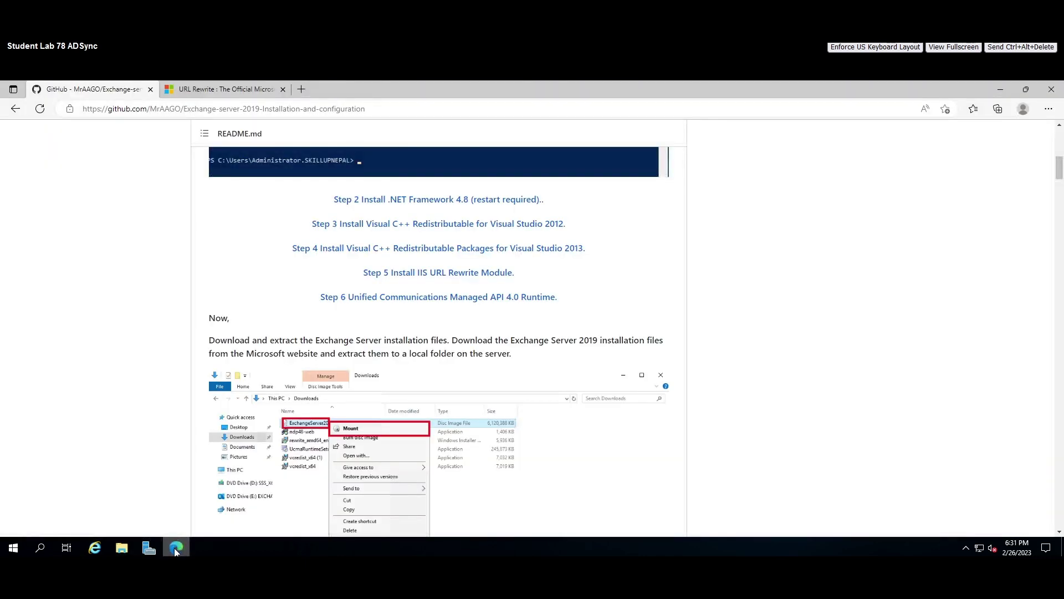
click(1001, 89)
Install IIS URL Rewrite Module 2 from rewrite_amd64_en-US, accepting the license terms.
click(543, 238)
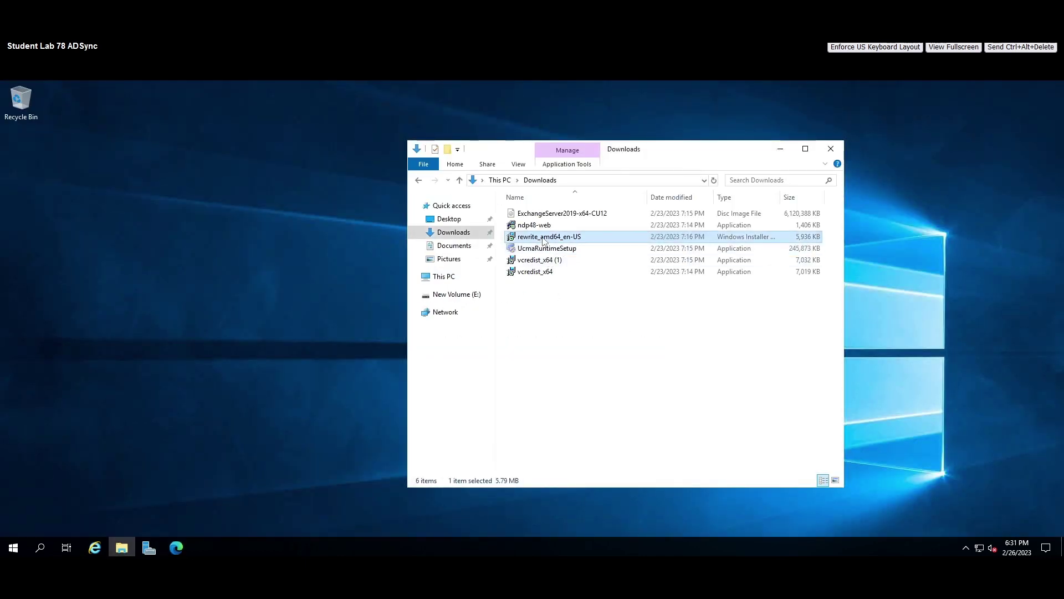
right_click(544, 239)
click(589, 246)
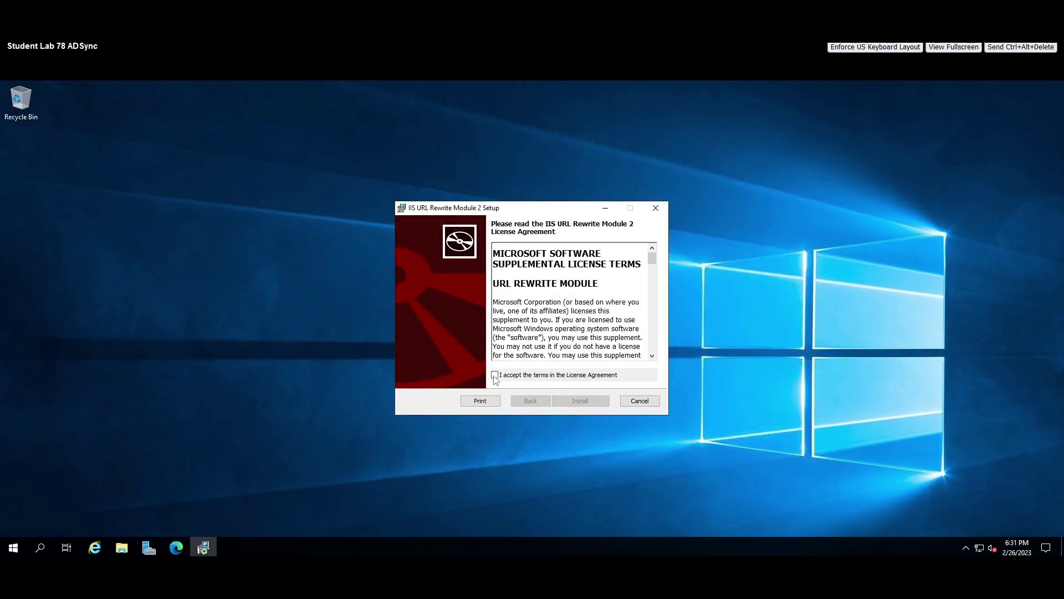
click(495, 375)
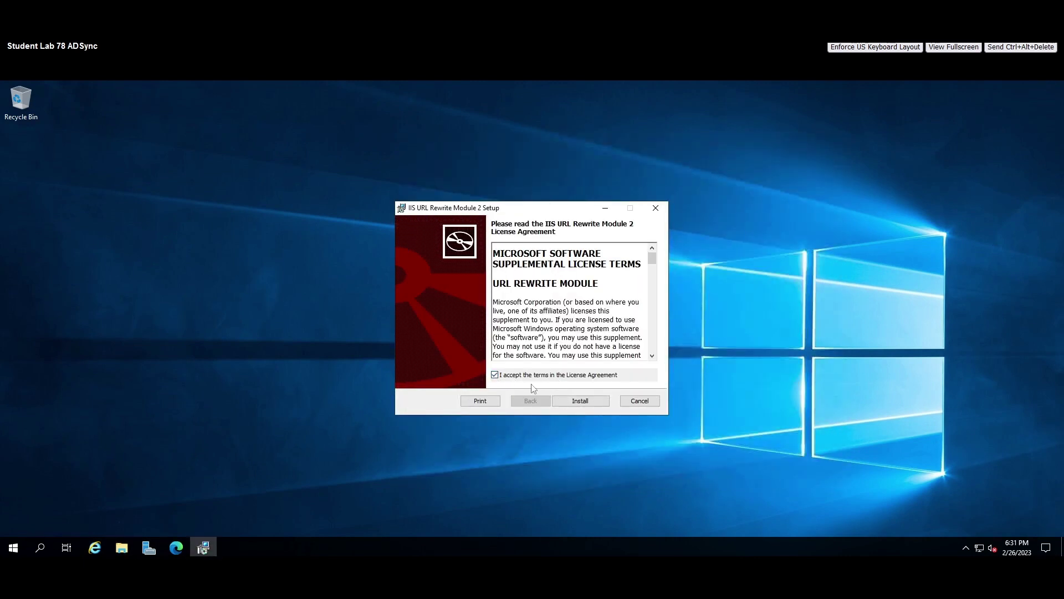
click(580, 401)
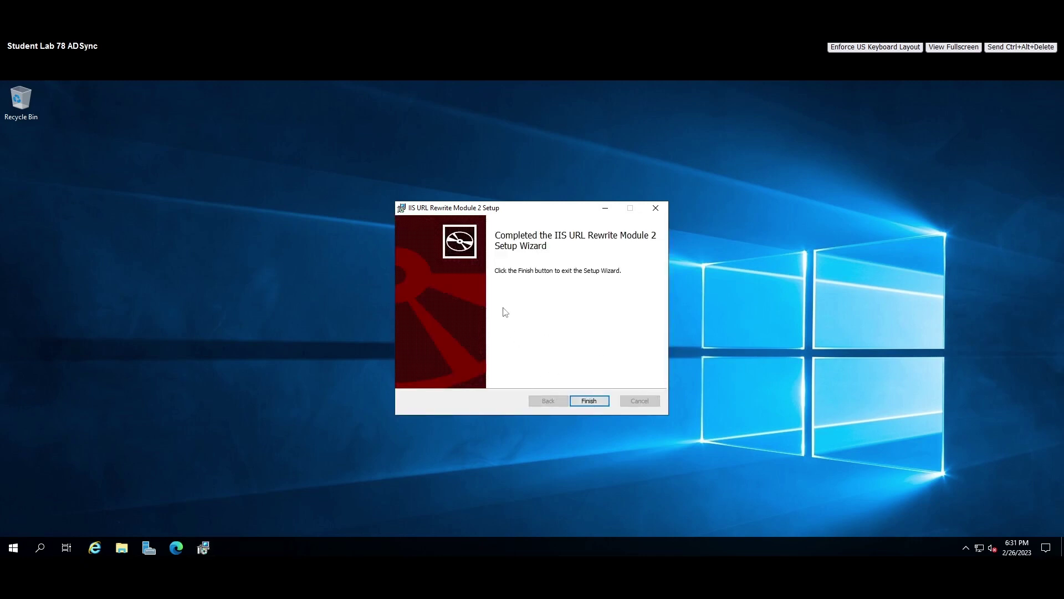
Finish the URL Rewrite setup and open the Step 6 UCMA 4.0 Runtime page, replacing the URL Rewrite tab.
click(586, 401)
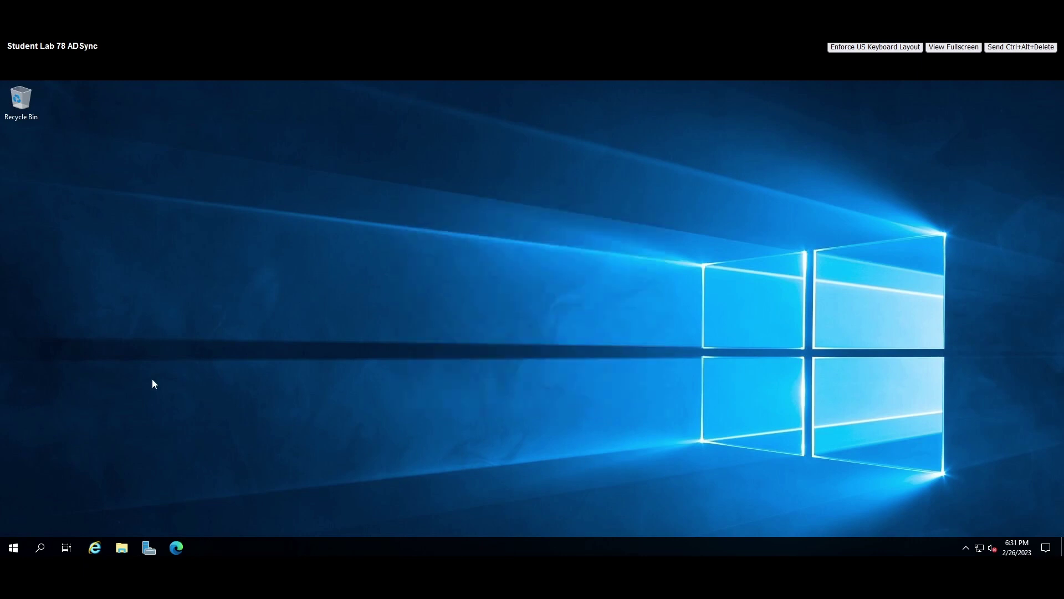
click(176, 548)
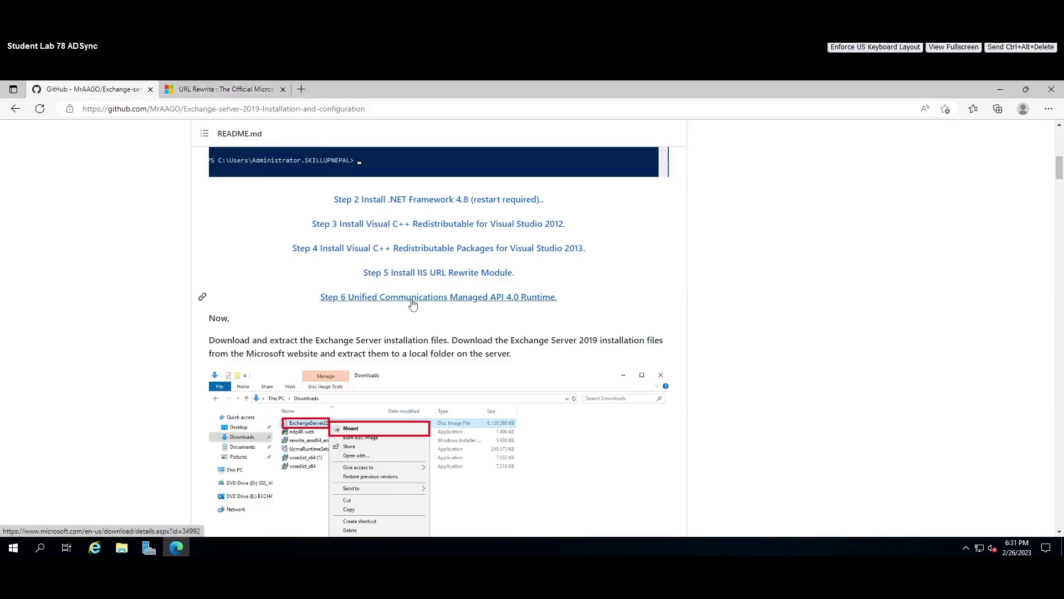
right_click(455, 300)
click(487, 309)
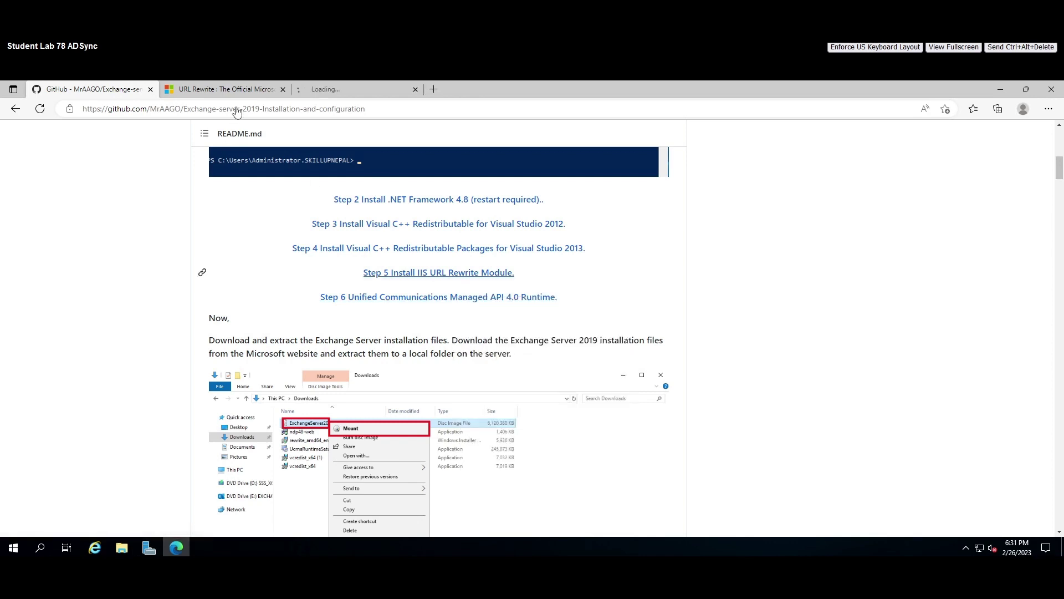
click(283, 89)
click(240, 91)
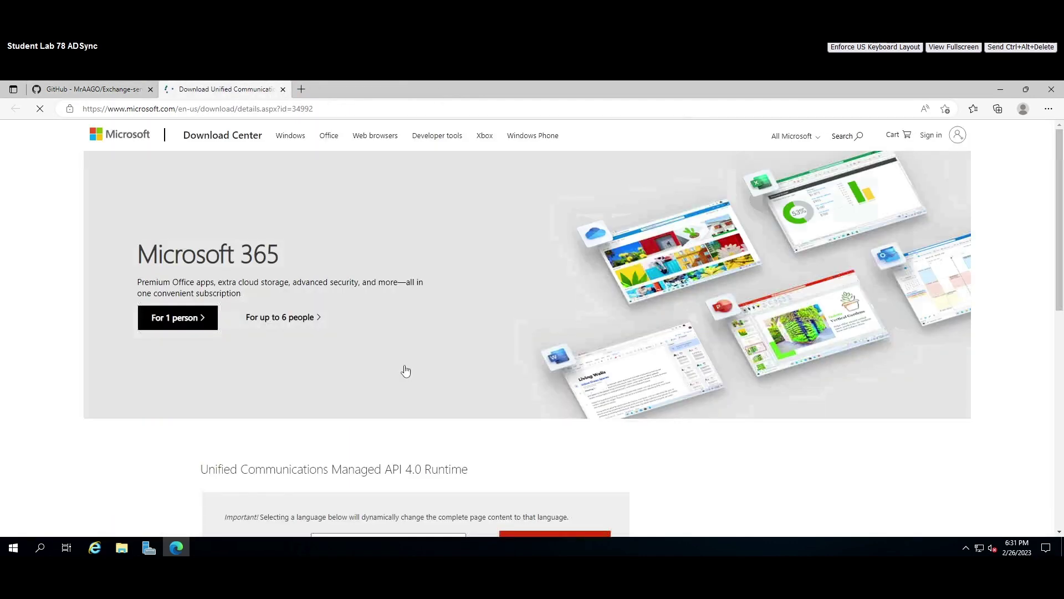
Minimize Edge and bring the Downloads folder to the front.
scroll(408, 370, down, 5)
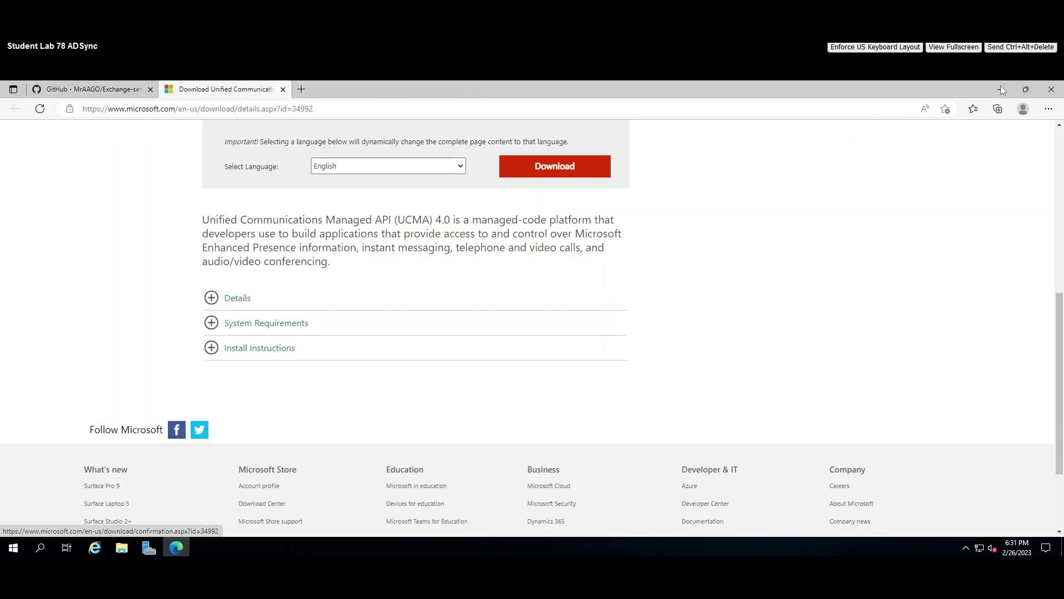
click(1000, 89)
click(121, 548)
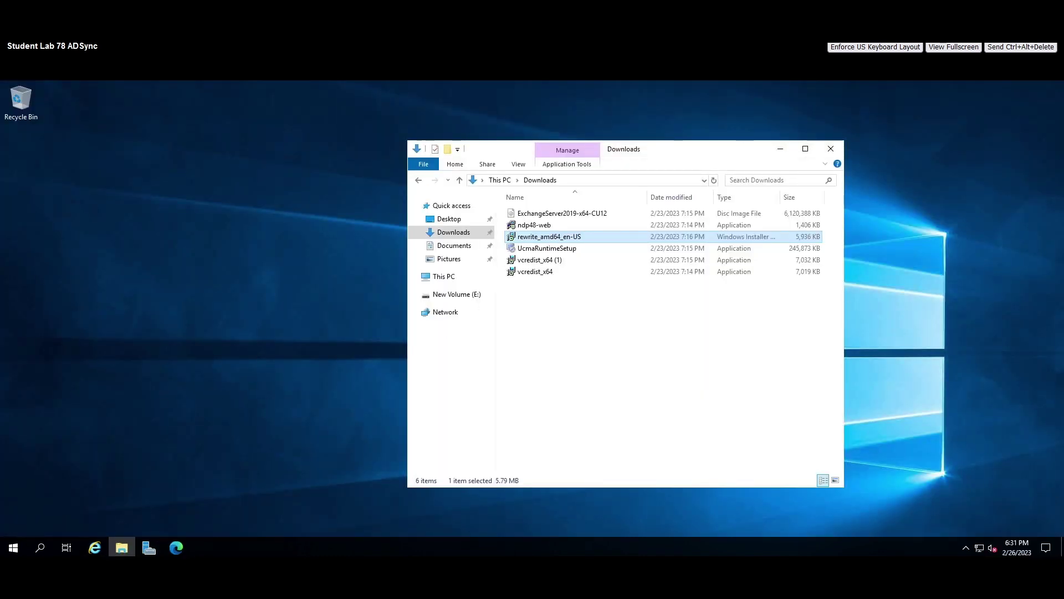
Run UcmaRuntimeSetup, accept the license, install UCMA 4.0 Runtime, and close the finished setup.
right_click(634, 585)
click(617, 484)
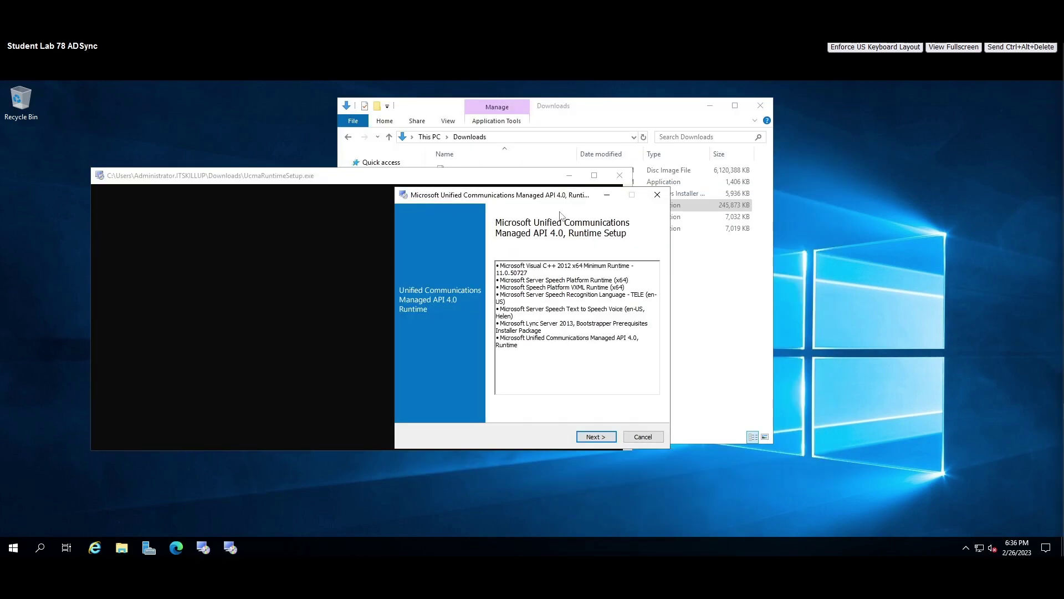
click(597, 437)
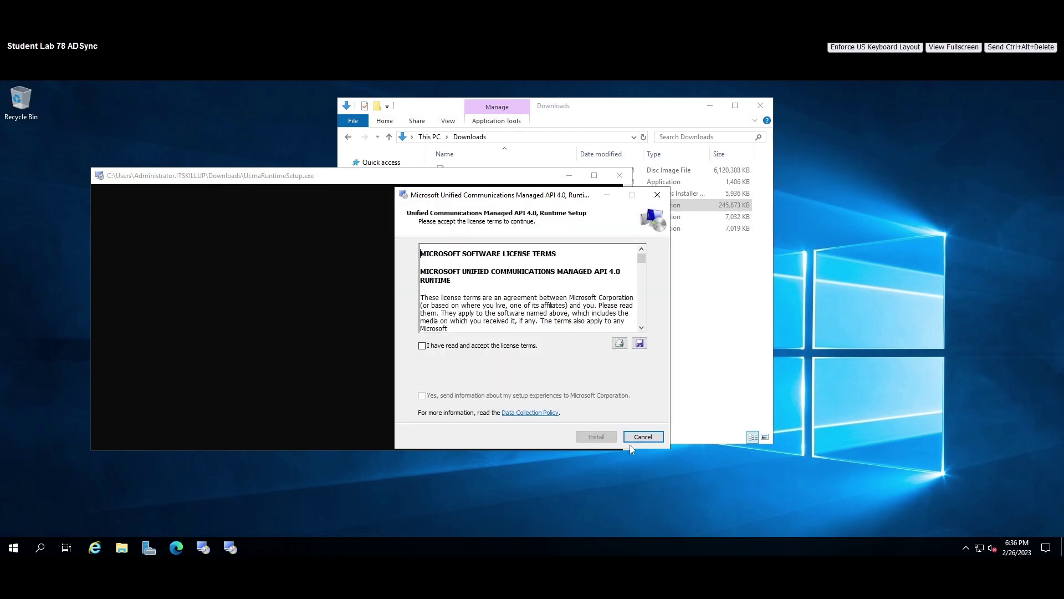
click(421, 346)
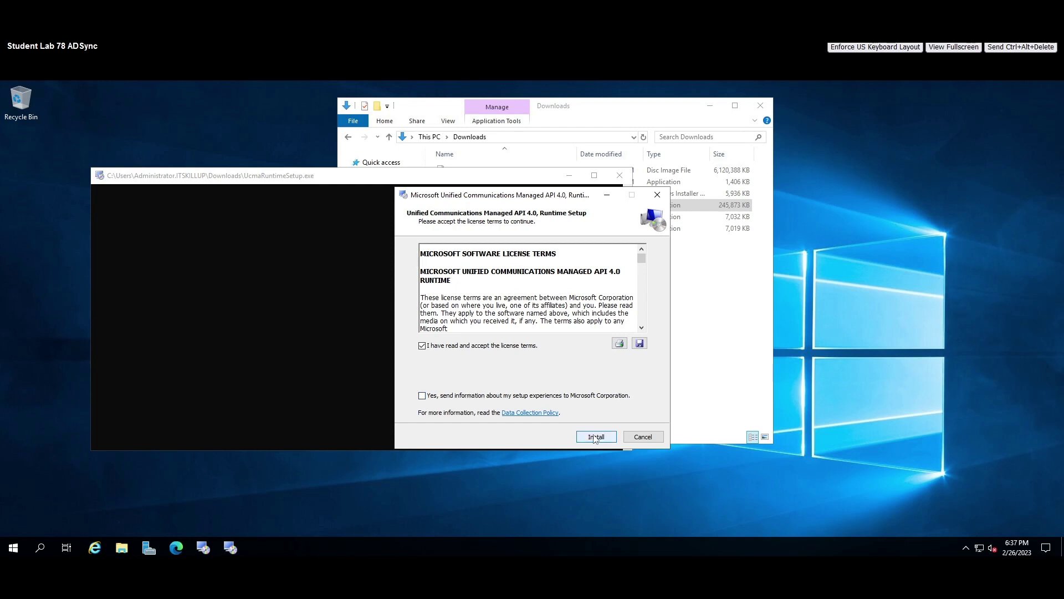
click(596, 437)
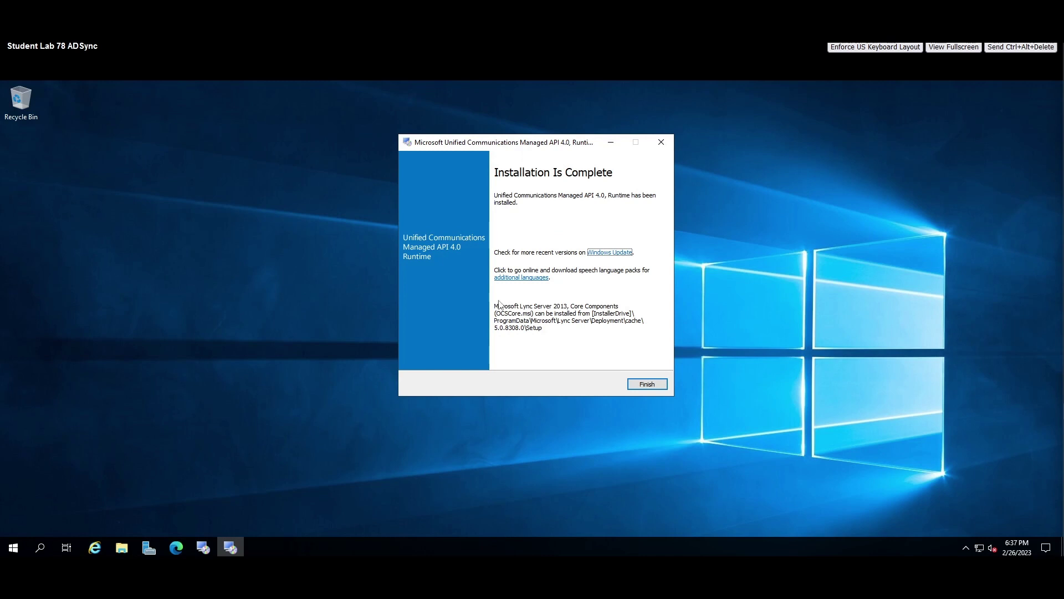
drag(459, 142, 443, 136)
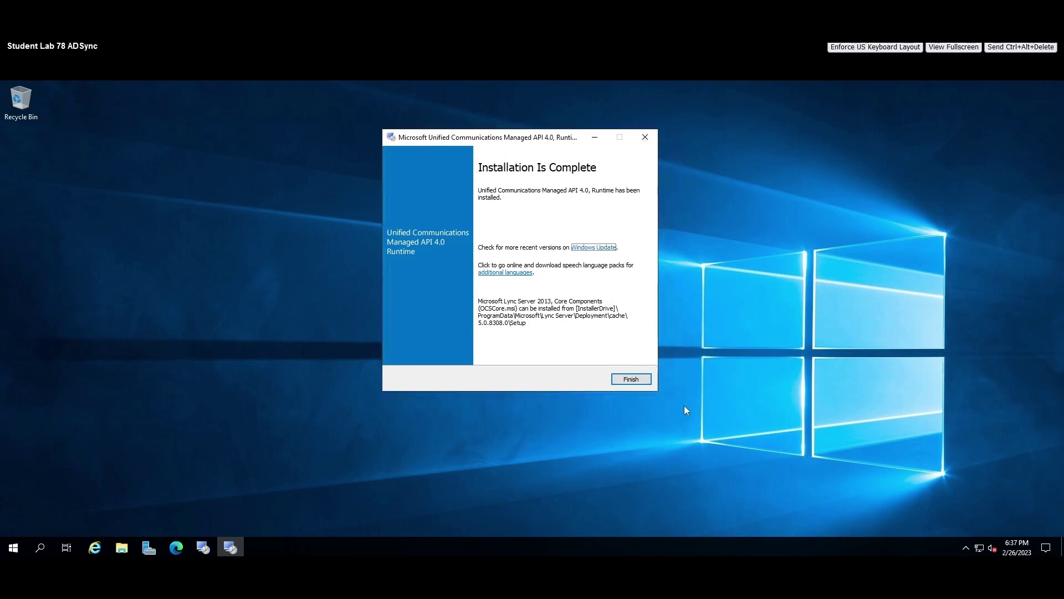
click(631, 380)
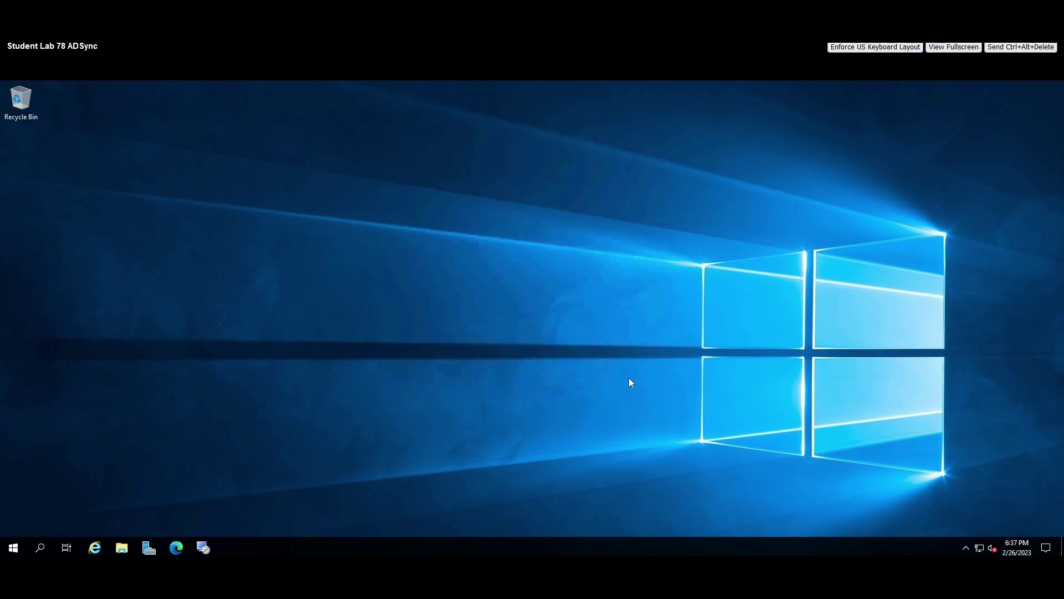
Restart the server from the Start menu's power options and confirm the restart.
click(13, 548)
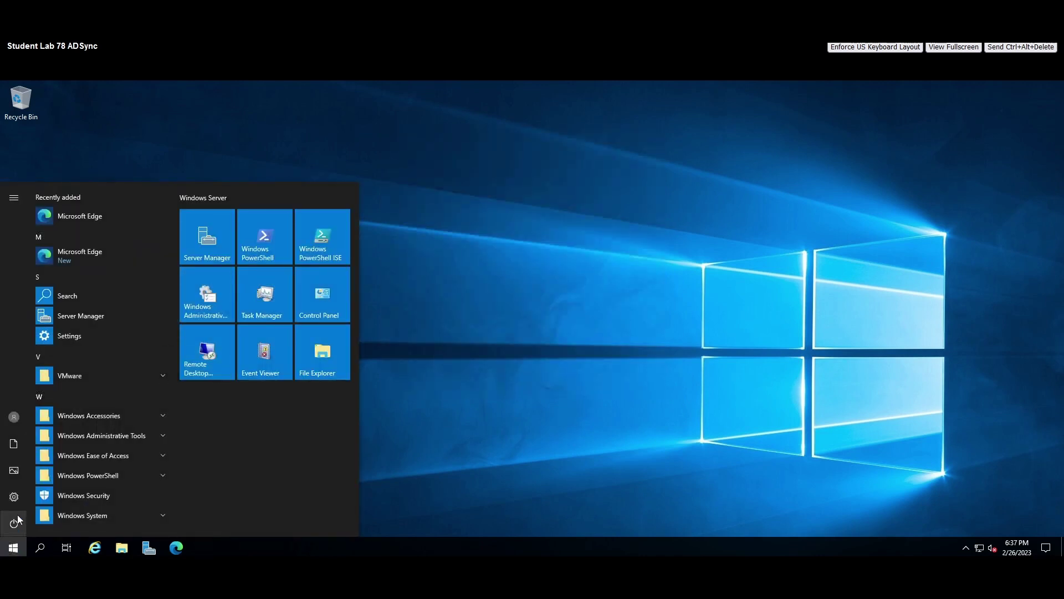
click(15, 524)
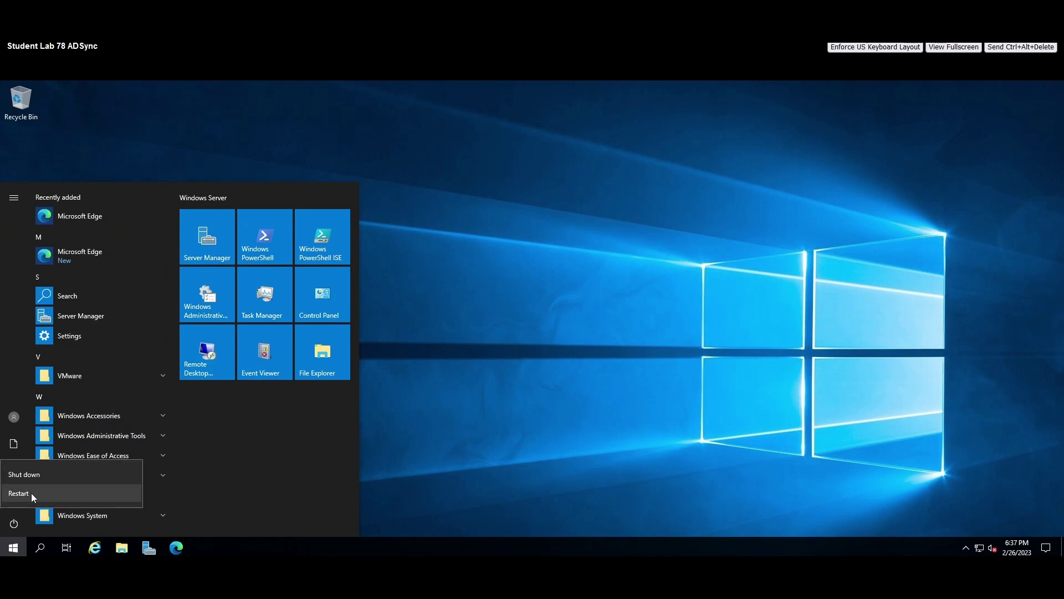
click(31, 493)
click(162, 492)
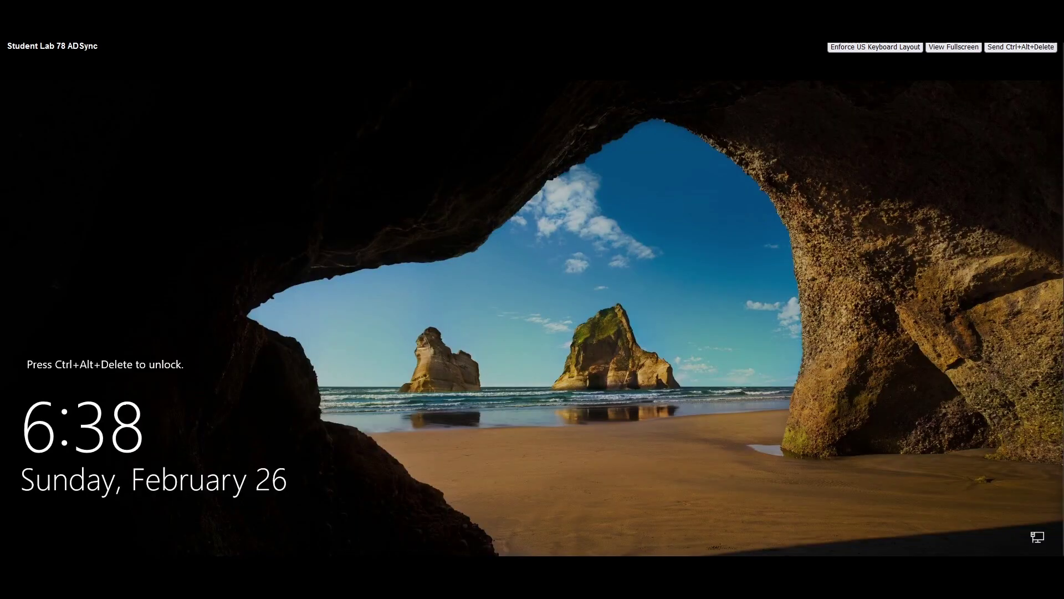
Sign in with the administrator password and reposition the Server Manager window.
click(1029, 48)
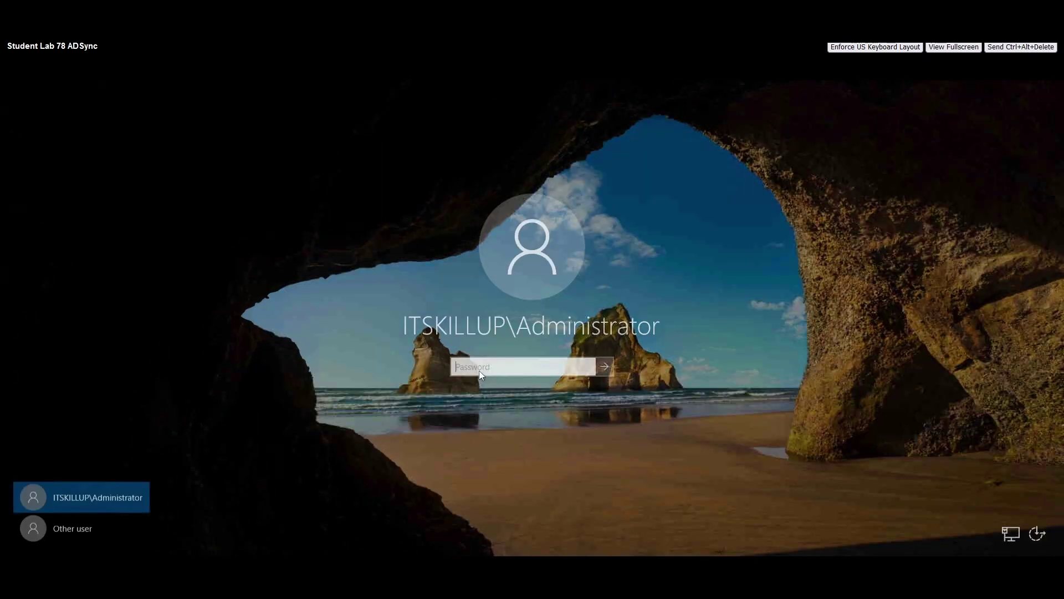
text(P)
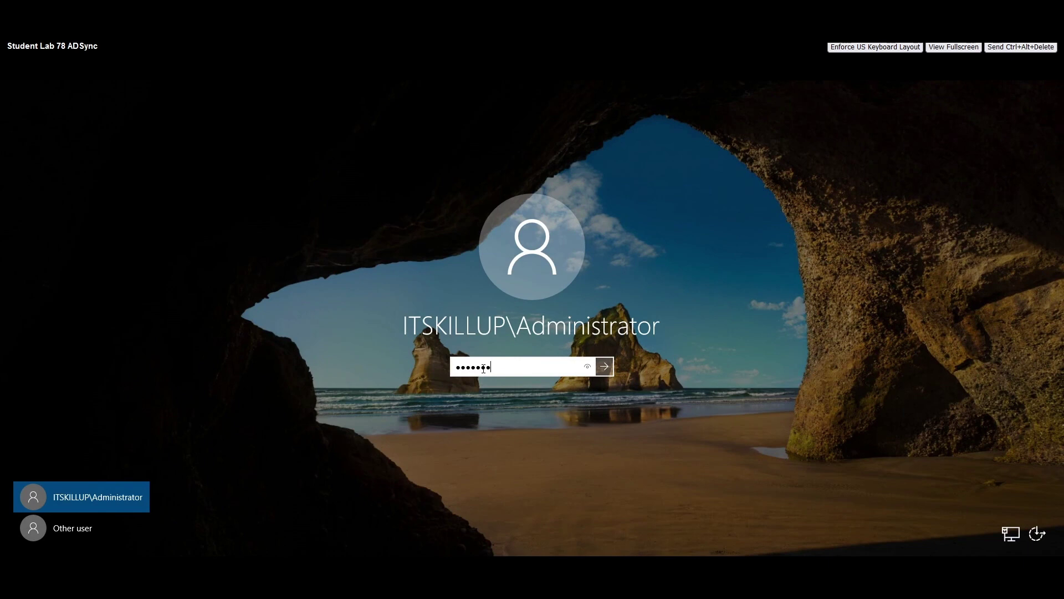
key(Return)
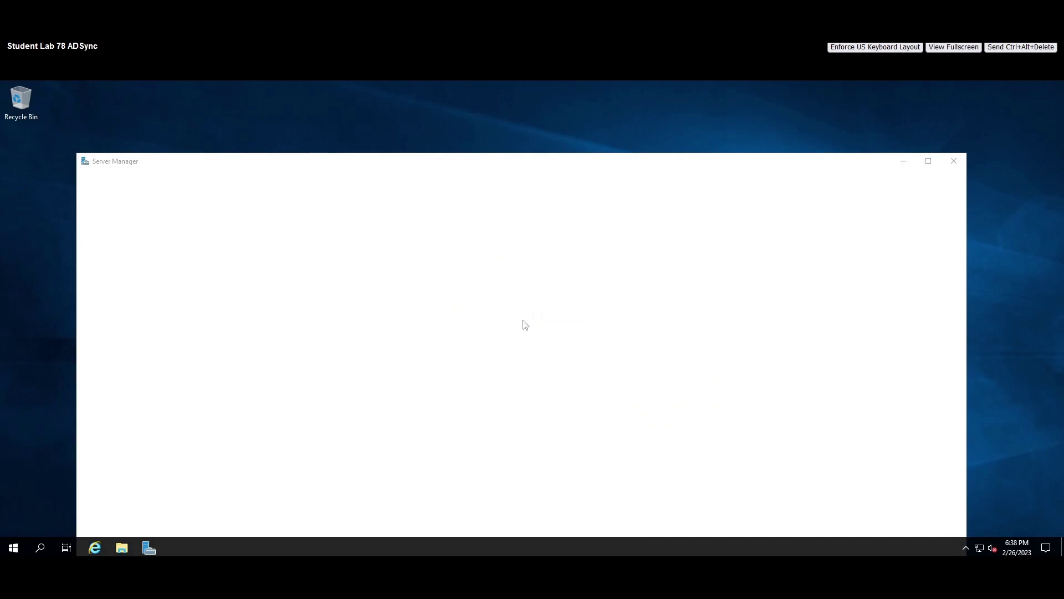
drag(253, 164, 243, 108)
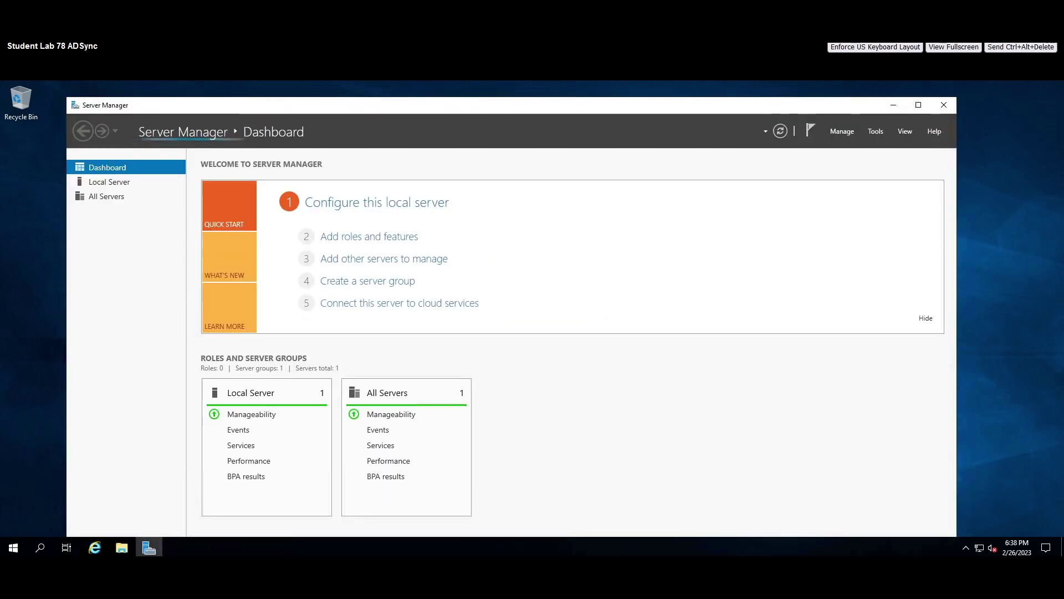
Pin Microsoft Edge to the taskbar via search 'edge', then minimize Server Manager.
click(46, 550)
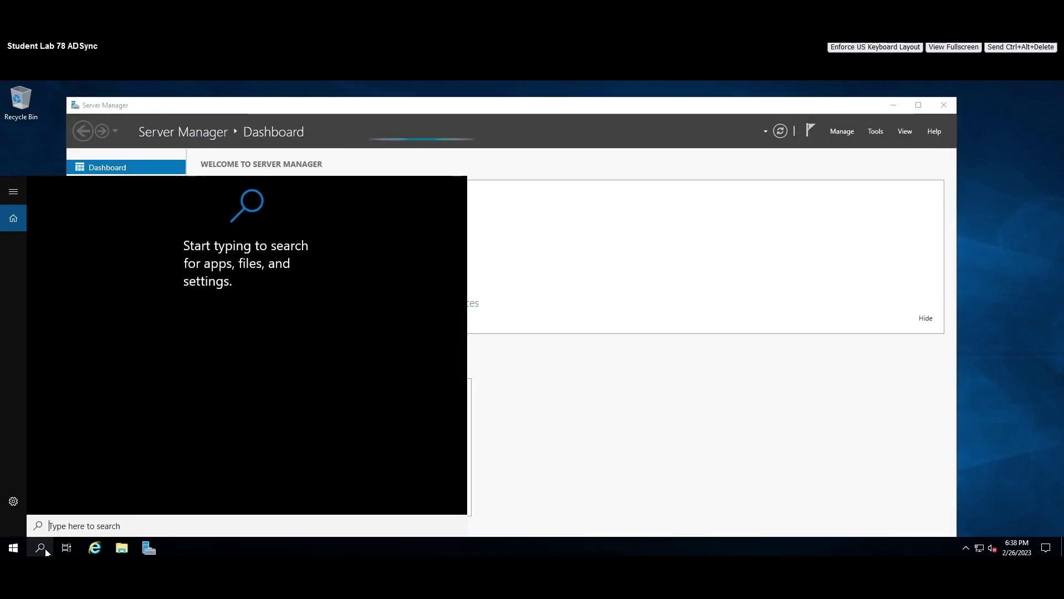
text(edge)
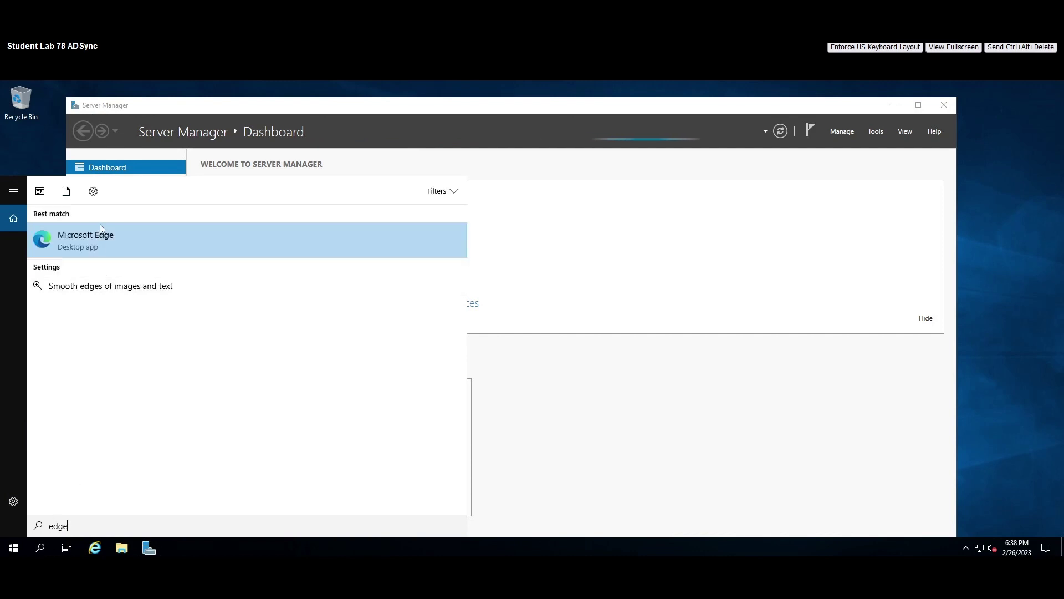
right_click(85, 252)
click(81, 308)
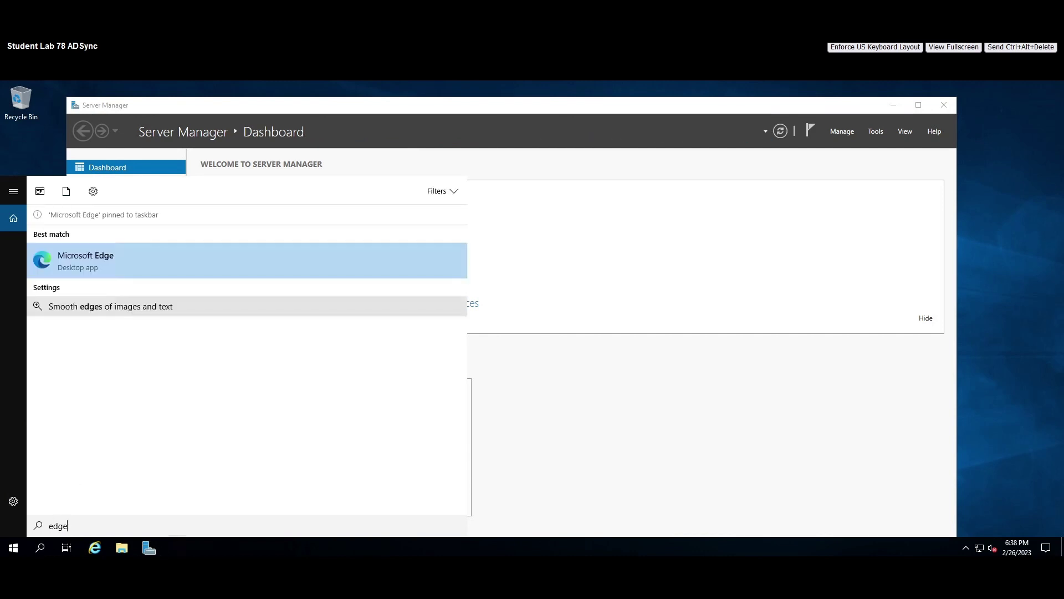
click(166, 553)
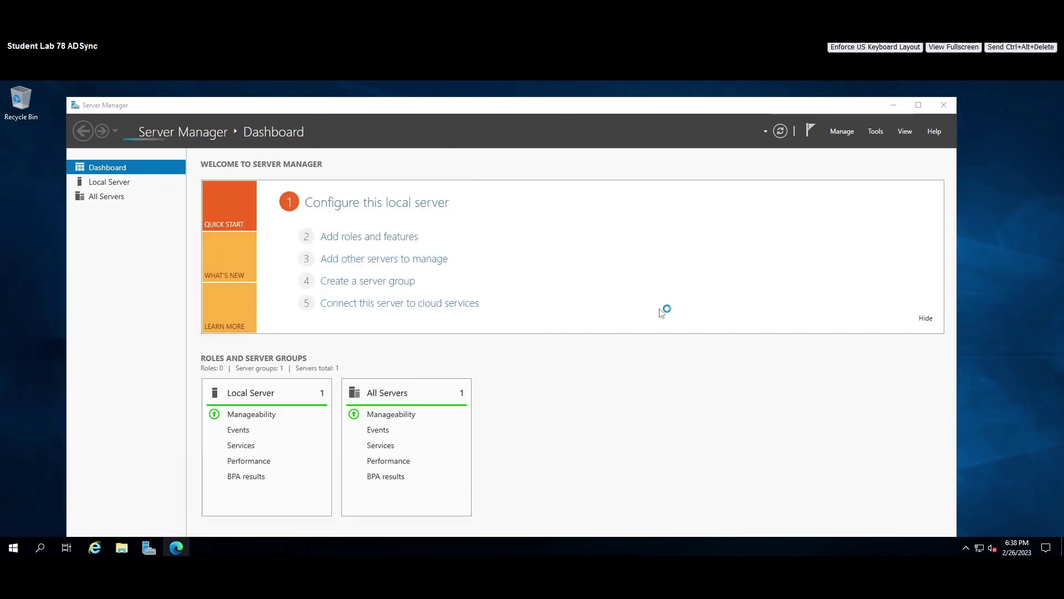
click(894, 106)
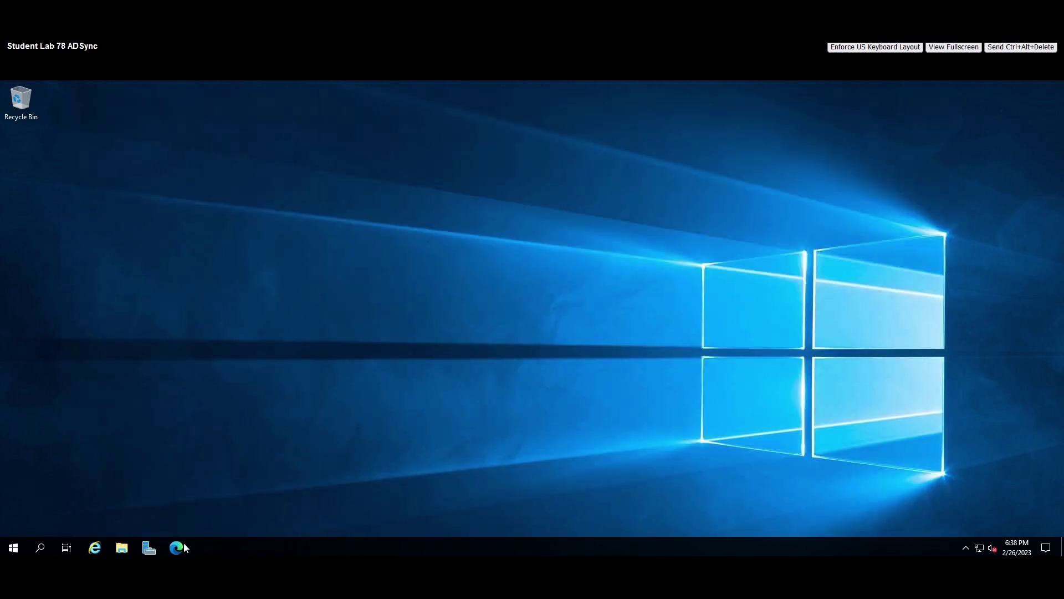
Launch Edge, dismiss the restore prompt, and go to google.com.
click(183, 546)
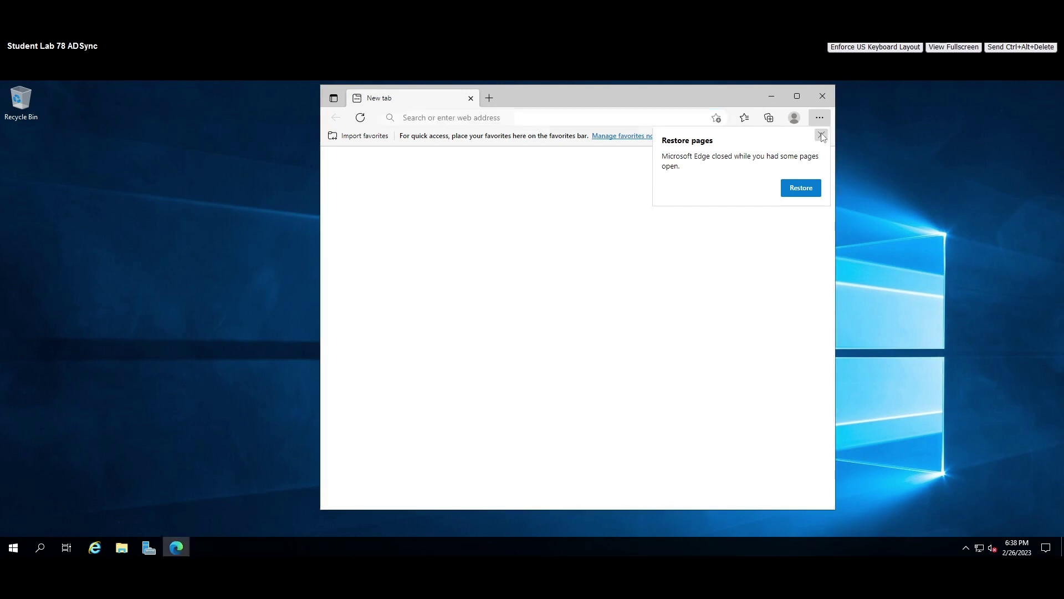
click(823, 136)
click(576, 120)
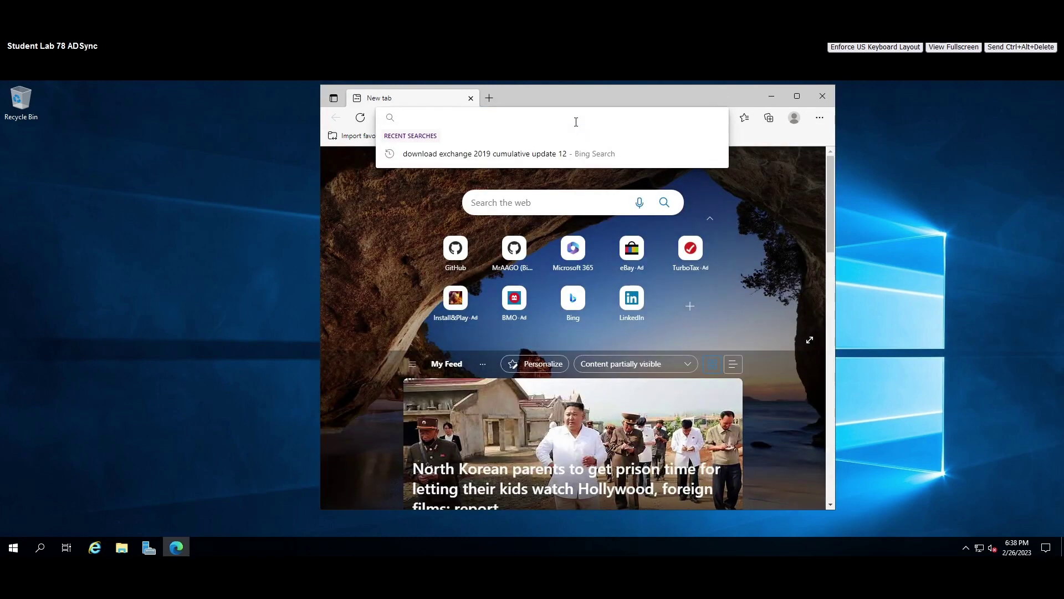
text(google.com)
key(Return)
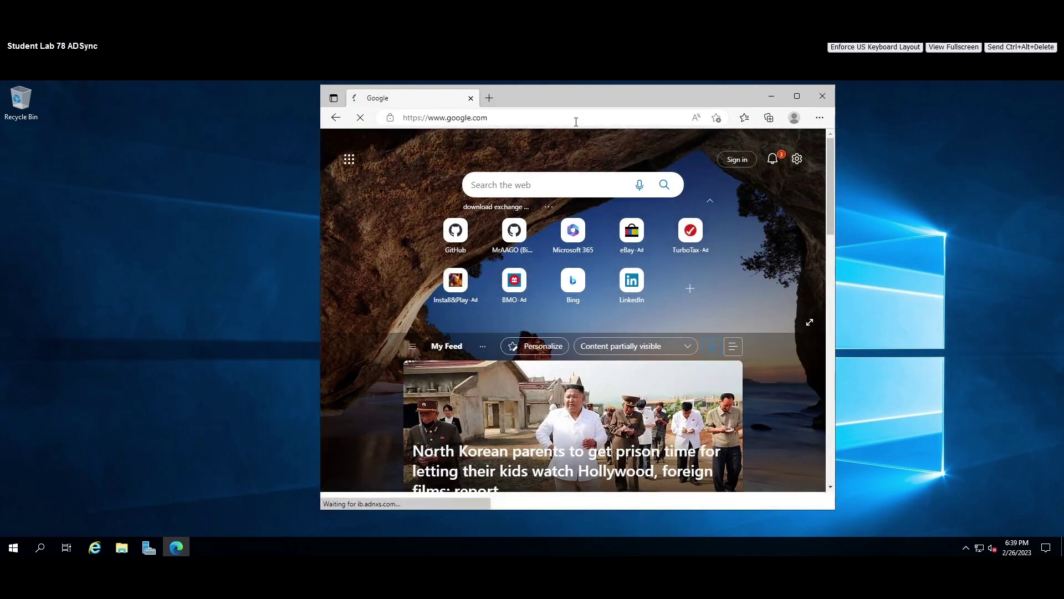
Search Google for 'microsoft exchange server 2019 cumulative update 12'.
click(515, 255)
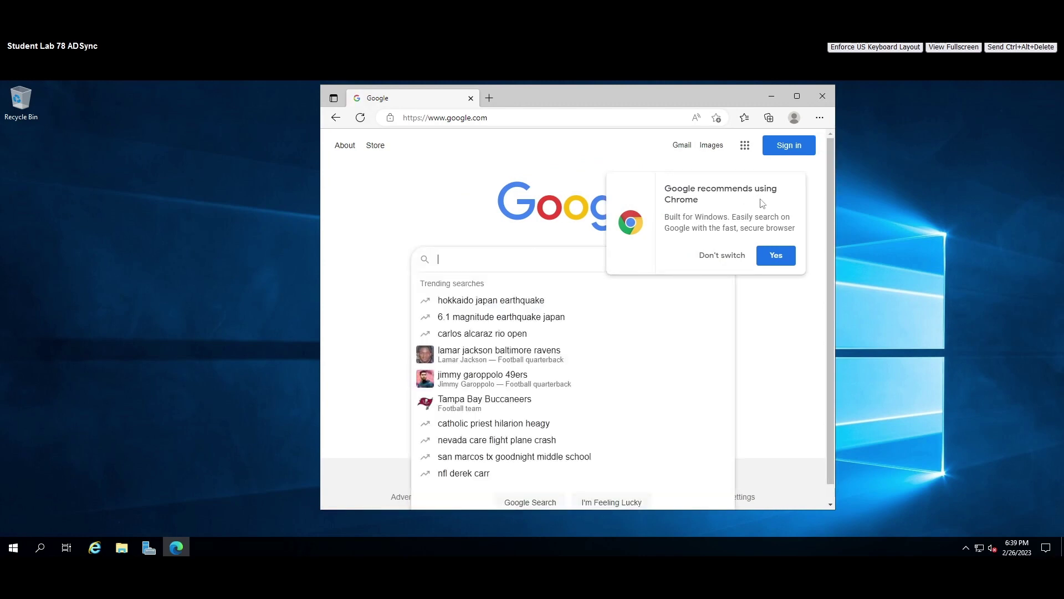
click(735, 259)
text(mic)
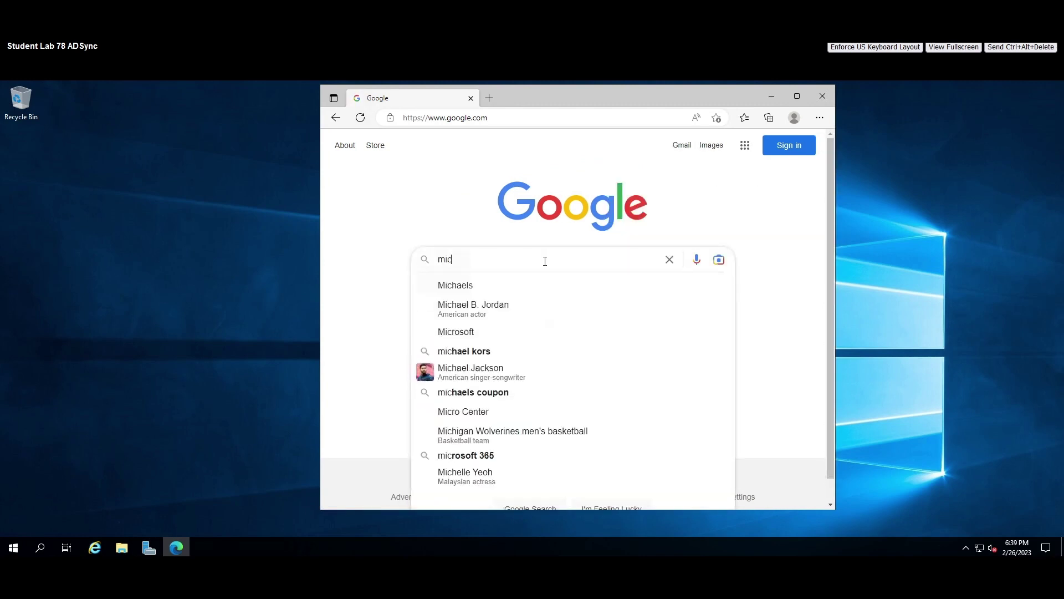
text(roso)
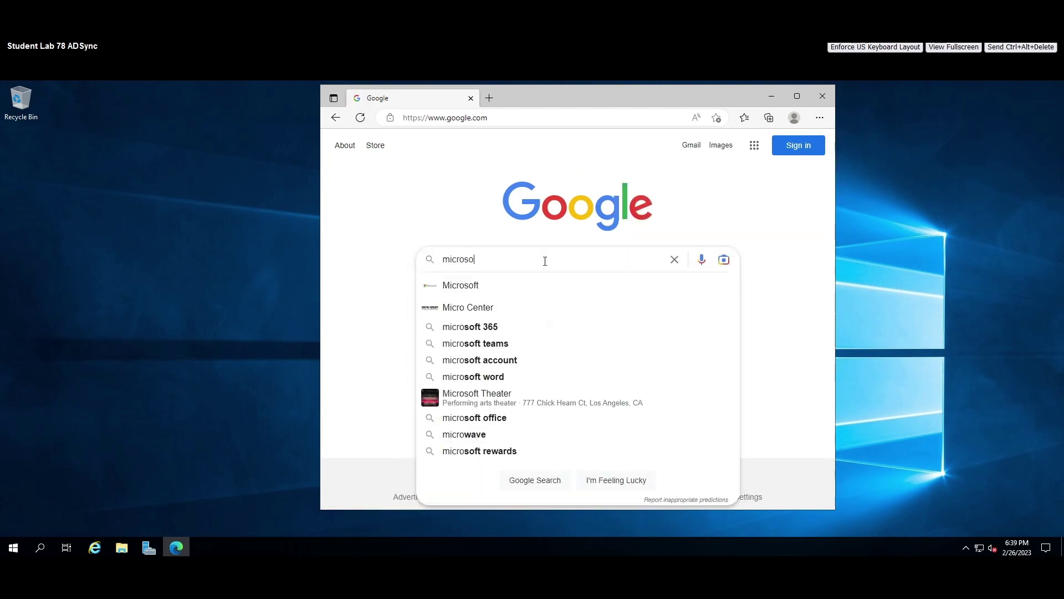
text(ft exv)
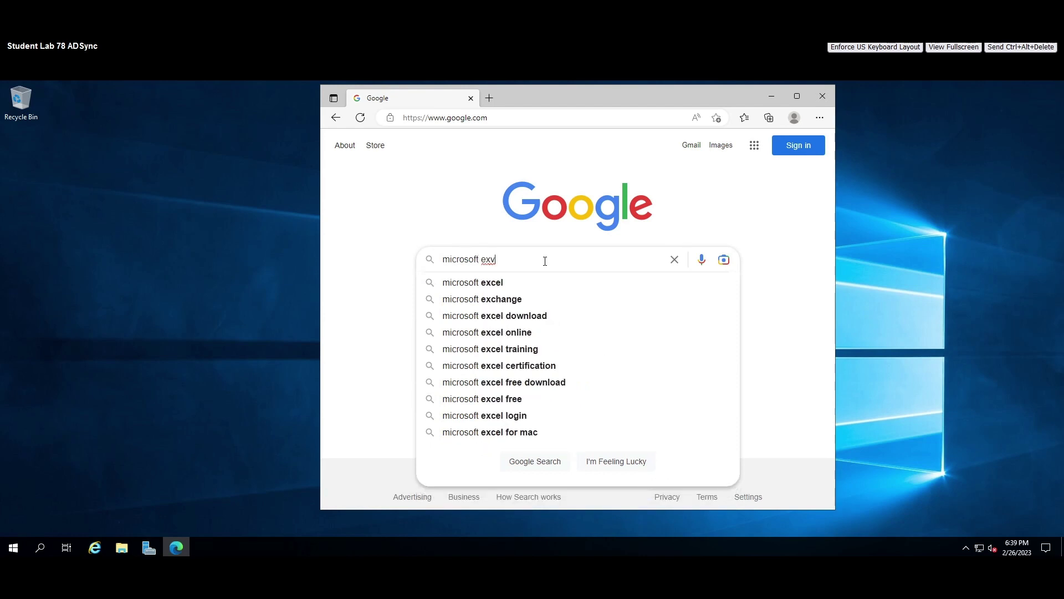
key(BackSpace)
text(change sere)
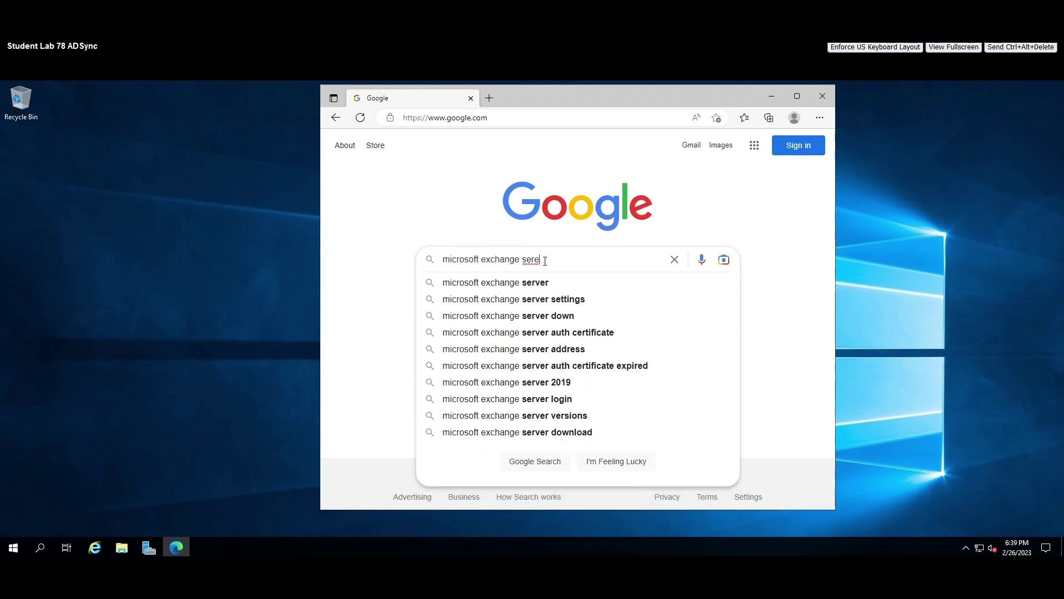
key(BackSpace)
text(ver 20)
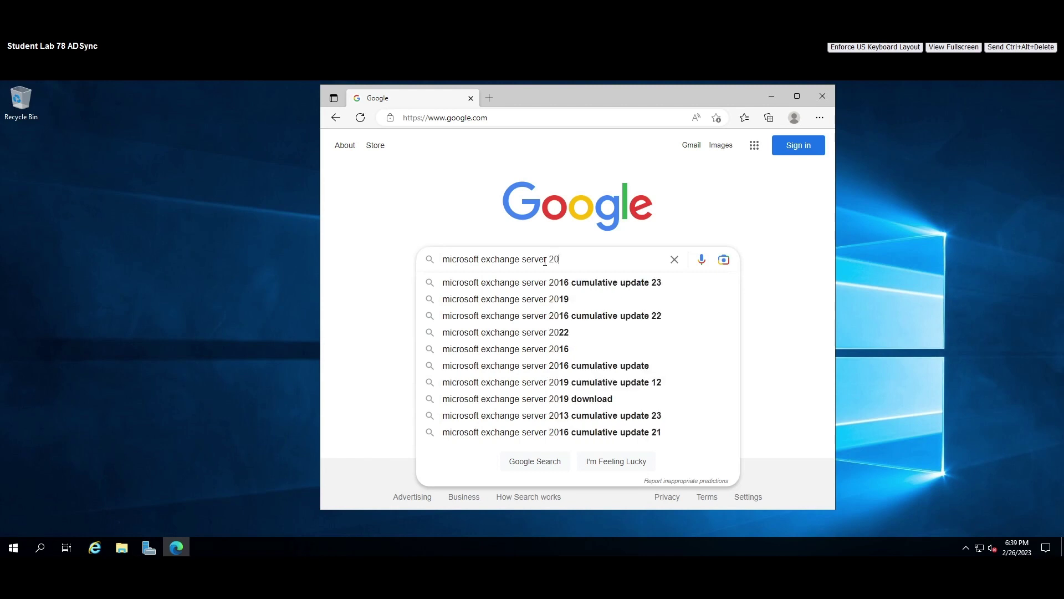
text(19)
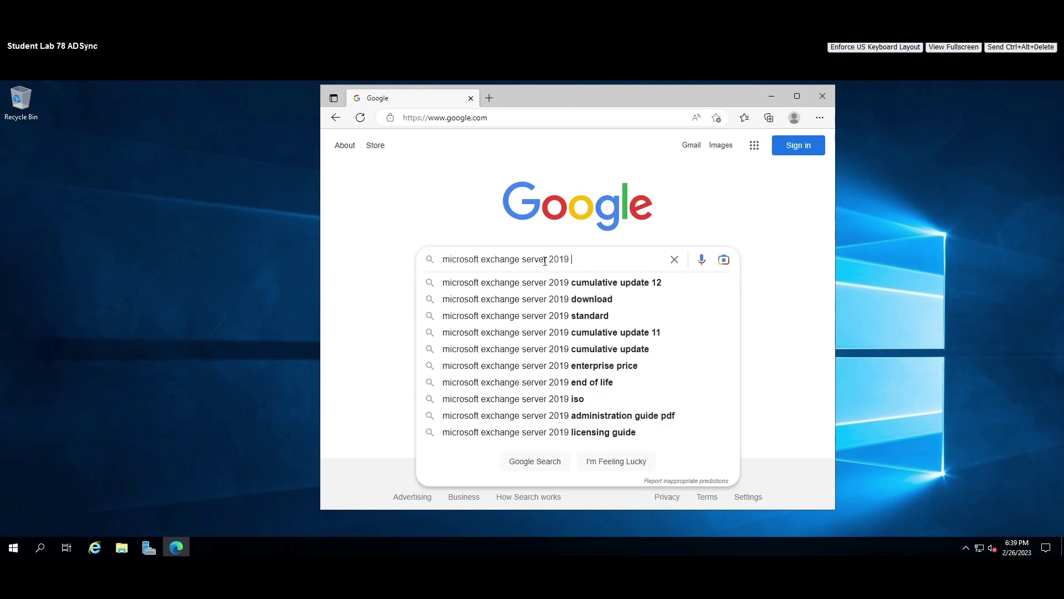
key(Down)
key(Return)
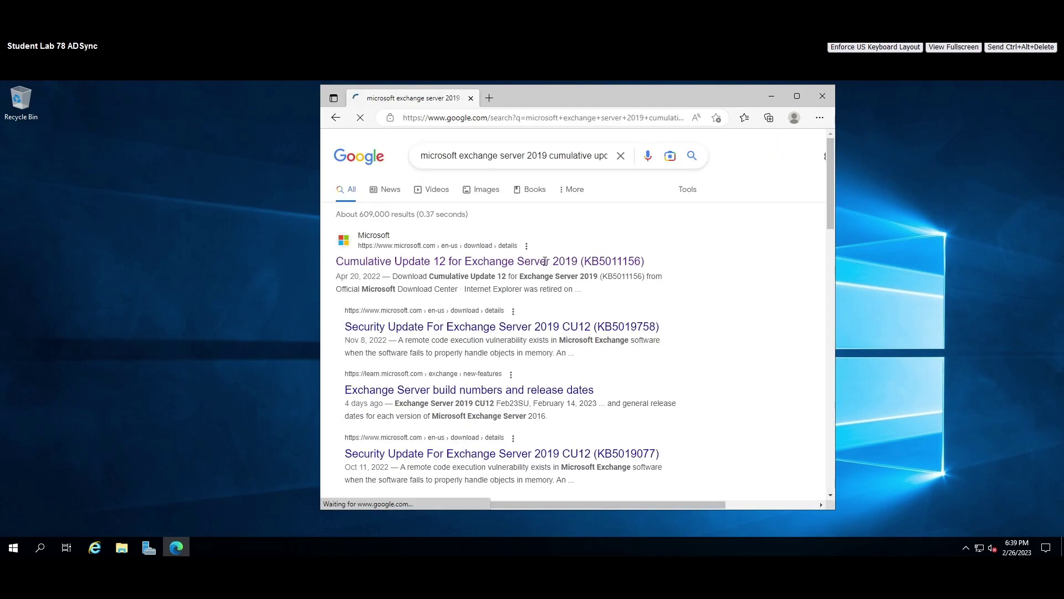
Refine the search with 'download' and open the first result's CU12 download page in a new tab.
click(613, 157)
key(Right)
key(Right)
key(Right)
key(Right)
key(Right)
key(Right)
key(Right)
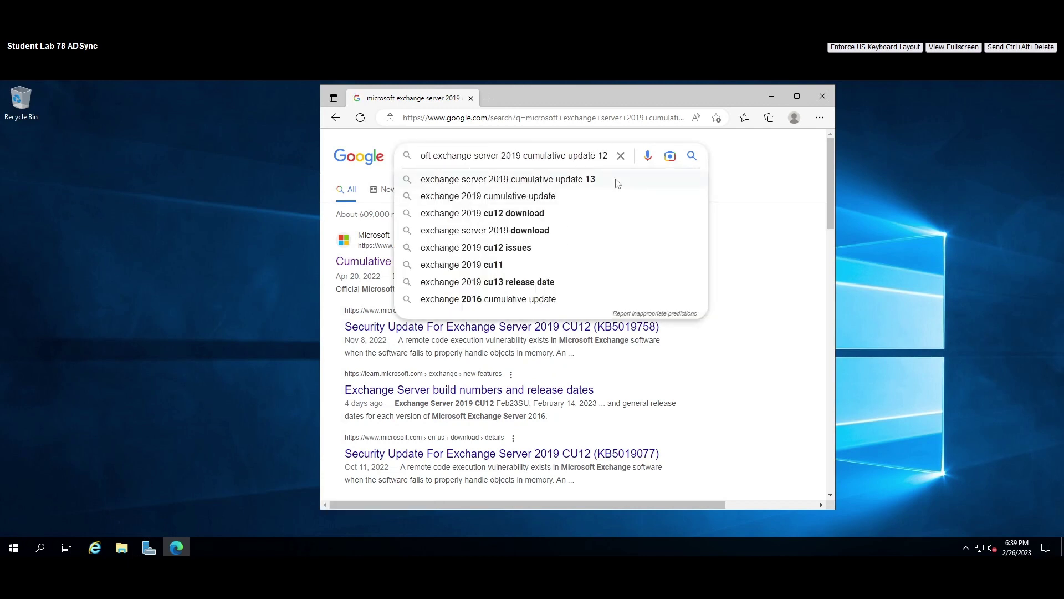
text(s)
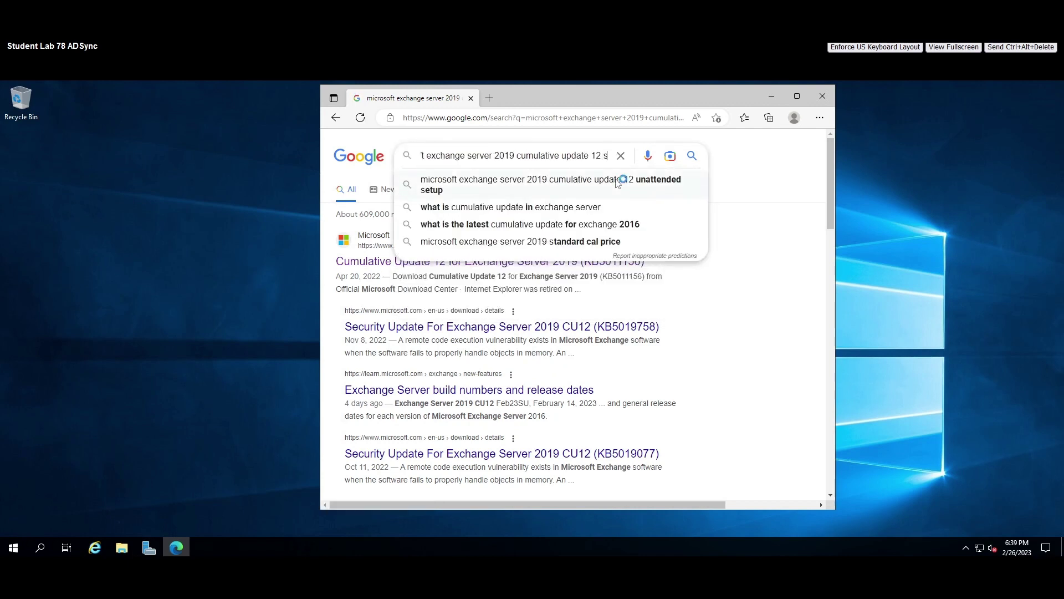
key(BackSpace)
text(down)
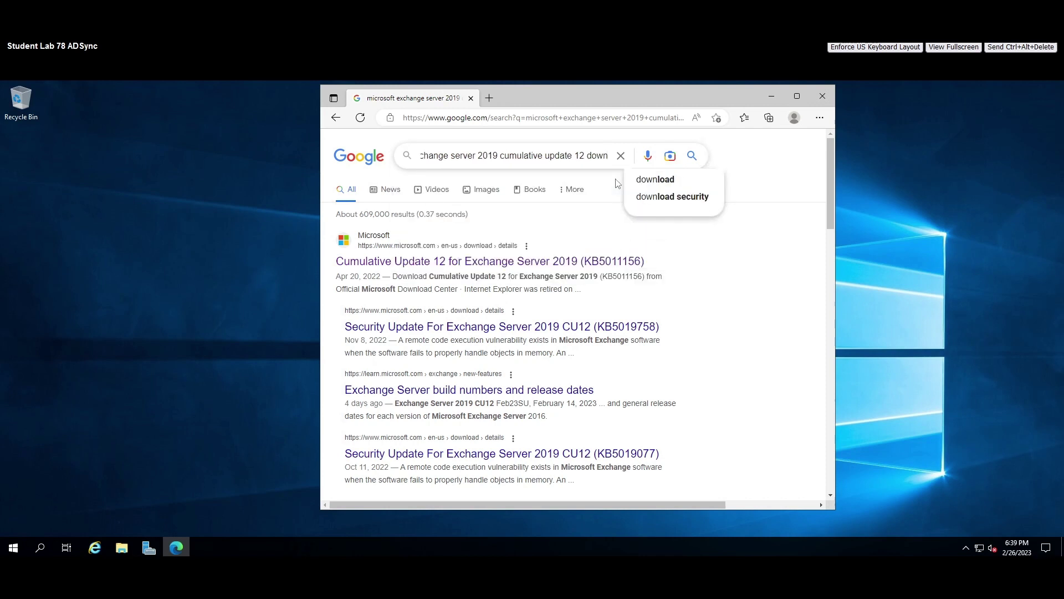
key(Return)
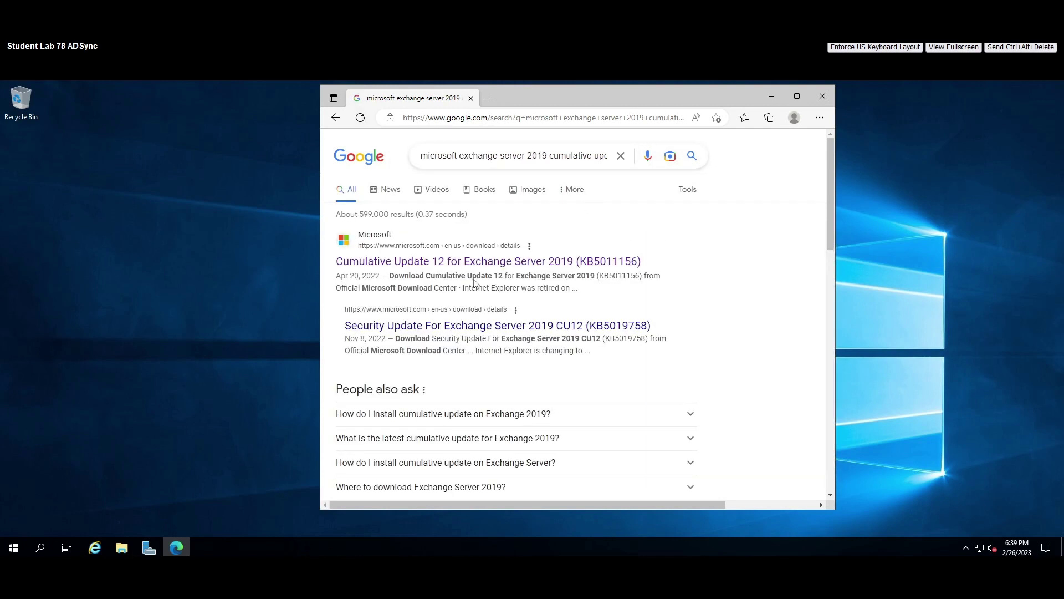
right_click(460, 261)
click(485, 270)
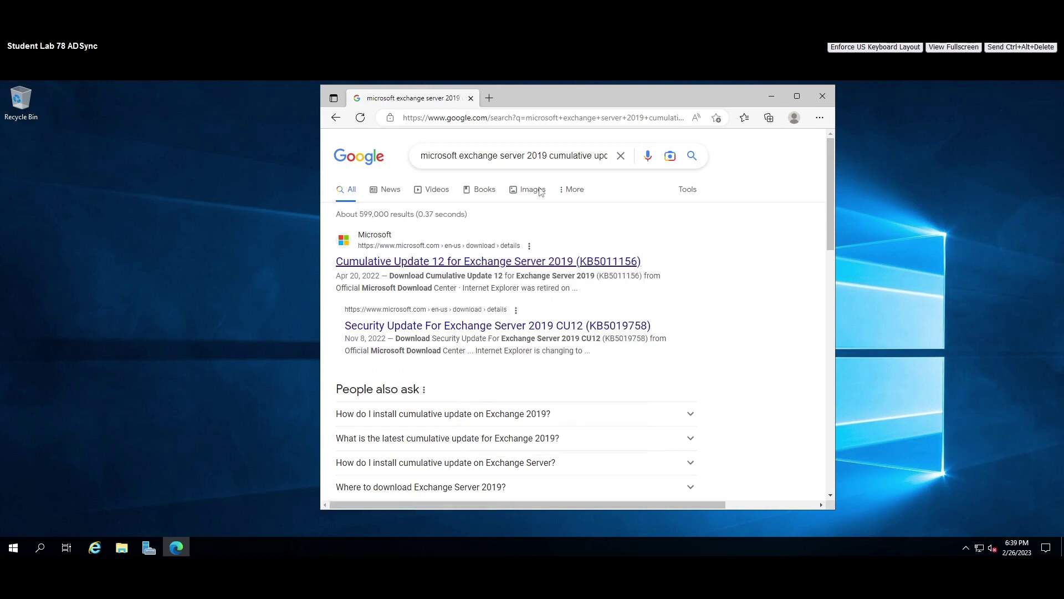
click(540, 100)
drag(710, 93, 635, 93)
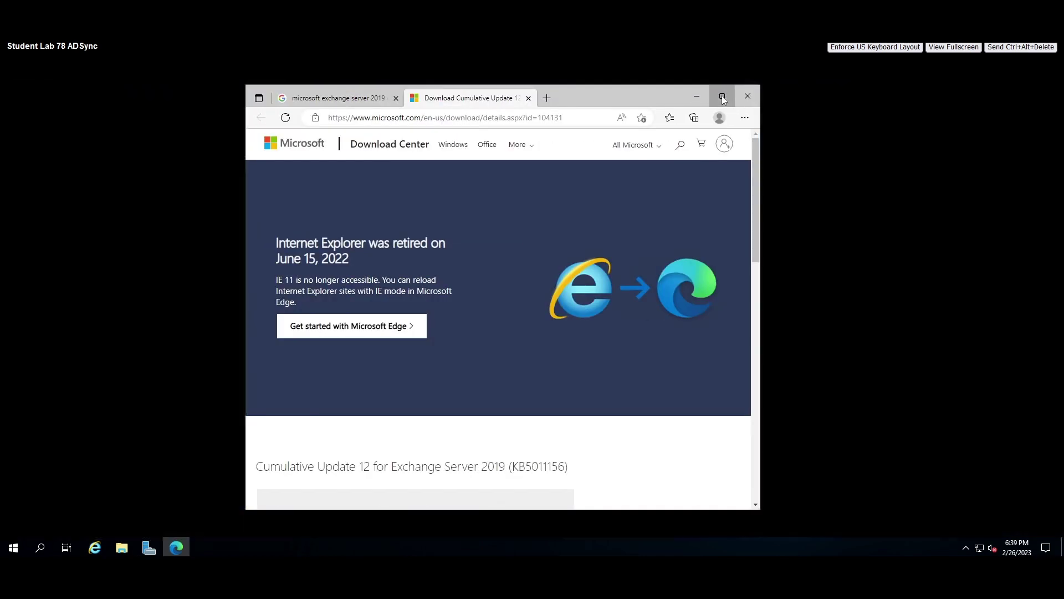
Maximize Edge, scroll to the CU12 language selector and Download button, then minimize it.
click(721, 96)
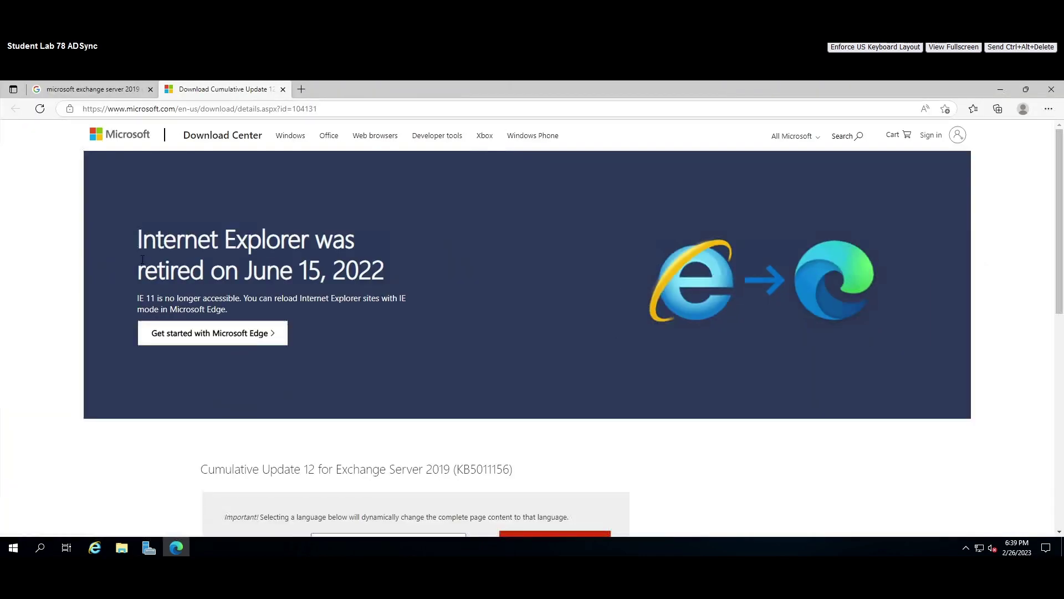
scroll(399, 455, down, 3)
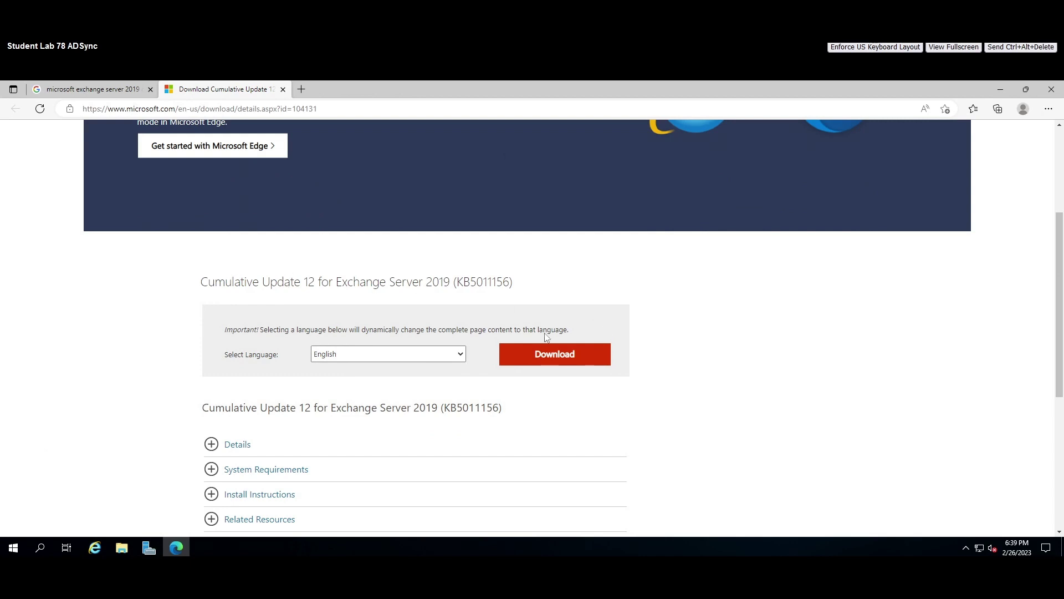
click(1001, 92)
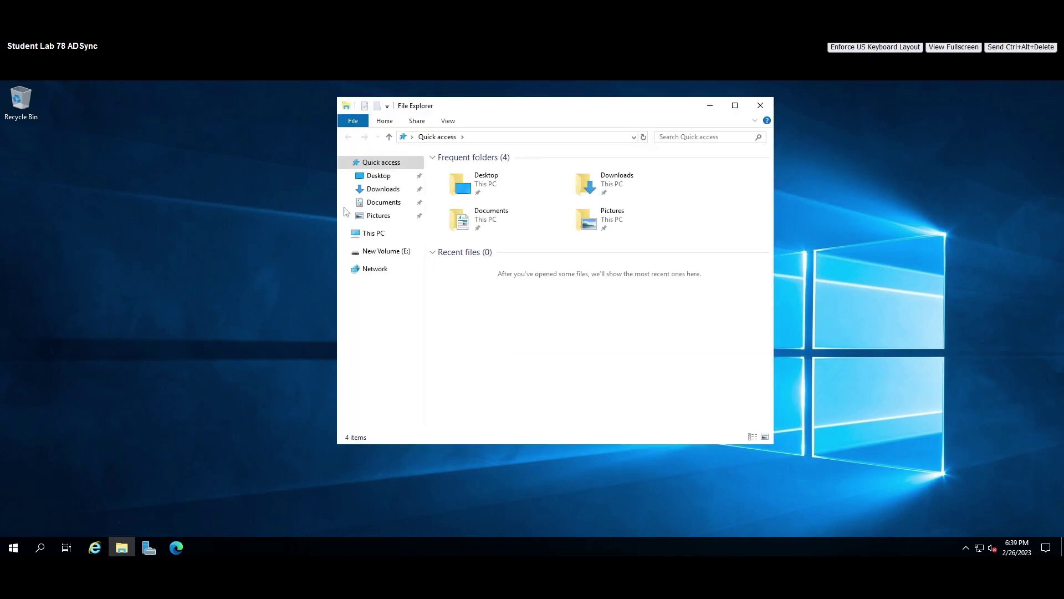
Select the ExchangeServer2019-x64-CU12 image in Downloads, check its actions, then switch to Server Manager.
click(381, 190)
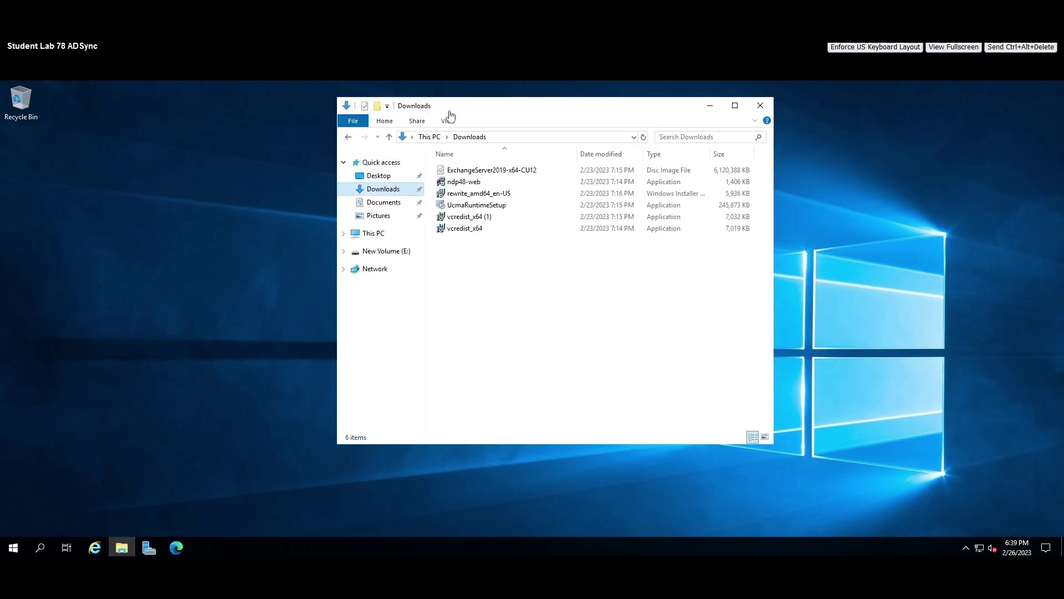
drag(440, 102, 397, 113)
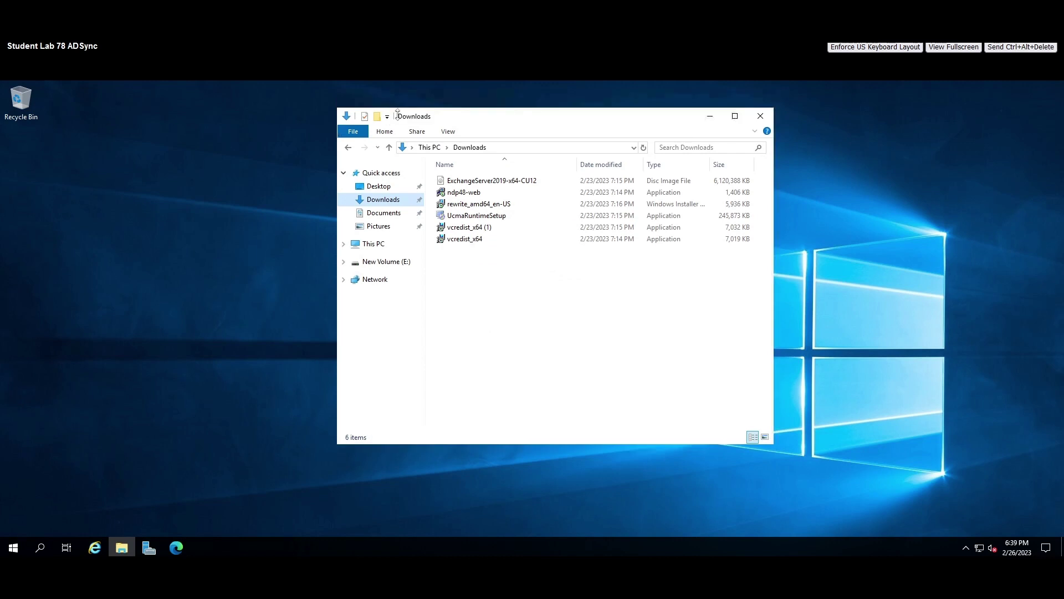
click(477, 181)
right_click(478, 180)
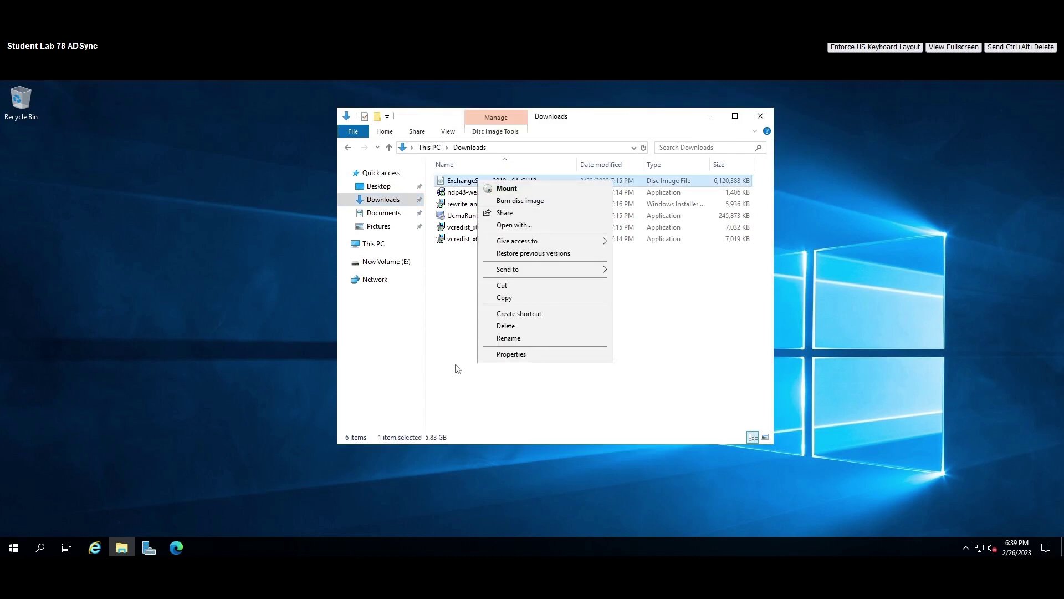
click(461, 299)
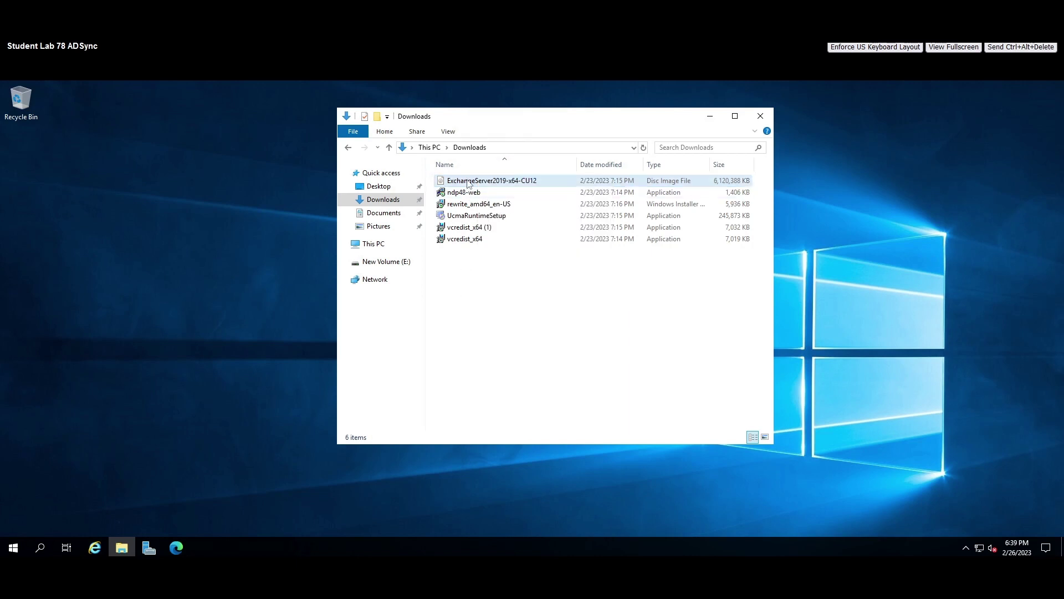
right_click(468, 183)
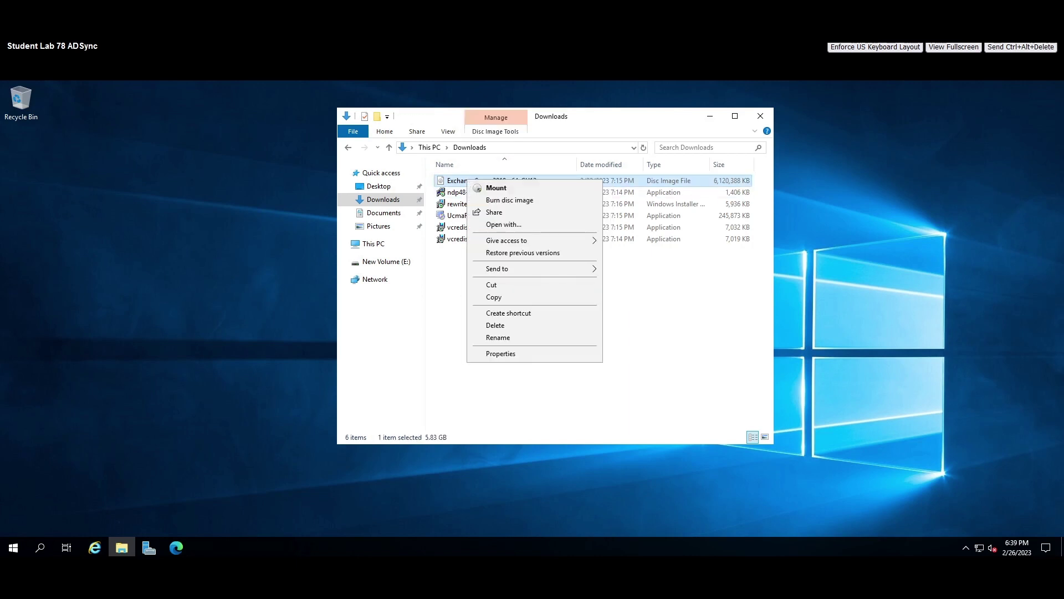
click(149, 548)
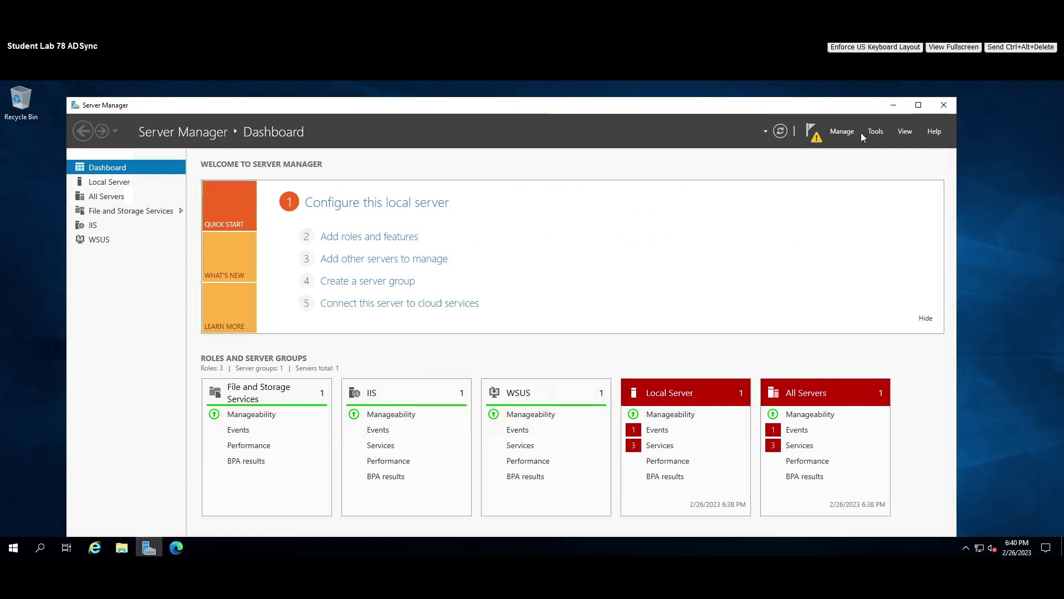
Launch Computer Management from Server Manager's Tools and minimize the other windows.
click(876, 132)
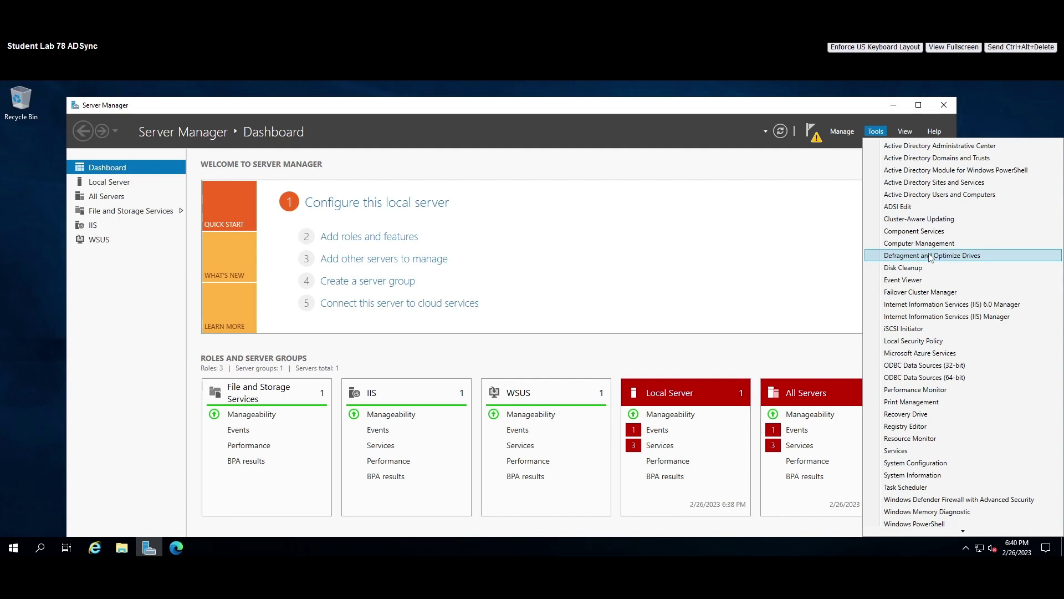
click(931, 243)
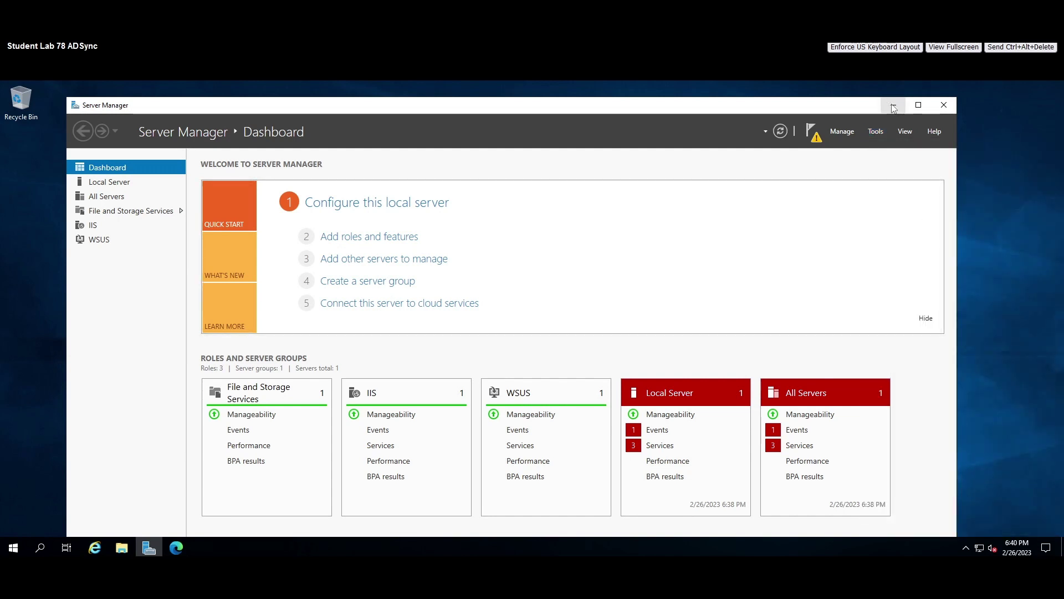
click(893, 105)
click(710, 118)
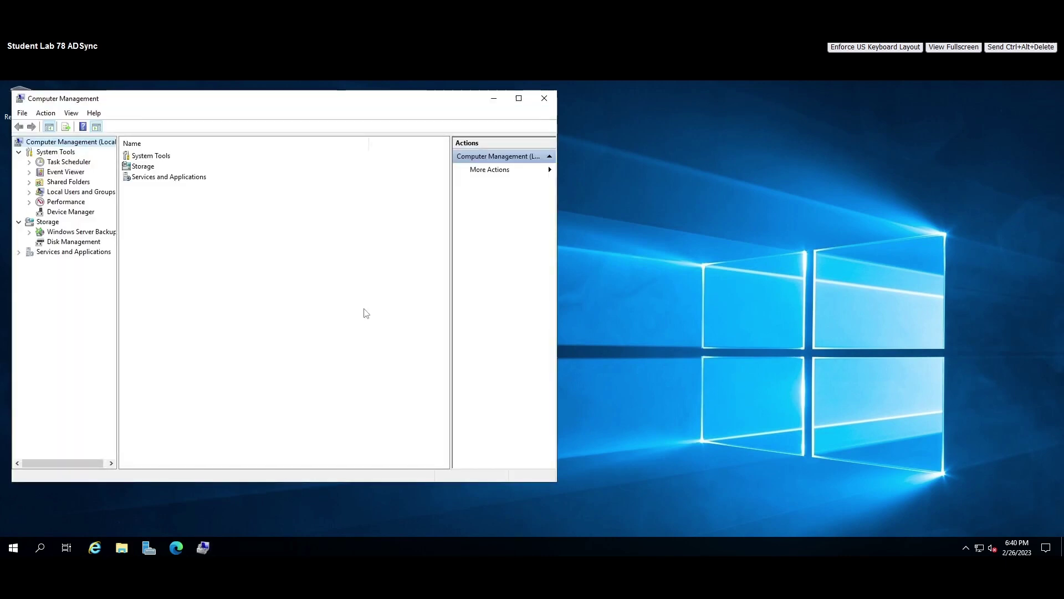
Review the volumes in Disk Management, including 199.98 GB New Volume (E:), then close it.
drag(250, 99, 251, 100)
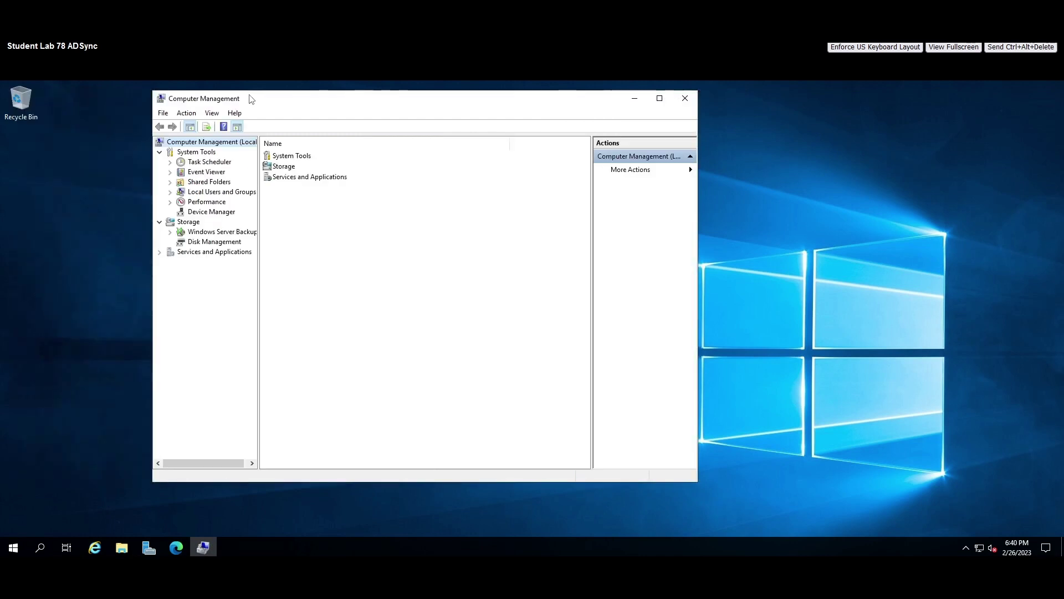
click(204, 241)
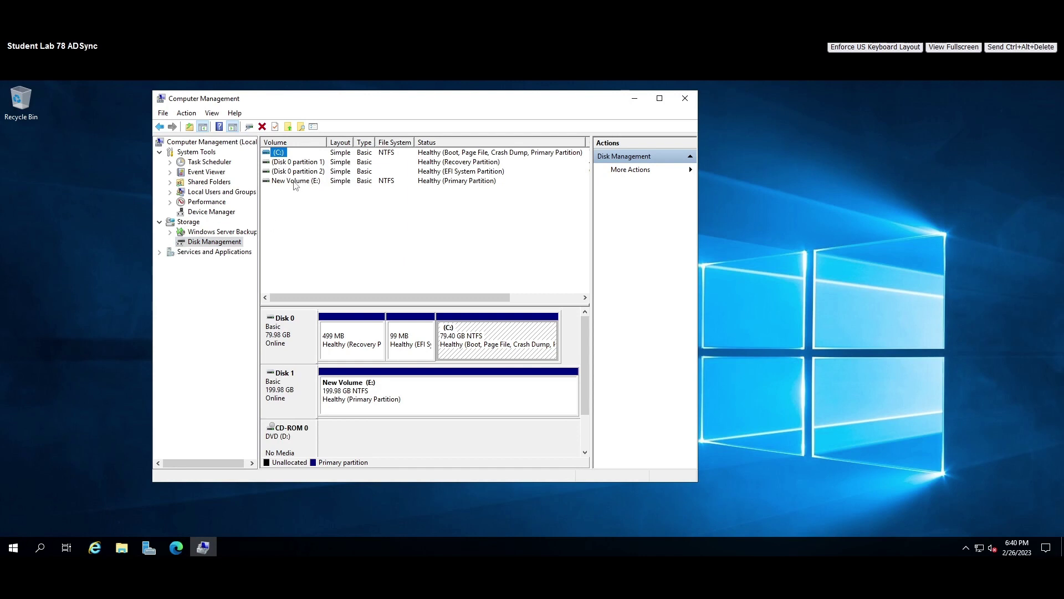
click(293, 182)
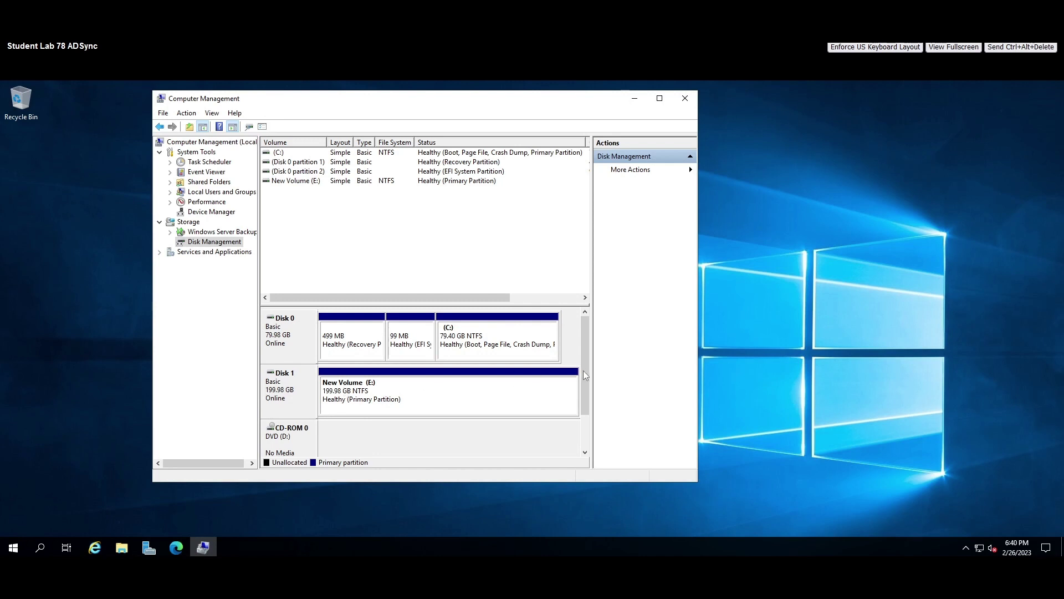
drag(586, 329, 586, 361)
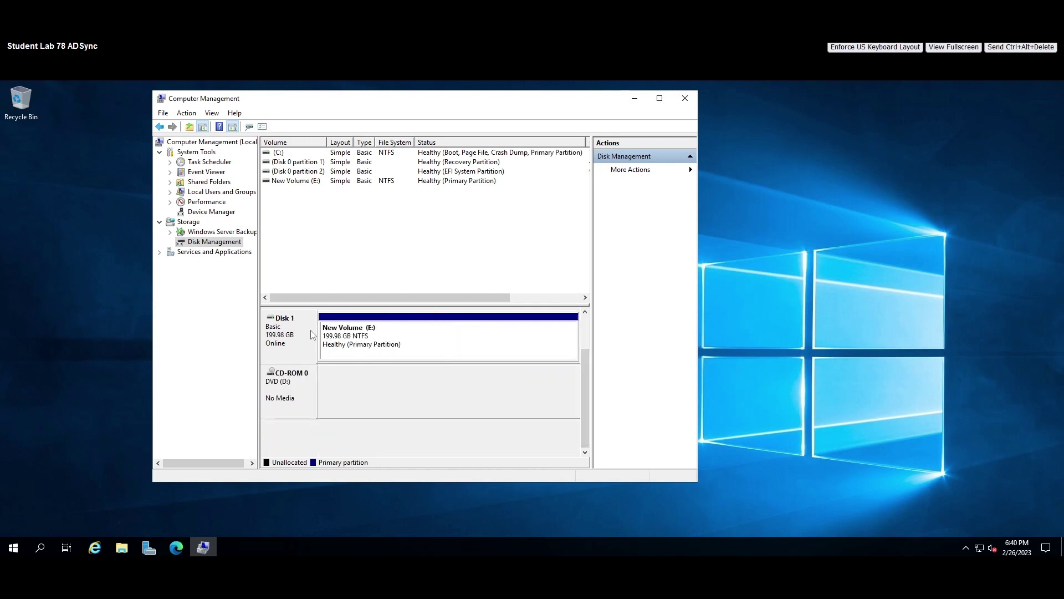
click(685, 98)
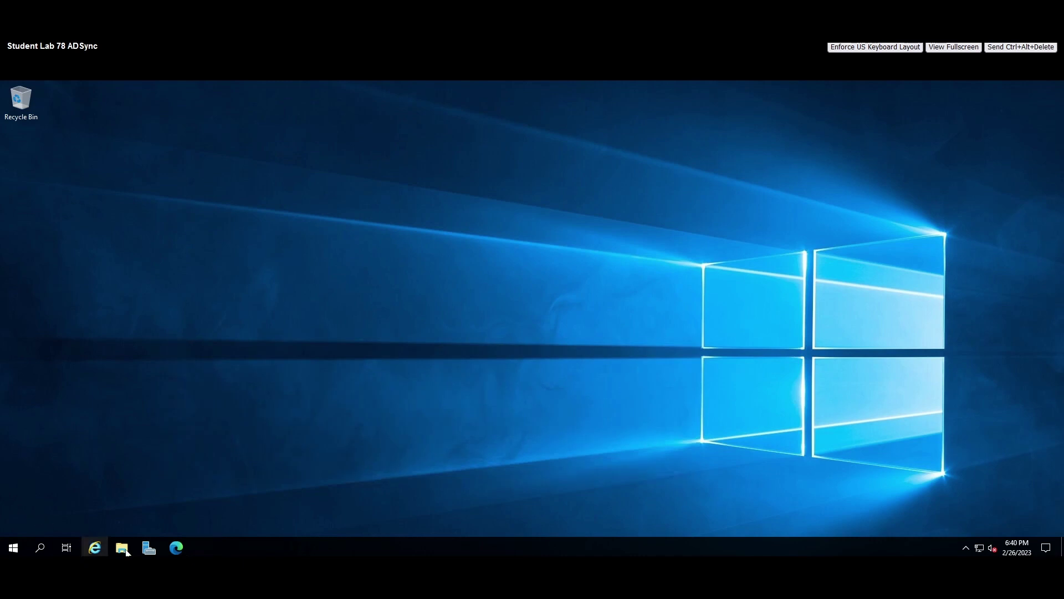
Mount ExchangeServer2019-x64-CU12 from Downloads as DVD Drive (F:) and scroll down to Setup.
click(127, 549)
click(374, 244)
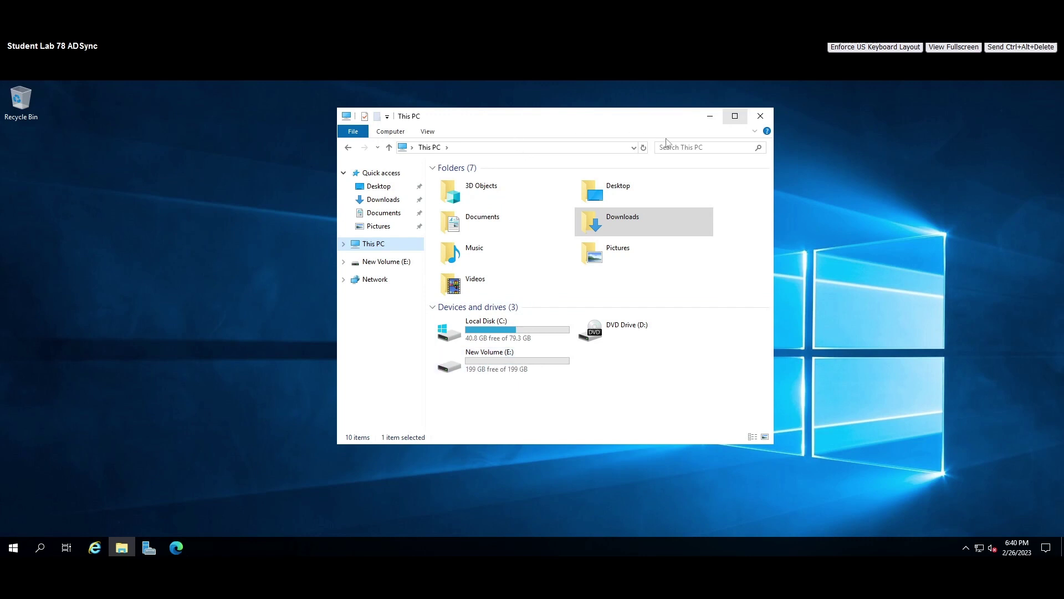
click(383, 199)
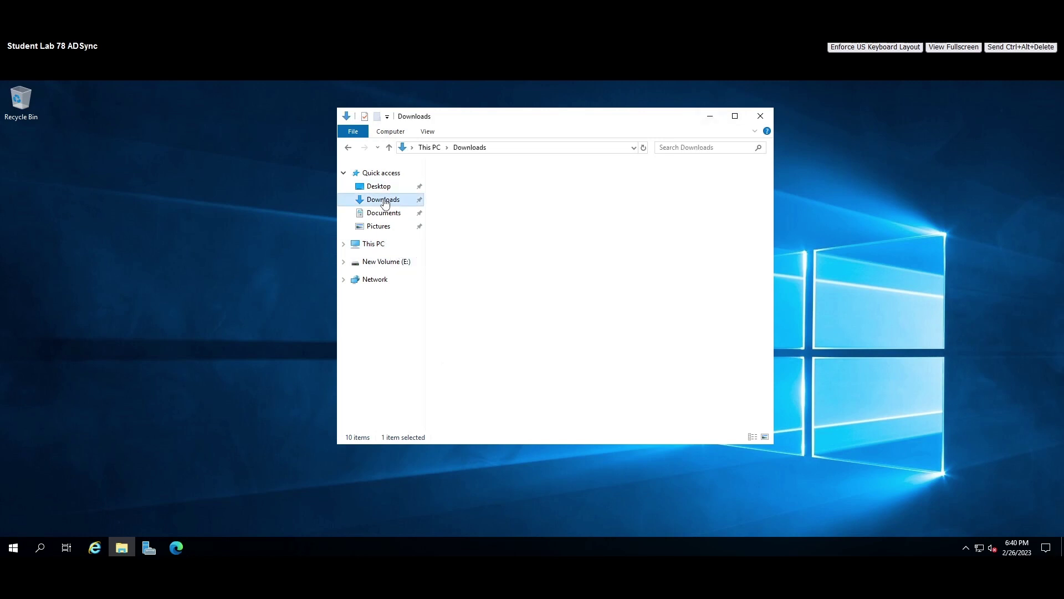
click(464, 181)
right_click(469, 181)
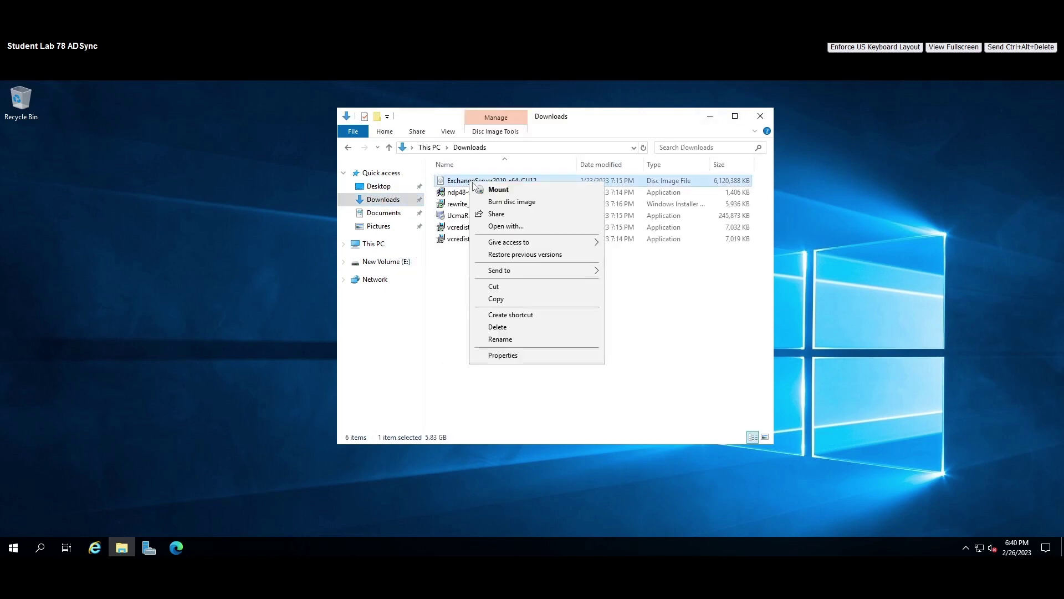
click(499, 190)
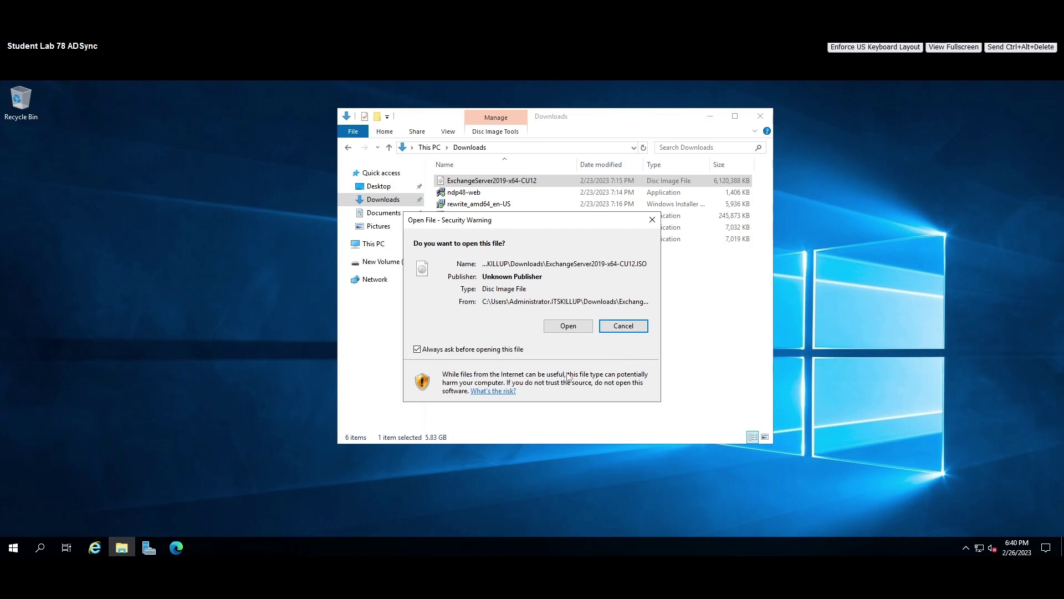
click(562, 326)
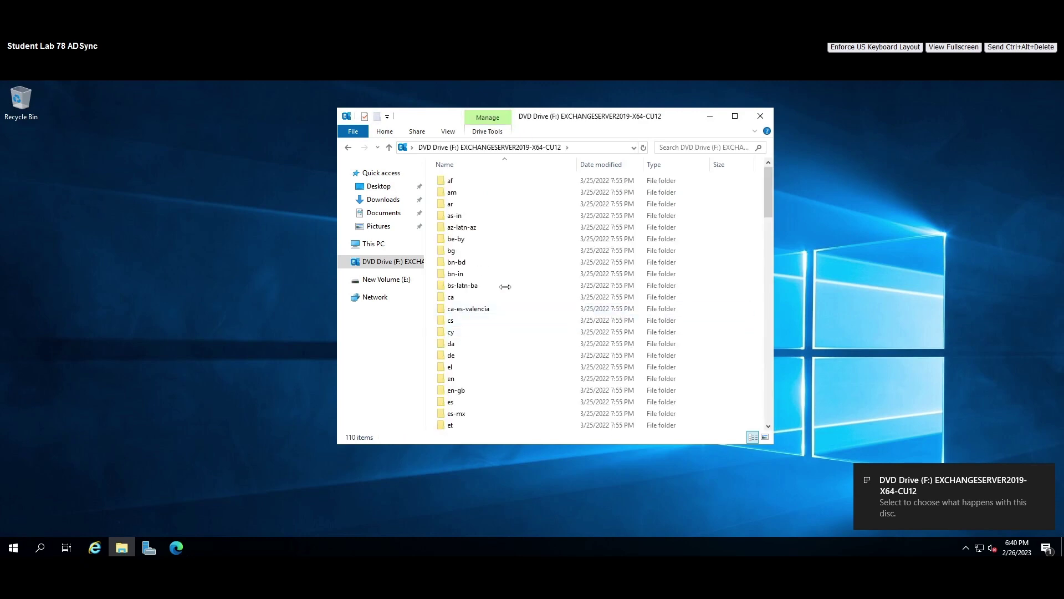
scroll(517, 333, down, 20)
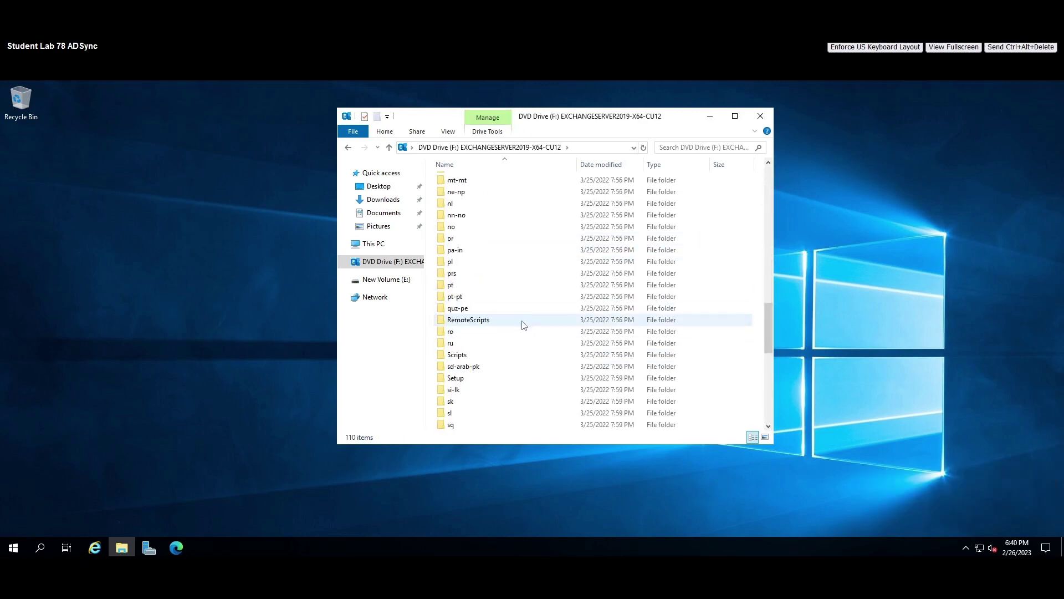
scroll(521, 348, down, 4)
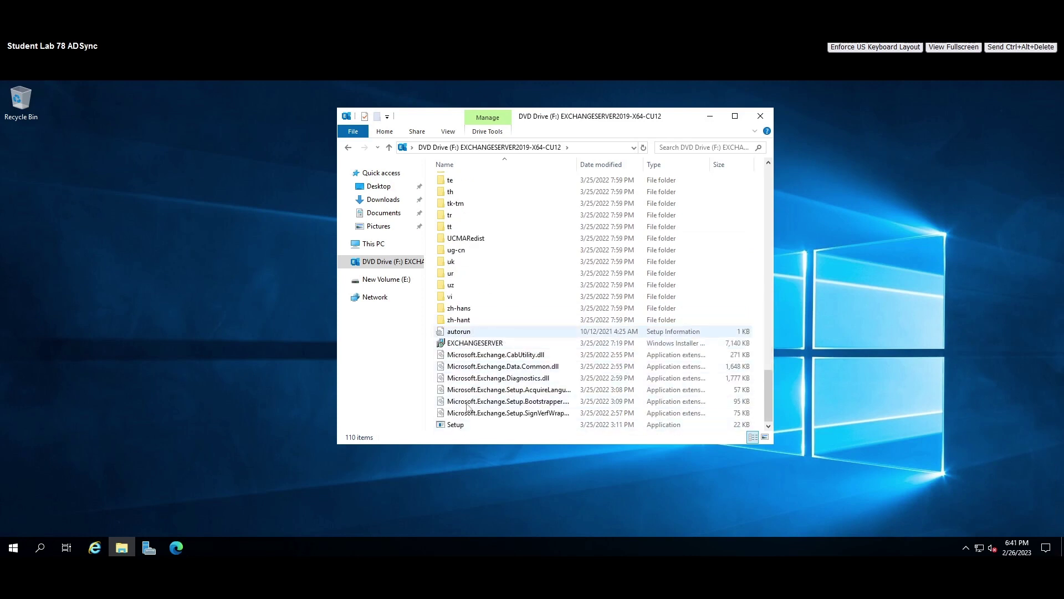
Run Setup from the mounted drive as administrator and minimize the file window.
right_click(465, 433)
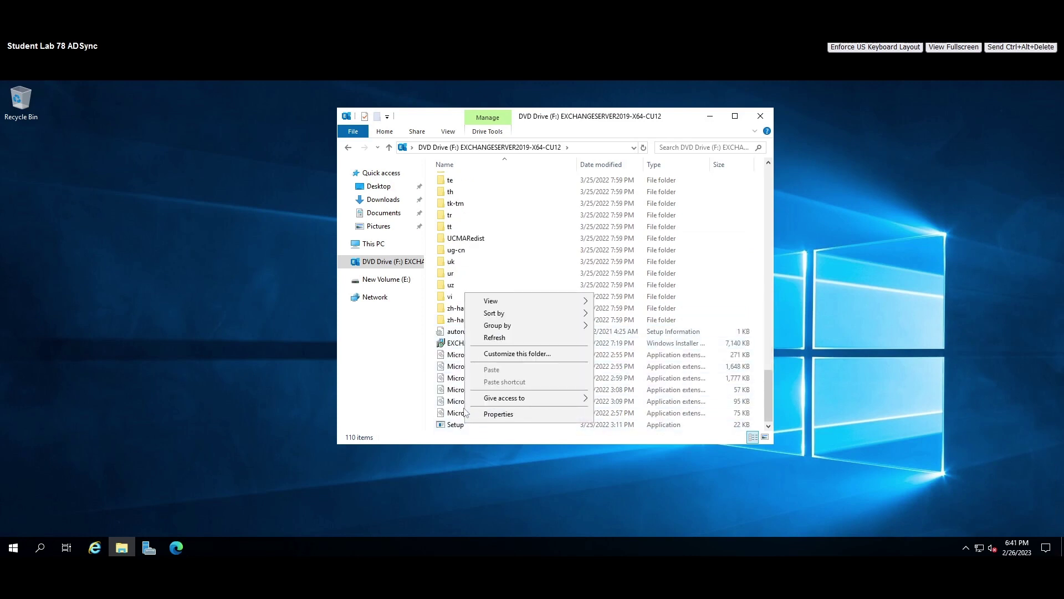
right_click(453, 425)
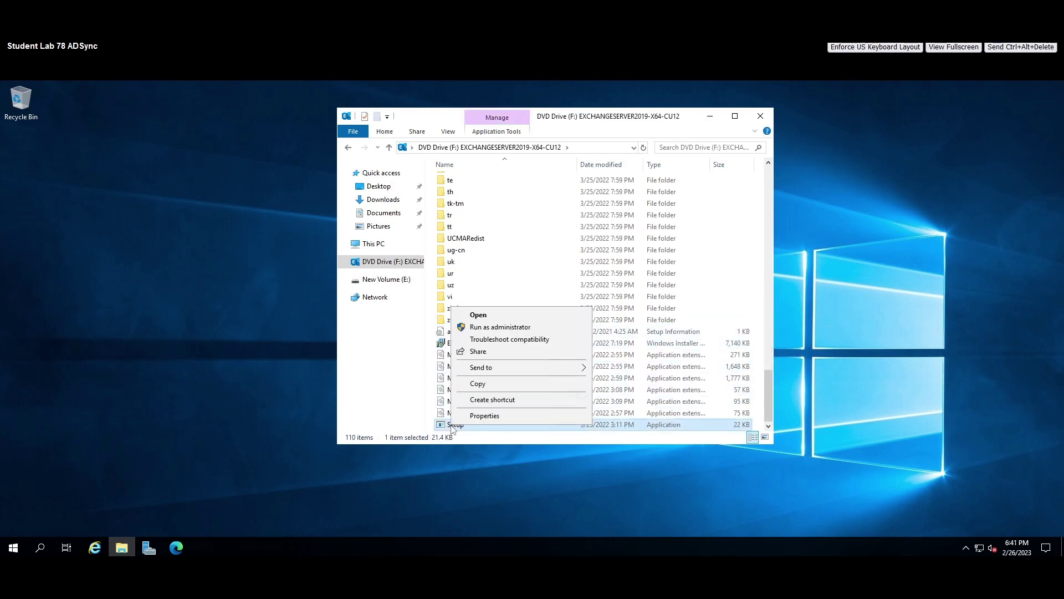
click(506, 329)
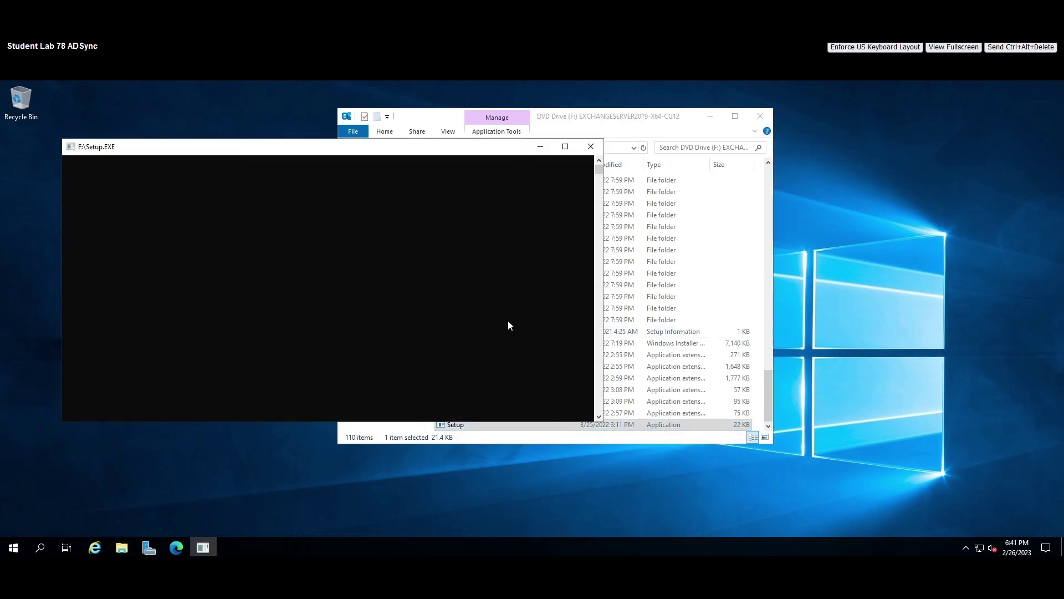
click(709, 116)
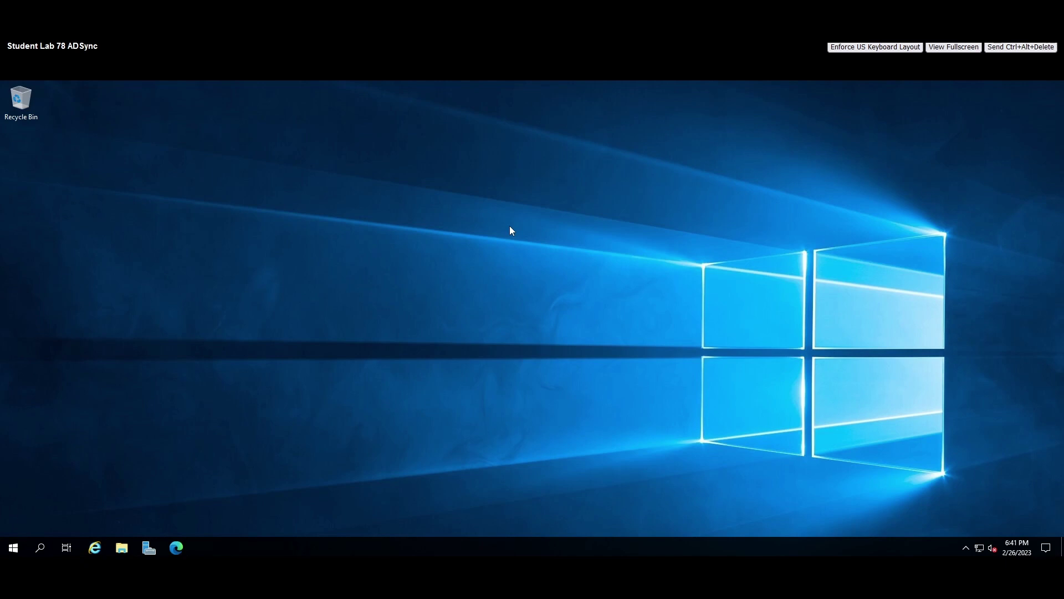
Restore the DVD drive window, rearrange it, and minimize it again.
click(122, 547)
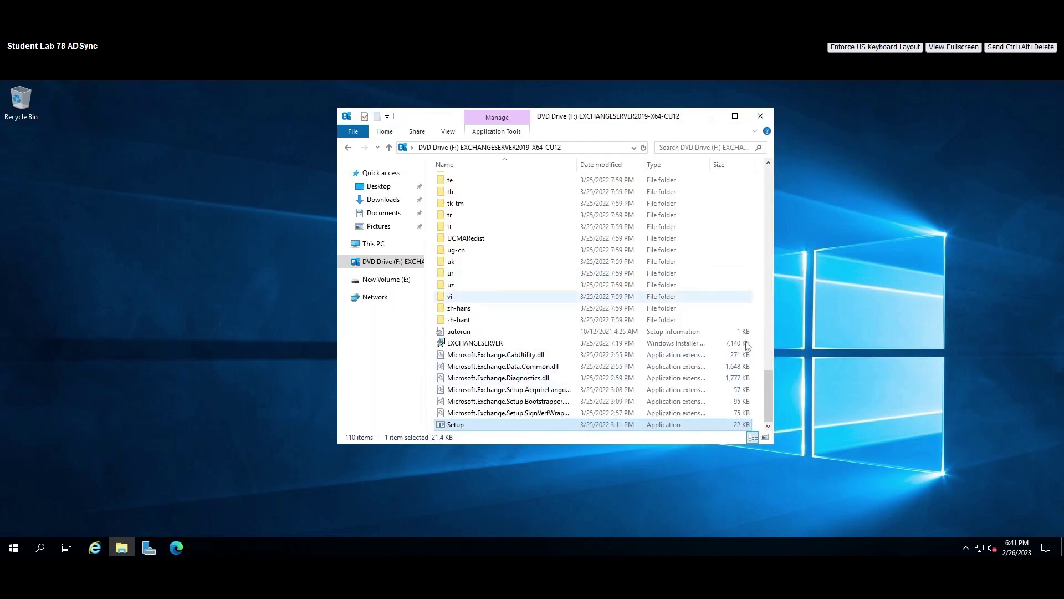
scroll(757, 377, up, 4)
drag(769, 381, 767, 433)
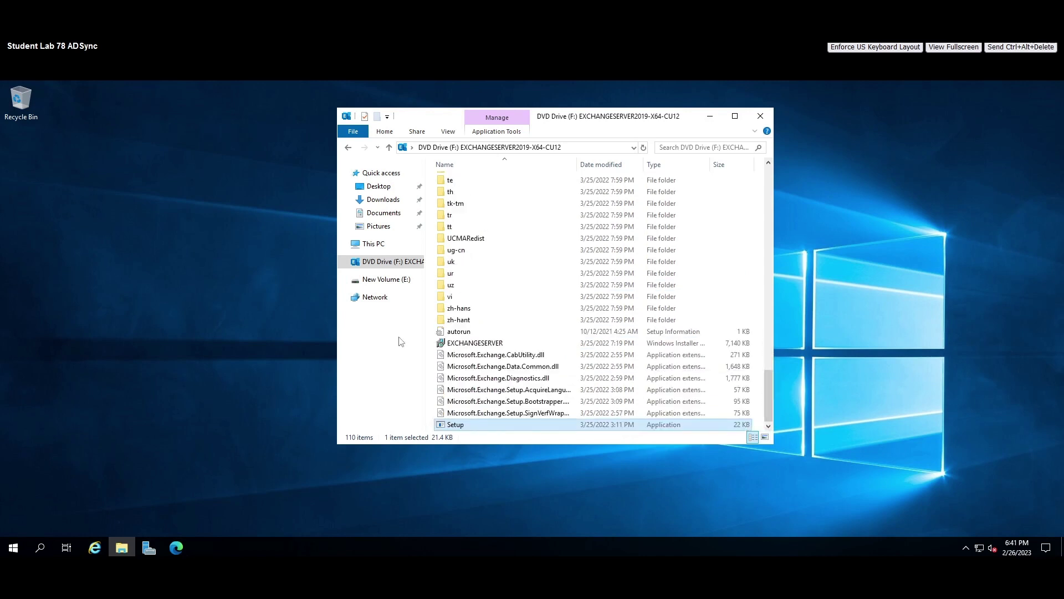
drag(642, 117, 596, 124)
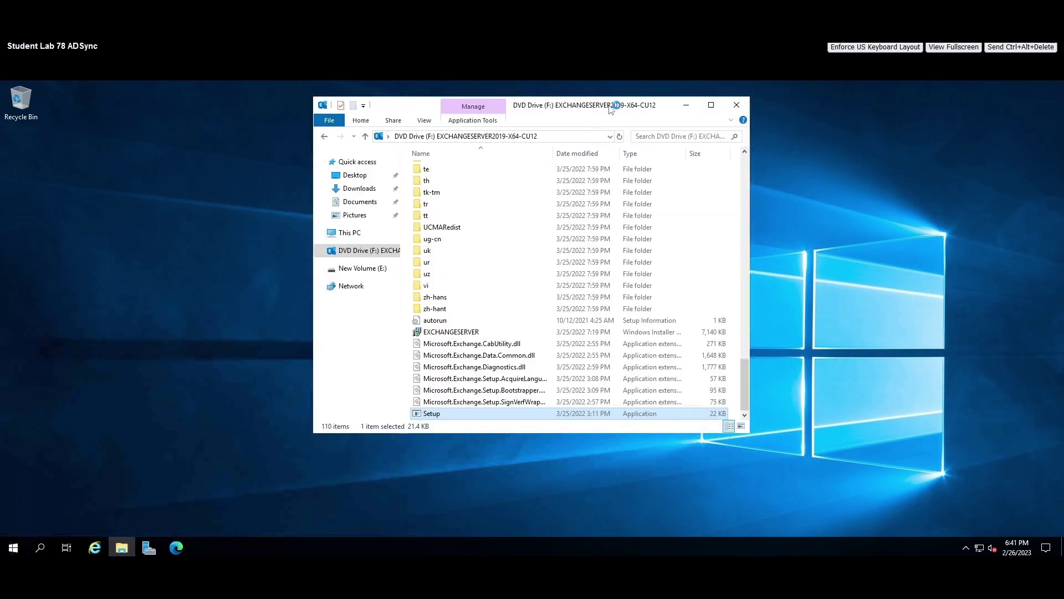
click(685, 108)
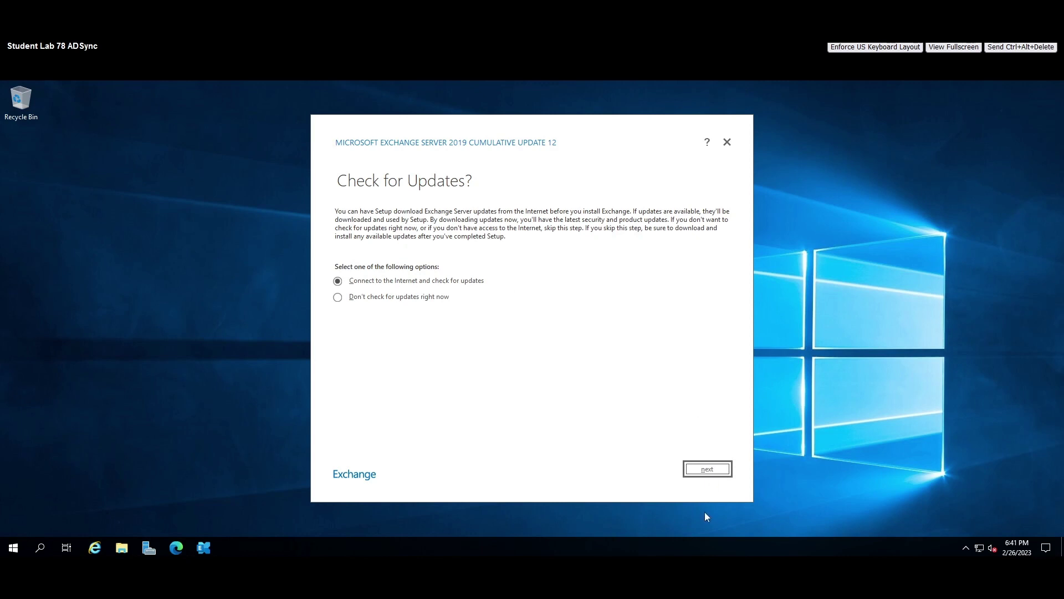
Check online for Setup updates and continue once none are found.
click(707, 468)
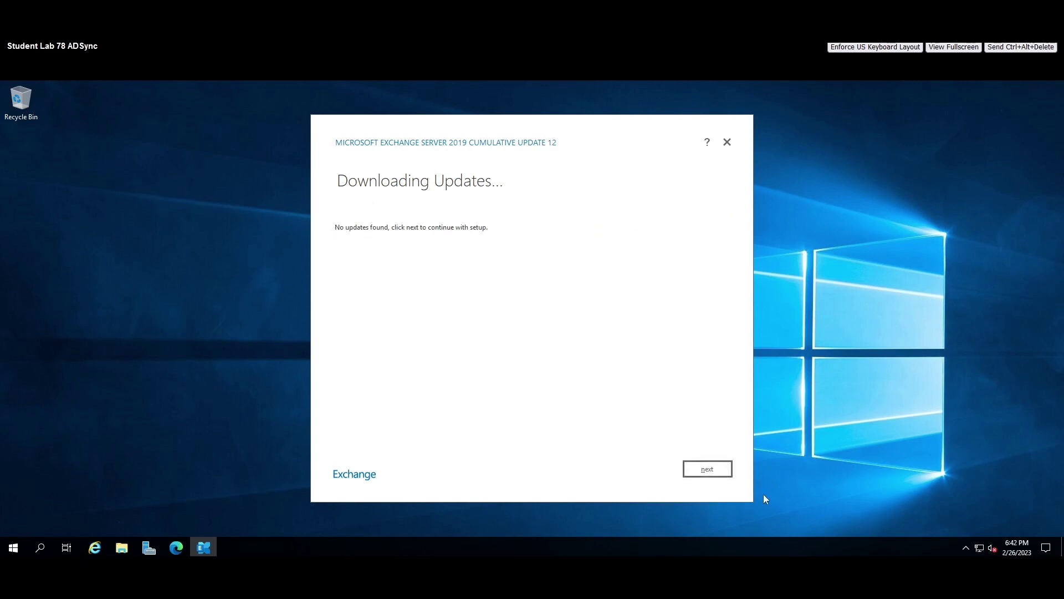
click(710, 470)
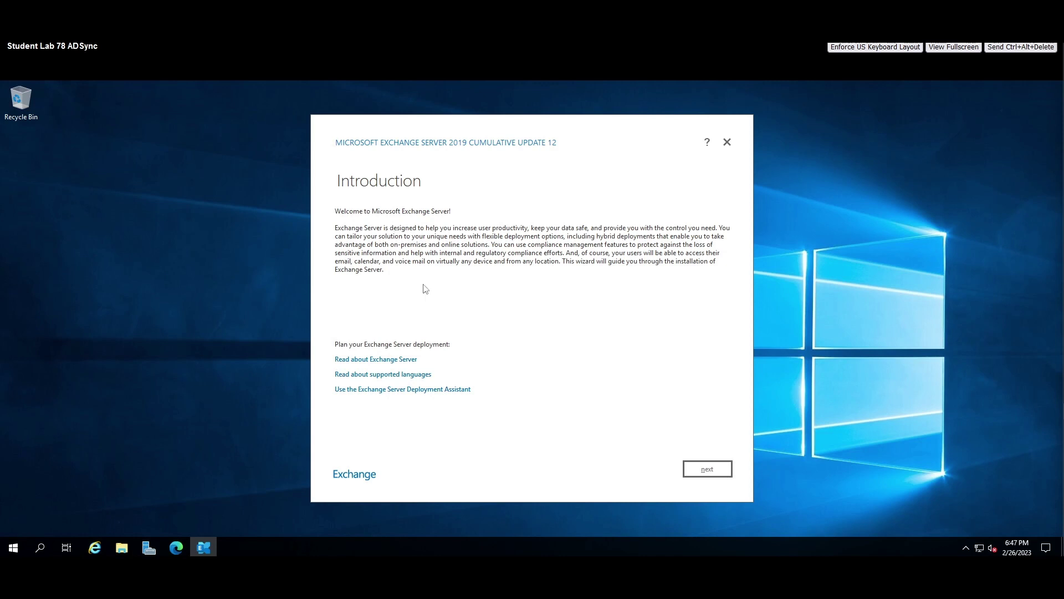
Accept the license without diagnostic sharing, keep recommended settings, and pick Mailbox role with automatic Windows features.
click(699, 468)
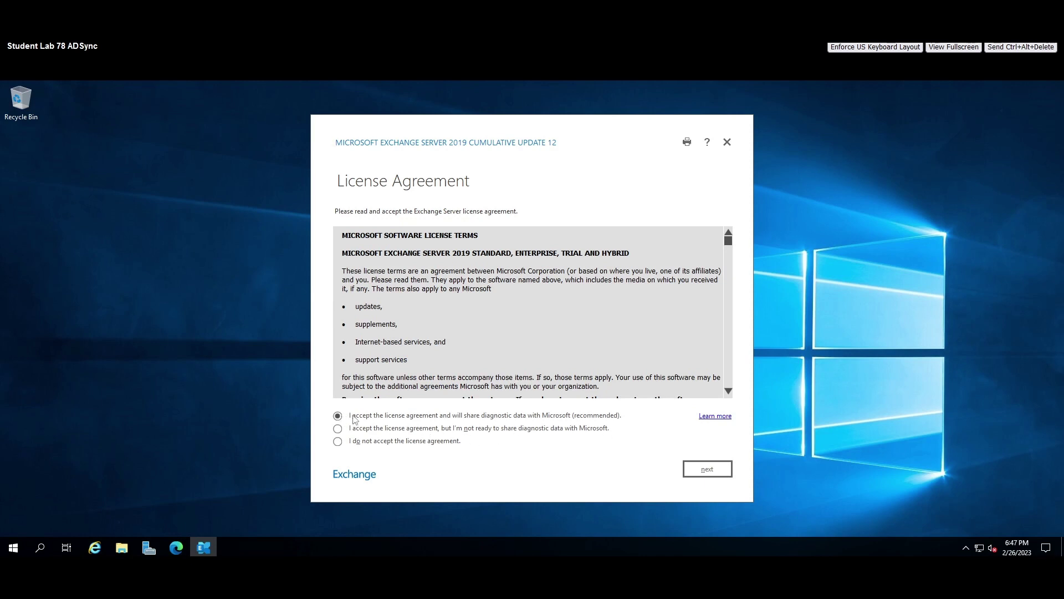
click(338, 432)
click(709, 473)
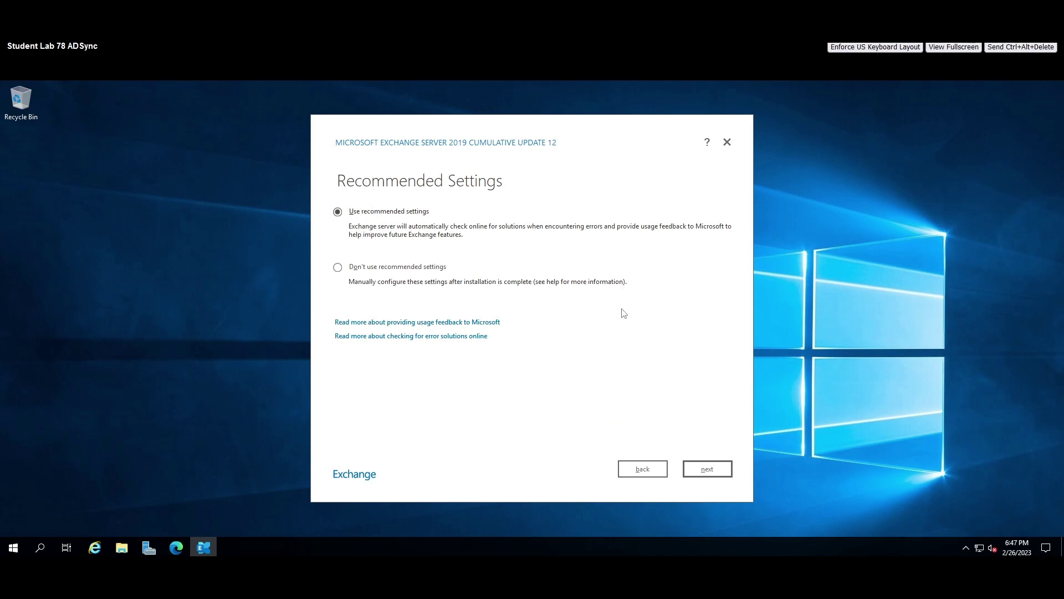
click(709, 471)
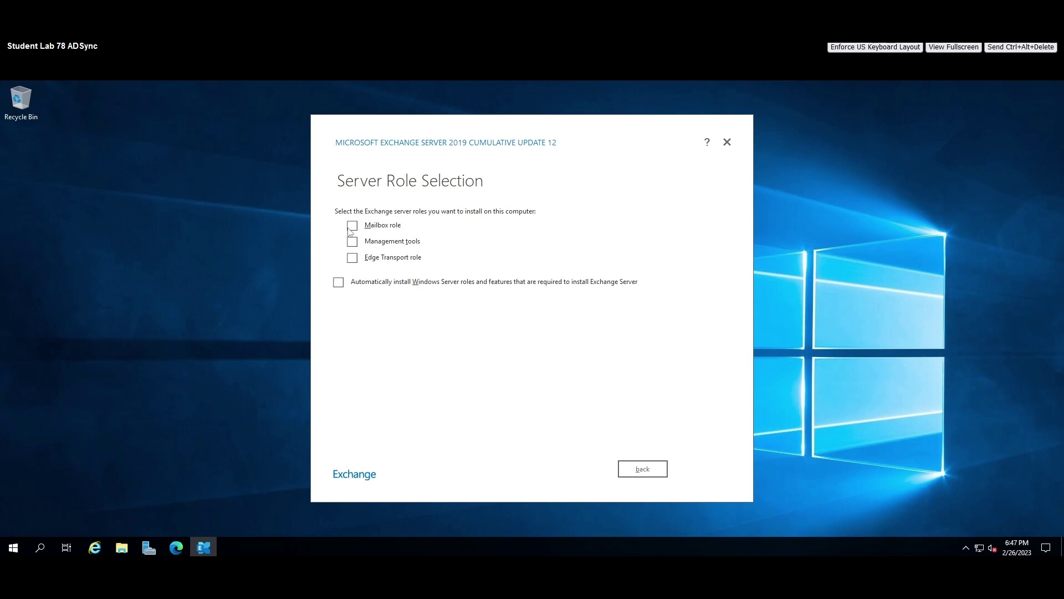
click(353, 226)
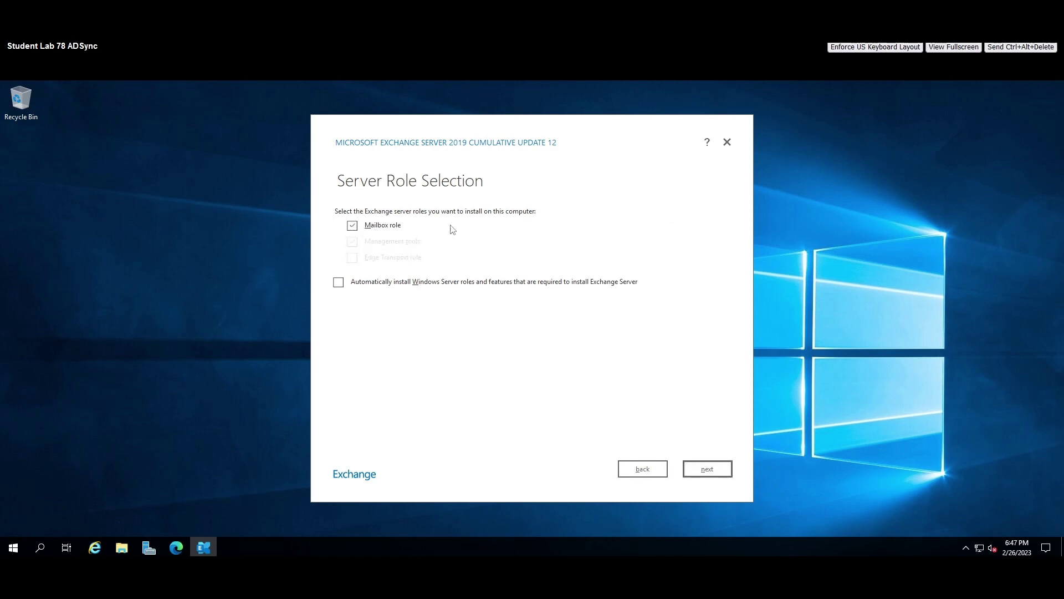
click(338, 283)
Keep the default install path C:\Program Files\Microsoft\Exchange Server\V15 and move on to Exchange Organization.
click(712, 470)
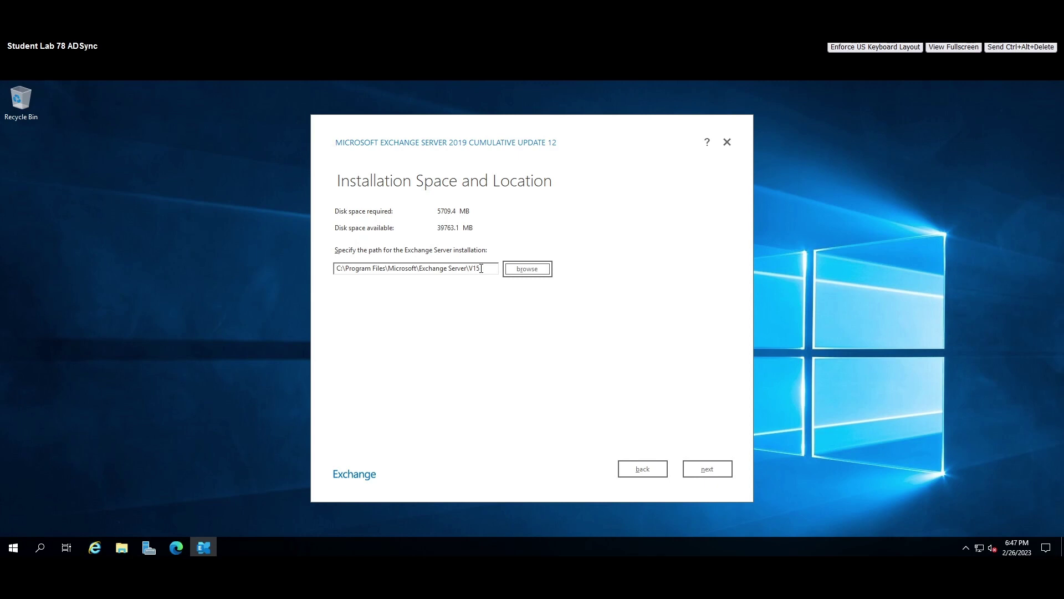
drag(481, 268, 331, 270)
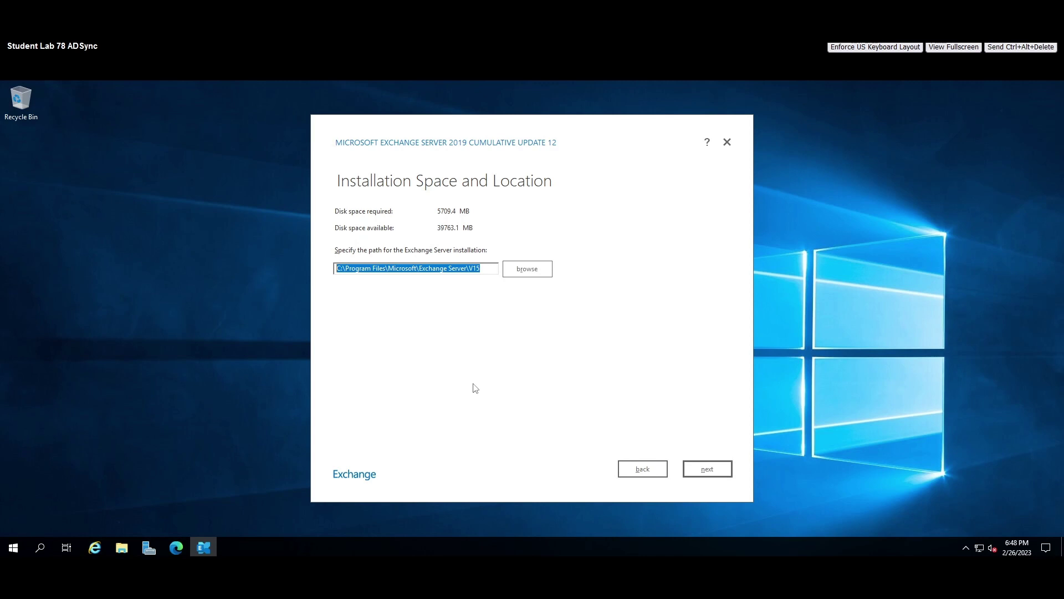
click(485, 268)
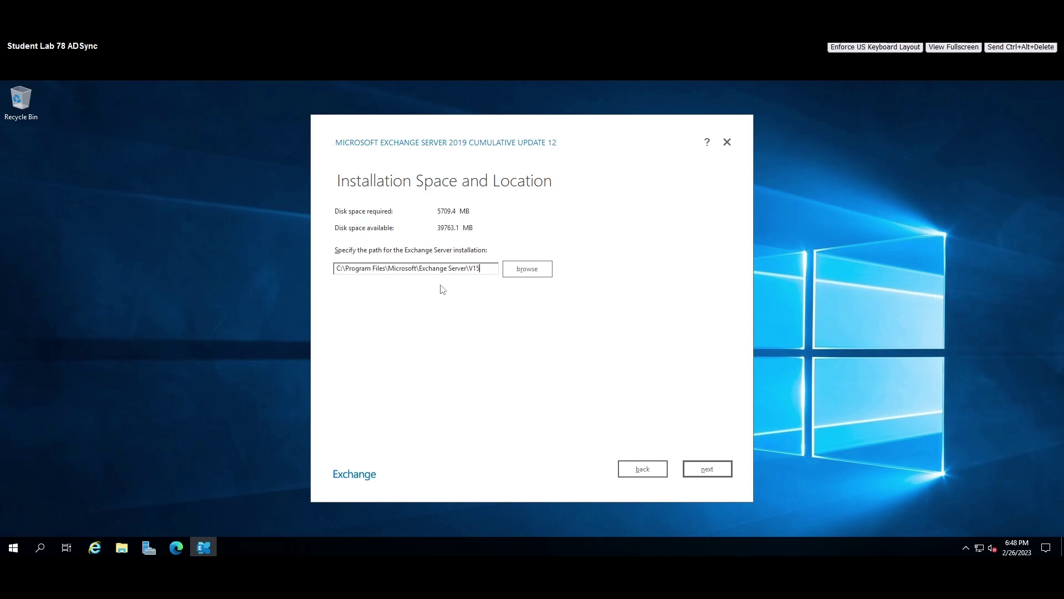
click(715, 472)
Name the organization iITSKILLUP, keep malware scanning enabled, and run the readiness checks.
key(BackSpace)
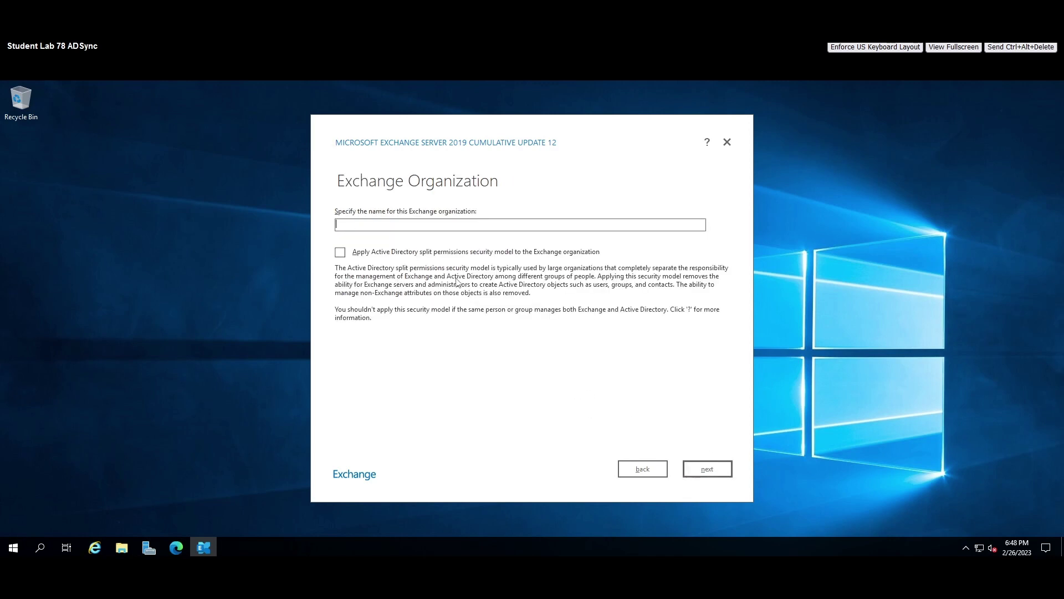
text(i)
text(IT)
text(SKILL)
text(UP)
click(708, 470)
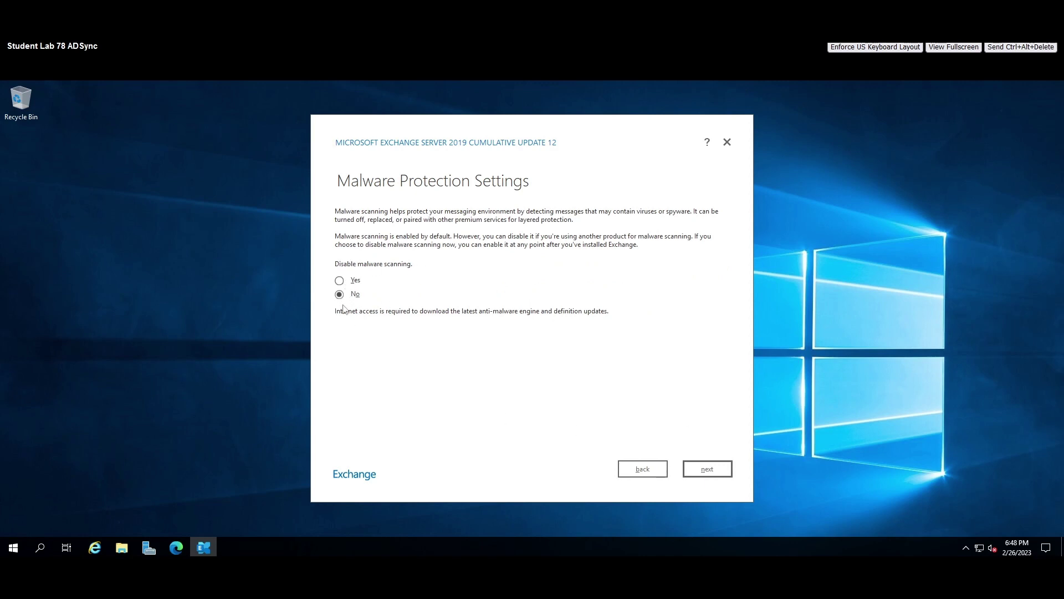
click(712, 471)
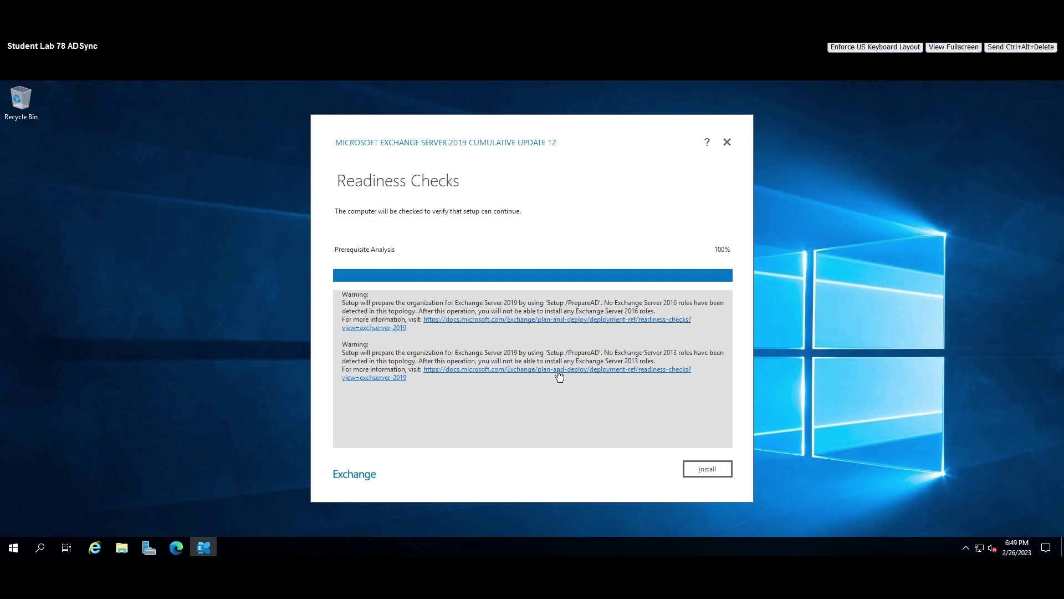
click(559, 371)
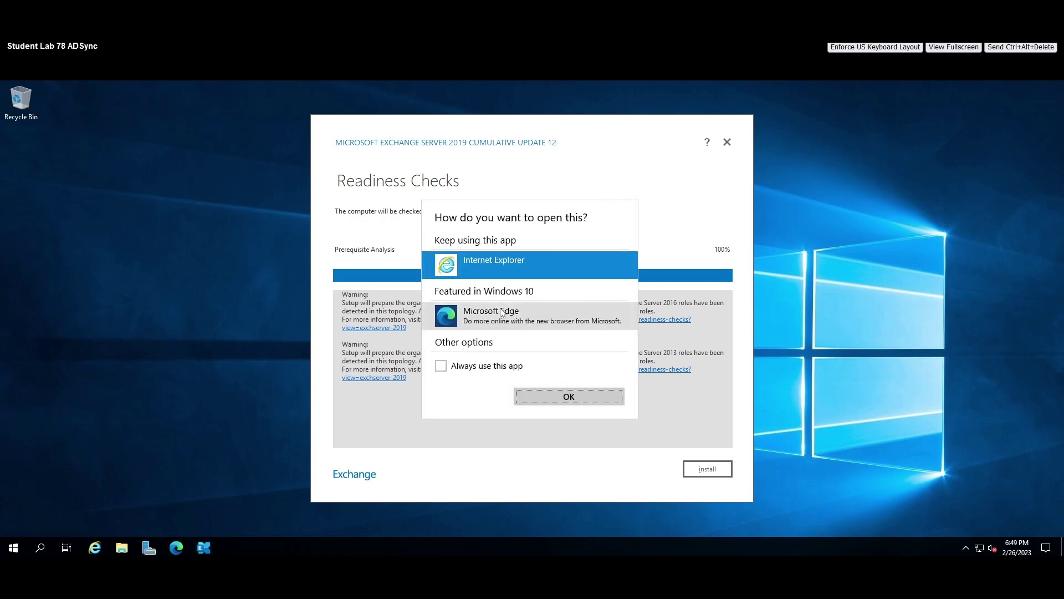
Open the readiness-checks documentation link in Microsoft Edge, then minimize the browser.
click(484, 318)
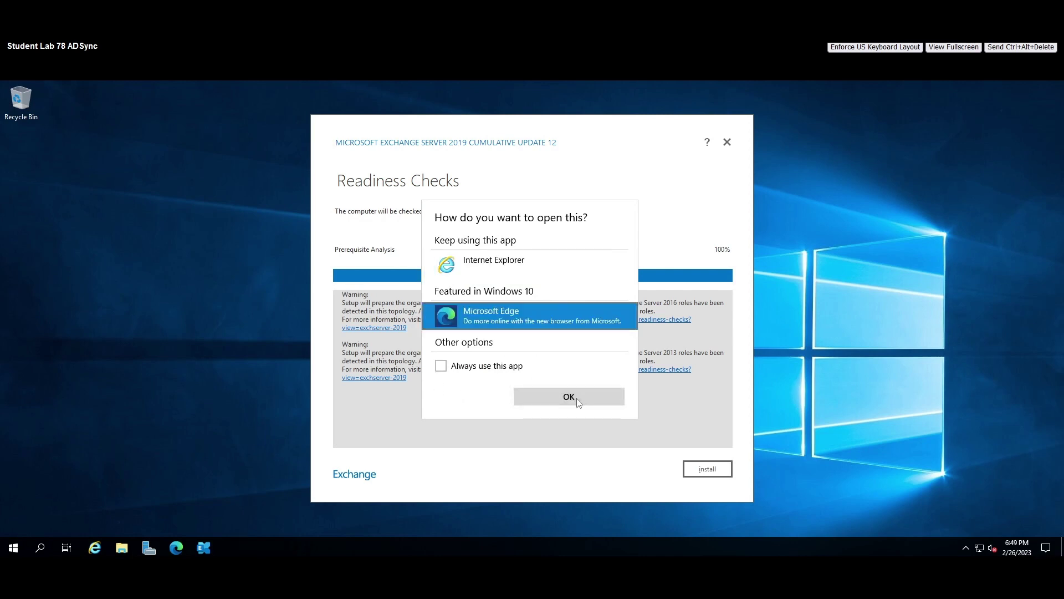
click(569, 396)
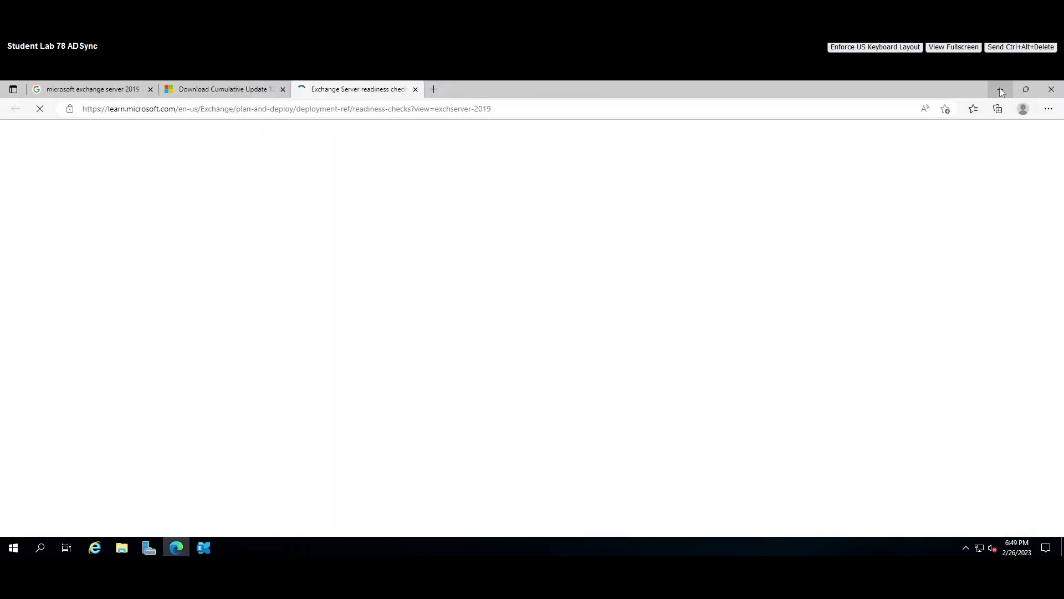
click(1001, 89)
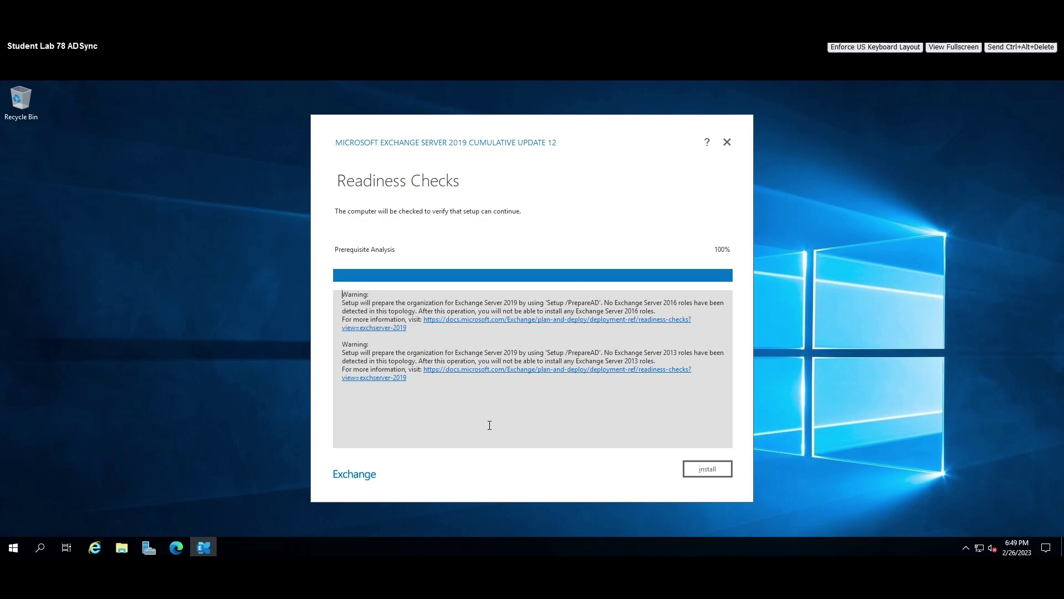
Install Exchange, then finish the wizard with 'Launch Exchange Administration Center' unticked.
click(710, 469)
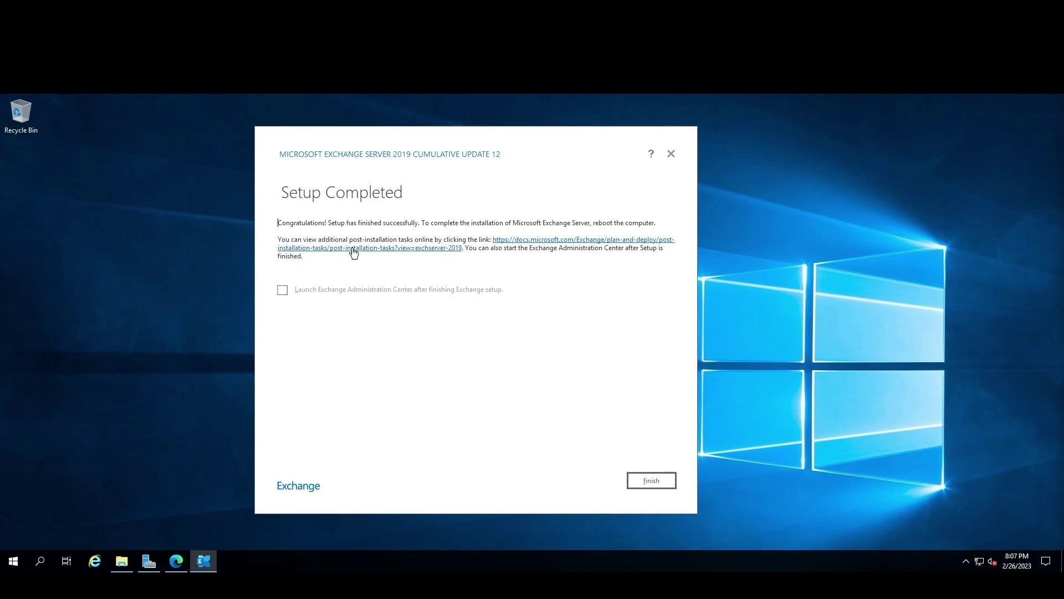
click(282, 291)
click(282, 291)
click(652, 480)
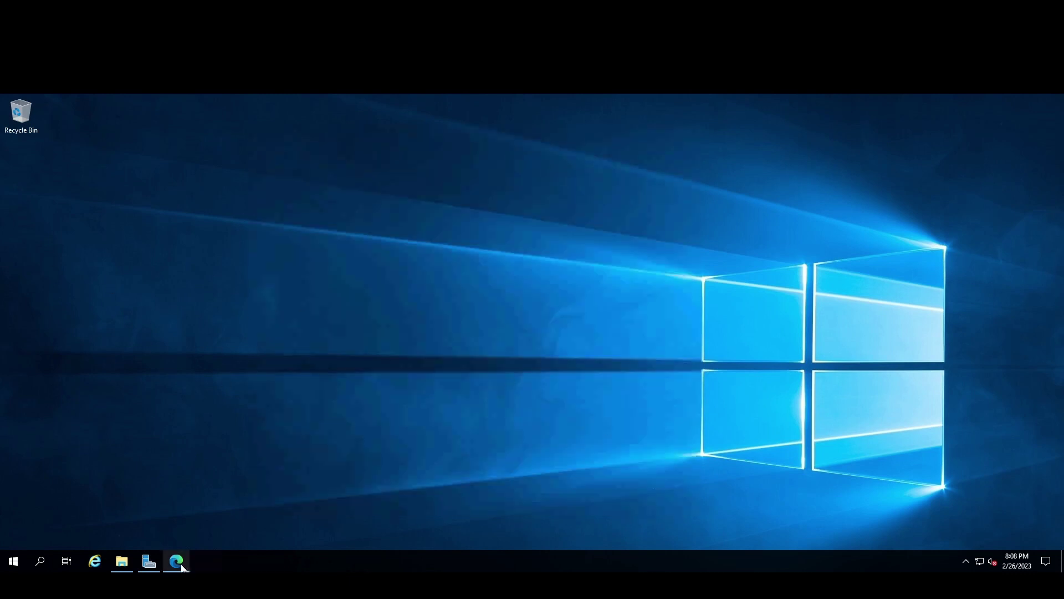
Sign back in to Windows with the administrator password.
mouse_move(182, 565)
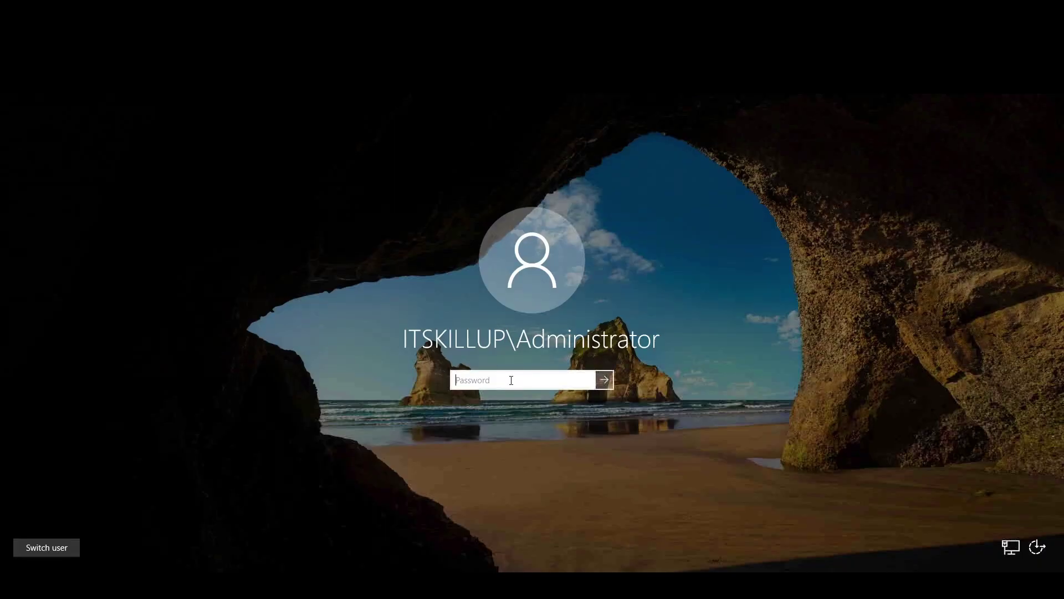
text(Pa$$w0rd)
key(Return)
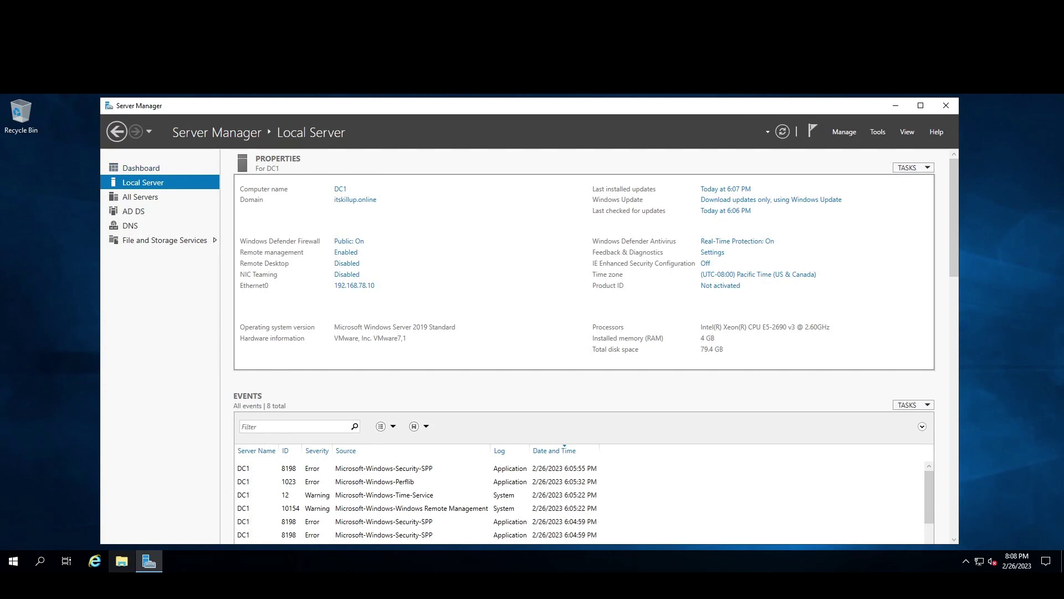
Launch Active Directory Users and Computers from Server Manager's Tools menu and minimize Server Manager.
click(877, 132)
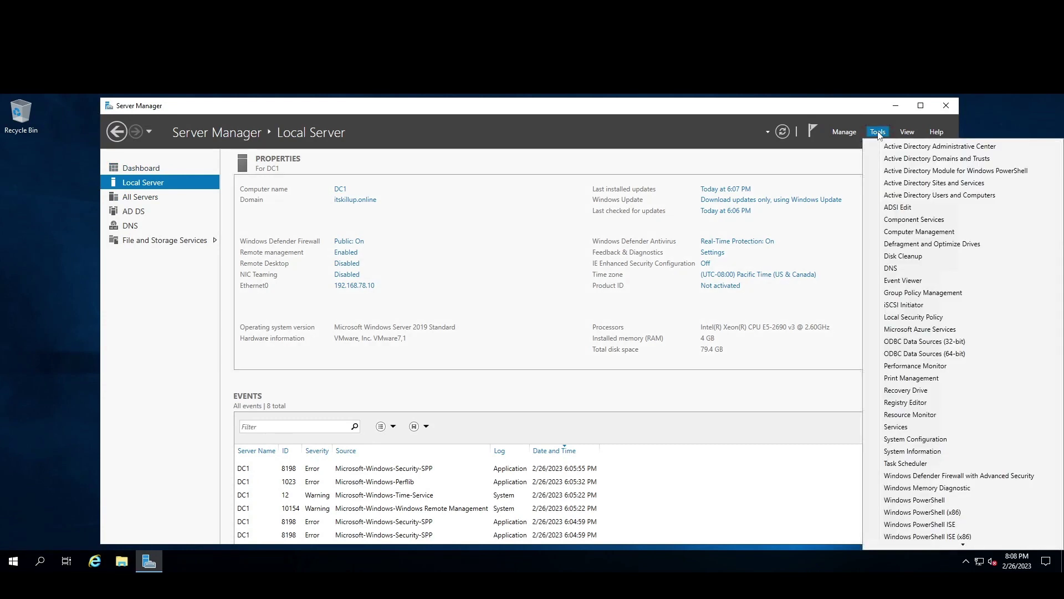
click(924, 195)
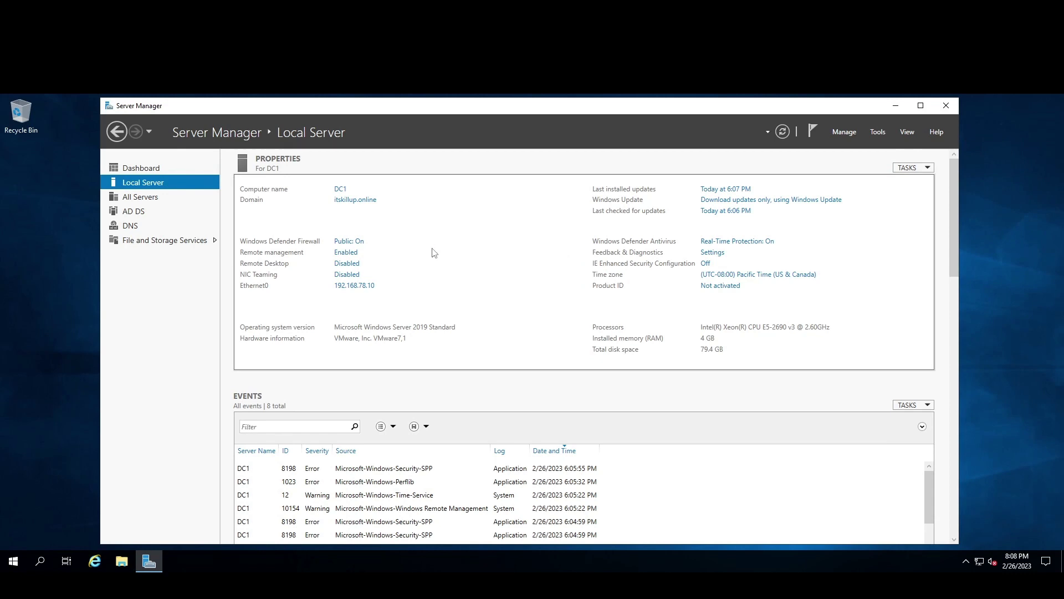
click(895, 105)
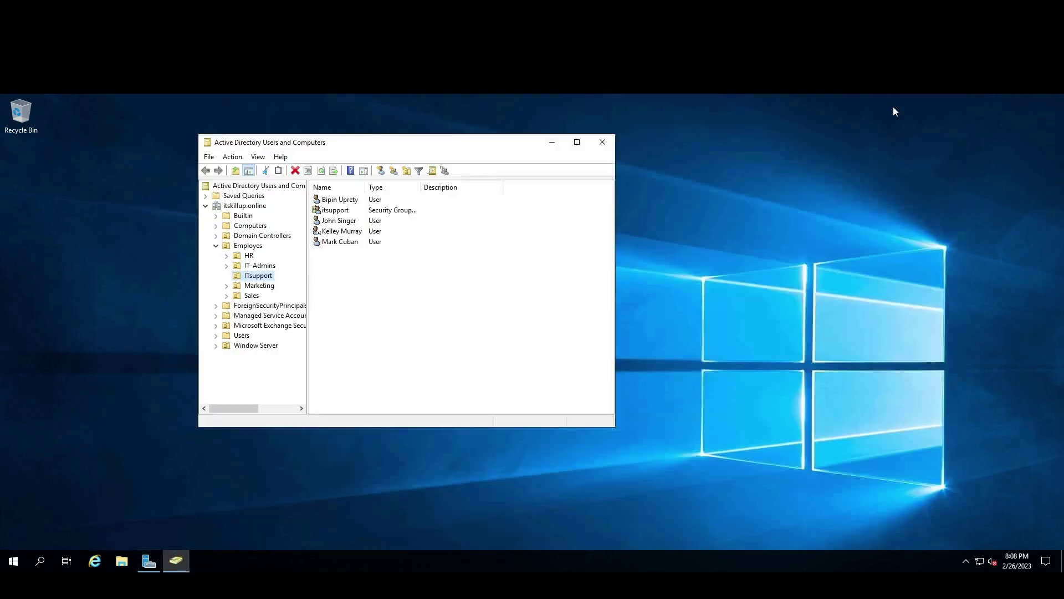
Refresh ITsupport, maximize the console, widen the tree pane, and show Microsoft Exchange Security Groups.
click(235, 158)
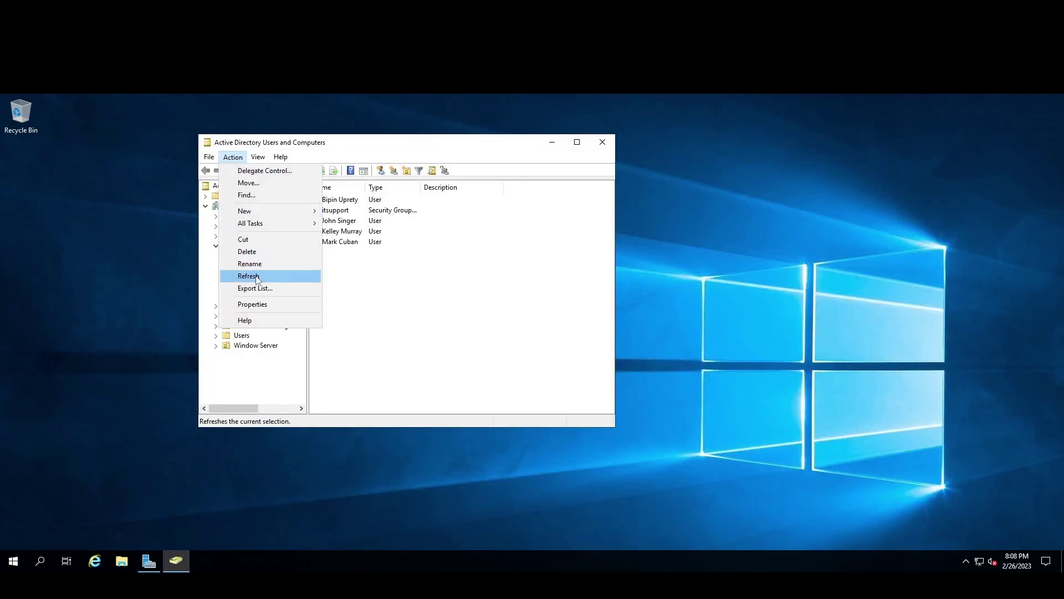
click(257, 278)
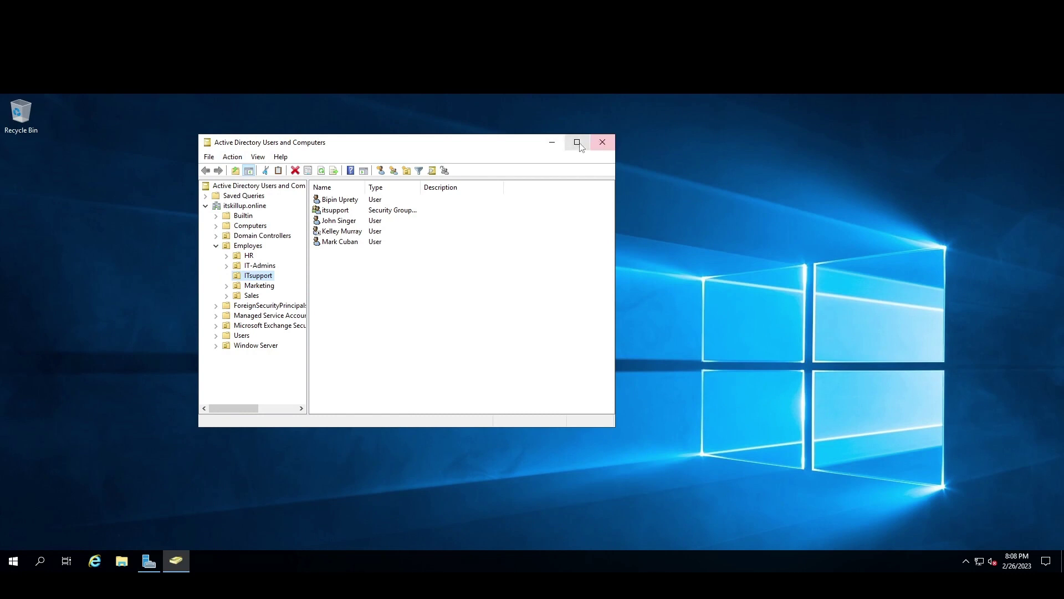
click(577, 142)
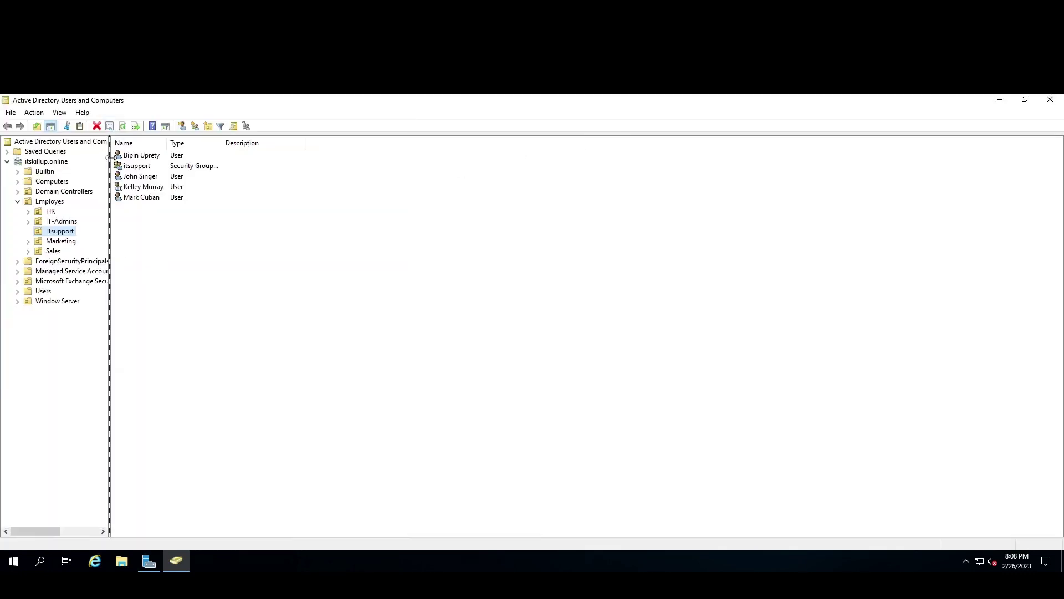
drag(109, 158, 207, 160)
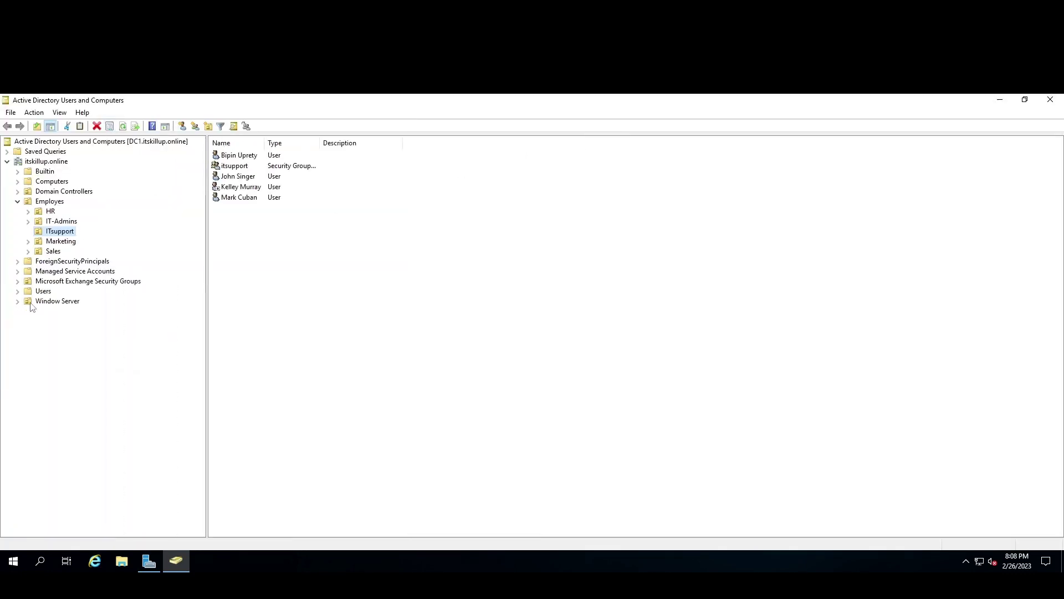
click(72, 282)
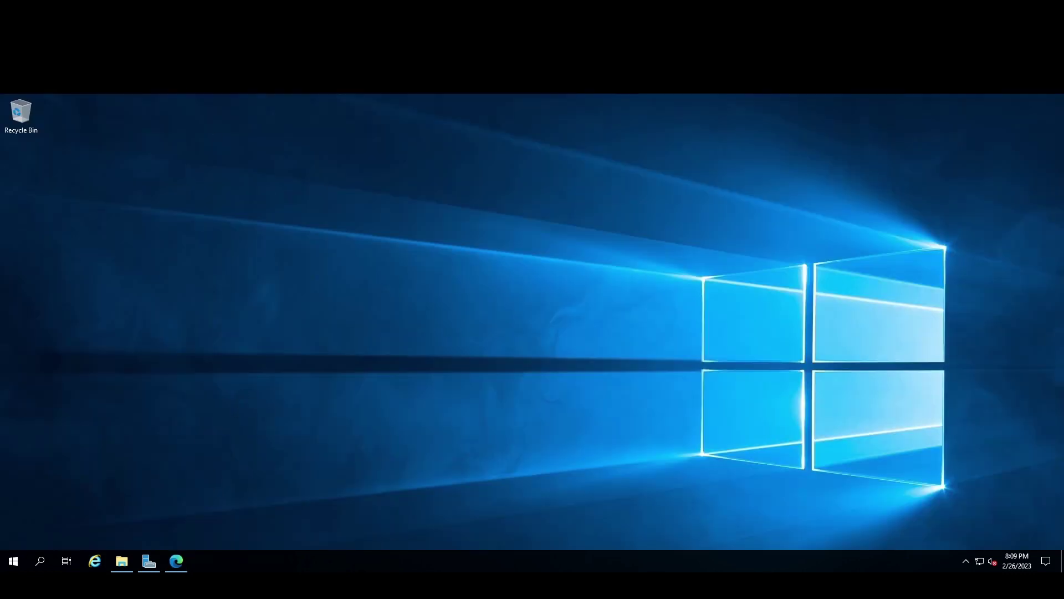
Open a new InPrivate window in Microsoft Edge.
click(178, 562)
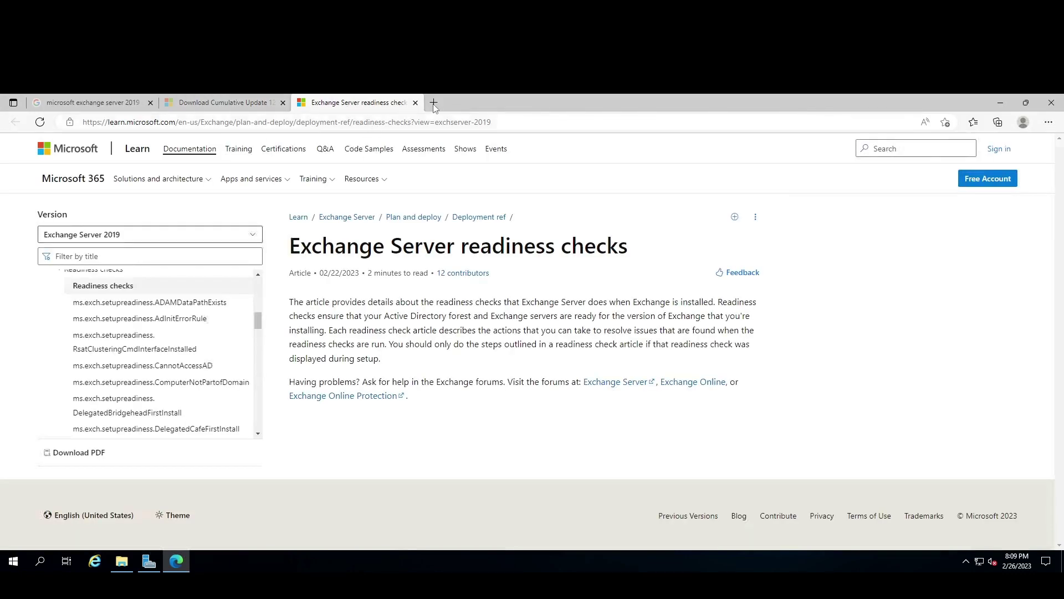
click(434, 102)
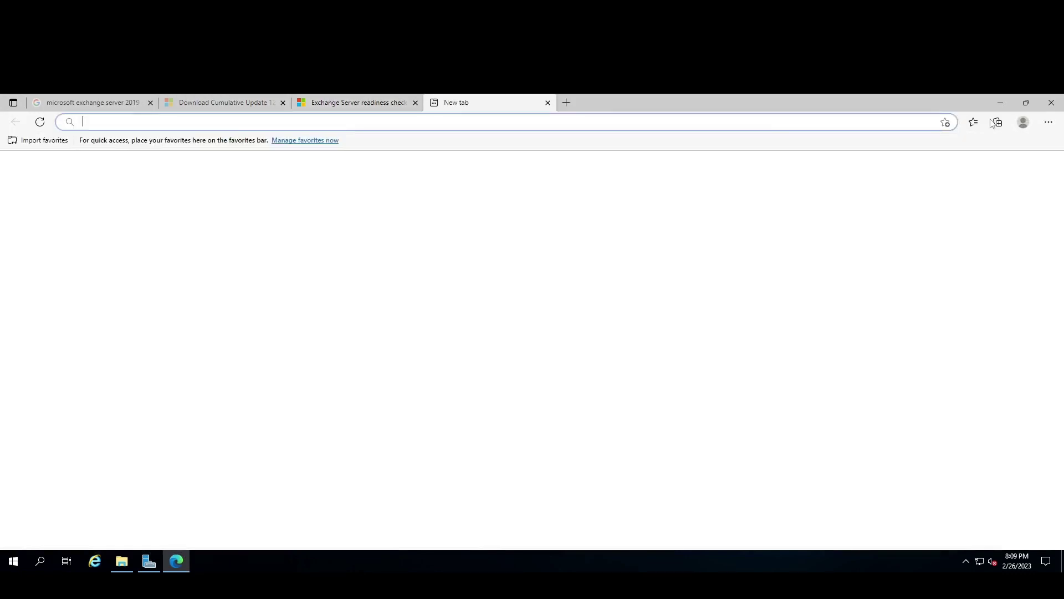
click(1048, 122)
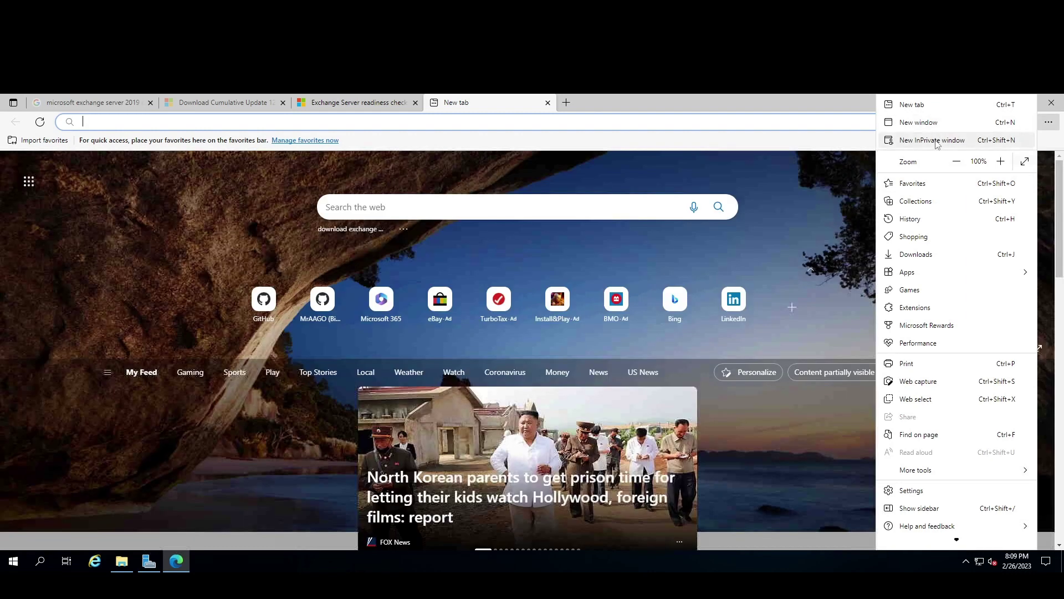
click(935, 142)
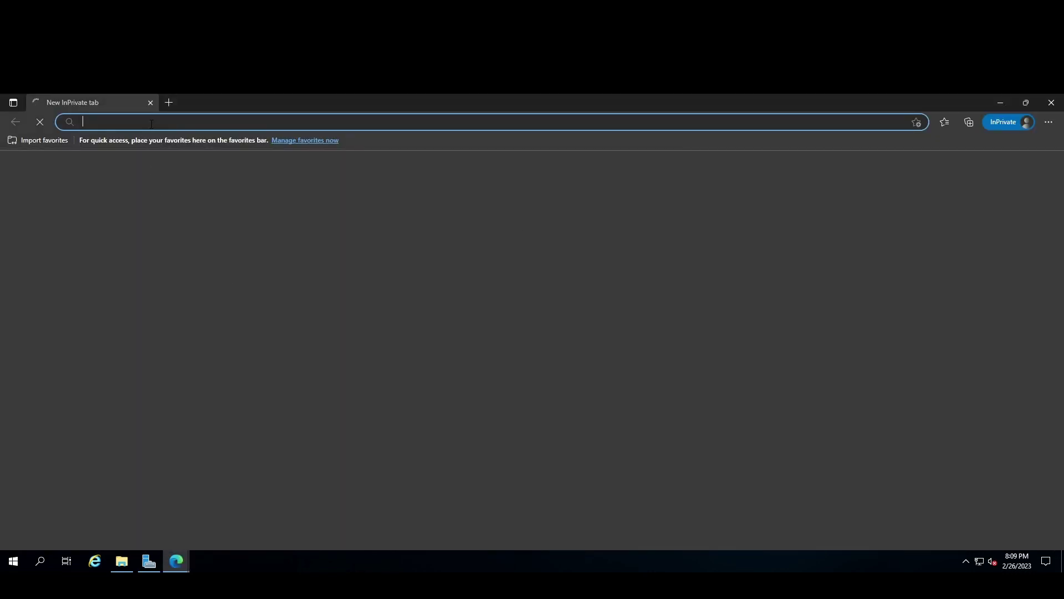
text(htt)
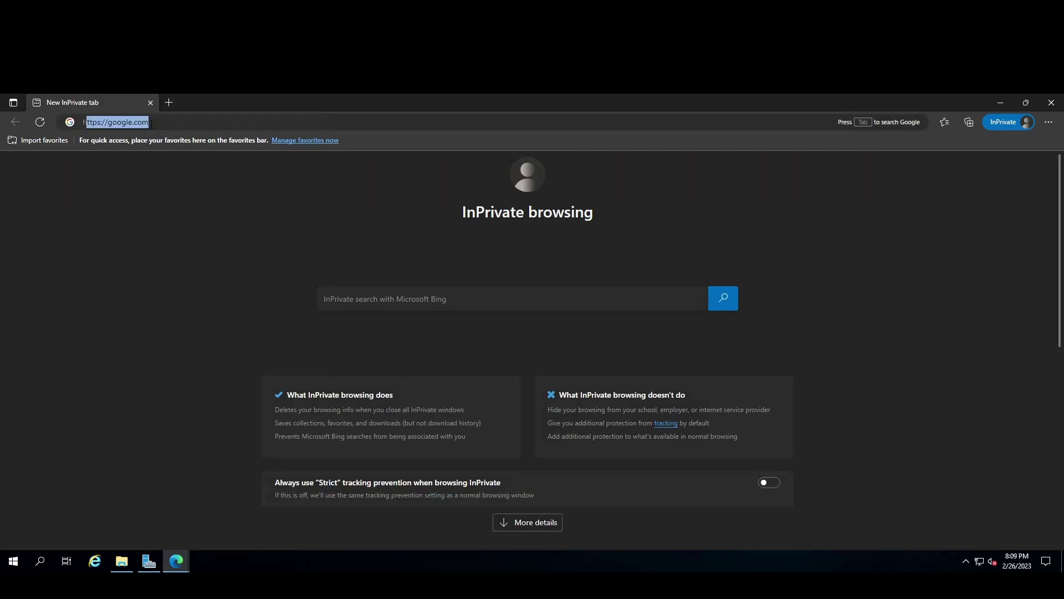
text(ps://)
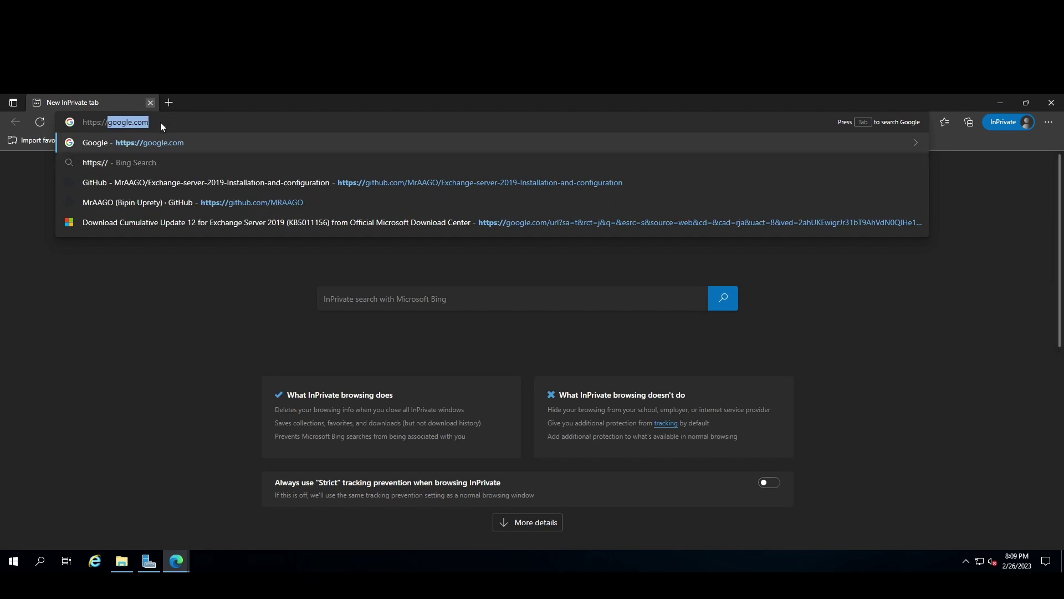
click(202, 308)
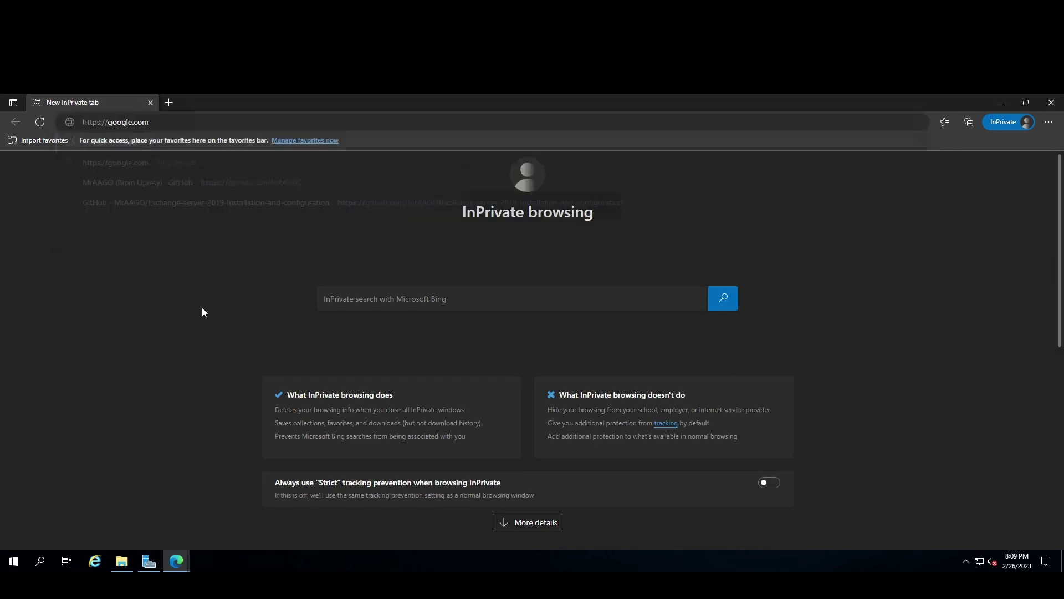
click(160, 123)
click(160, 123)
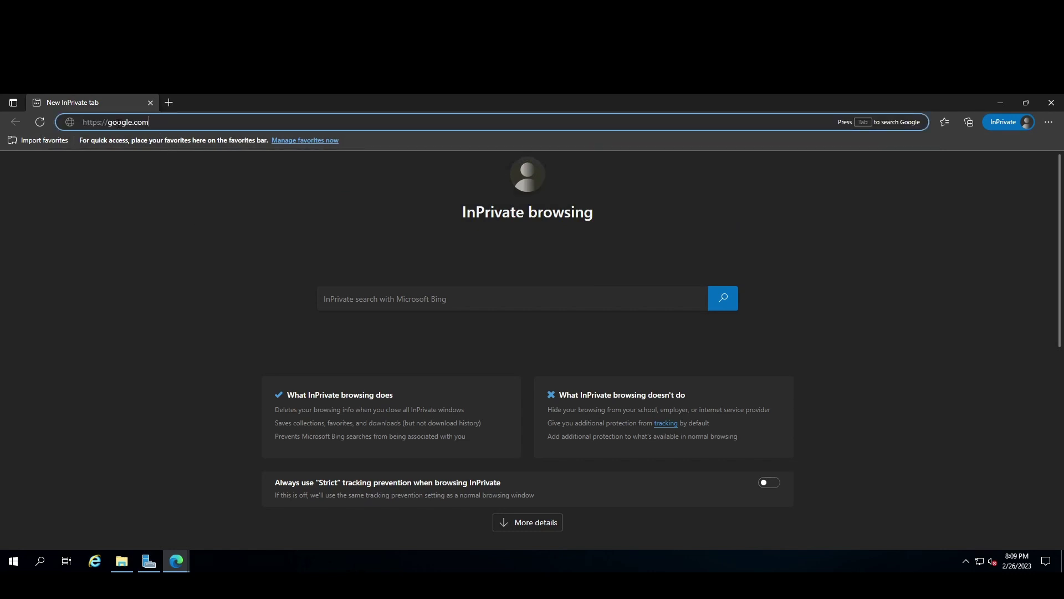
drag(148, 122, 107, 122)
text(ms1)
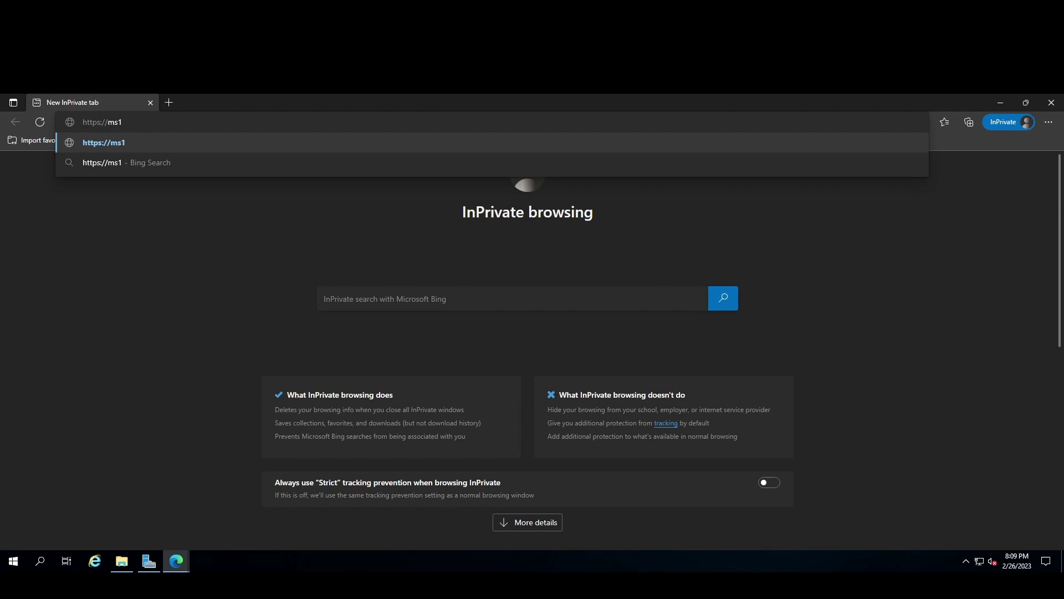
Check the server's name in Server Manager's Local Server properties.
click(999, 103)
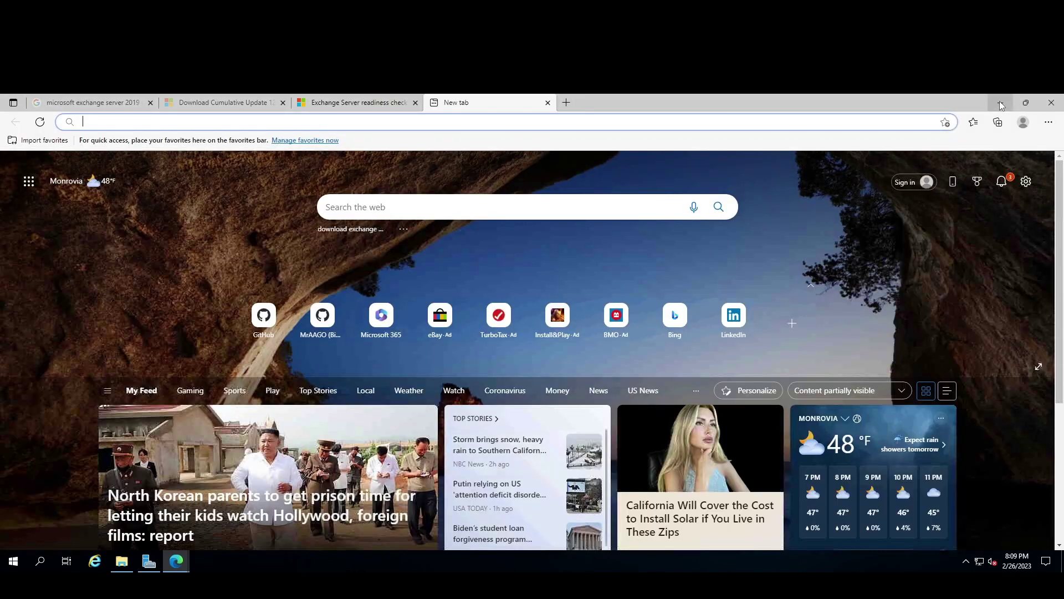
click(1000, 103)
click(149, 560)
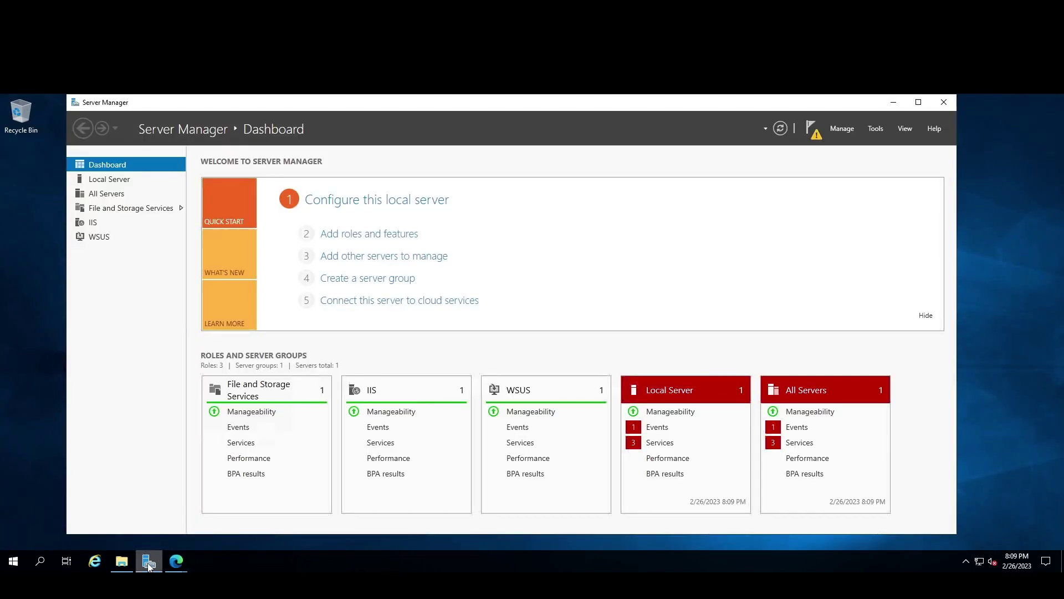
click(120, 180)
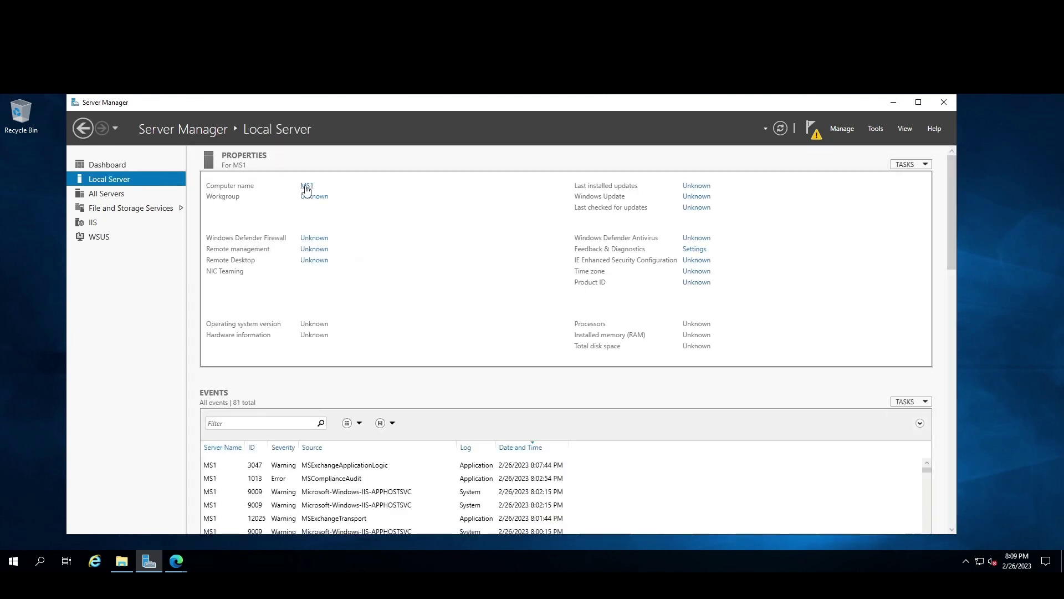
mouse_move(185, 564)
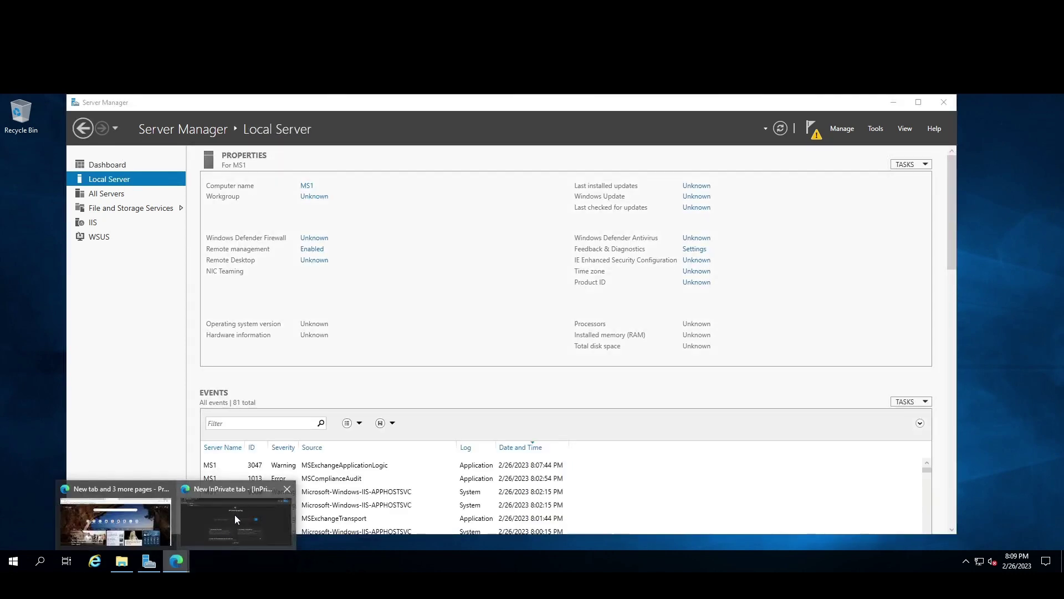
click(234, 514)
text(.)
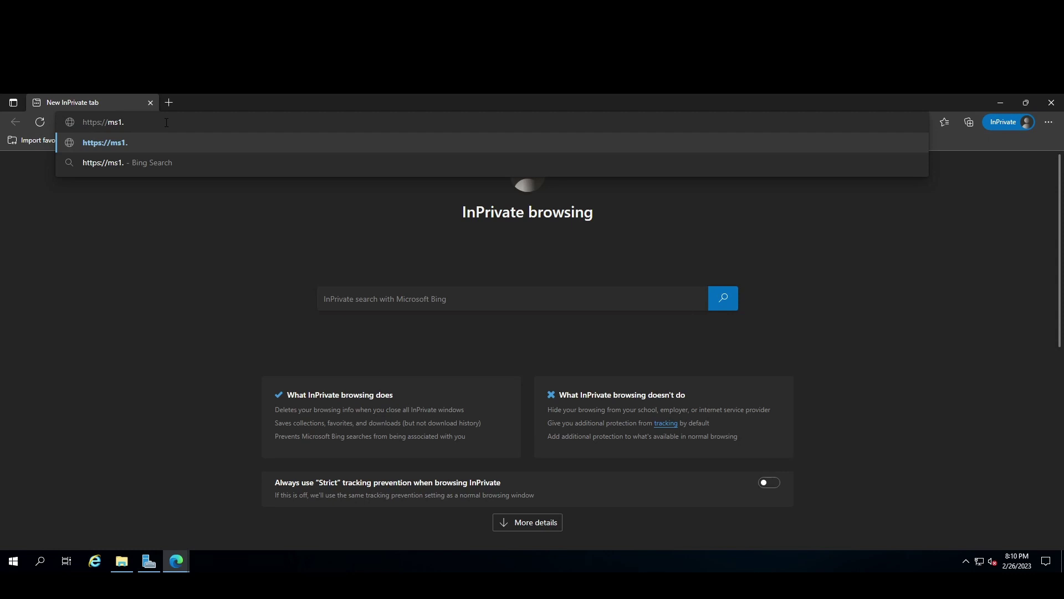
text(itskillup)
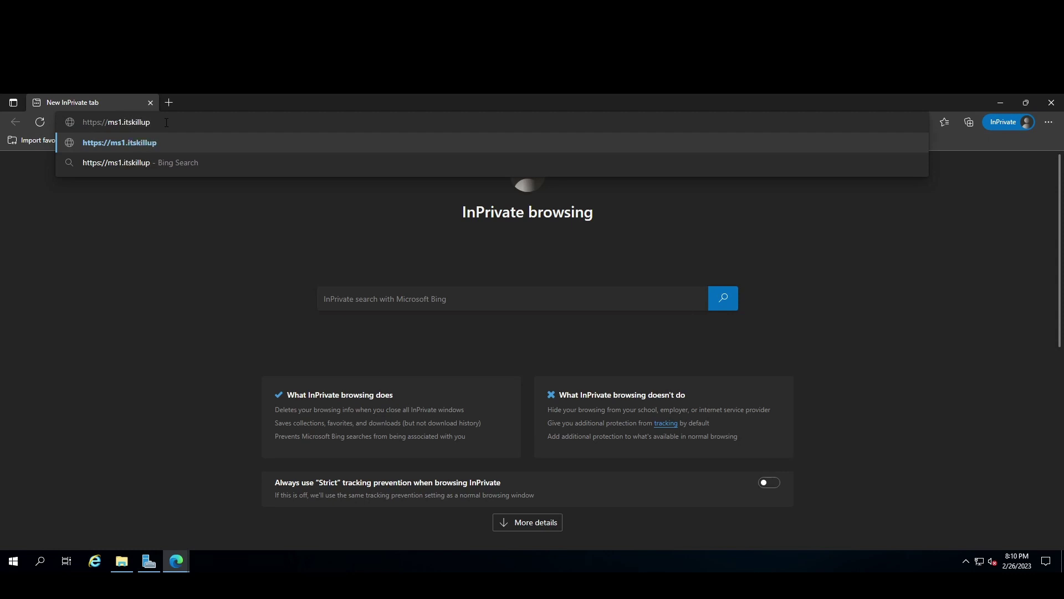
text(.online/ecp)
key(Return)
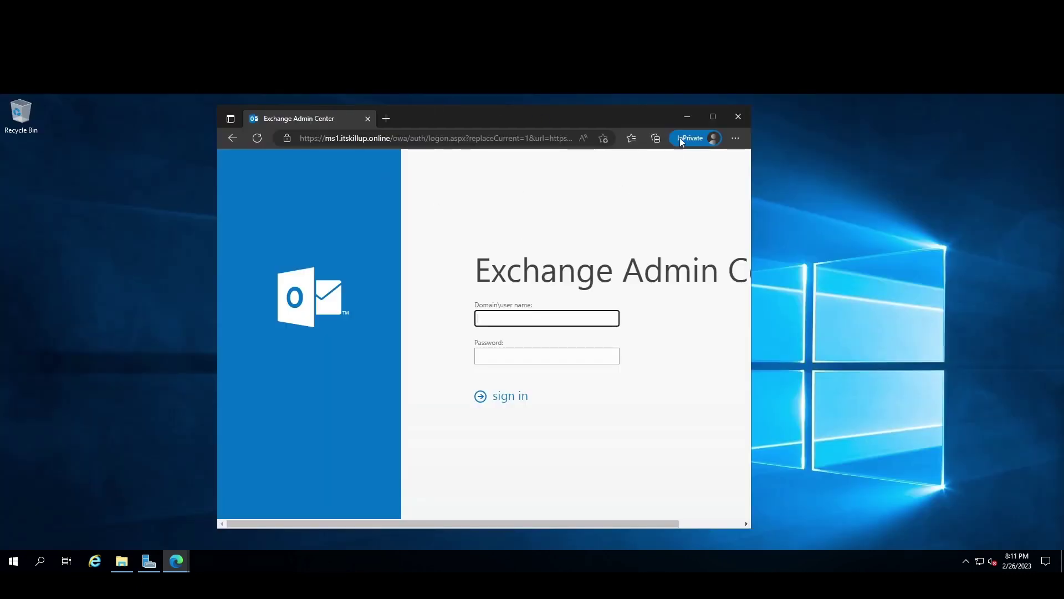
Maximize Edge and sign in with the domain administrator's user name and password.
click(710, 119)
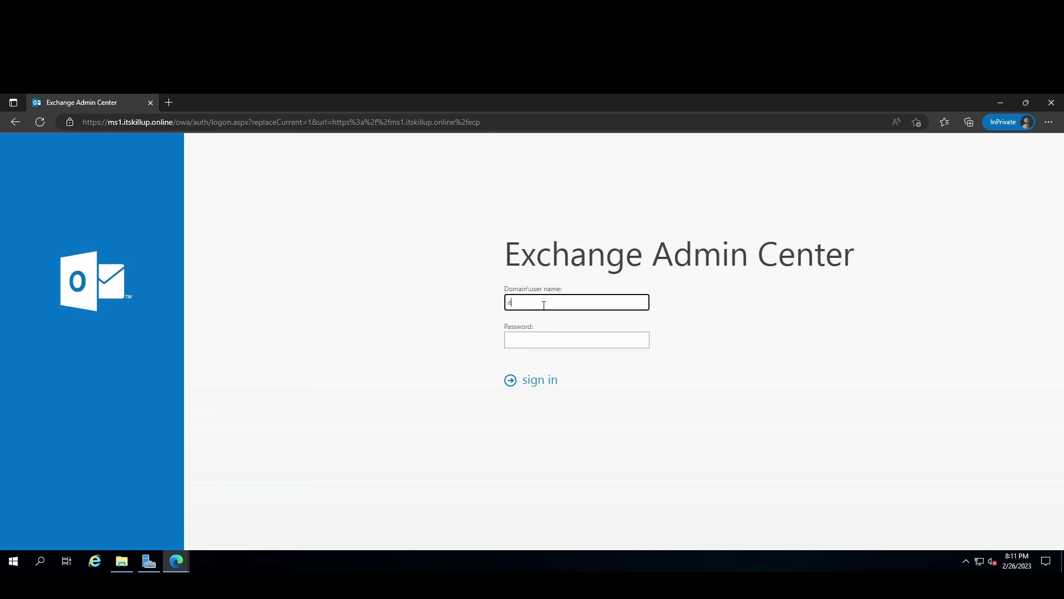
text(skillup\administrator)
key(Tab)
text(••)
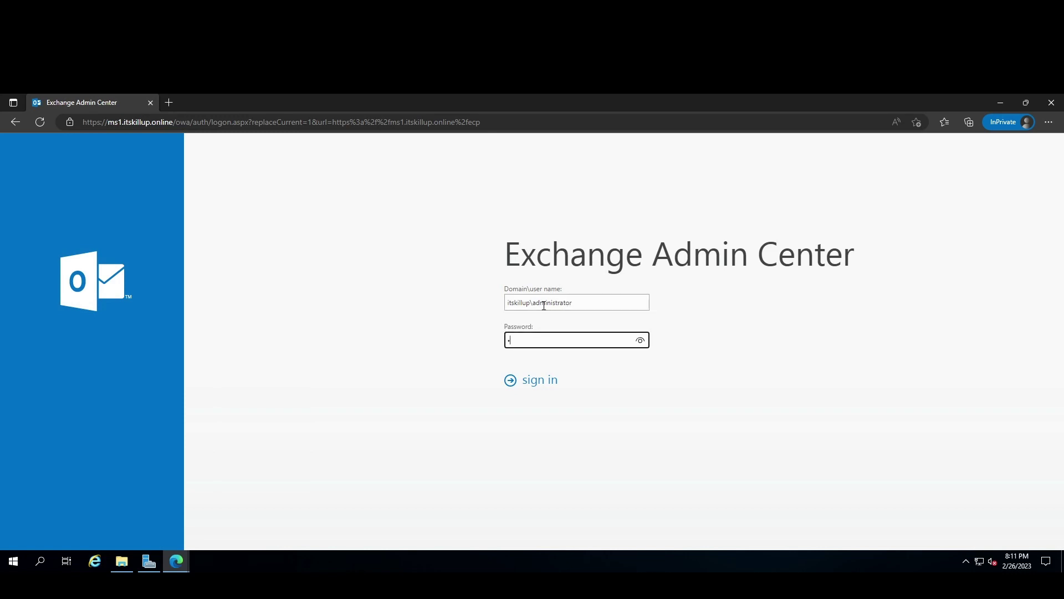
text(••••••)
click(530, 383)
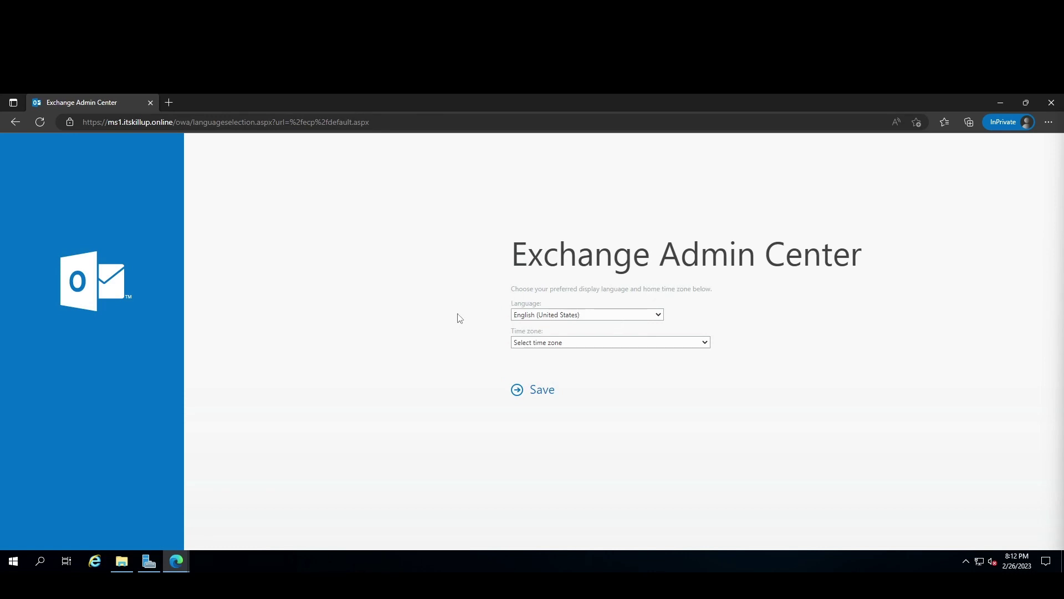
Choose the (UTC-08:00) Baja California time zone and save the language settings.
click(584, 348)
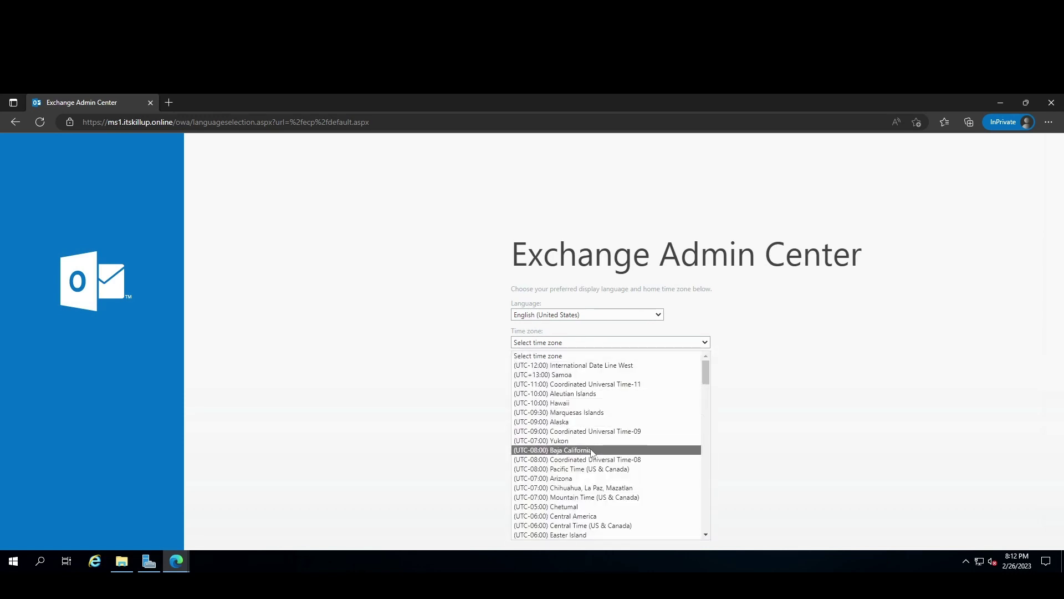
click(592, 450)
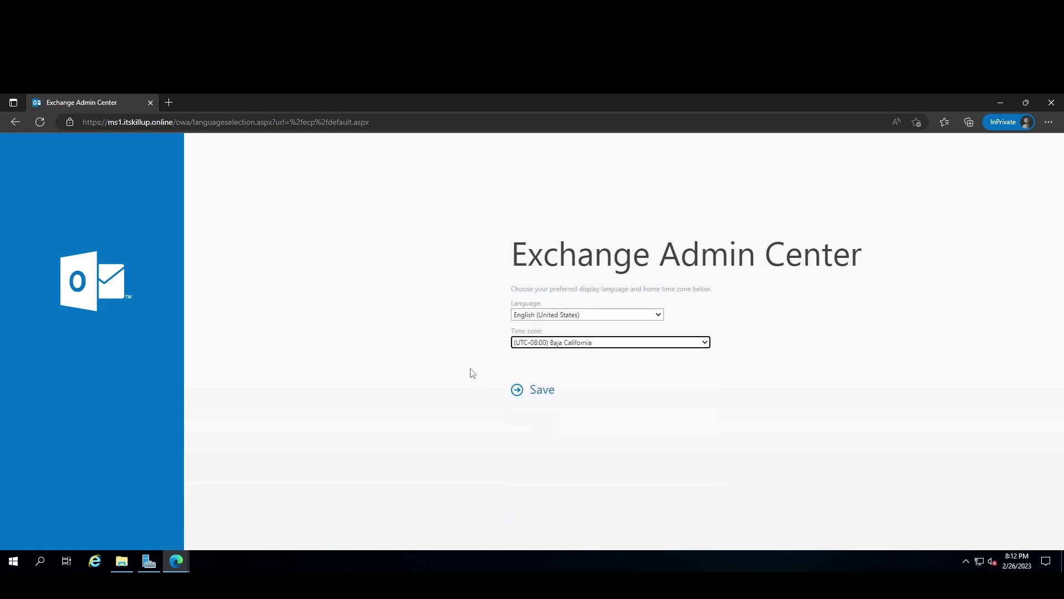
click(541, 393)
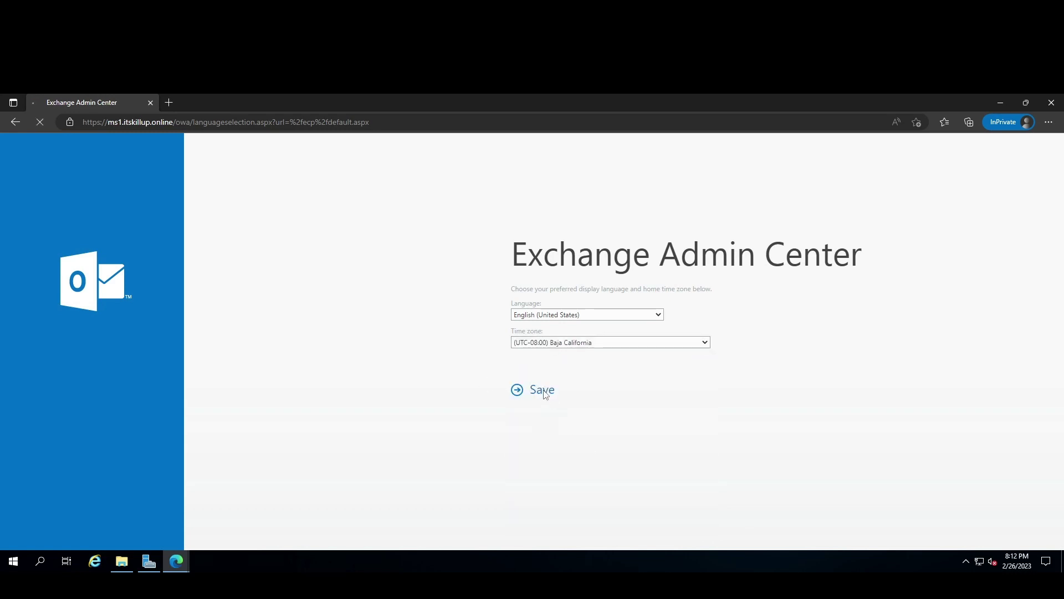
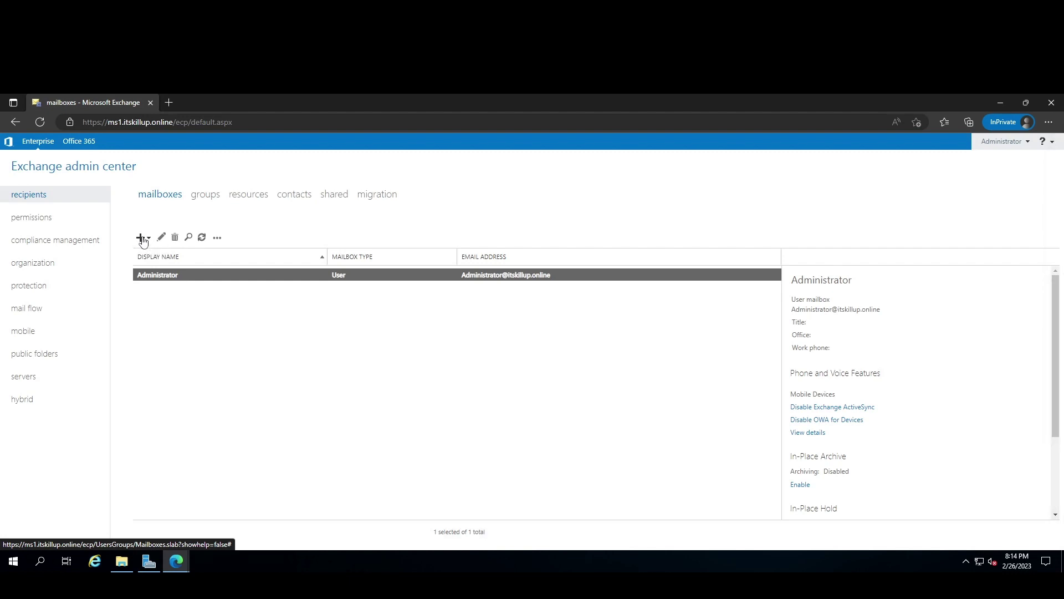
Start a new user mailbox and try the New user option's name fields.
click(141, 239)
click(184, 258)
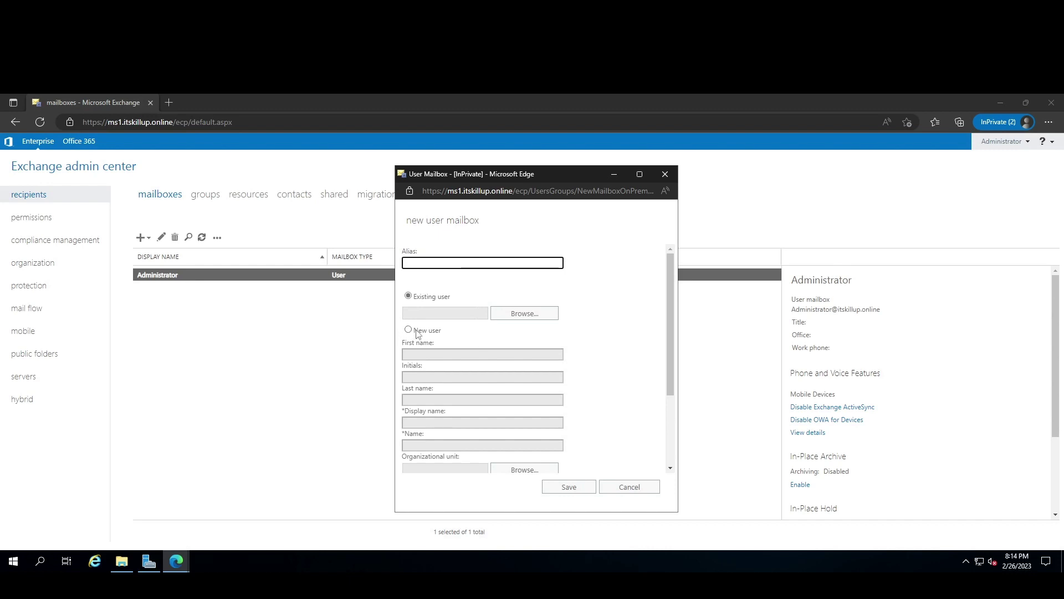
scroll(414, 332, down, 1)
click(409, 296)
click(429, 321)
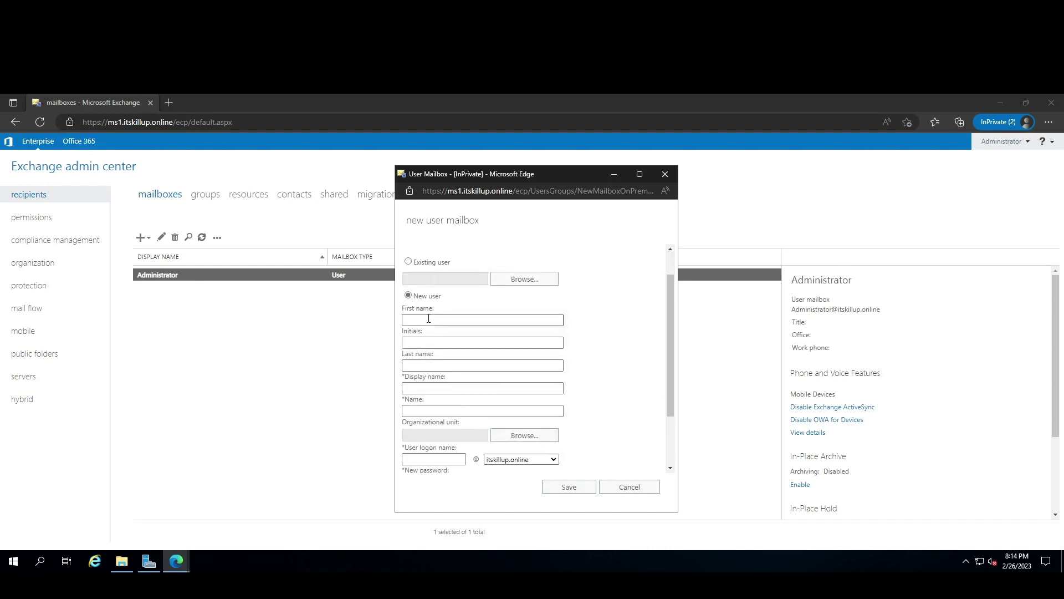
click(428, 342)
click(426, 366)
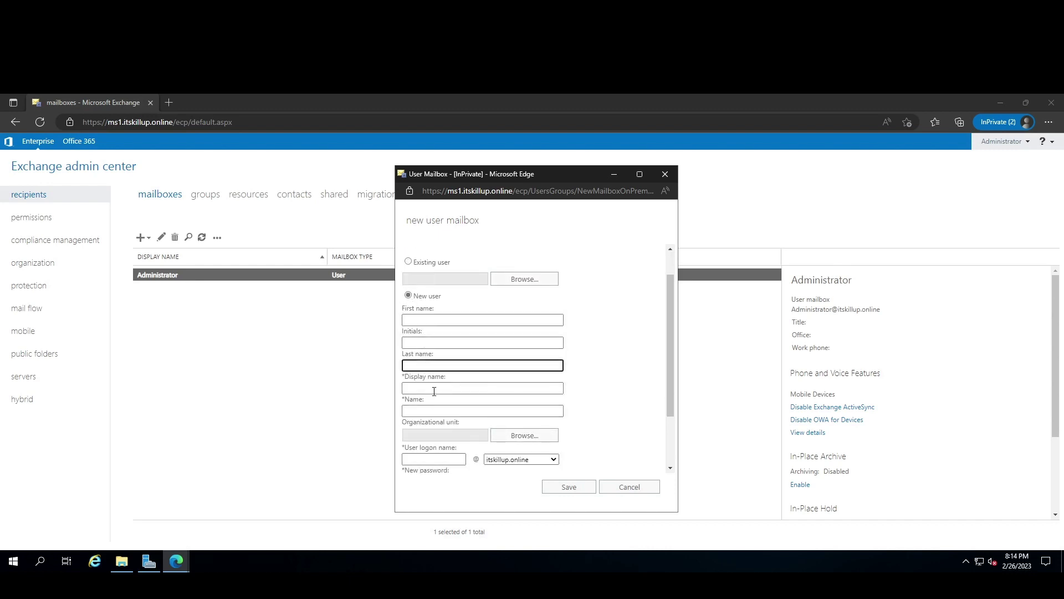
Switch back to Existing user and browse for the account.
scroll(424, 388, up, 1)
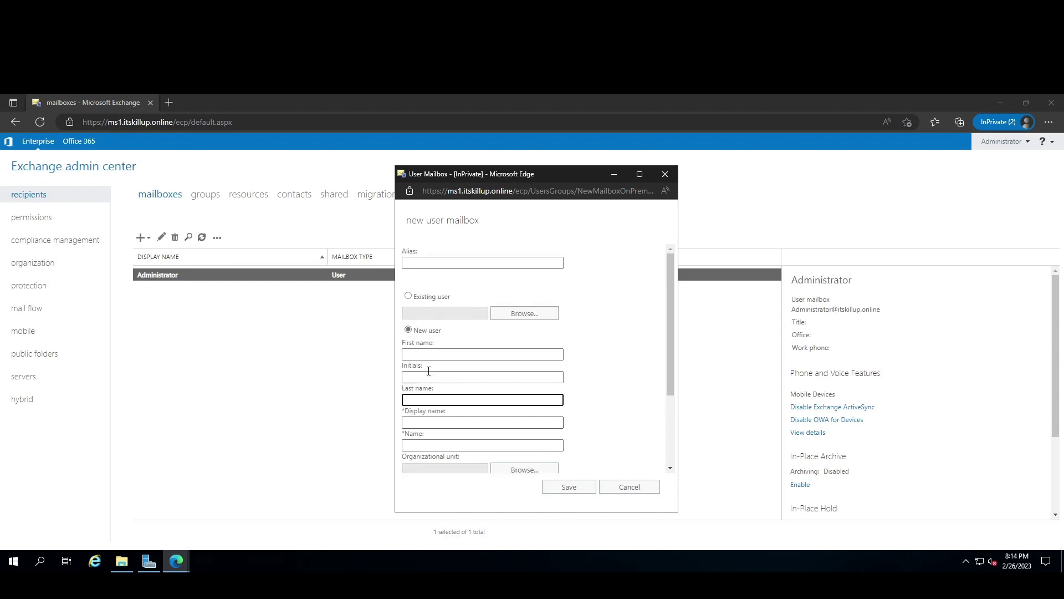
click(409, 296)
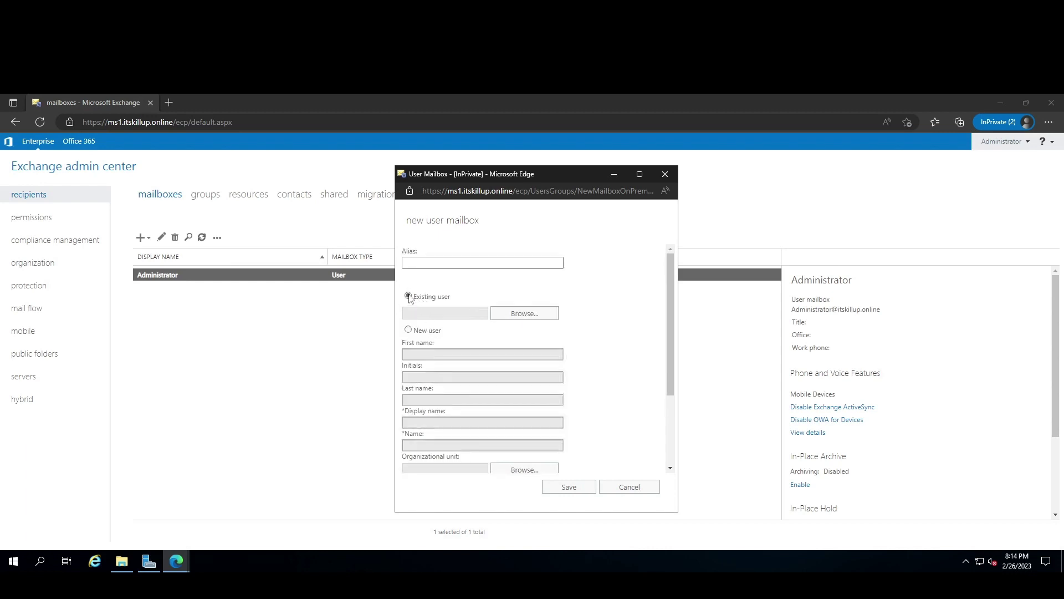
click(540, 314)
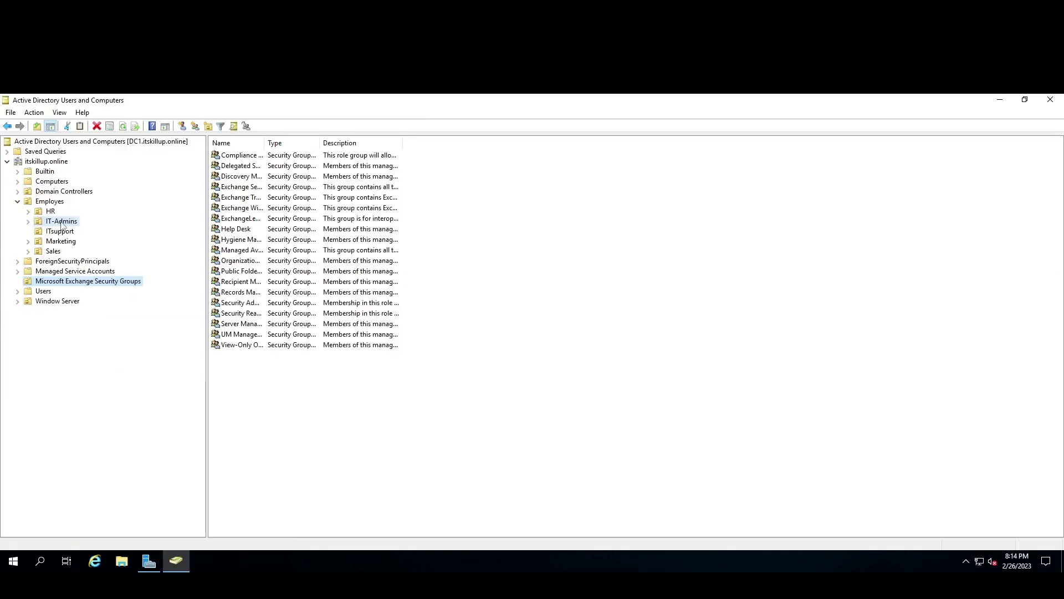
Browse the IT-Admins, ITsupport, Marketing and Sales units under Employes to locate the user.
click(61, 221)
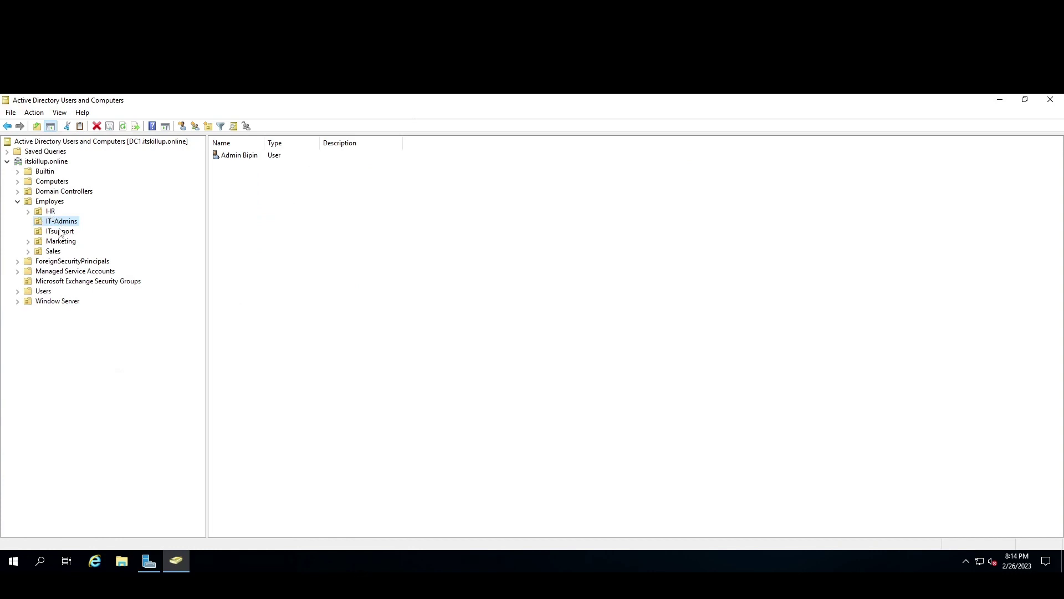
click(63, 232)
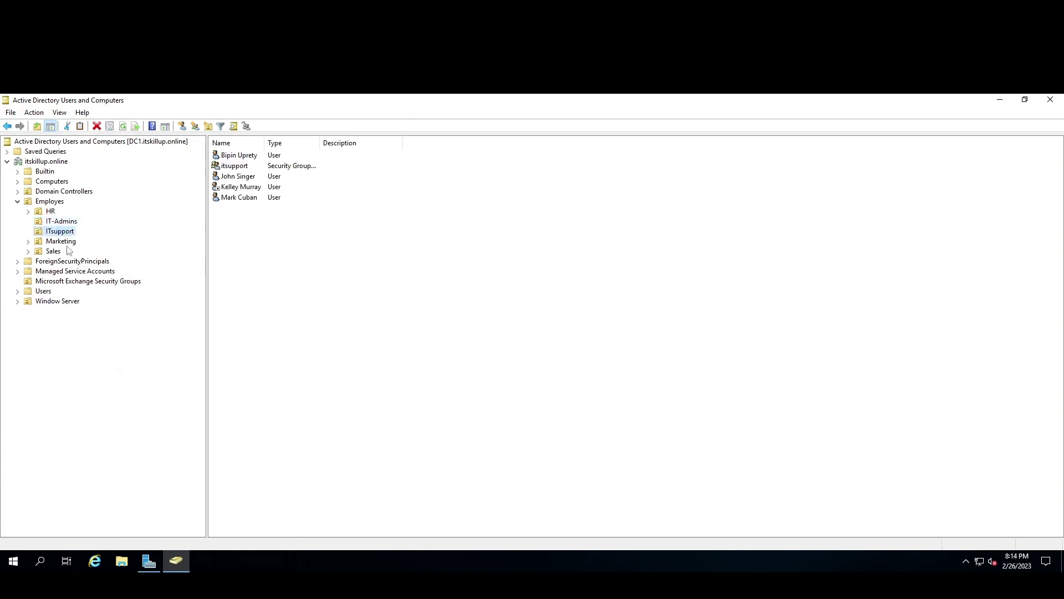
click(61, 242)
click(54, 251)
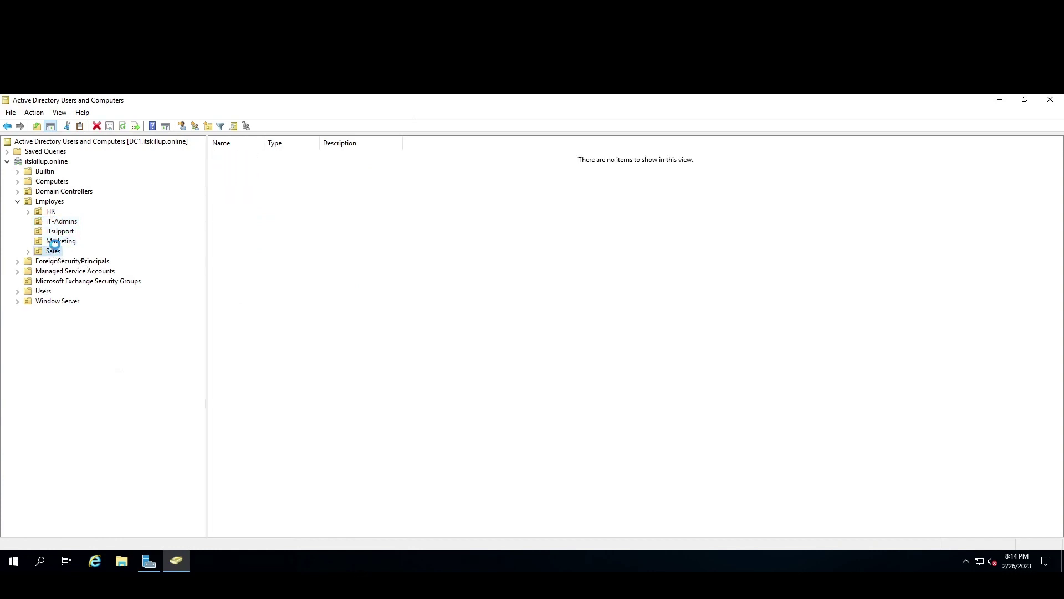
click(60, 221)
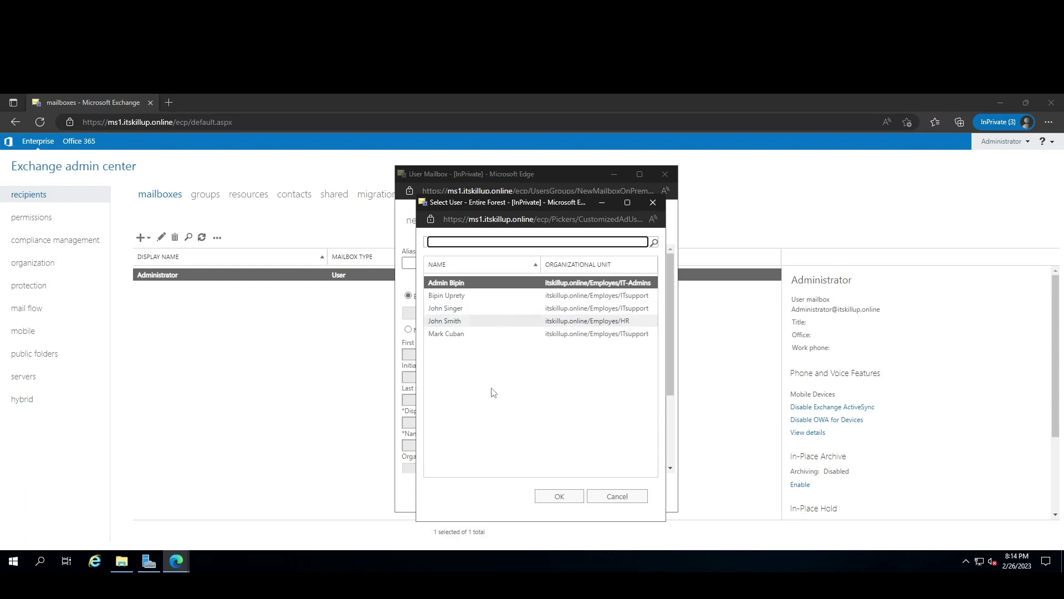
Select the ITsupport user, expand More options and save the new mailbox.
click(466, 310)
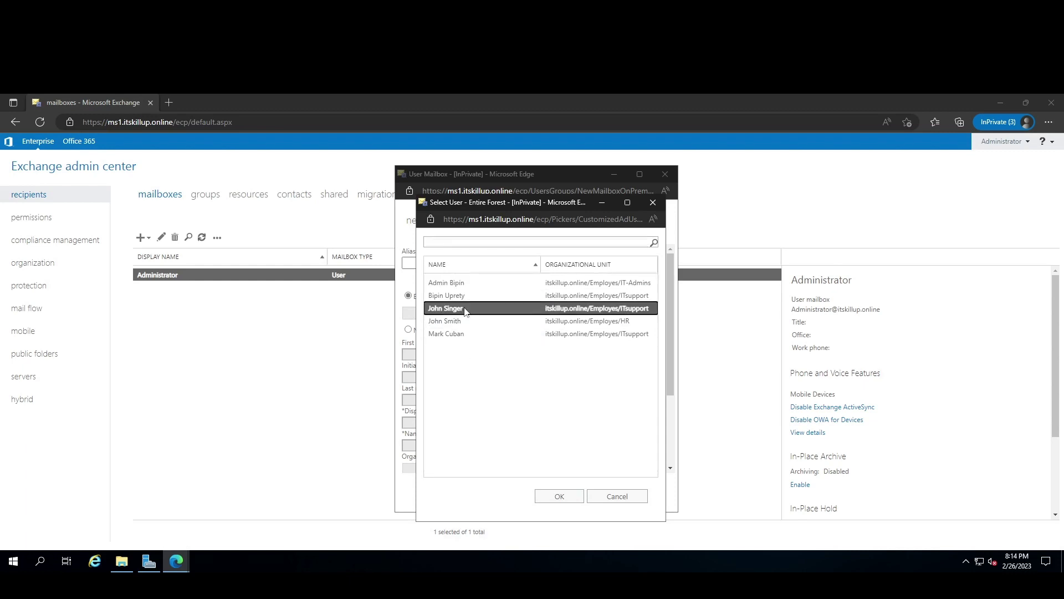
click(559, 506)
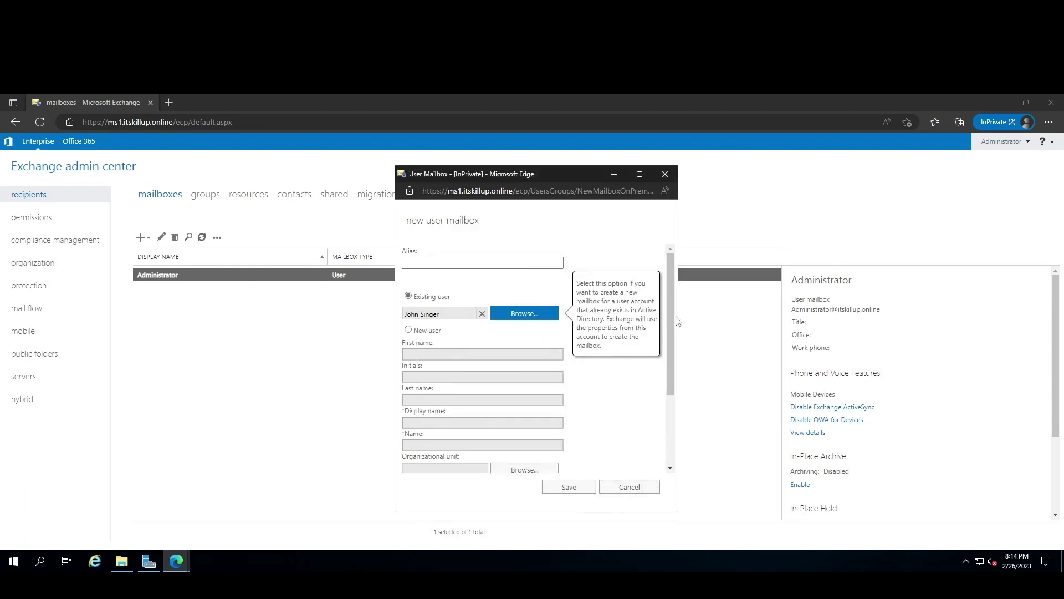
drag(670, 319, 668, 444)
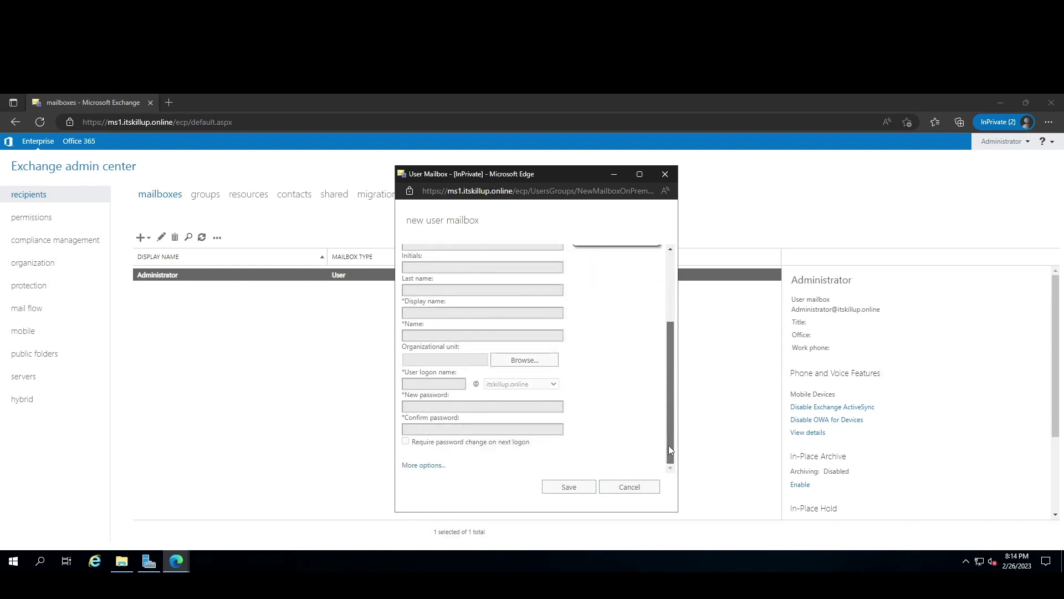
click(422, 466)
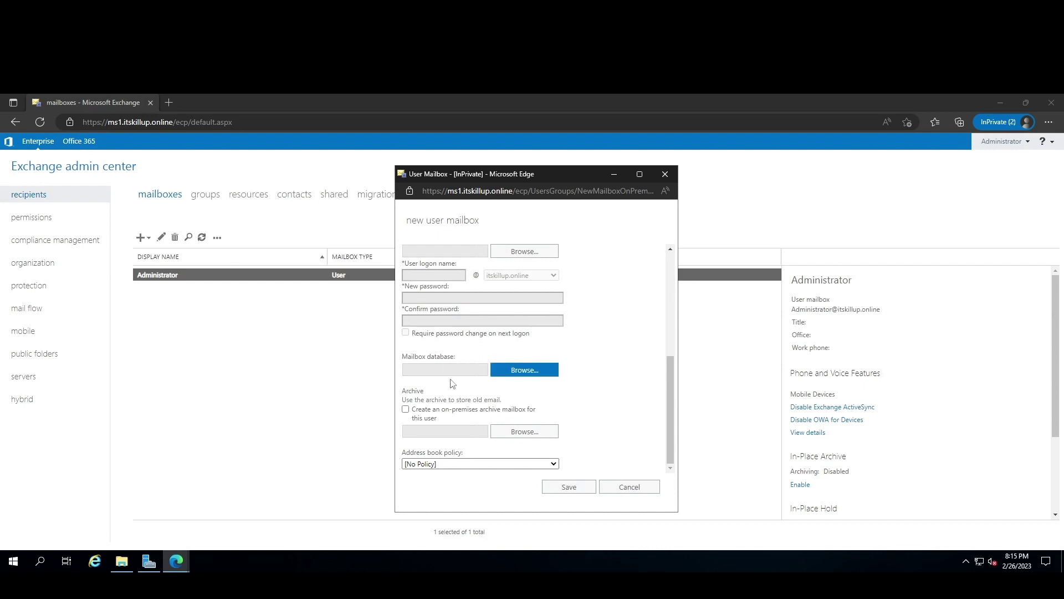
click(575, 488)
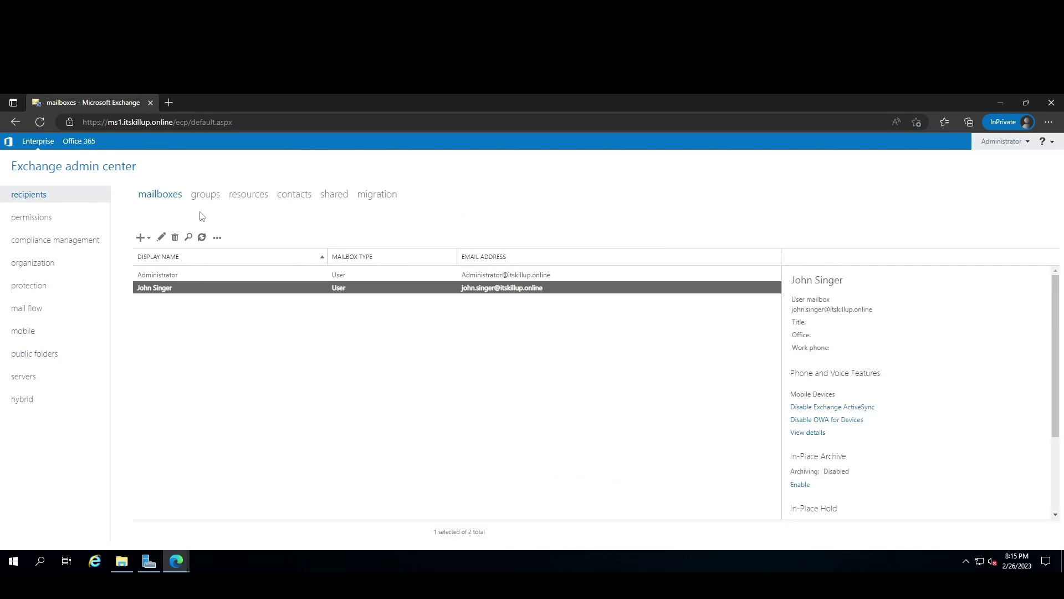
click(170, 102)
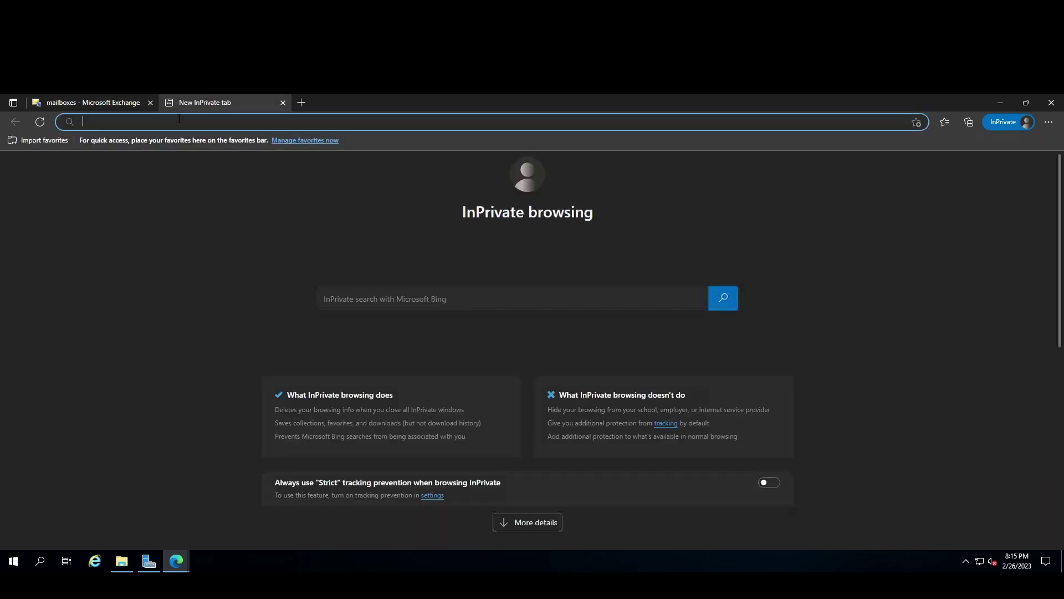
text(ht)
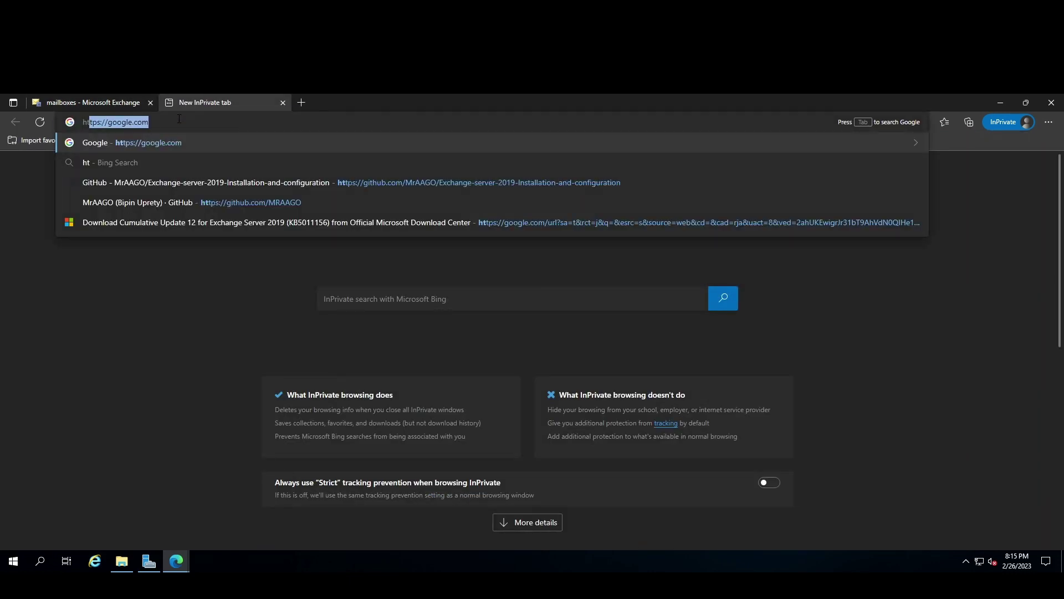
text(tps)
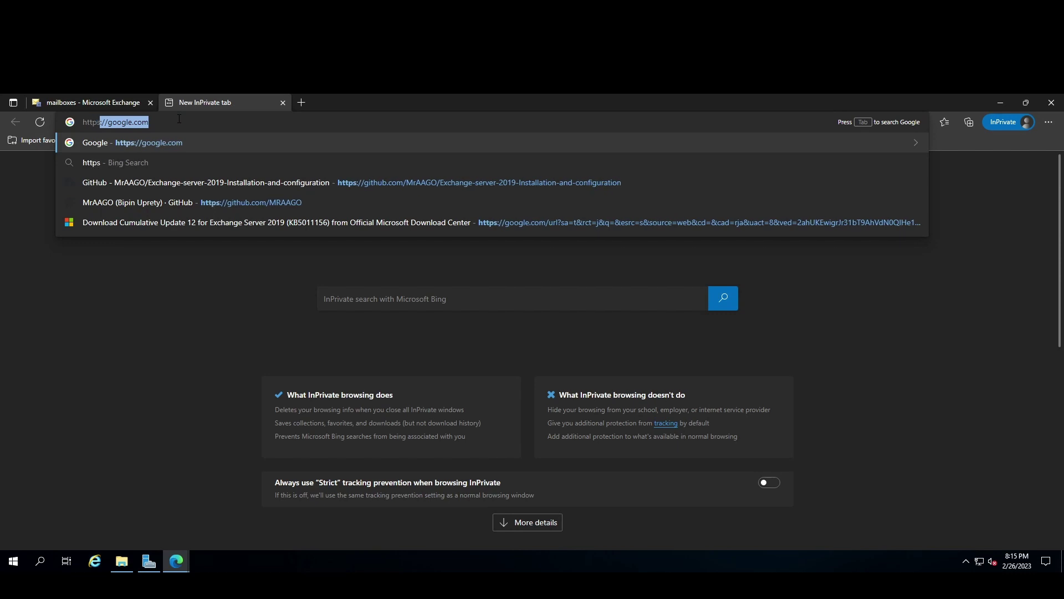
text(://)
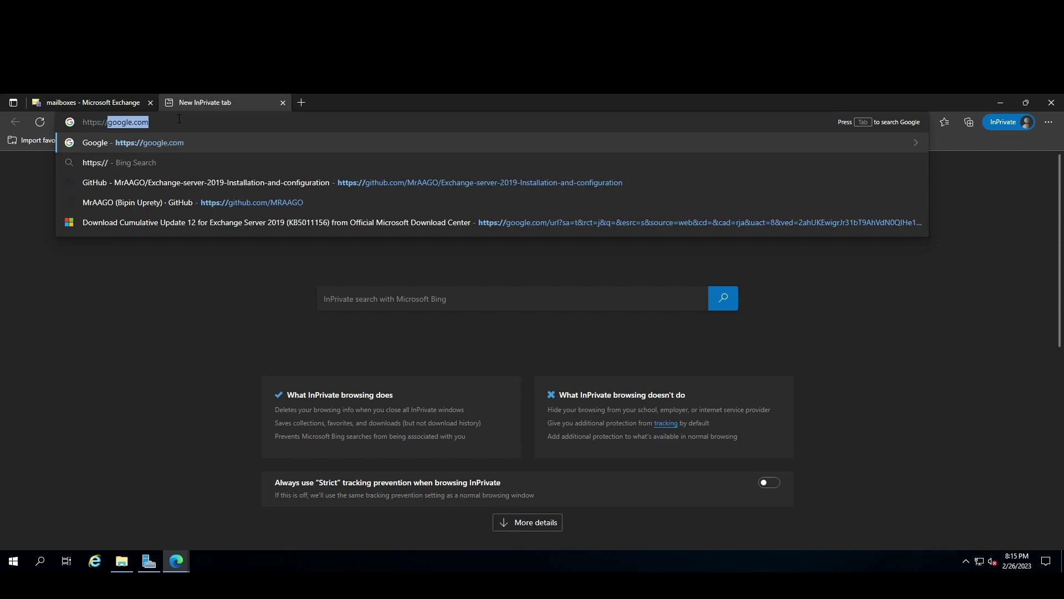
text(ms1.)
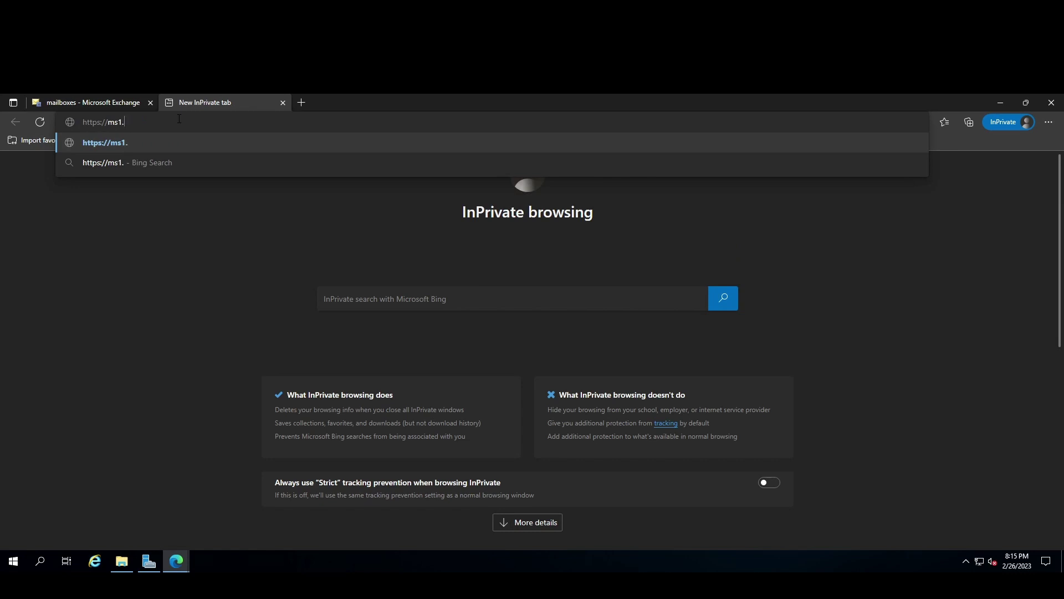
text(itskillup.online)
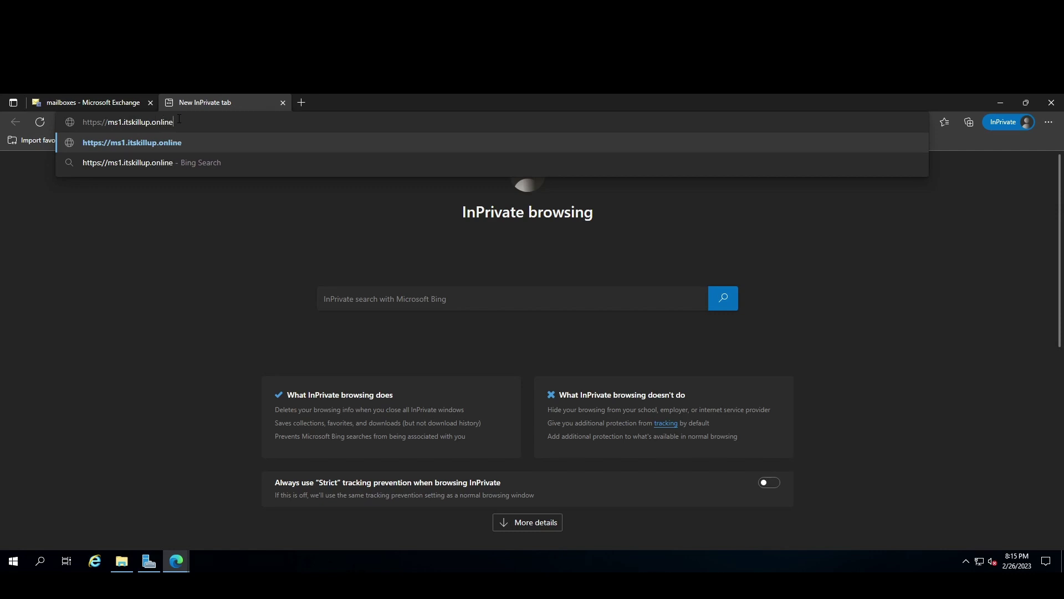
text(/owa)
key(Return)
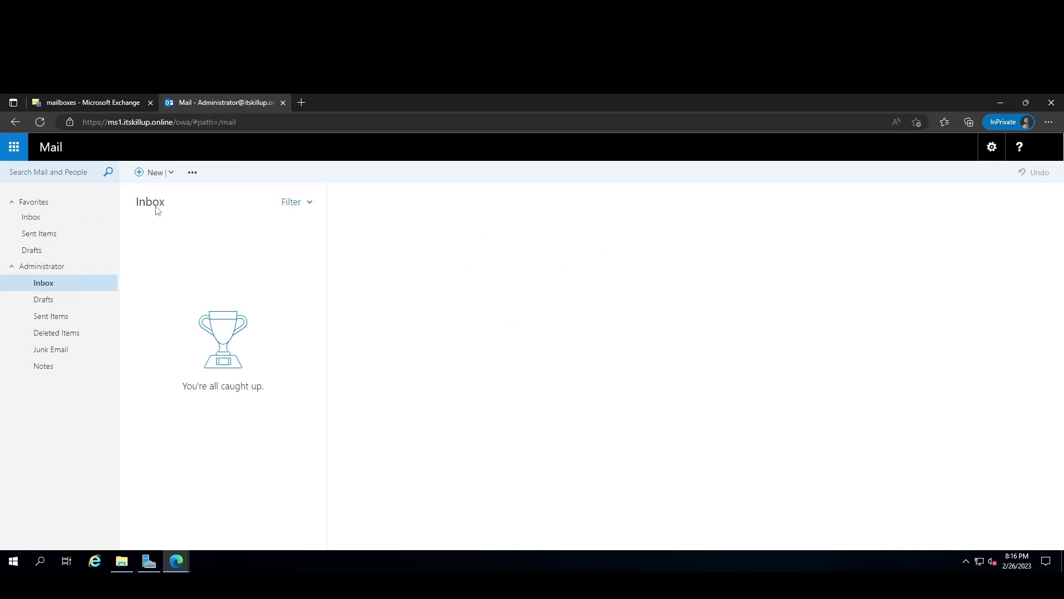
Start a new email and address it to the new user, resolved through Search Directory.
click(123, 101)
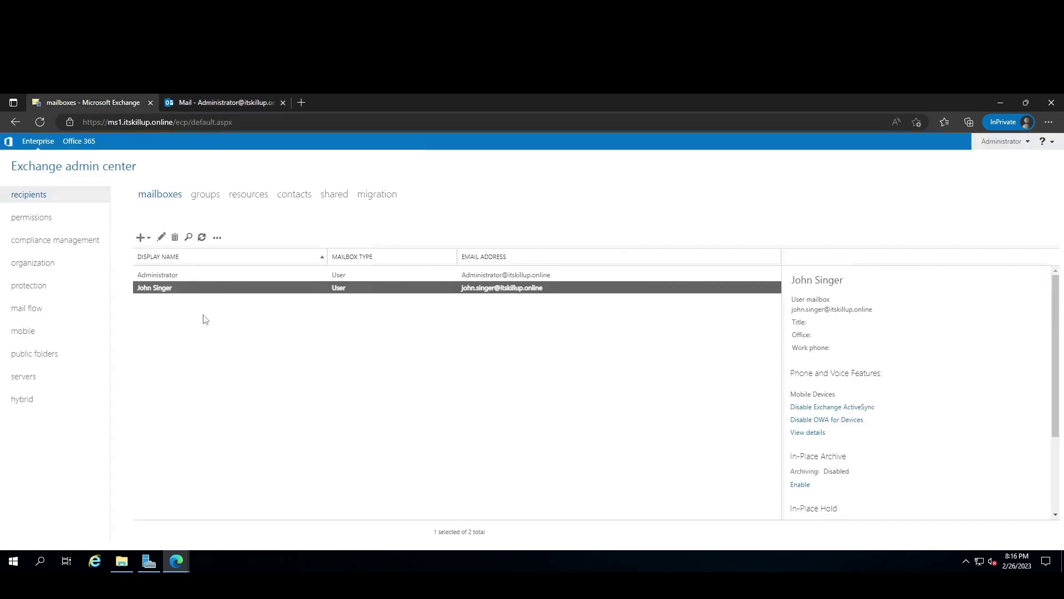
click(218, 101)
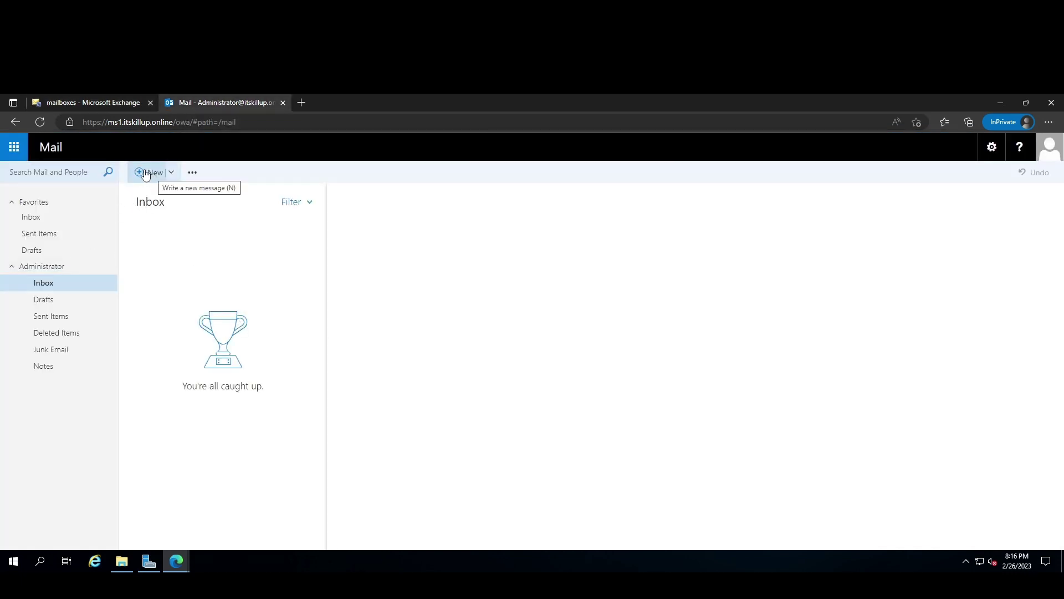
click(143, 172)
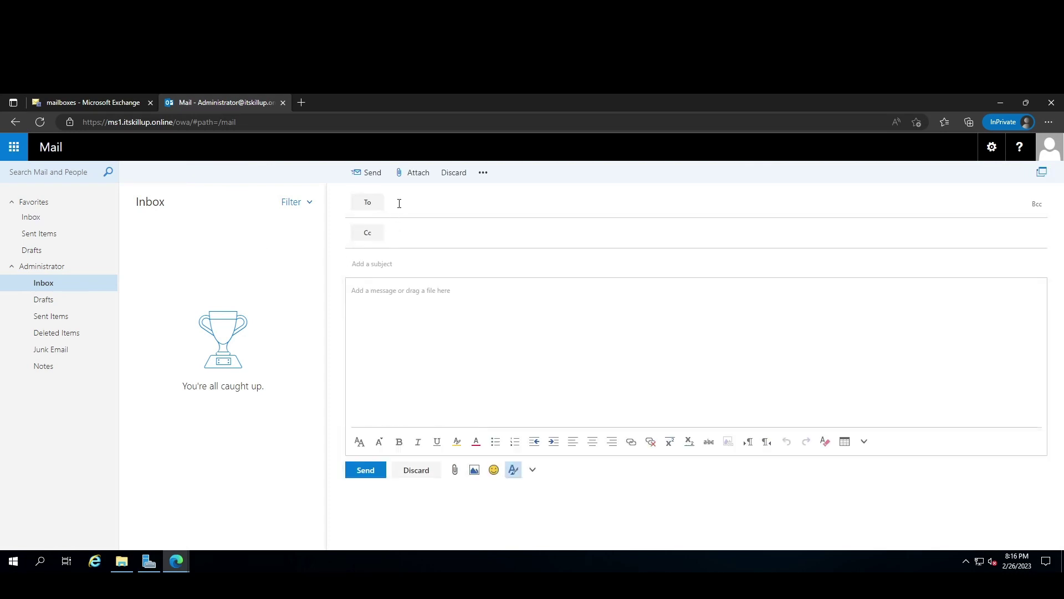
click(86, 99)
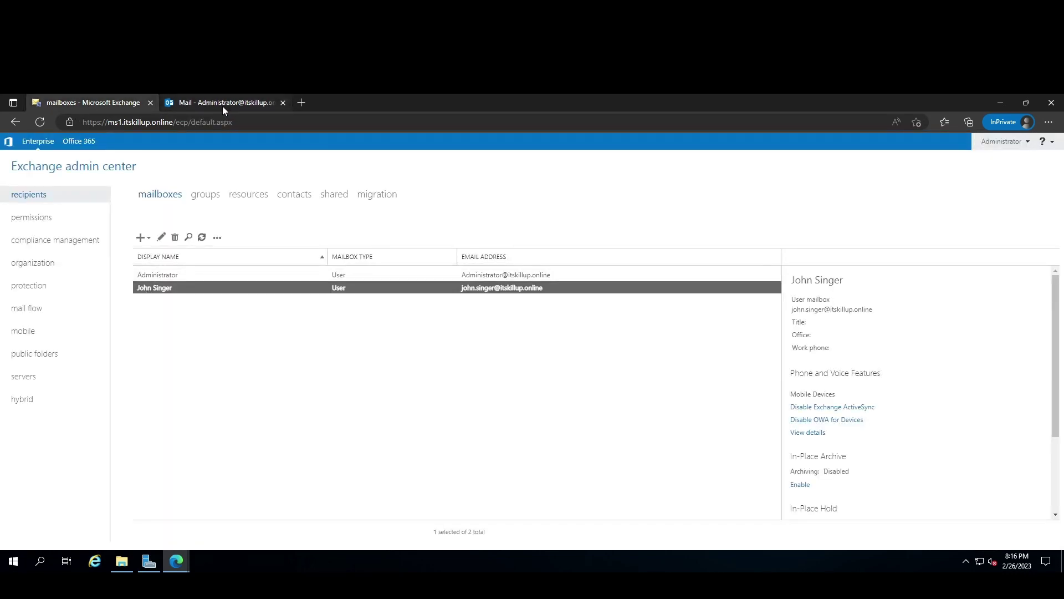
click(222, 104)
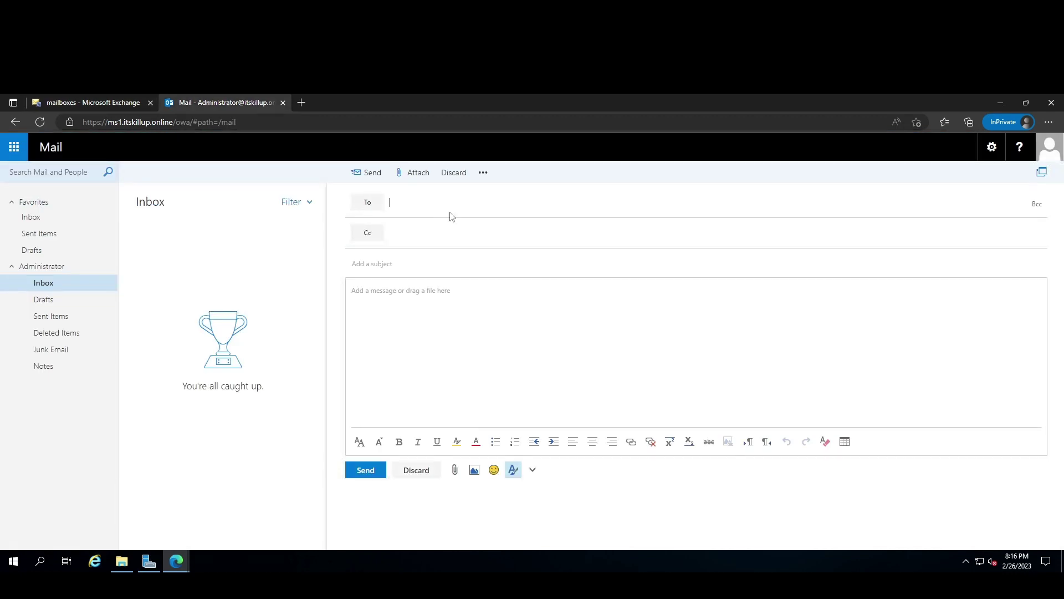
text(john)
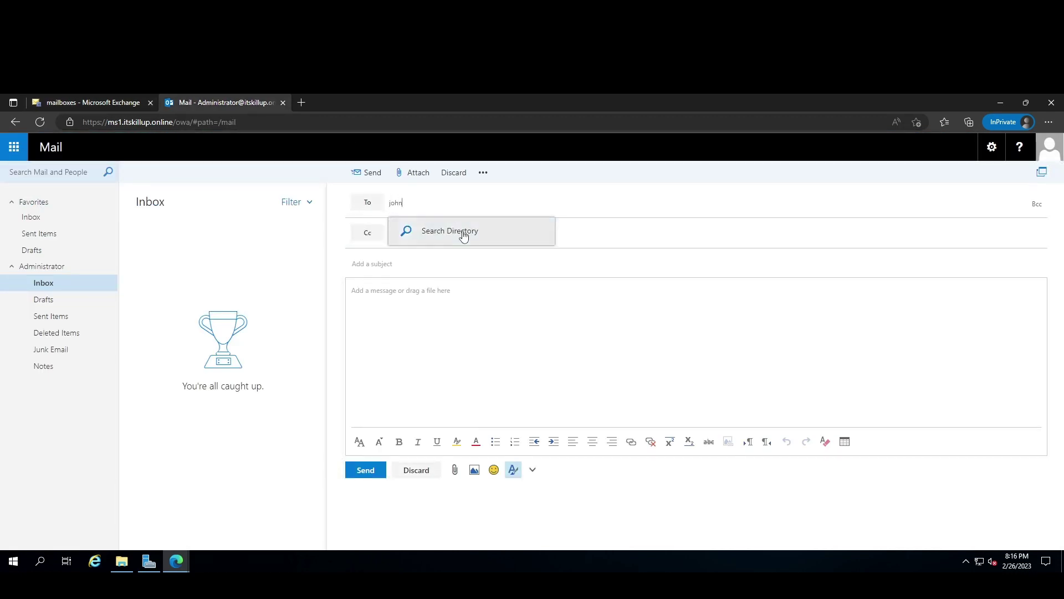
click(464, 233)
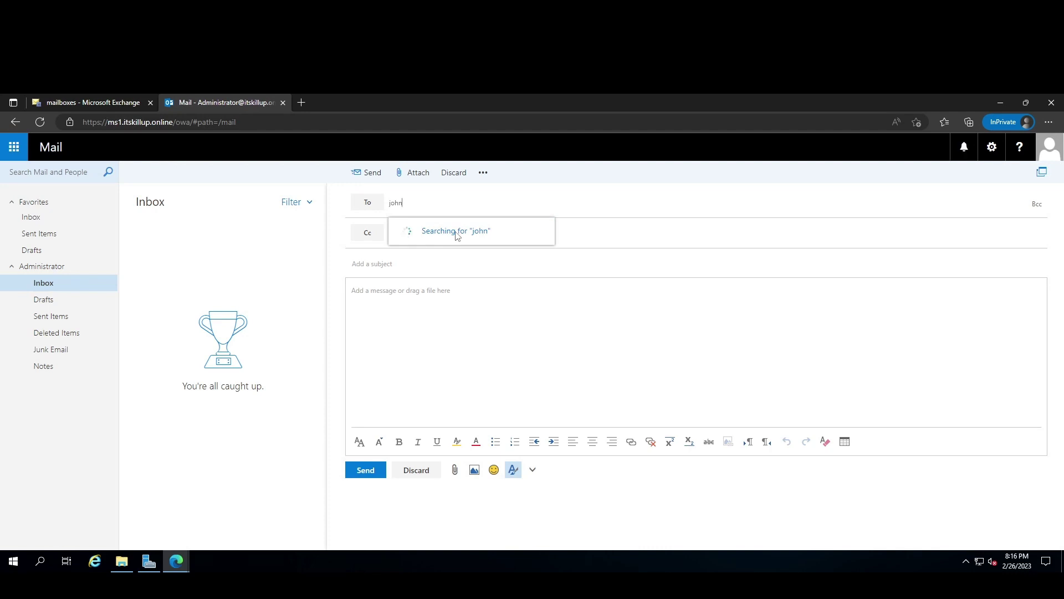
click(456, 232)
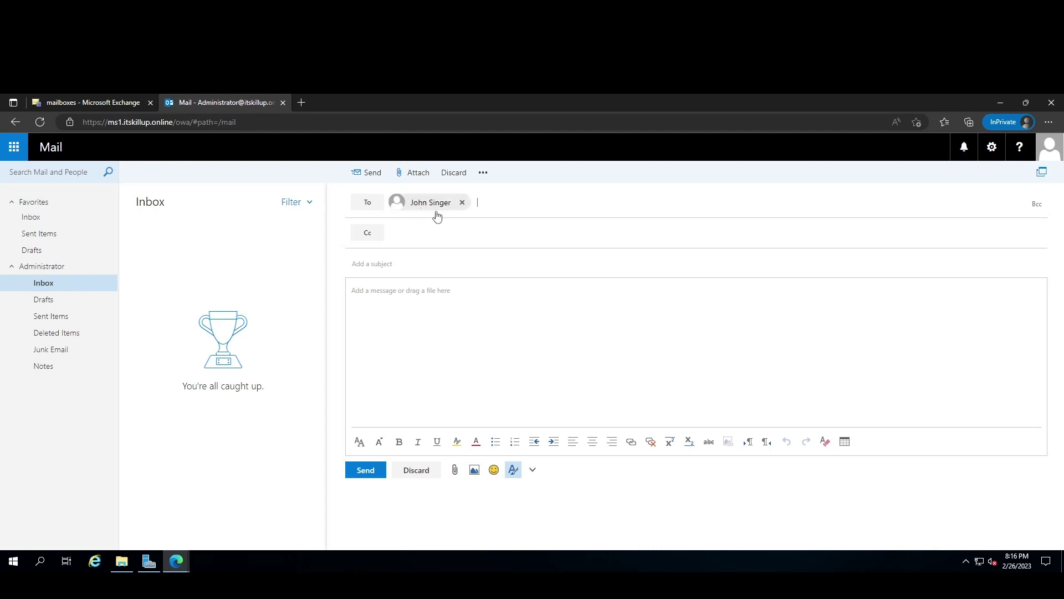
Enter the subject 'Test for' and begin the body, correcting the misspelling to 'successfully'.
click(406, 268)
text(T)
text(set)
text(est for email)
key(Tab)
text(Hi )
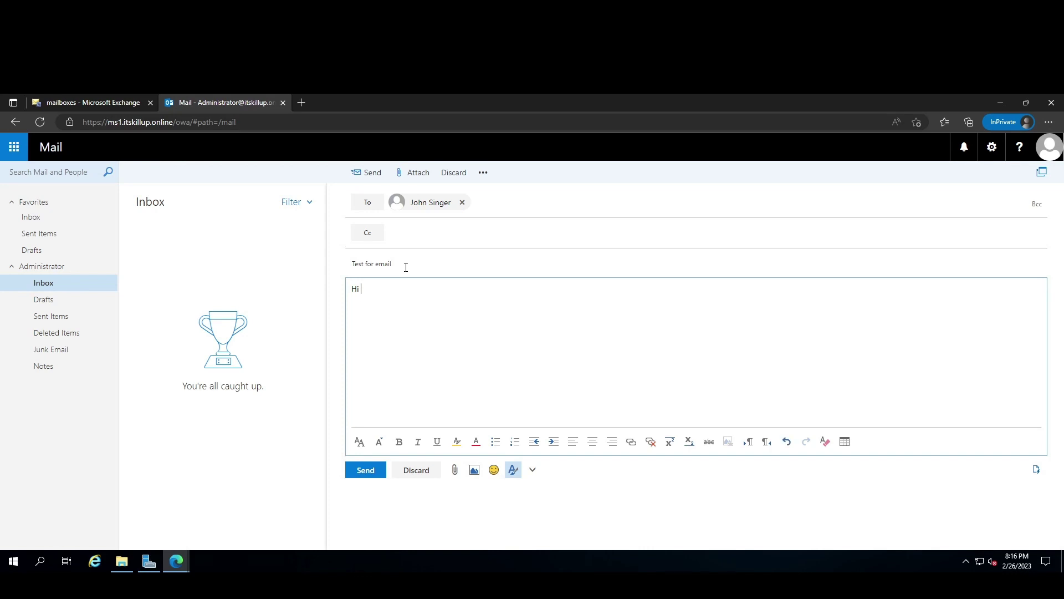
text(we se)
text(ues)
text(uces)
text(sfulk)
text(ly)
right_click(392, 291)
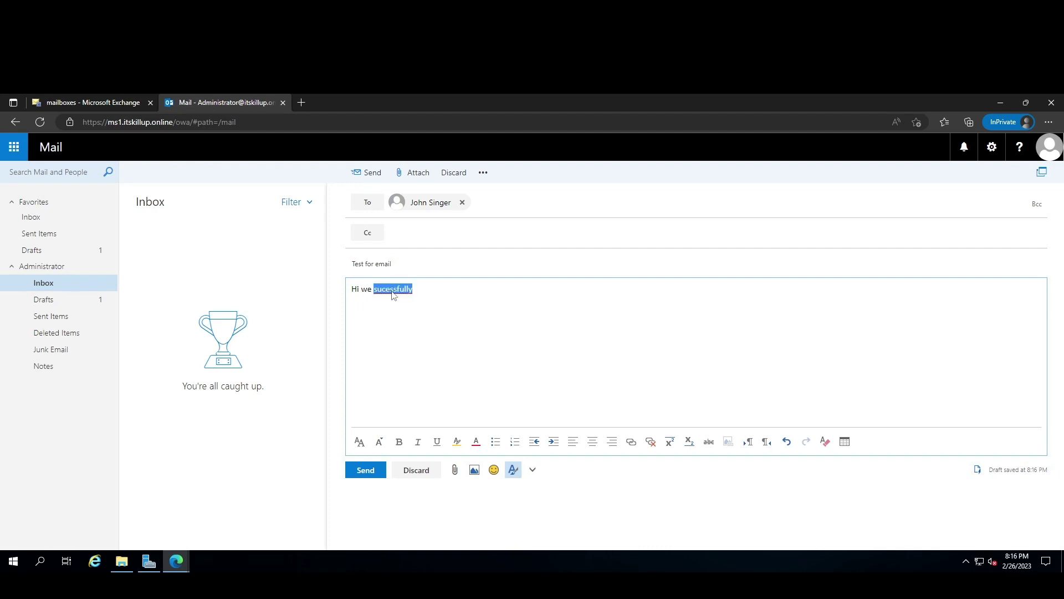
click(437, 300)
Finish the body 'deploy our exchange server please reply to this email.', fix spellings, and send.
text(de)
text(l)
text(lo)
text(y)
text( our exc)
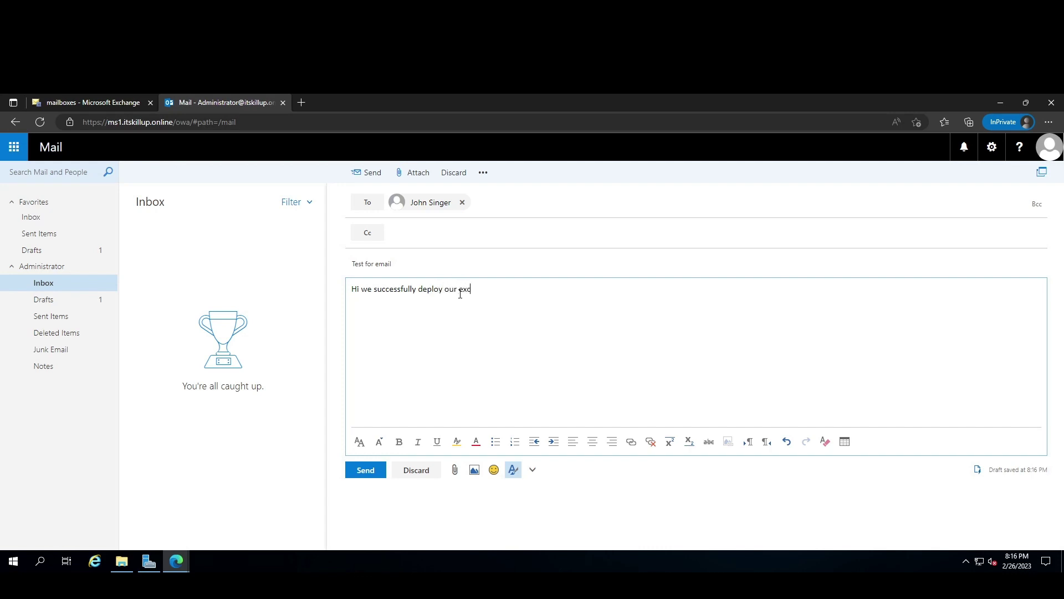
text(hange serverplseas)
right_click(530, 290)
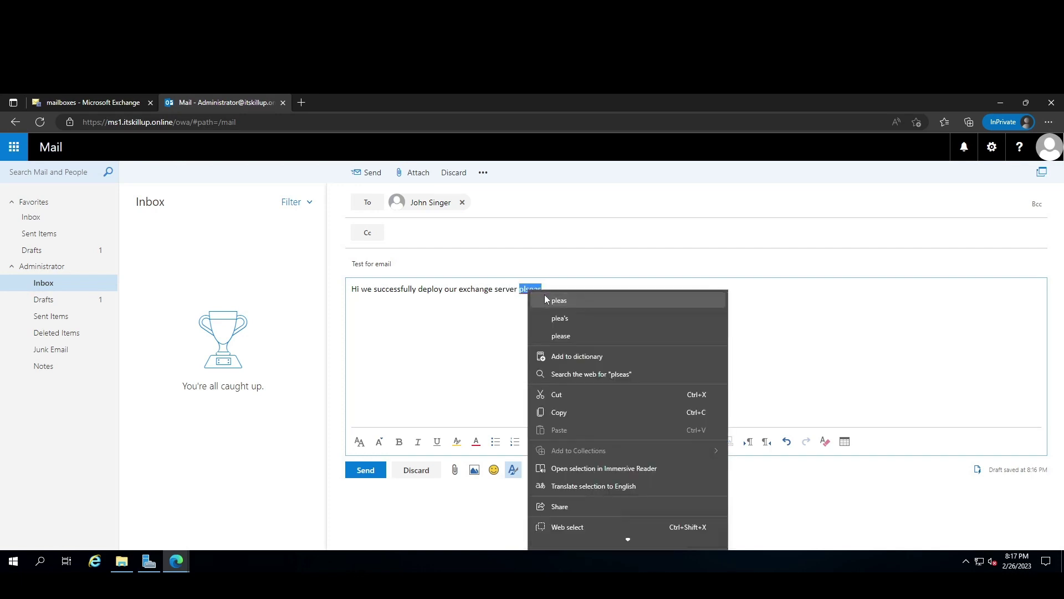
click(550, 288)
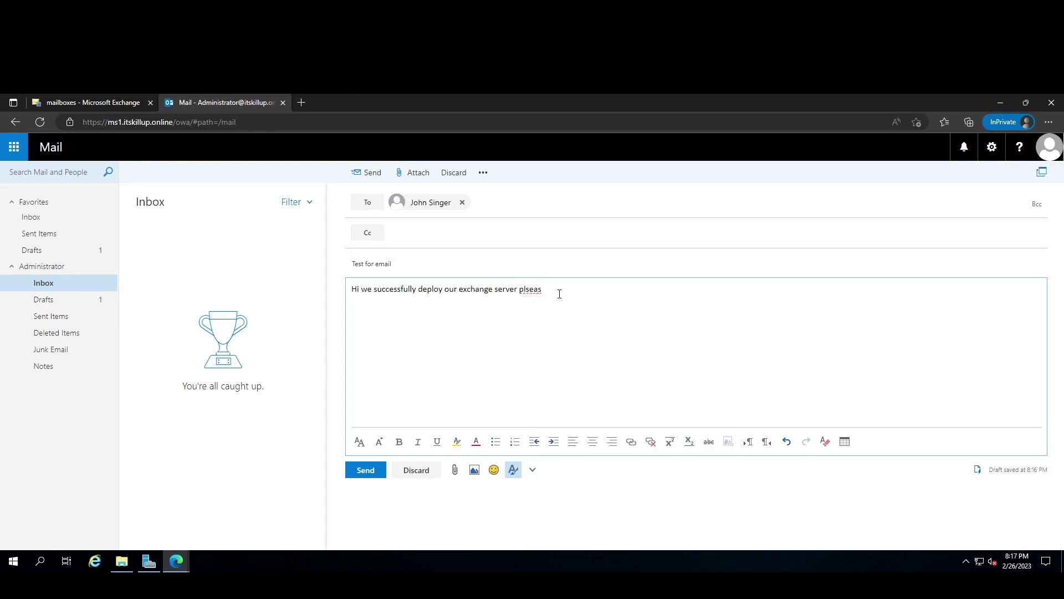
key(BackSpace)
key(BackSpace)
key(BackSpace)
text(eas)
key(BackSpace)
key(BackSpace)
key(BackSpace)
text(ease reply to this eamil.)
right_click(592, 292)
click(618, 301)
click(372, 471)
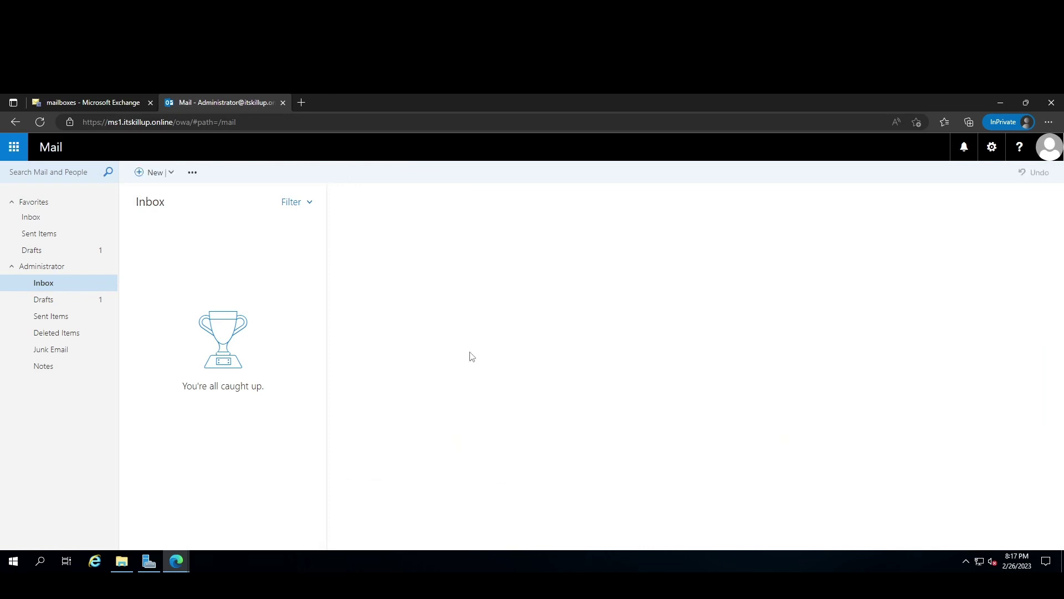
Confirm the Drafts folder is empty, then lock the computer with Win+L.
click(61, 305)
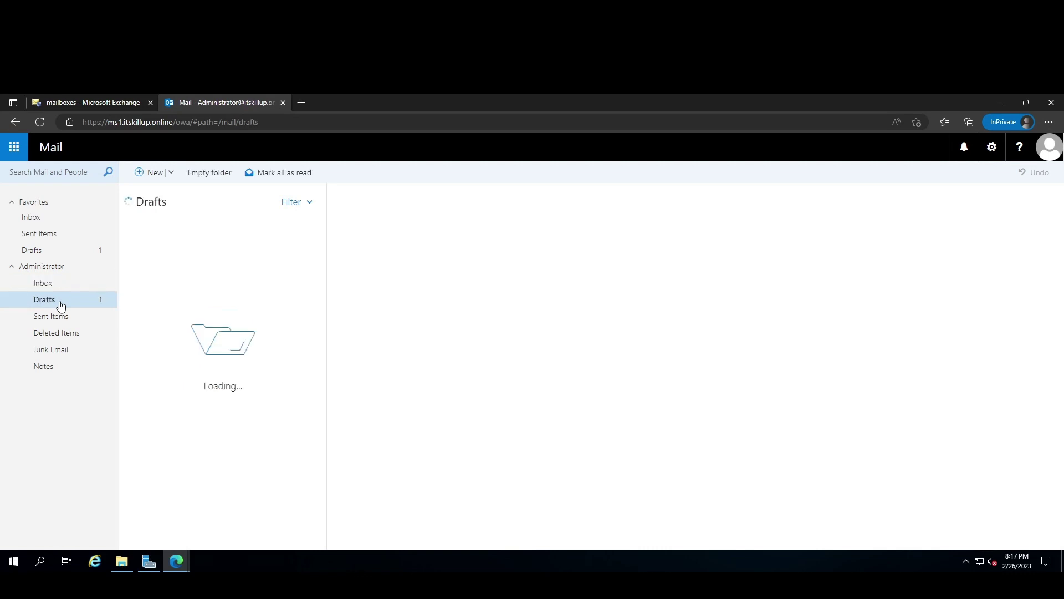
click(43, 219)
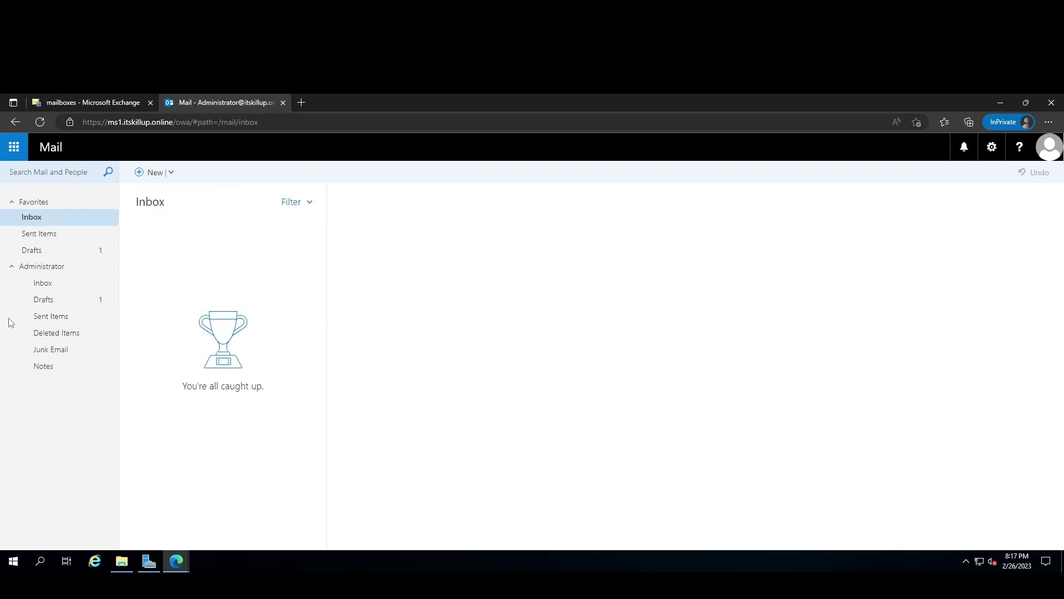
click(56, 303)
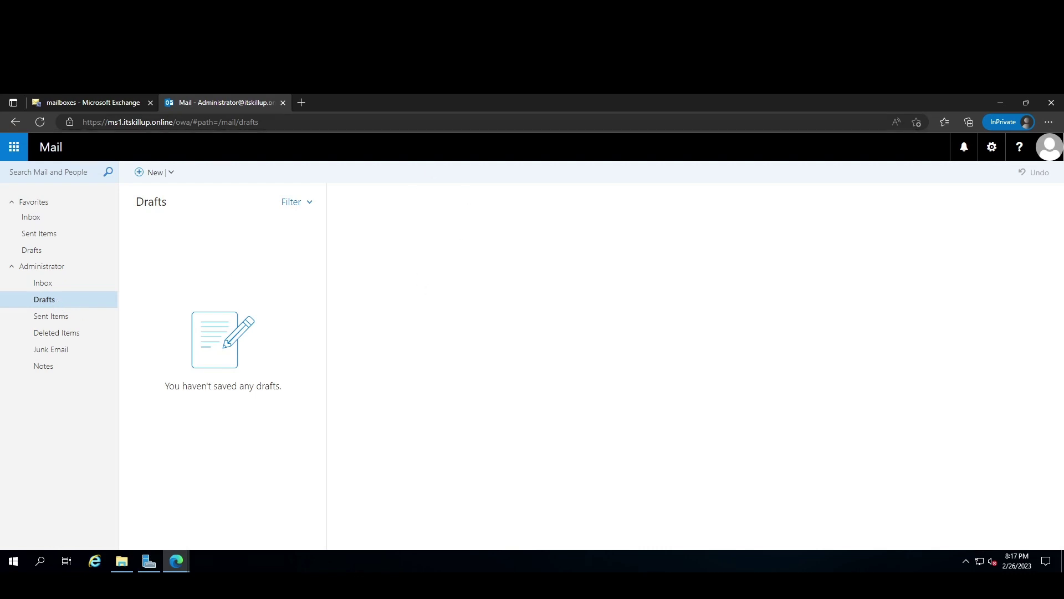
key(super+l)
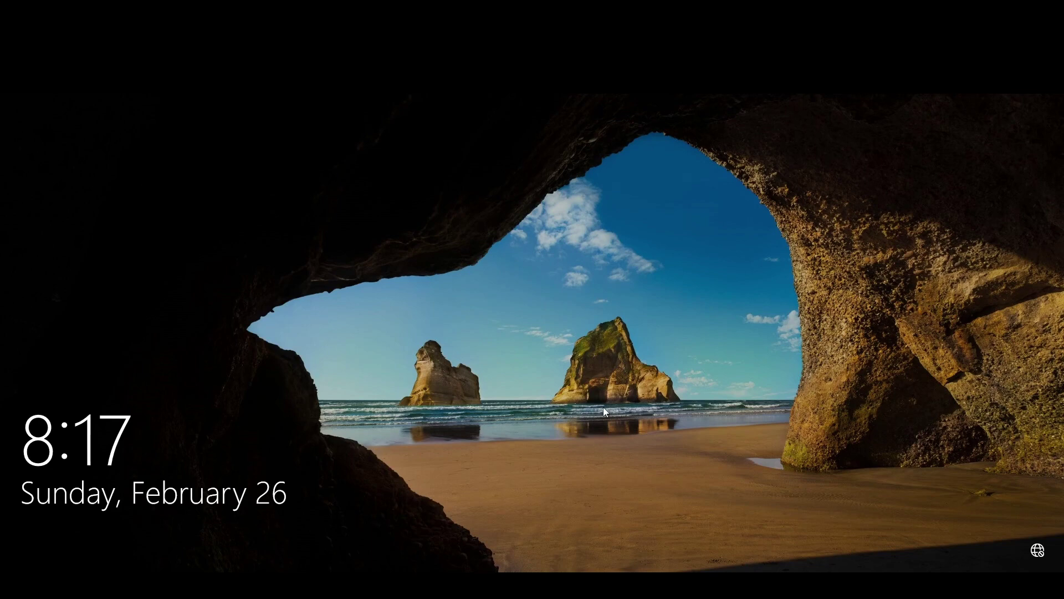
Sign in to Windows with the user's password and launch Microsoft Edge.
click(1027, 69)
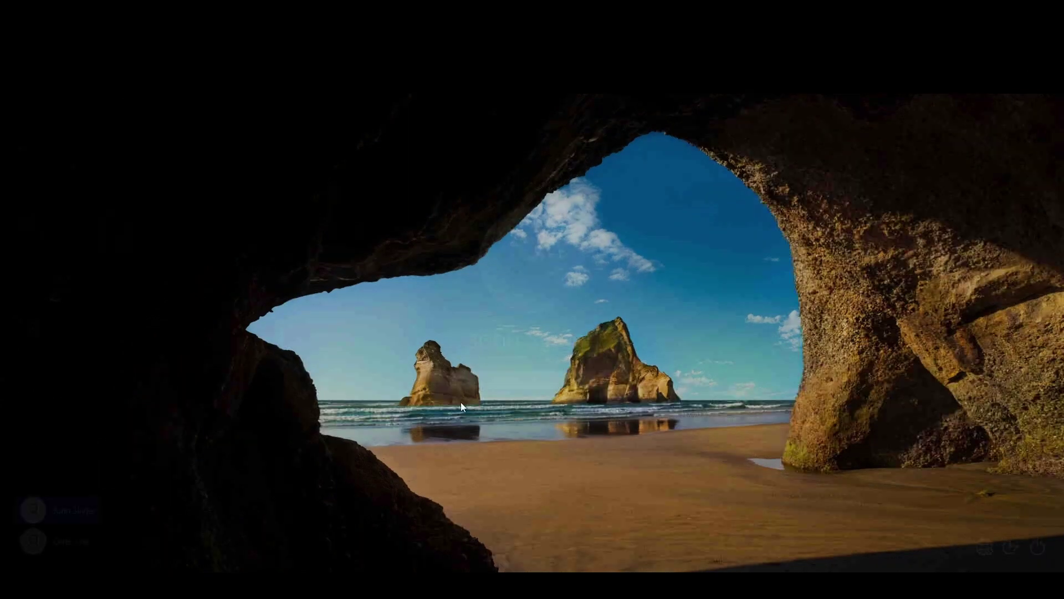
click(475, 380)
text(••••)
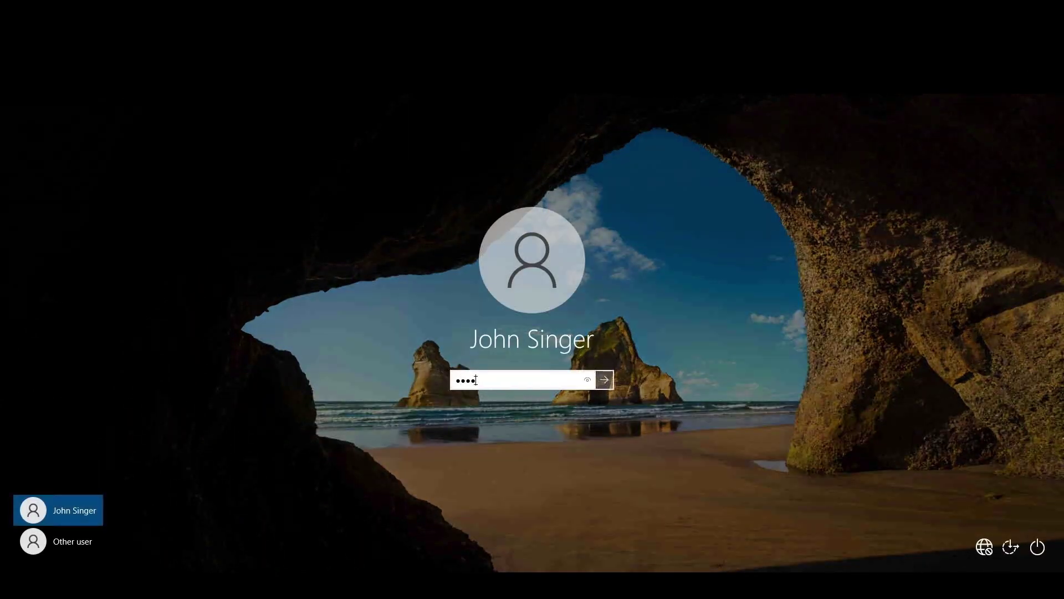
text(•••)
key(Return)
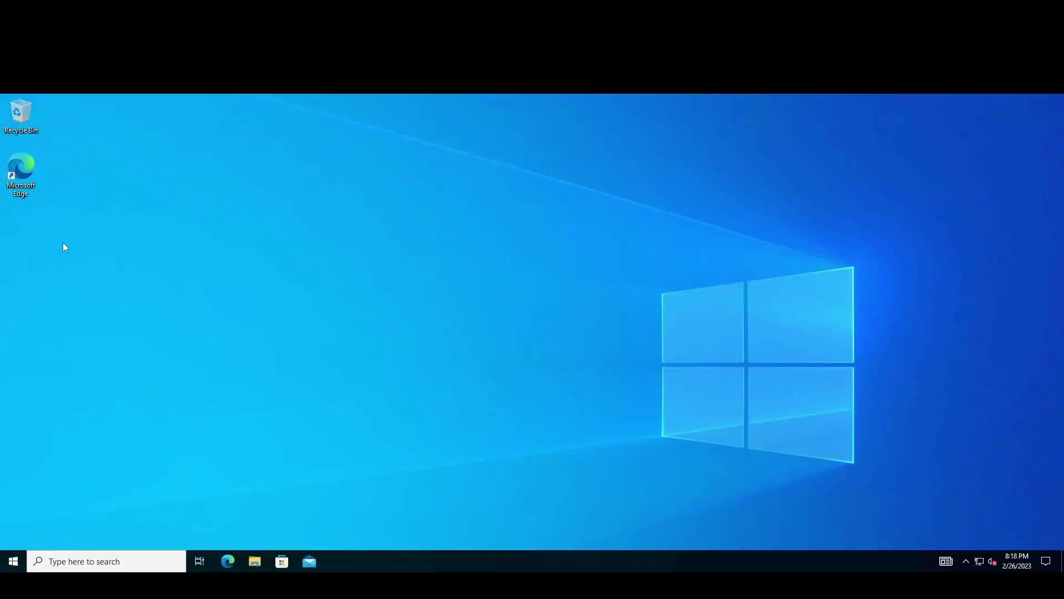
click(16, 169)
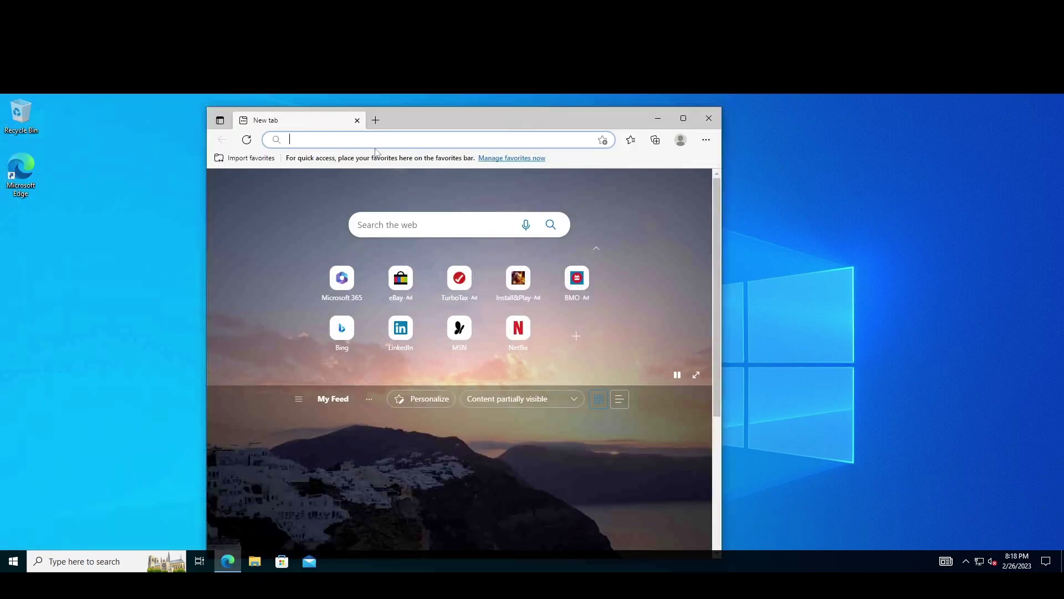
click(373, 139)
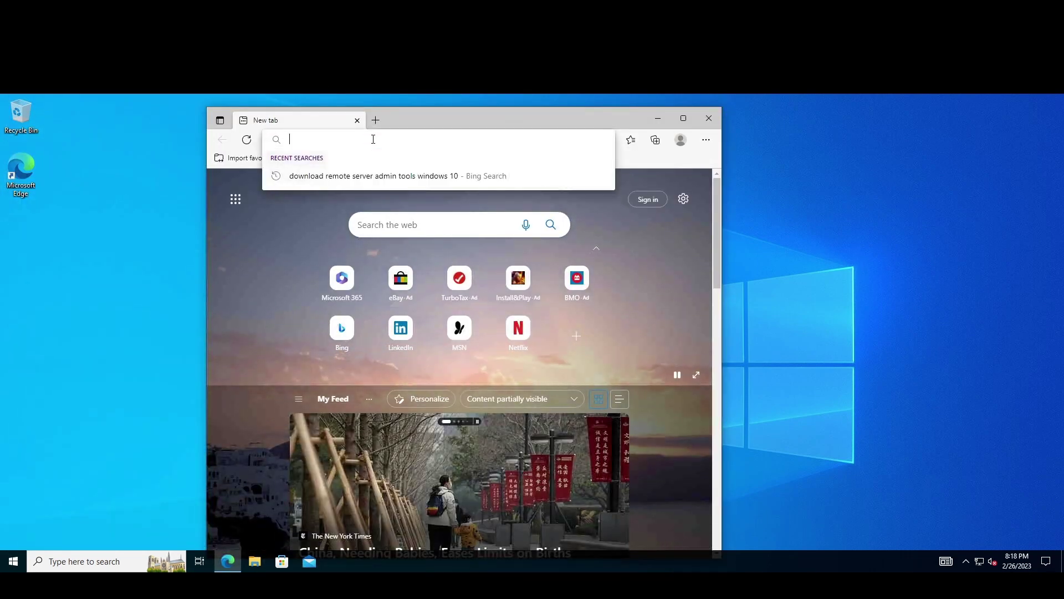
text(htt)
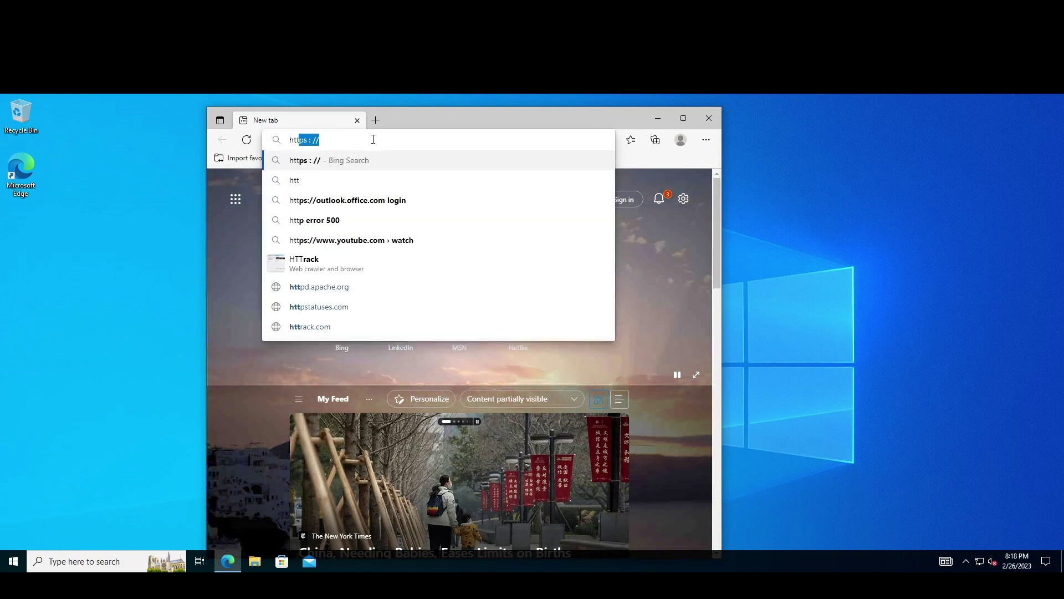
text(ps://)
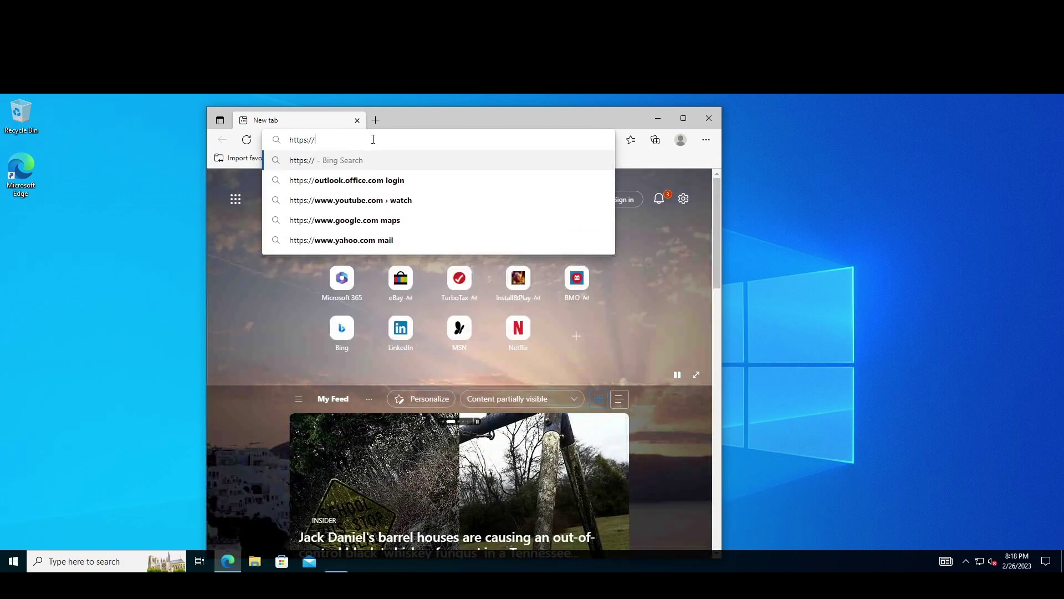
text(ms1)
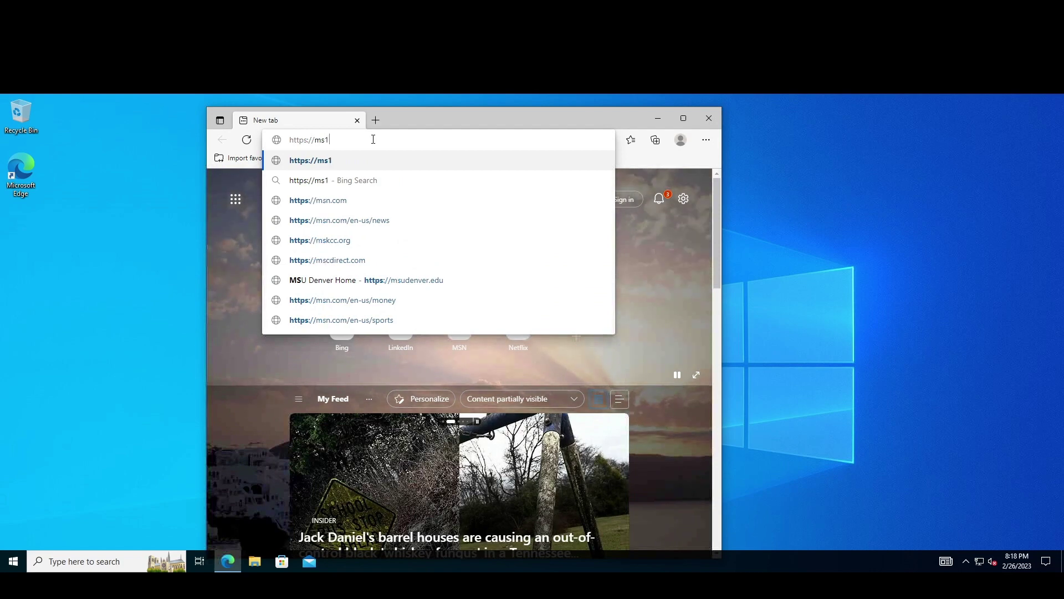
text(.)
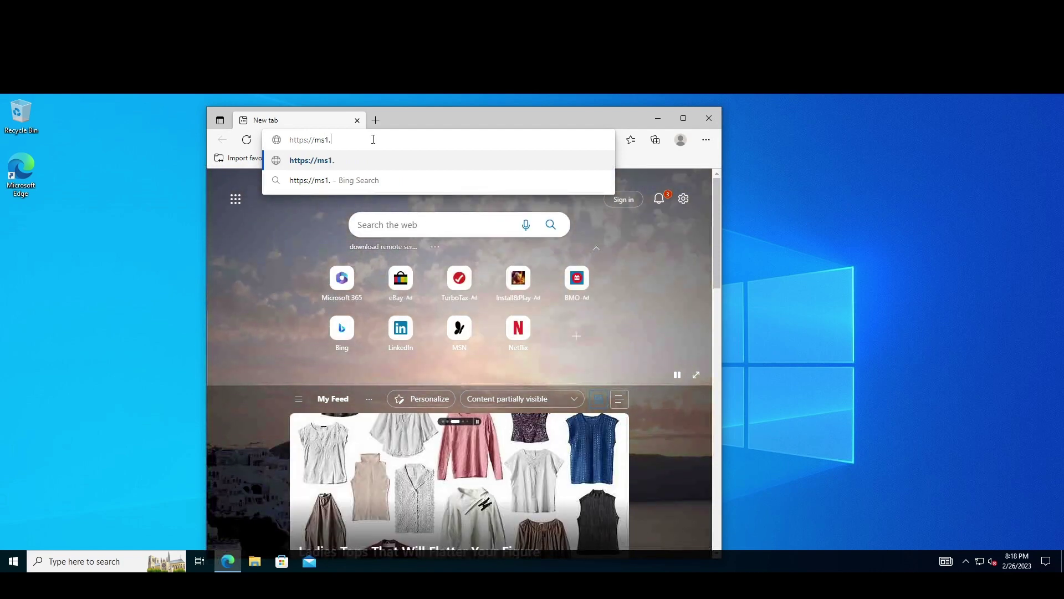
text(itskillup)
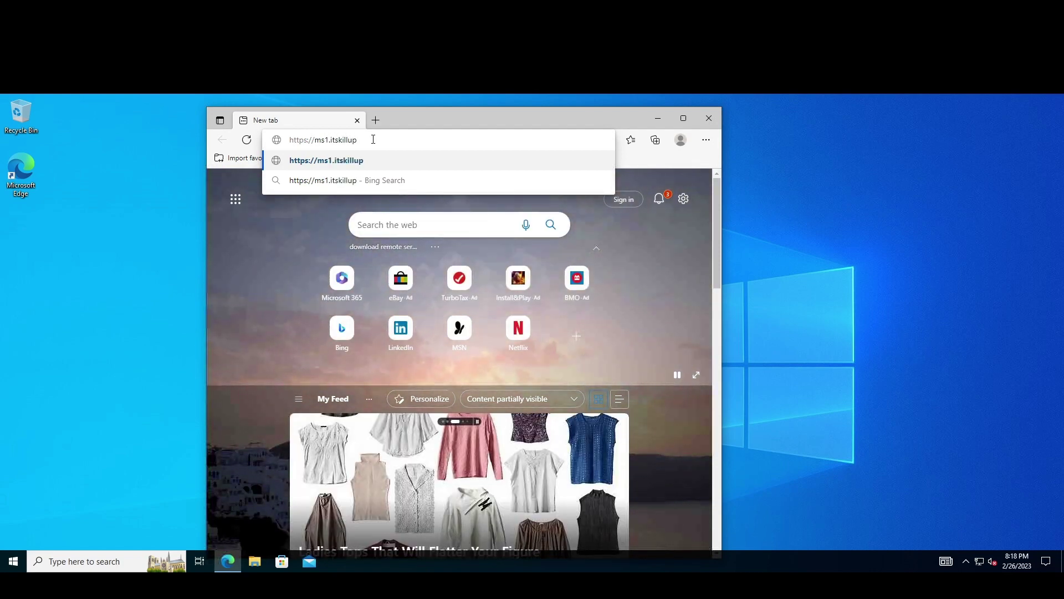
text(.on)
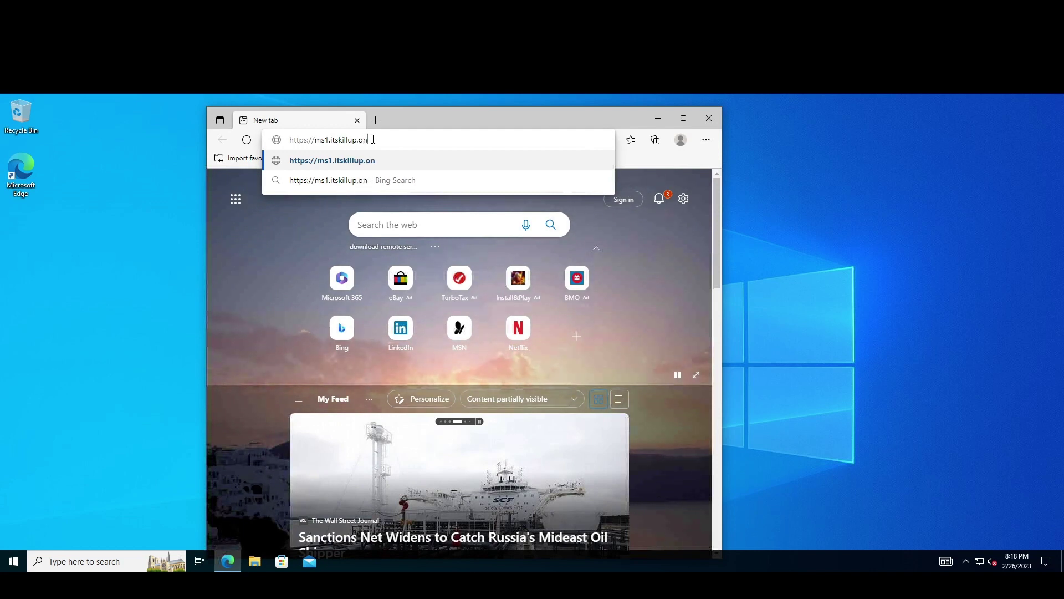
text(line/)
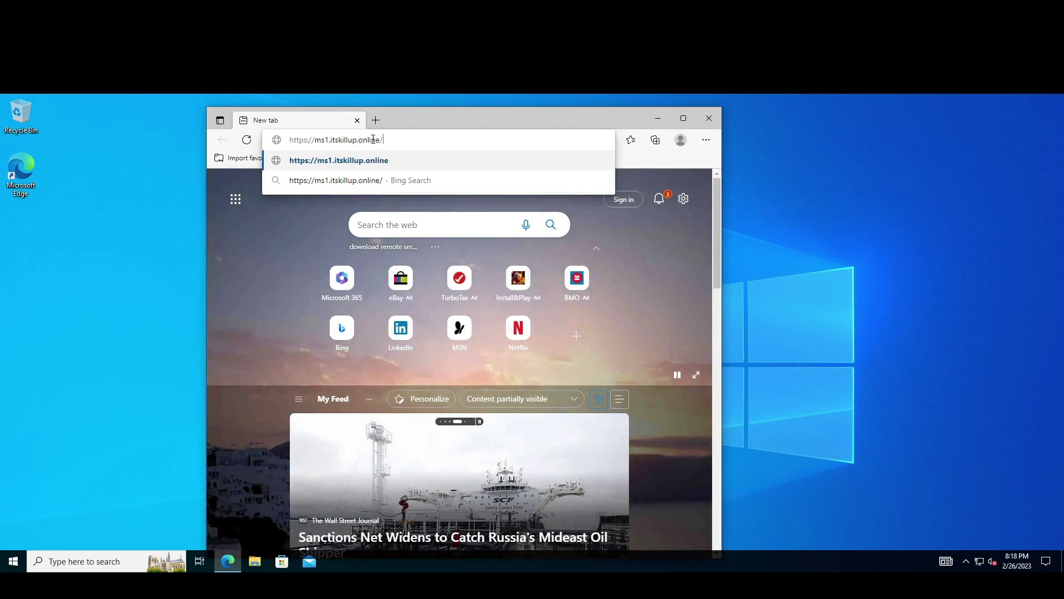
text(owa)
key(Return)
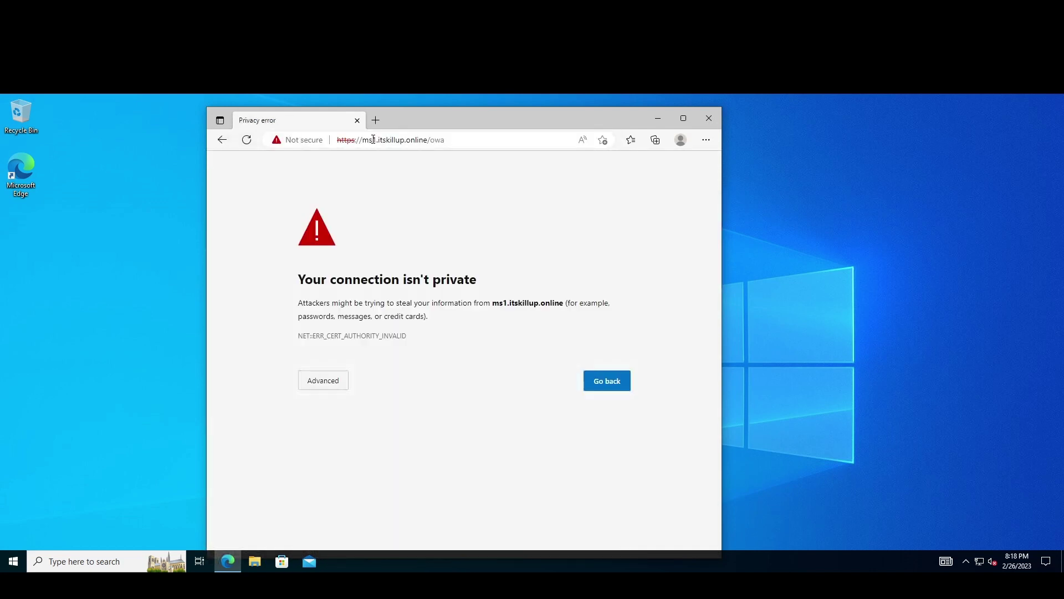
click(340, 381)
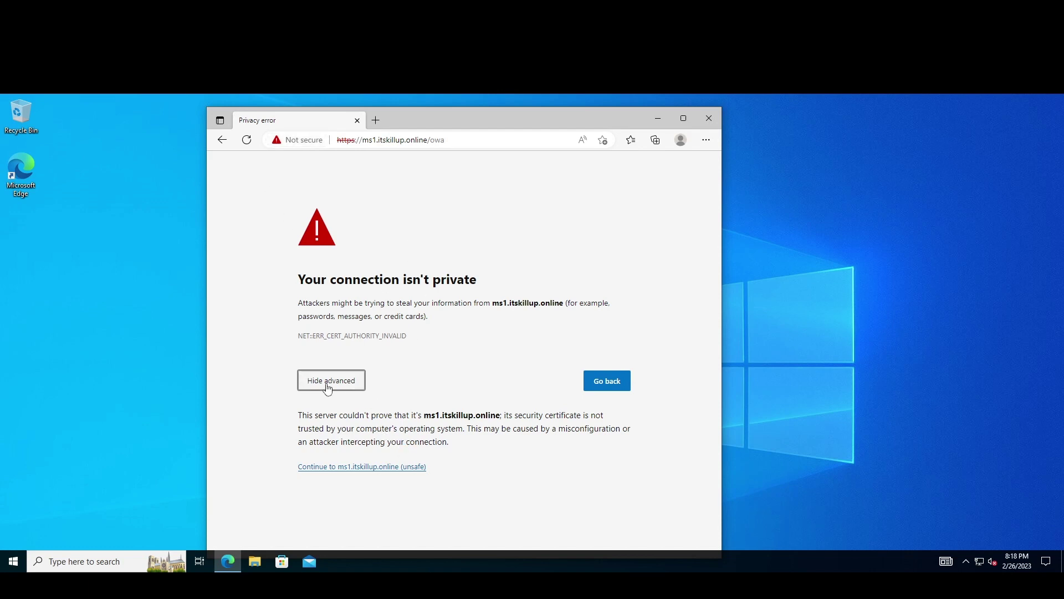
Continue past the warning and sign in with the new user's domain credentials.
click(364, 469)
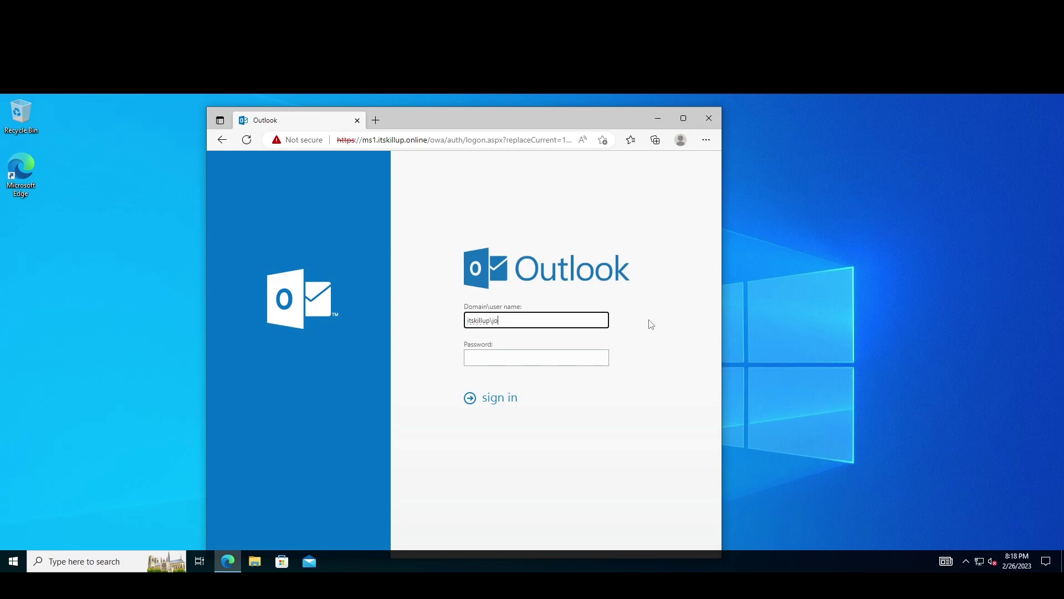
key(Tab)
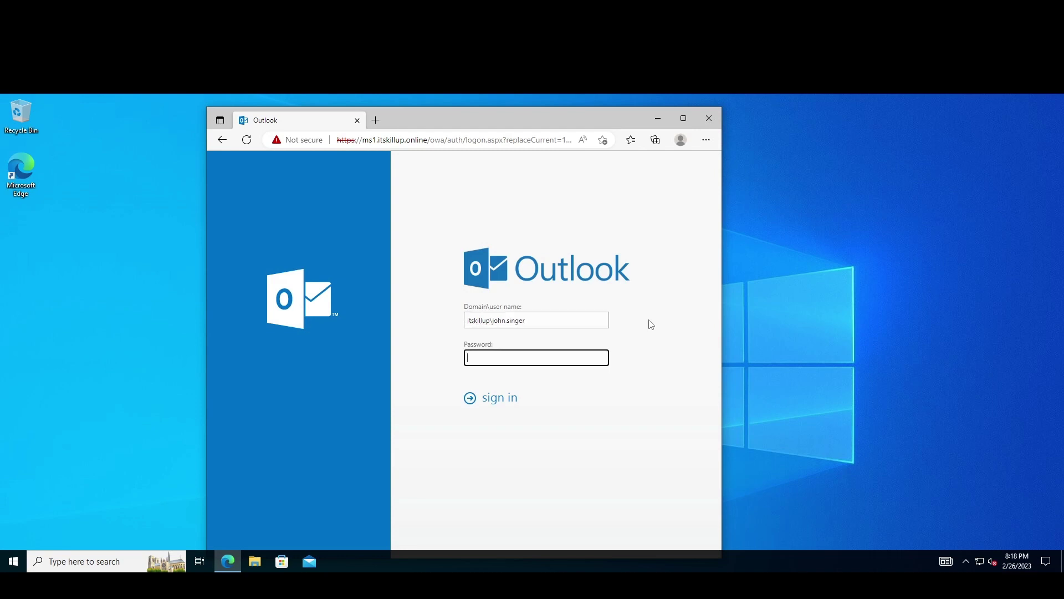
key(Return)
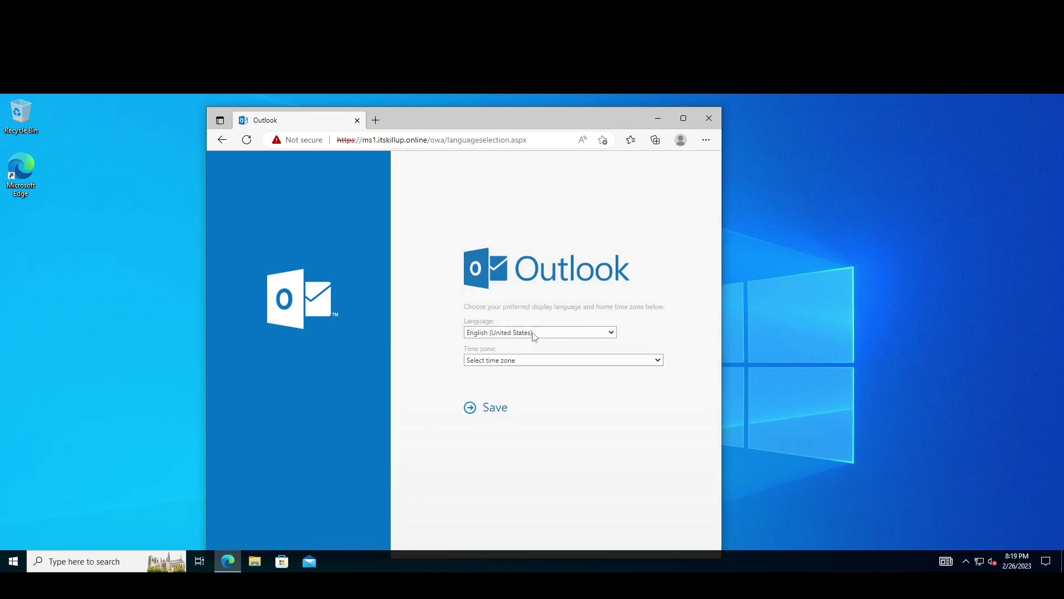
Choose the (UTC-09:00) Alaska time zone and save the settings.
click(502, 360)
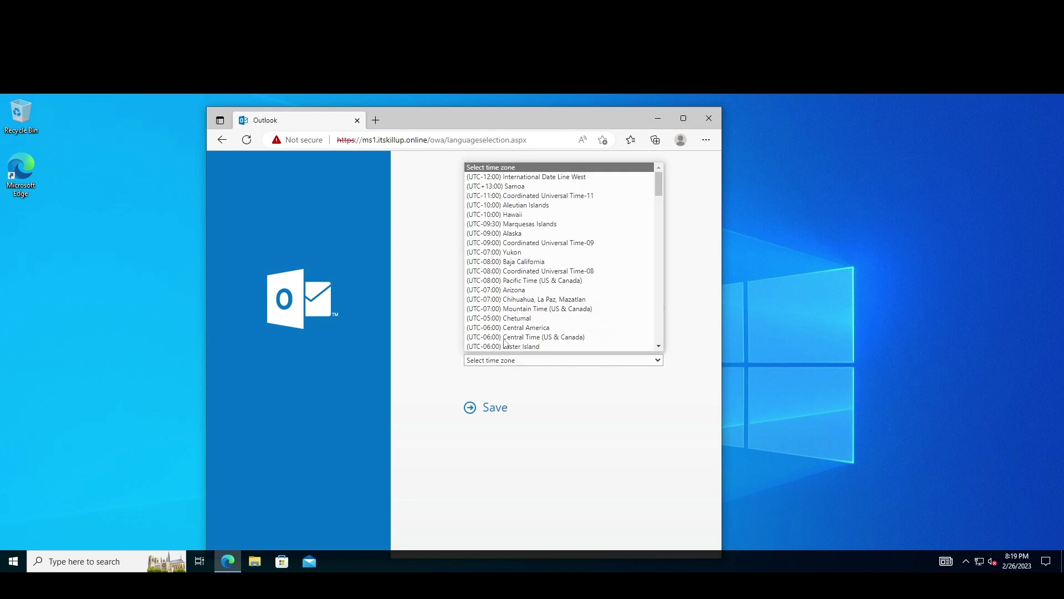
click(531, 233)
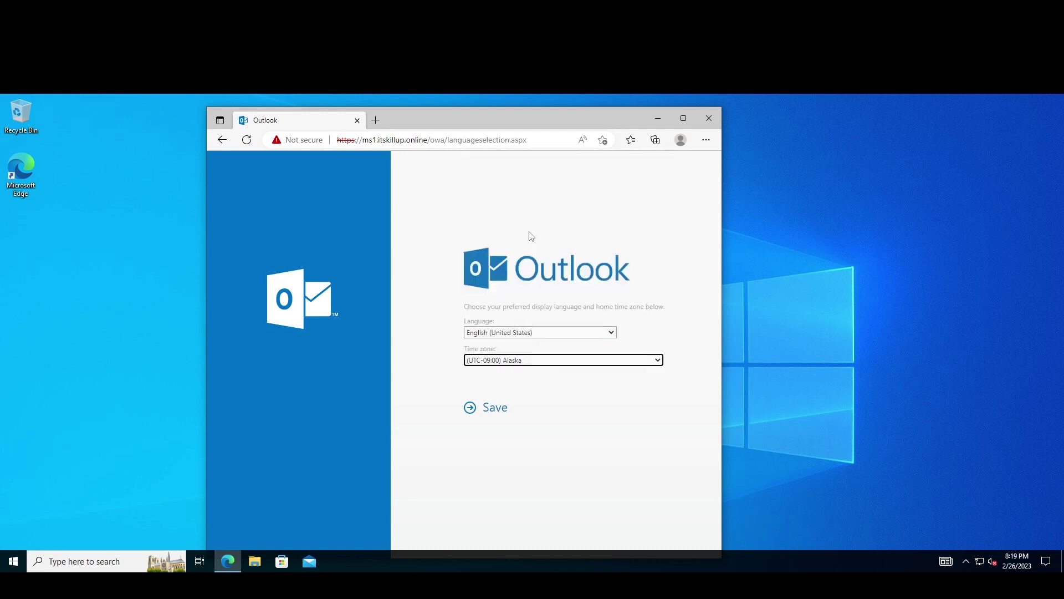
click(496, 412)
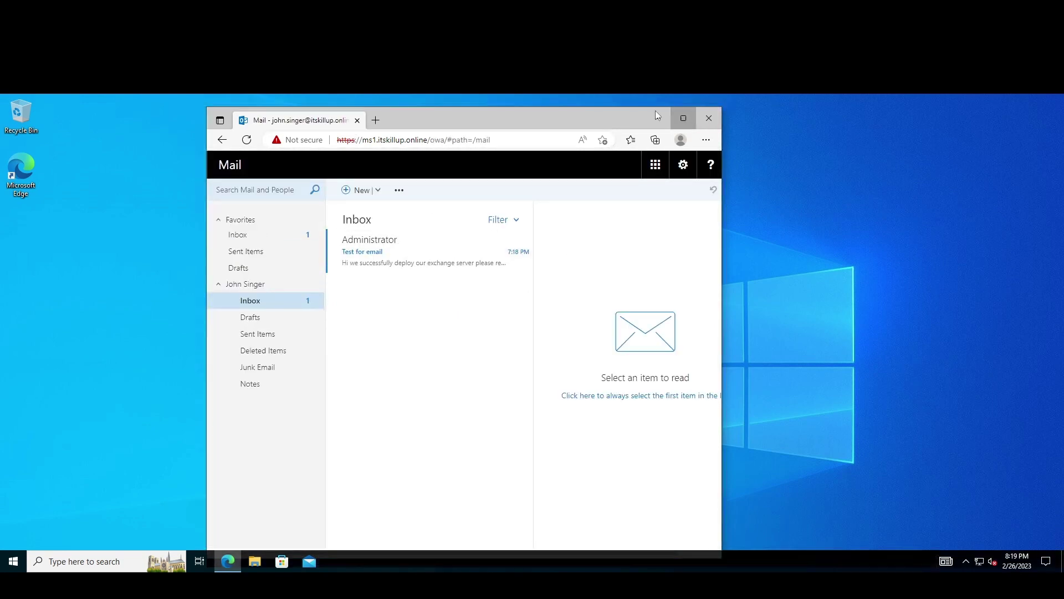
Reply to the Administrator's test email with 'hi thank you i got the email.' and send it.
click(683, 117)
click(210, 235)
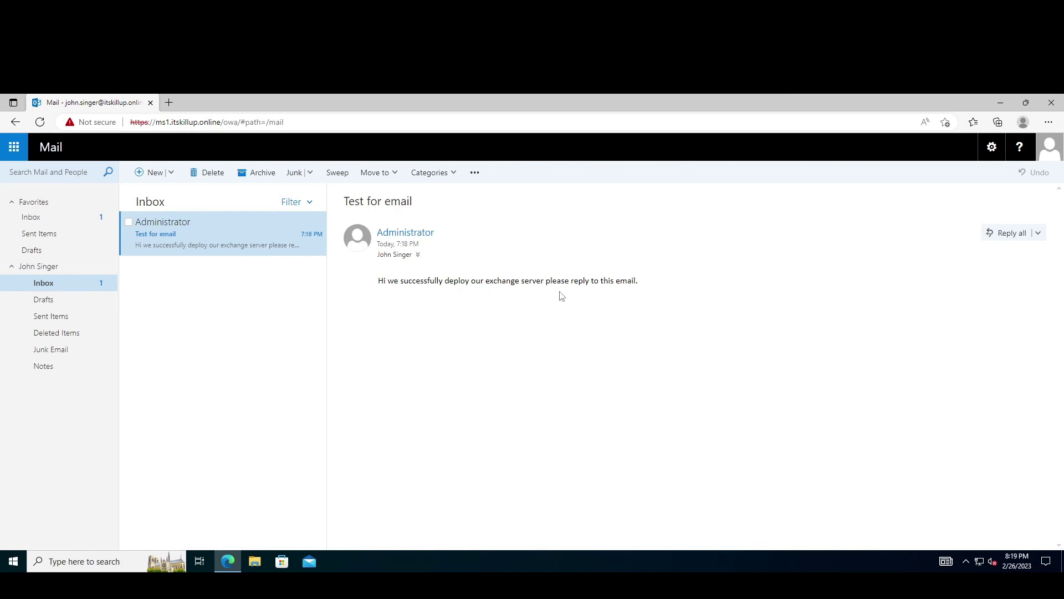
click(1009, 233)
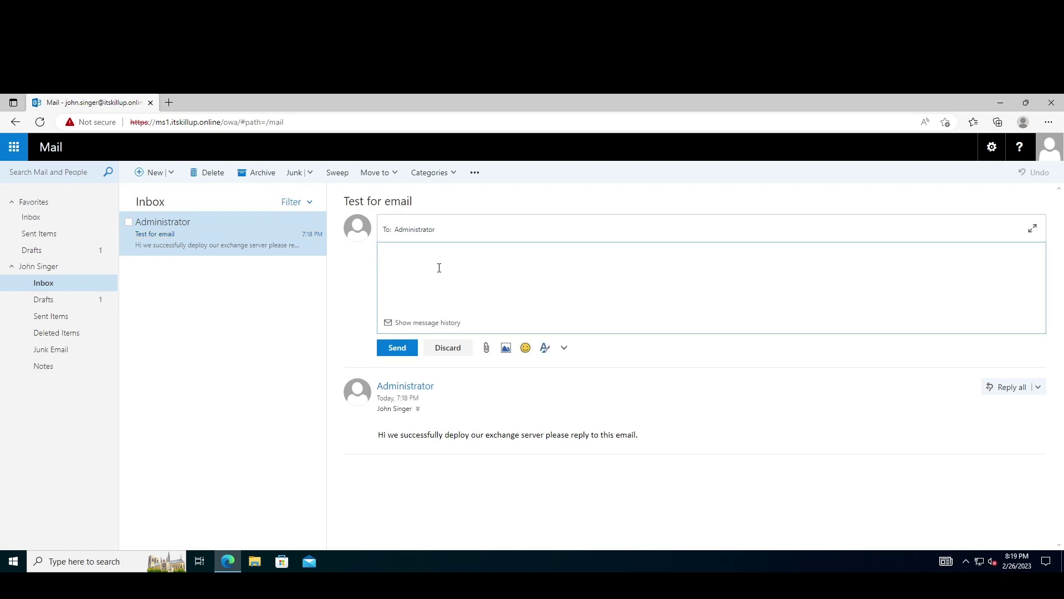
text(hi thank you )
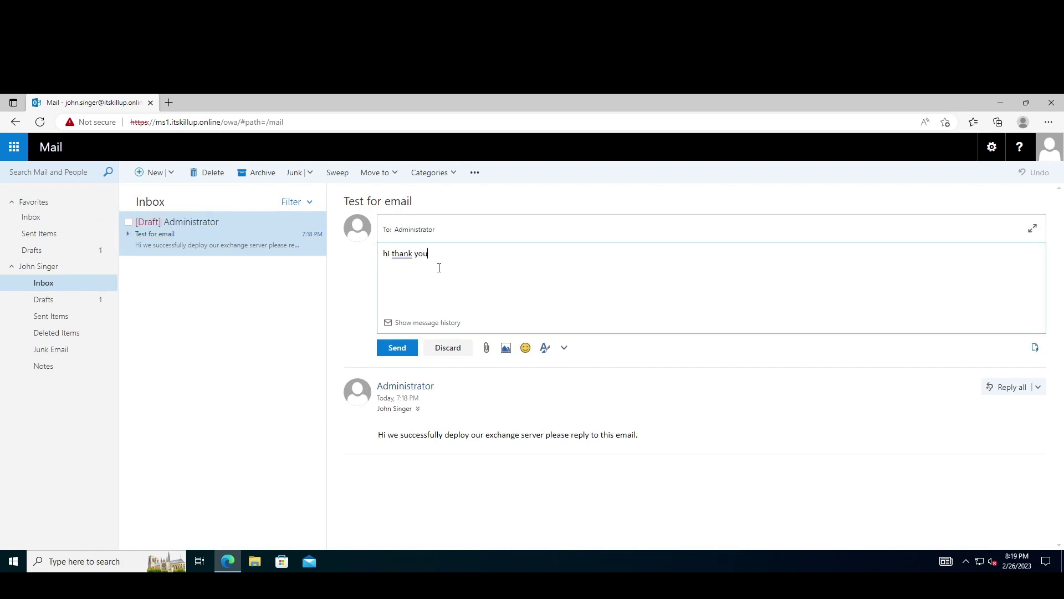
text(i got the eamiul)
key(BackSpace)
text(mail.)
click(396, 349)
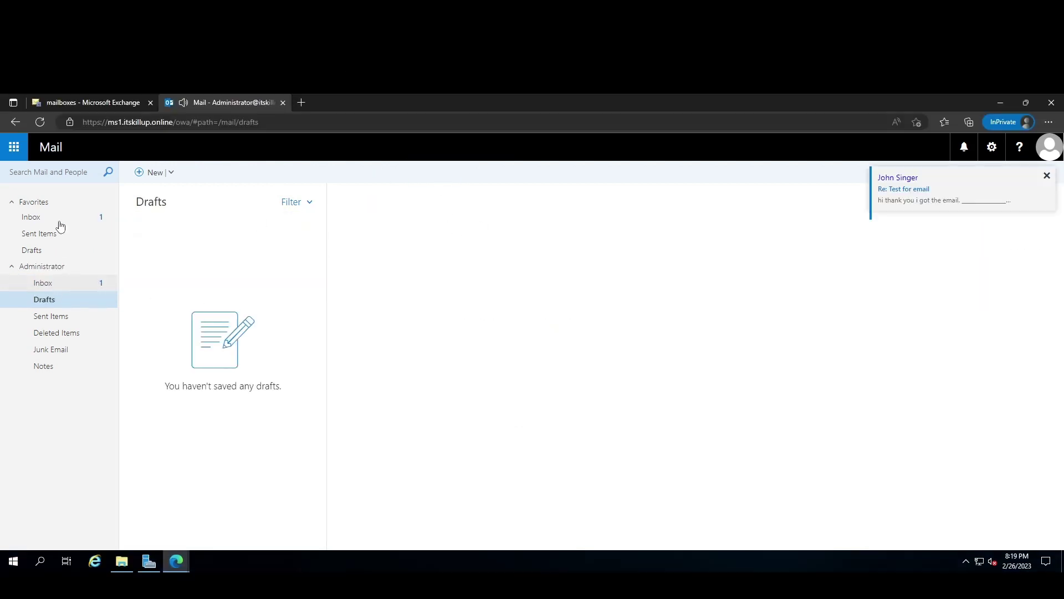
click(56, 218)
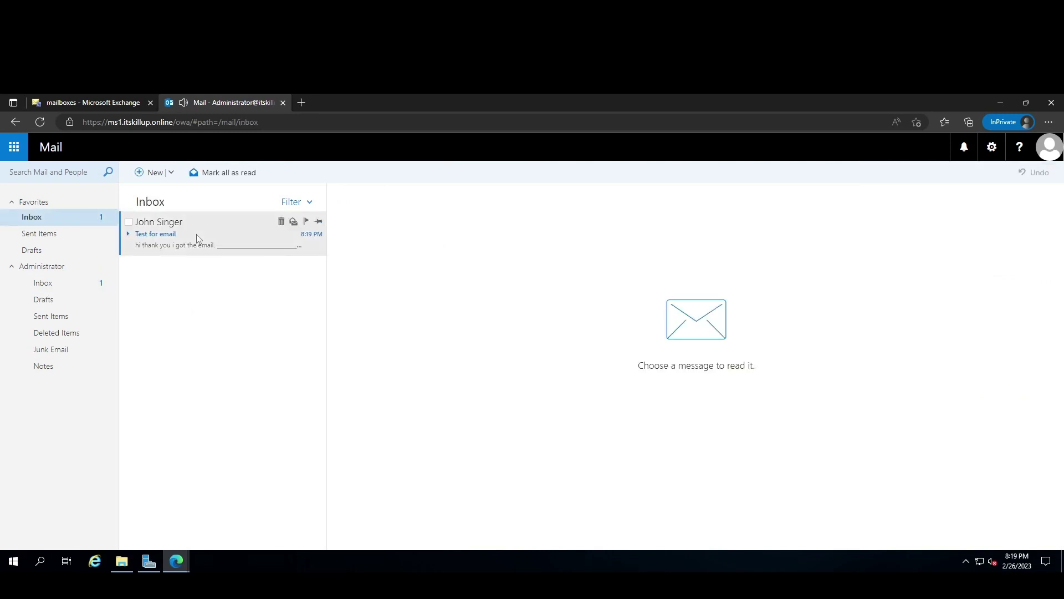
click(233, 246)
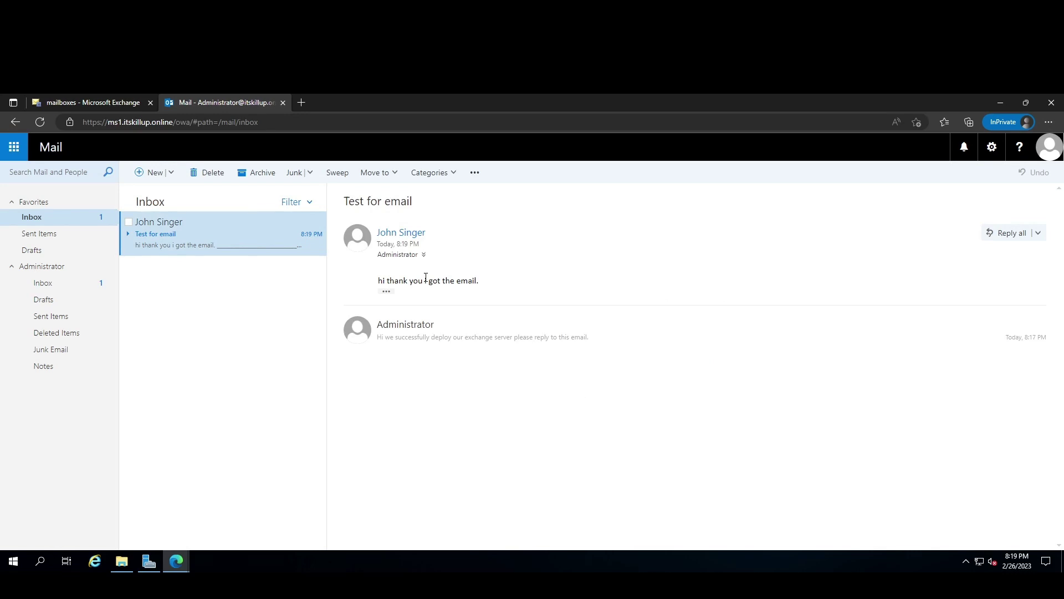
click(1001, 102)
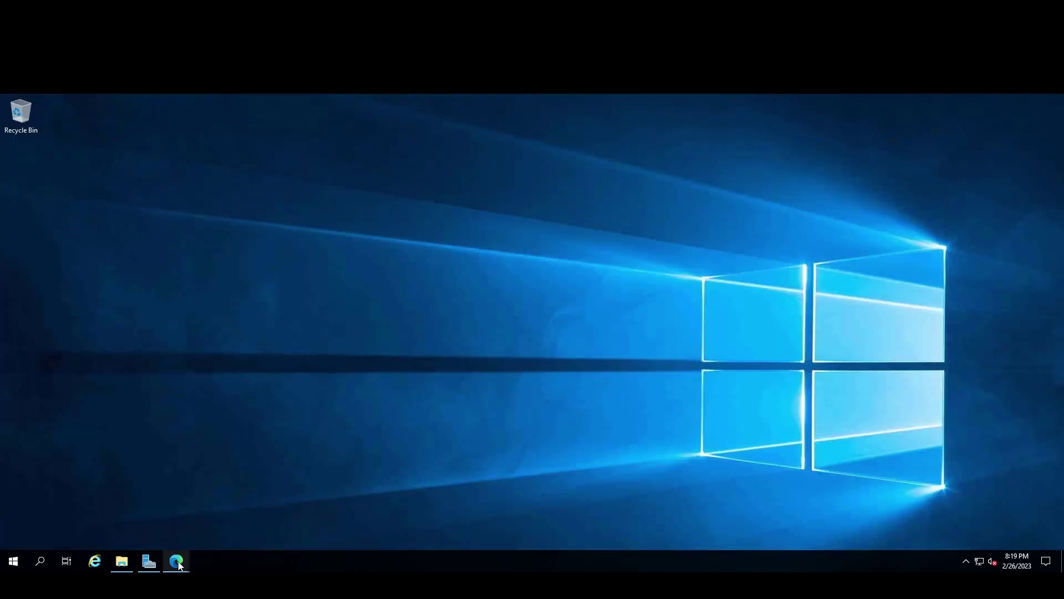
Reopen the Exchange-server-2019-Installation-and-configuration GitHub repository from Edge history and go to its owner's profile.
mouse_move(174, 561)
click(136, 505)
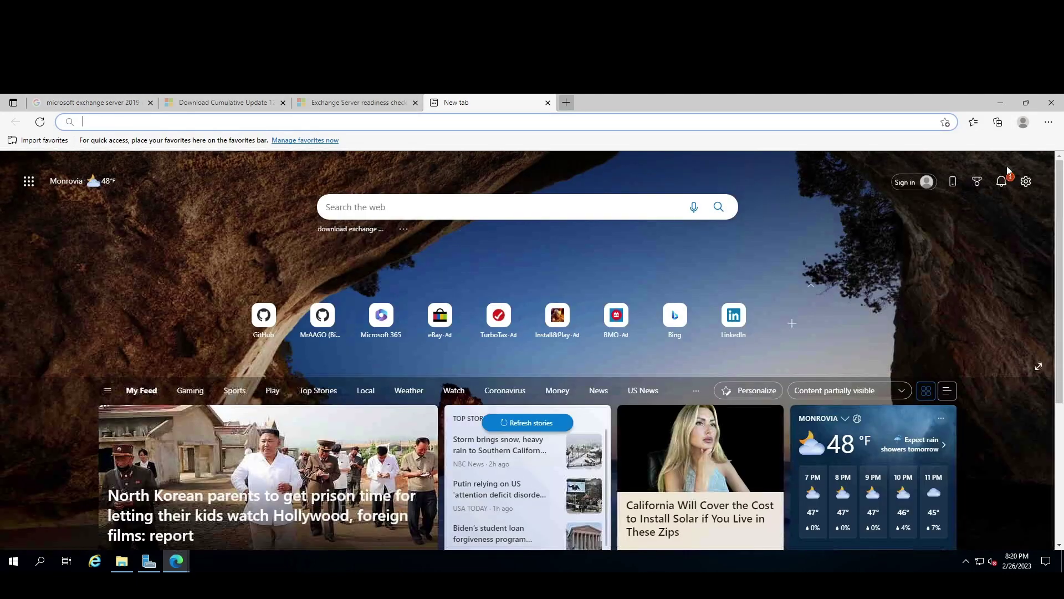
click(1050, 123)
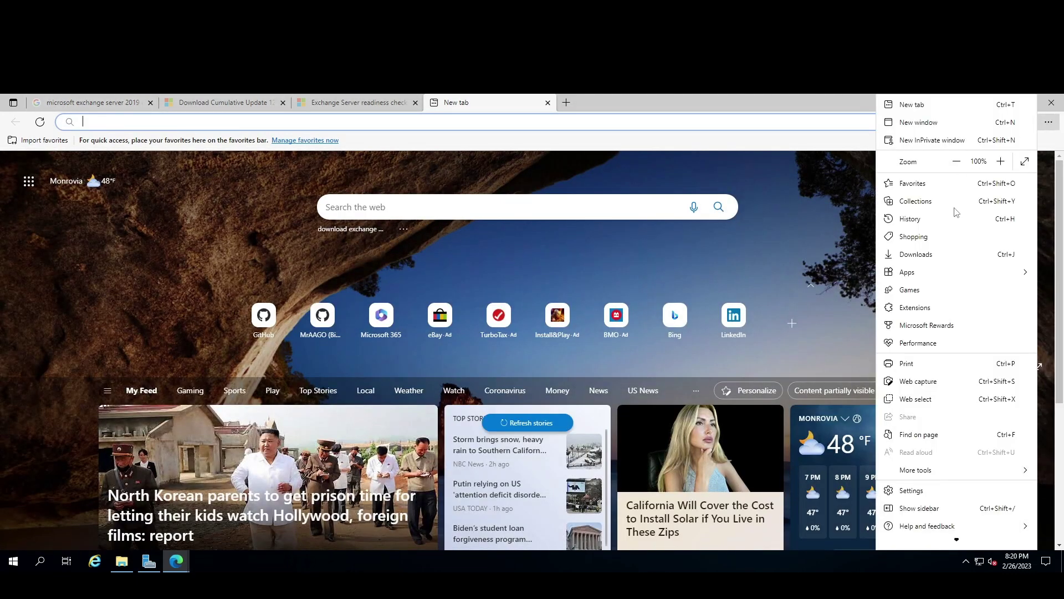
click(927, 218)
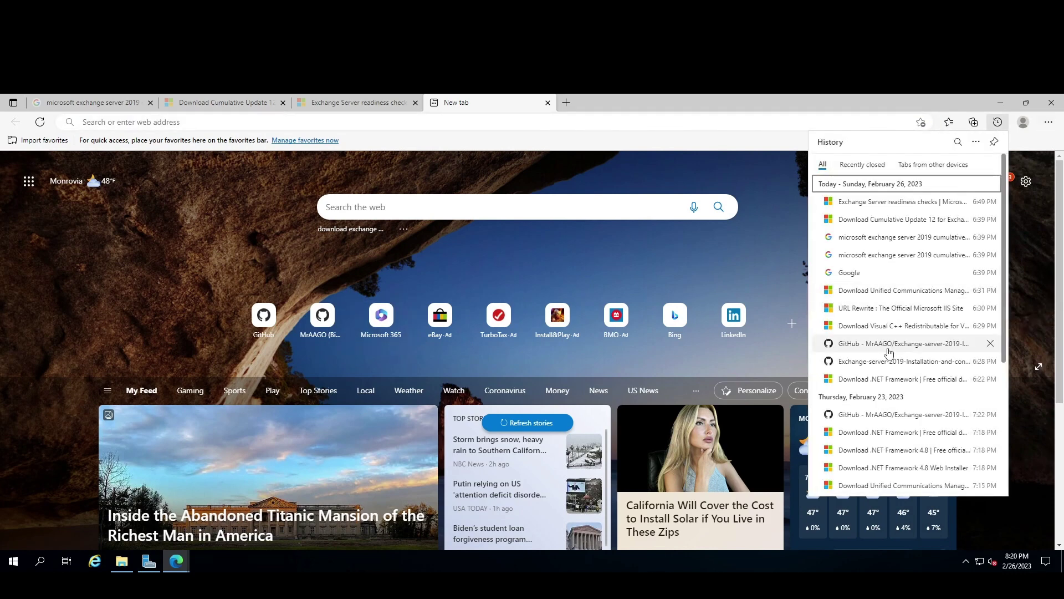
click(871, 345)
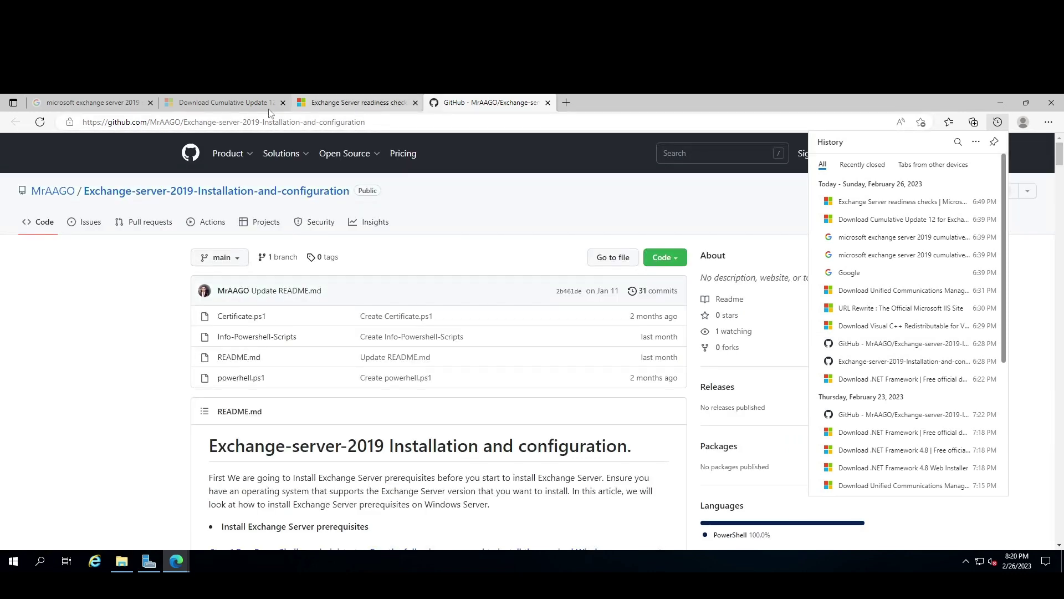
click(57, 190)
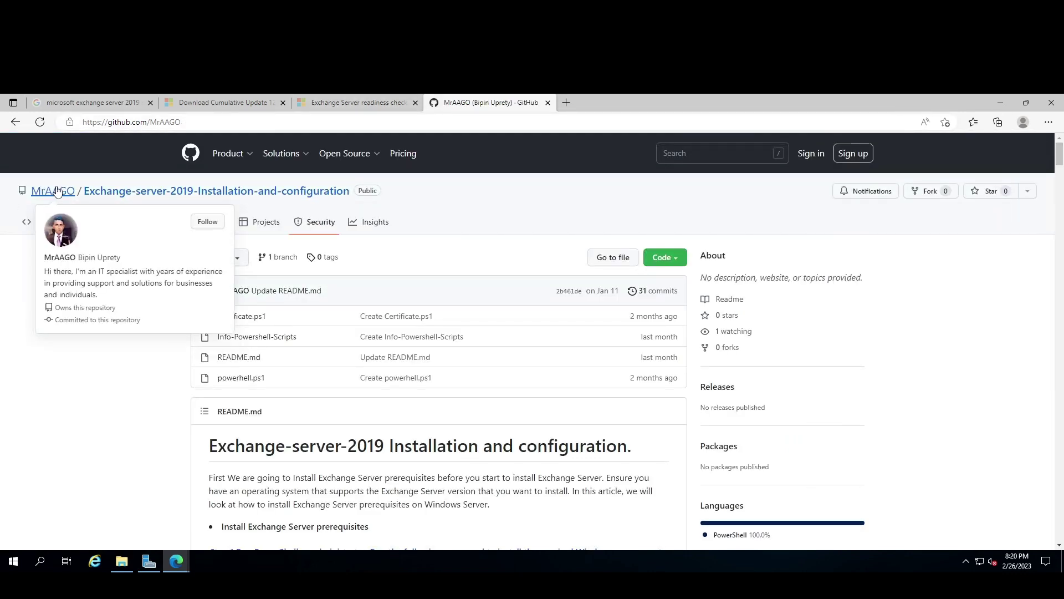
Open the Microsoft Exchange Server 2019 repository from the owner's profile page.
scroll(659, 366, down, 5)
scroll(651, 374, down, 1)
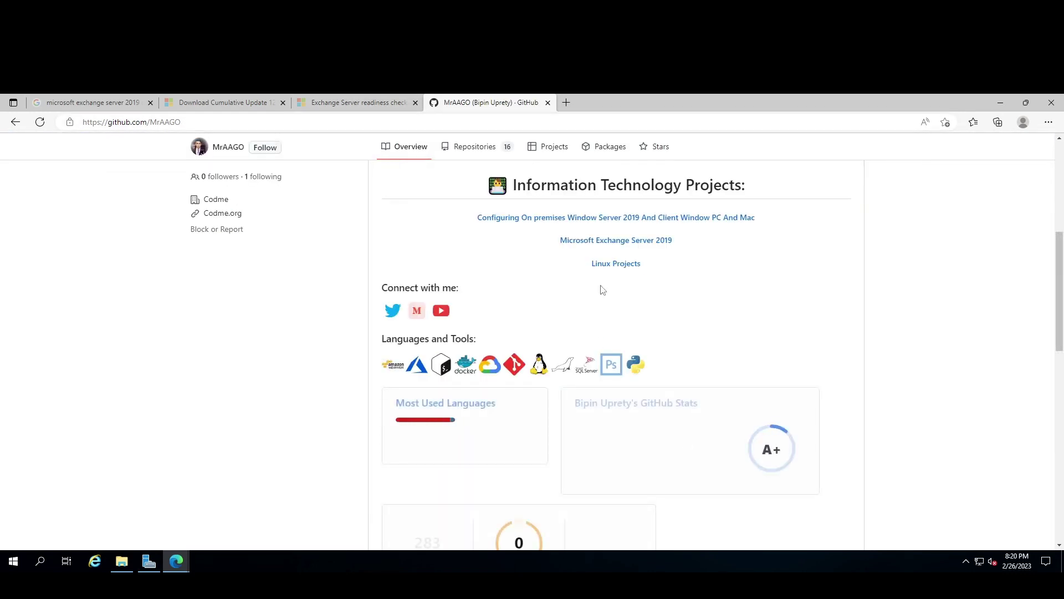
click(607, 241)
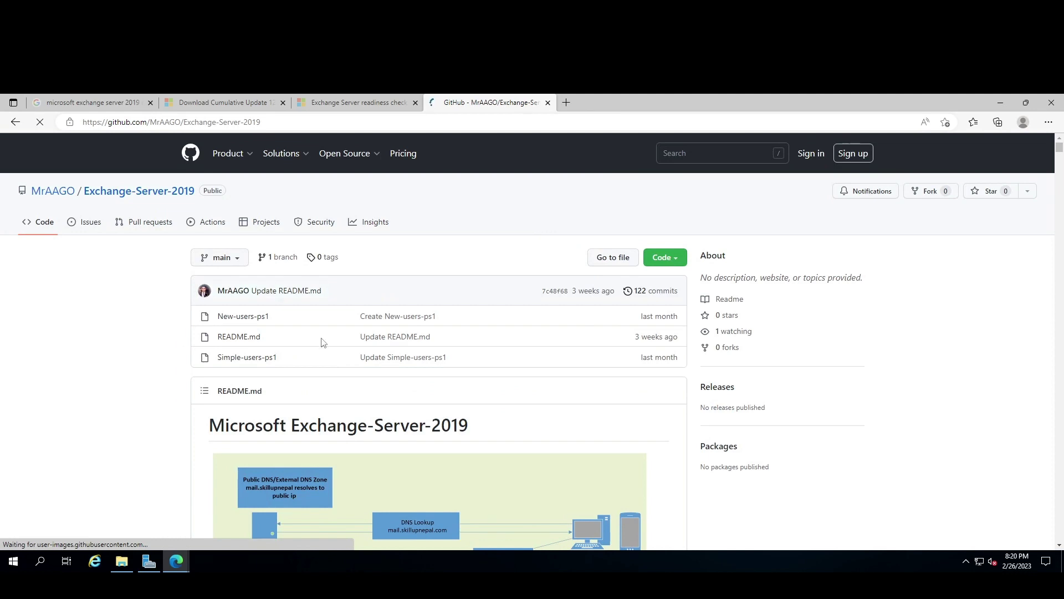
Look through the Exchange-Server-2019 README, return to the top, and minimise the browser.
scroll(320, 344, down, 7)
scroll(318, 344, down, 4)
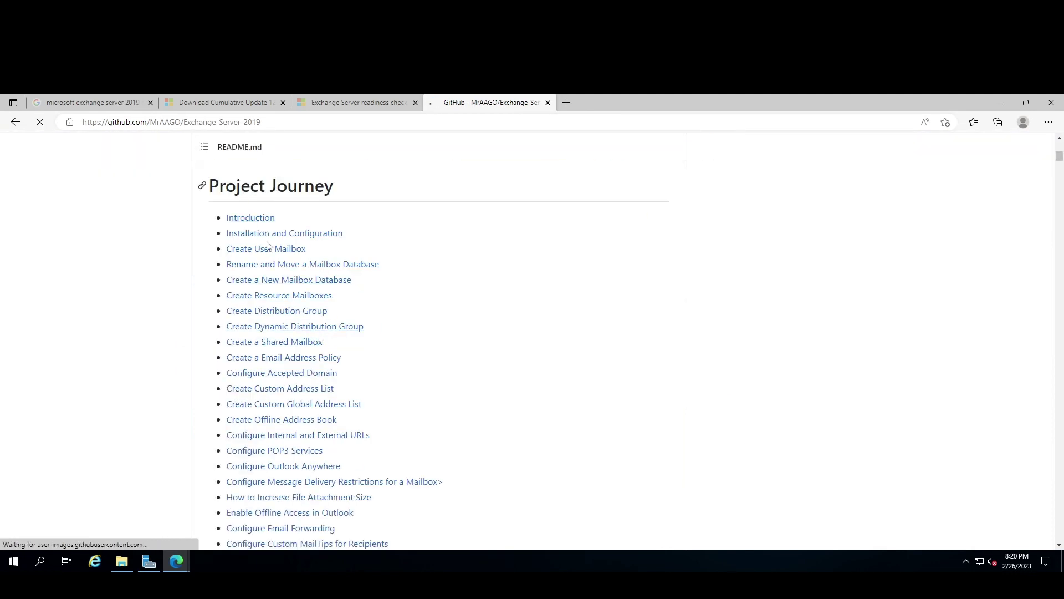
scroll(264, 227, down, 1)
scroll(256, 288, down, 4)
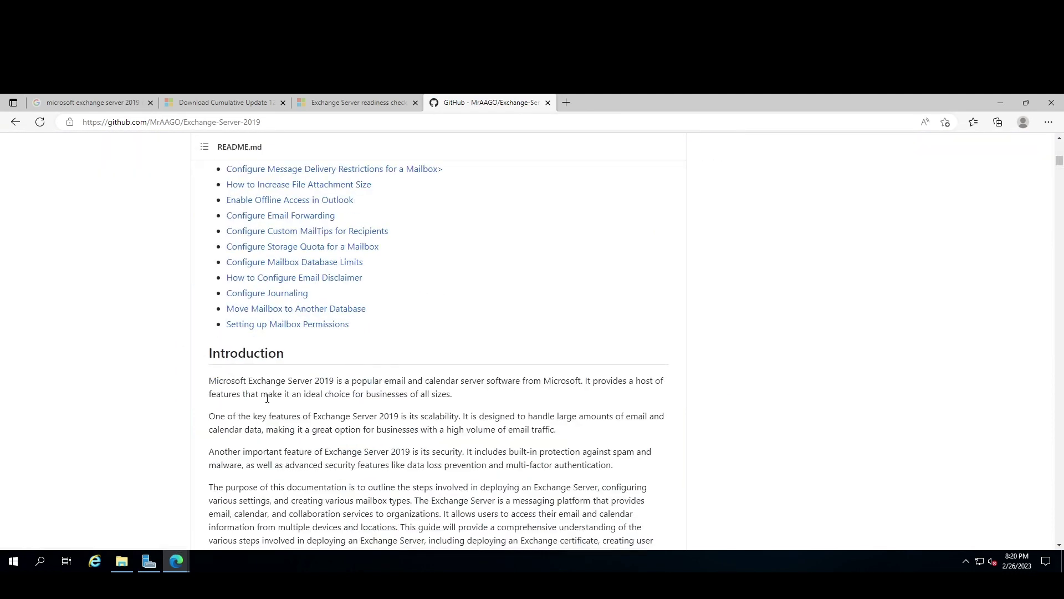
scroll(261, 373, up, 2)
scroll(258, 372, up, 3)
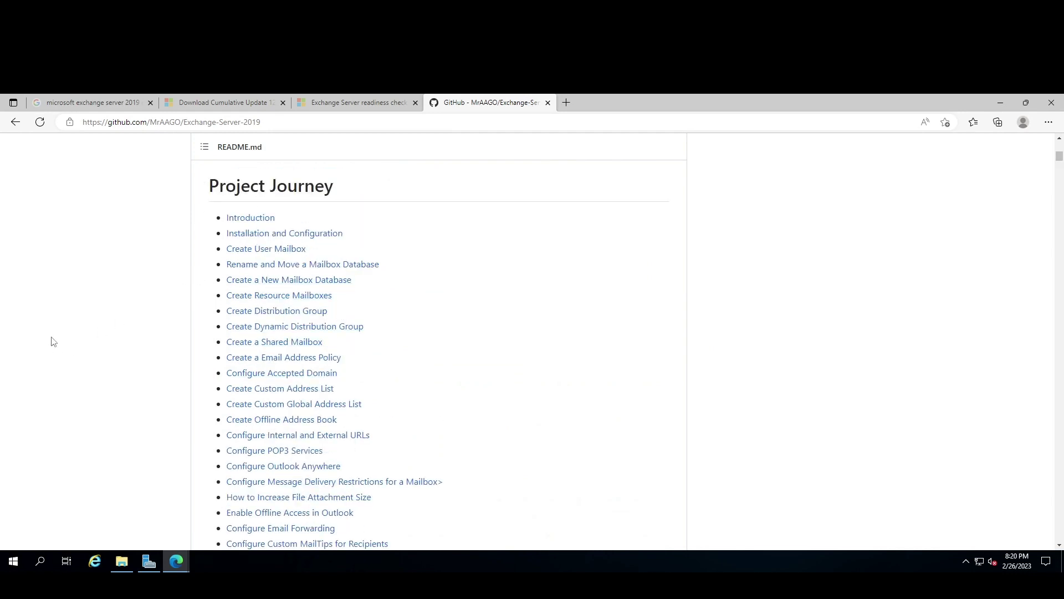
scroll(332, 335, down, 10)
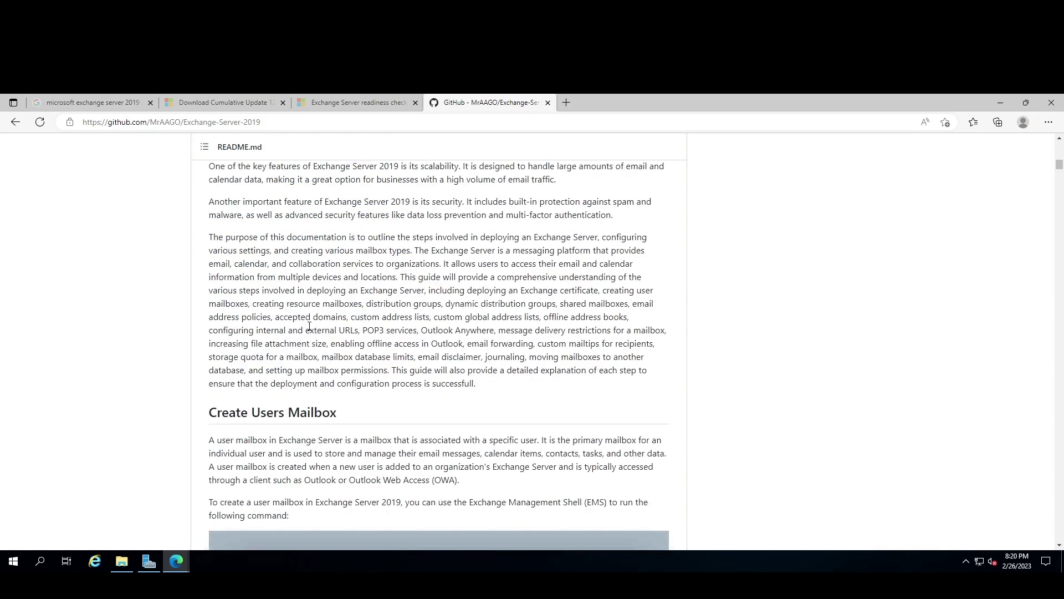
scroll(310, 326, down, 4)
scroll(286, 320, up, 2)
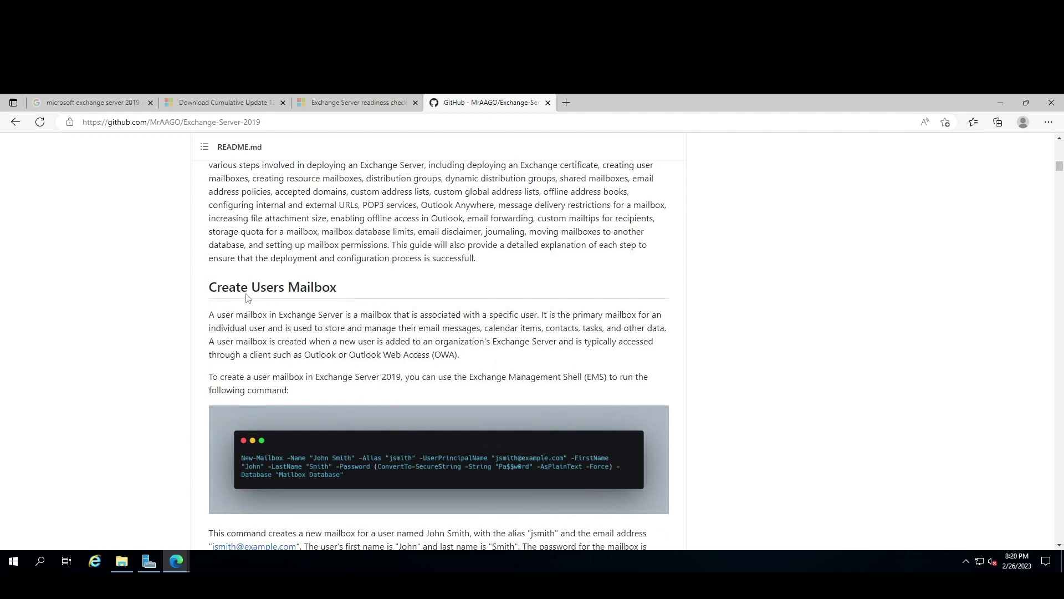
scroll(283, 307, down, 13)
scroll(283, 309, down, 7)
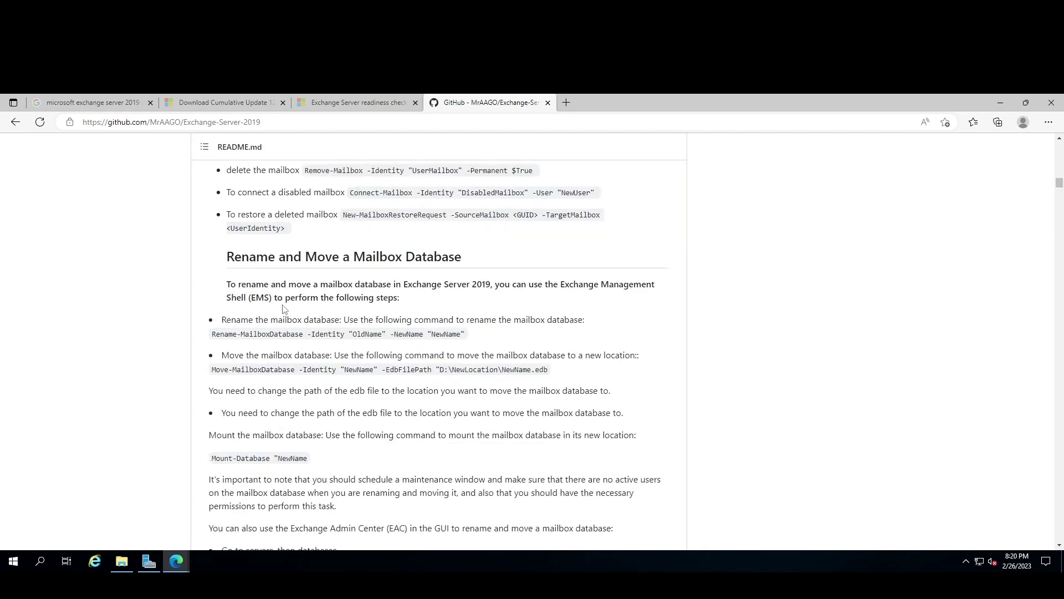
scroll(383, 281, down, 13)
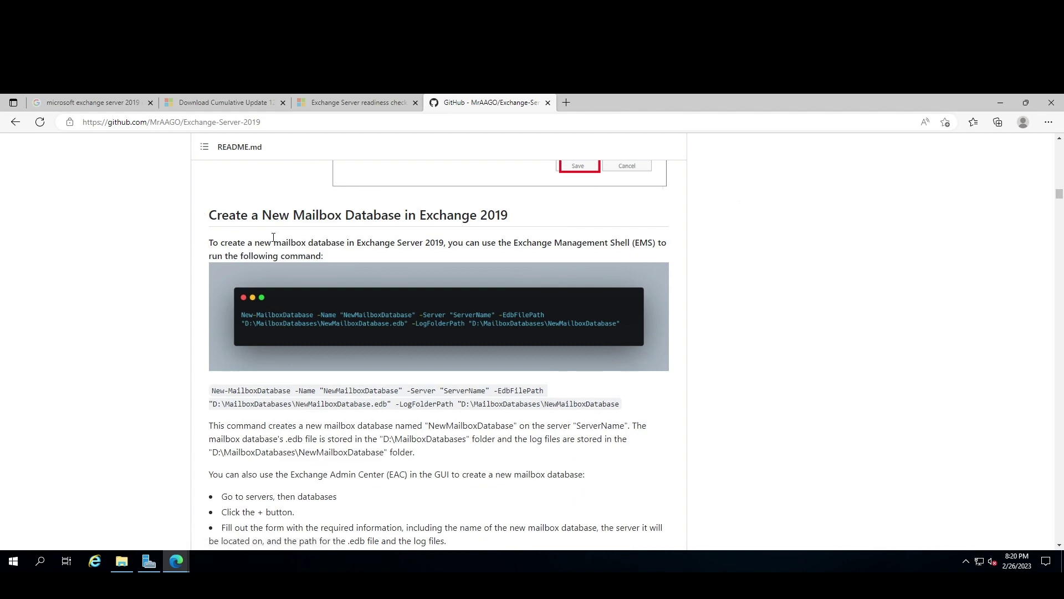
scroll(1058, 259, up, 6)
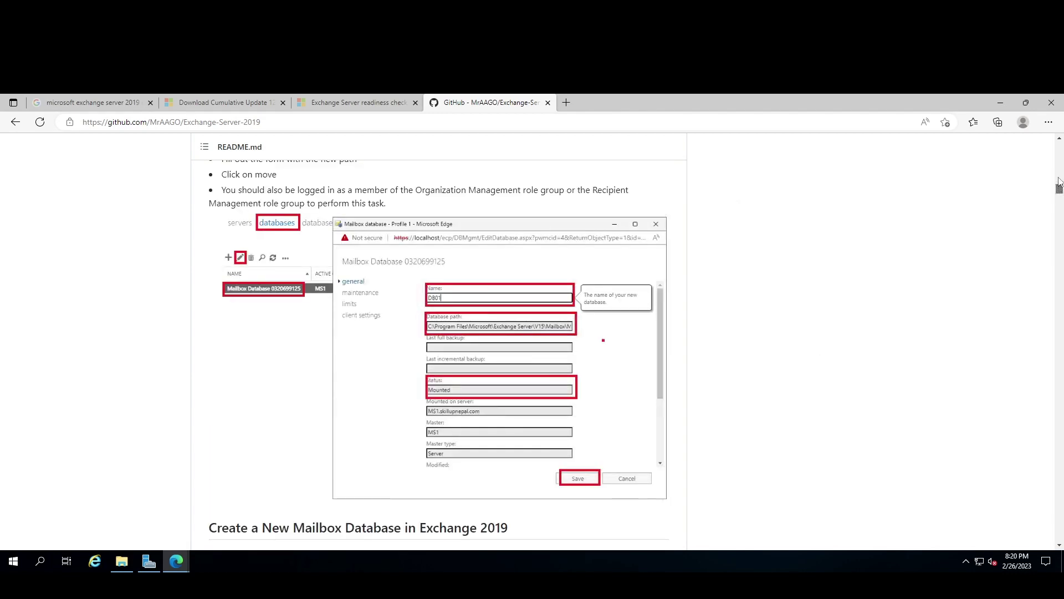
drag(1059, 190, 1060, 159)
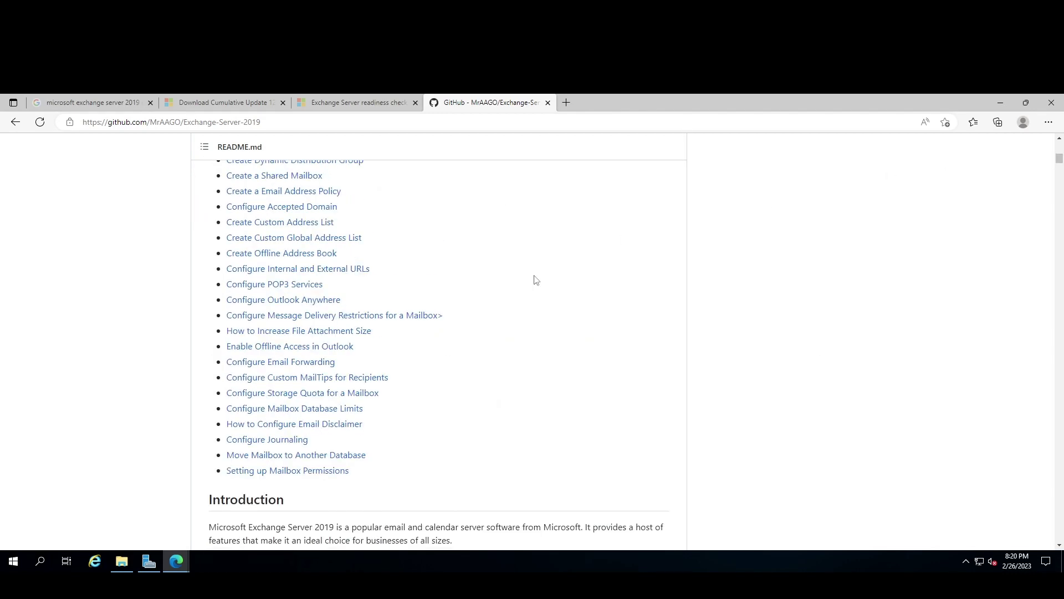
scroll(140, 335, up, 3)
scroll(139, 319, down, 7)
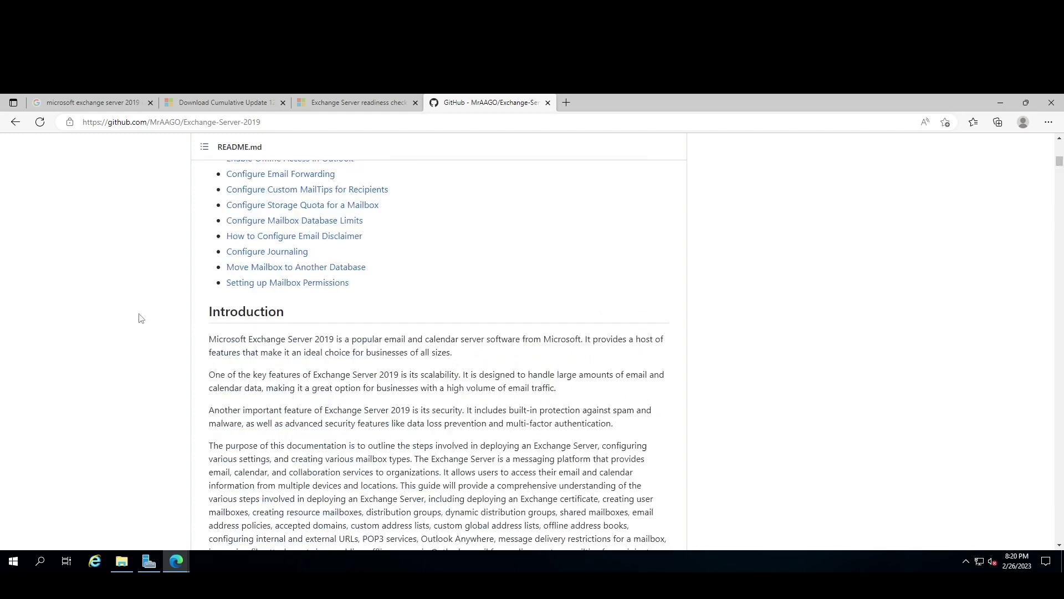
scroll(172, 387, up, 3)
scroll(172, 386, up, 5)
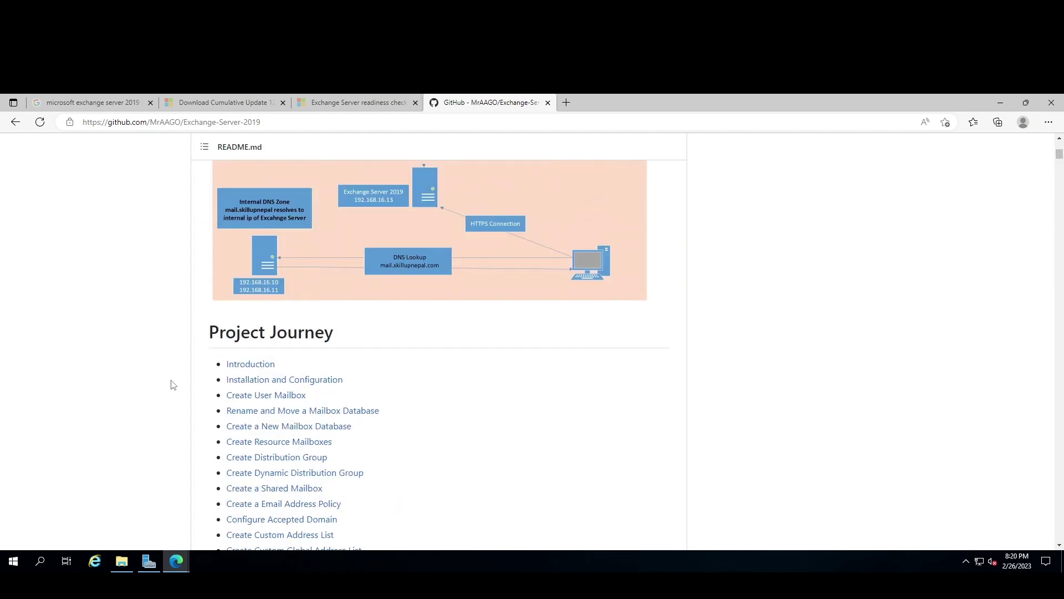
scroll(172, 385, down, 4)
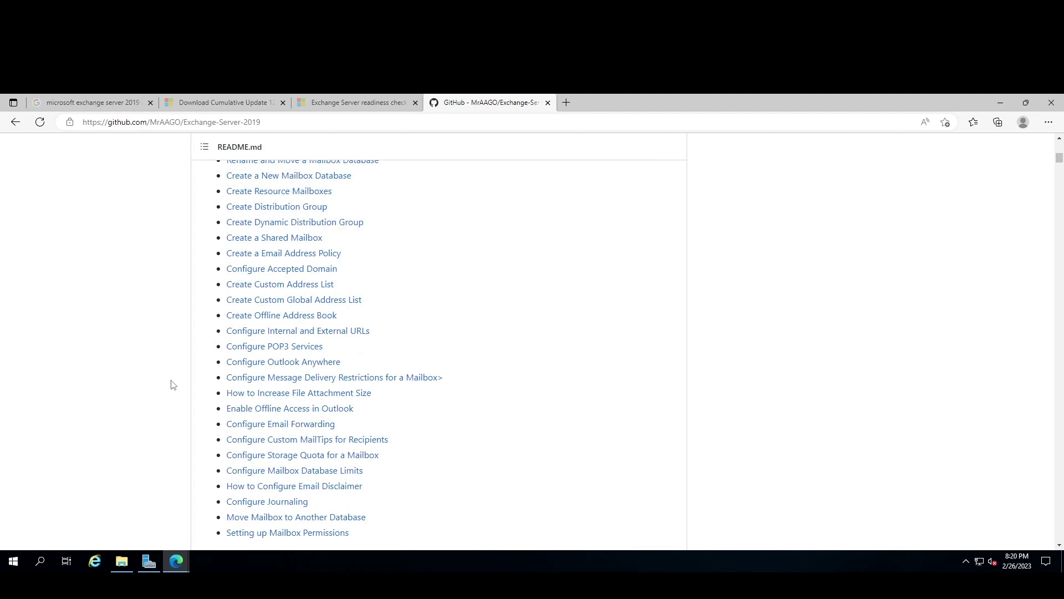
scroll(299, 302, down, 3)
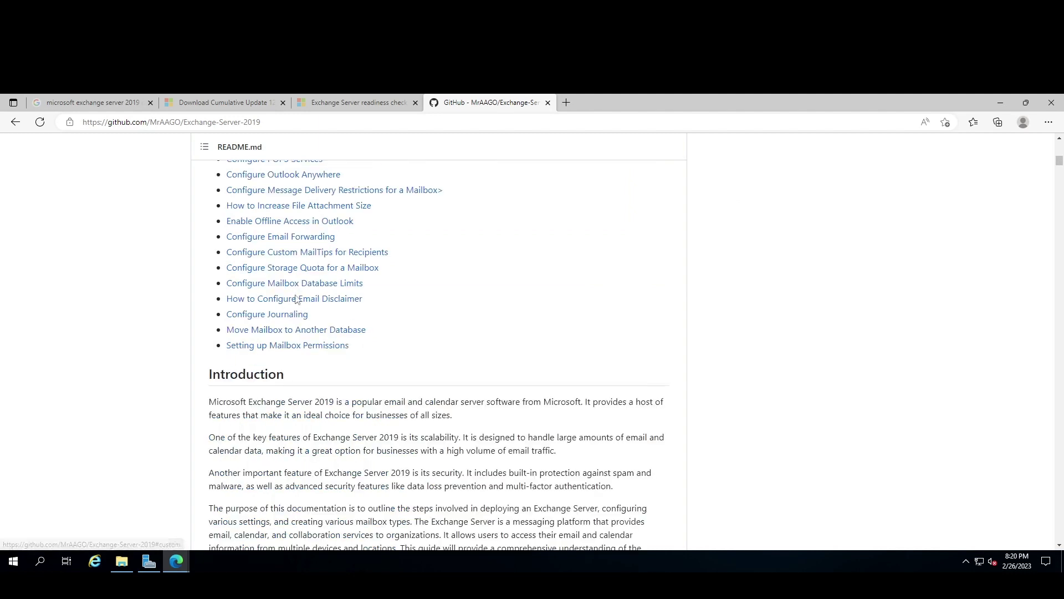
scroll(285, 320, up, 4)
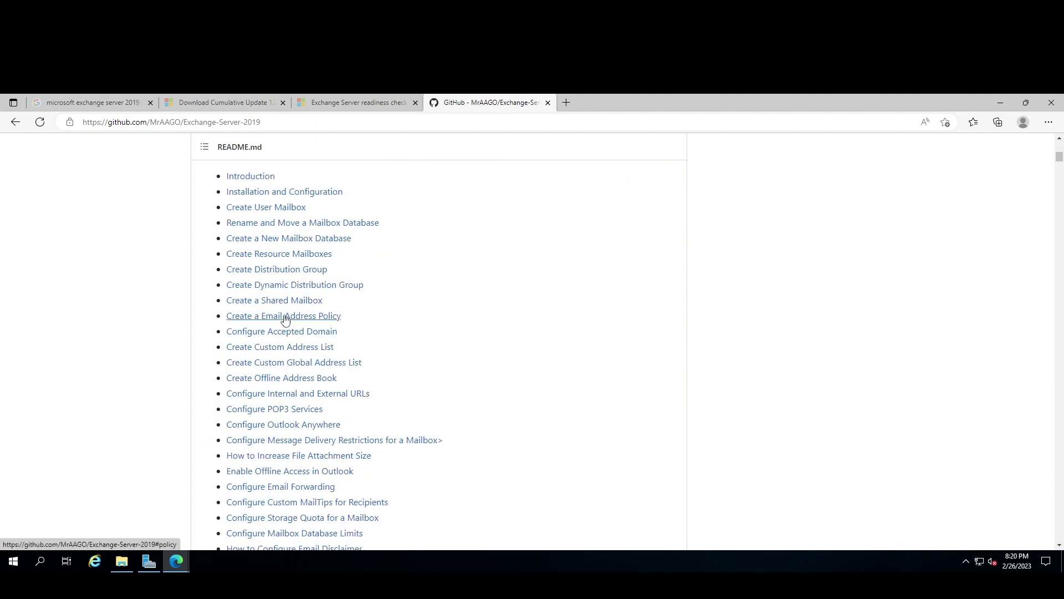
scroll(286, 320, up, 8)
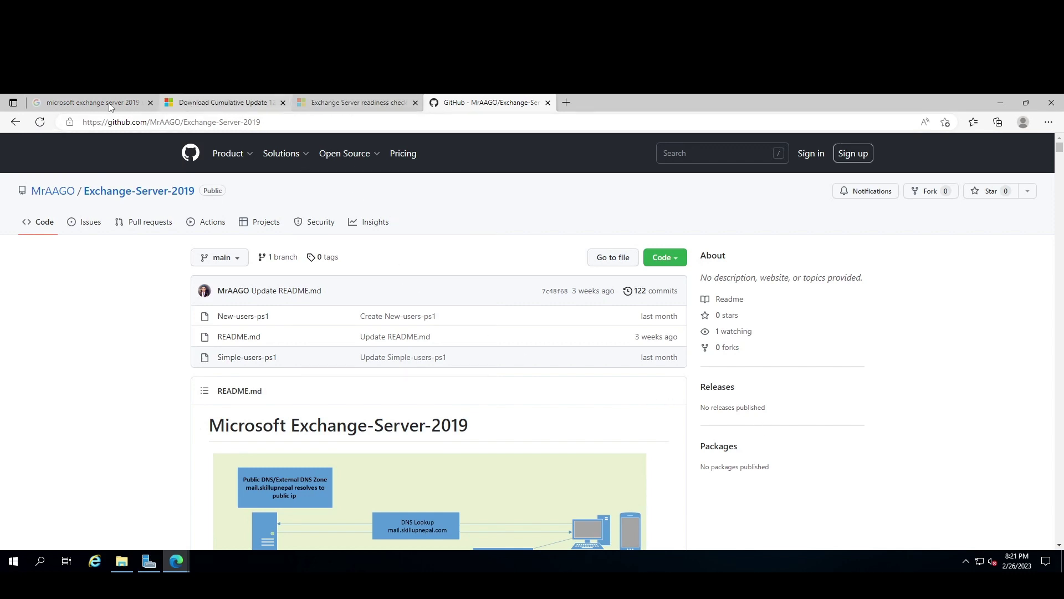
click(1001, 100)
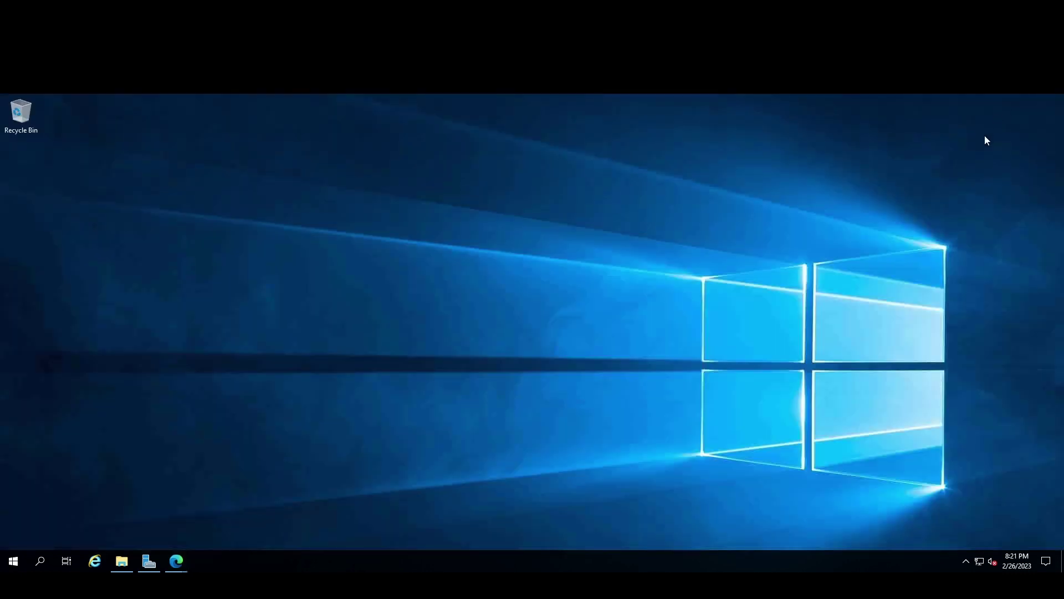